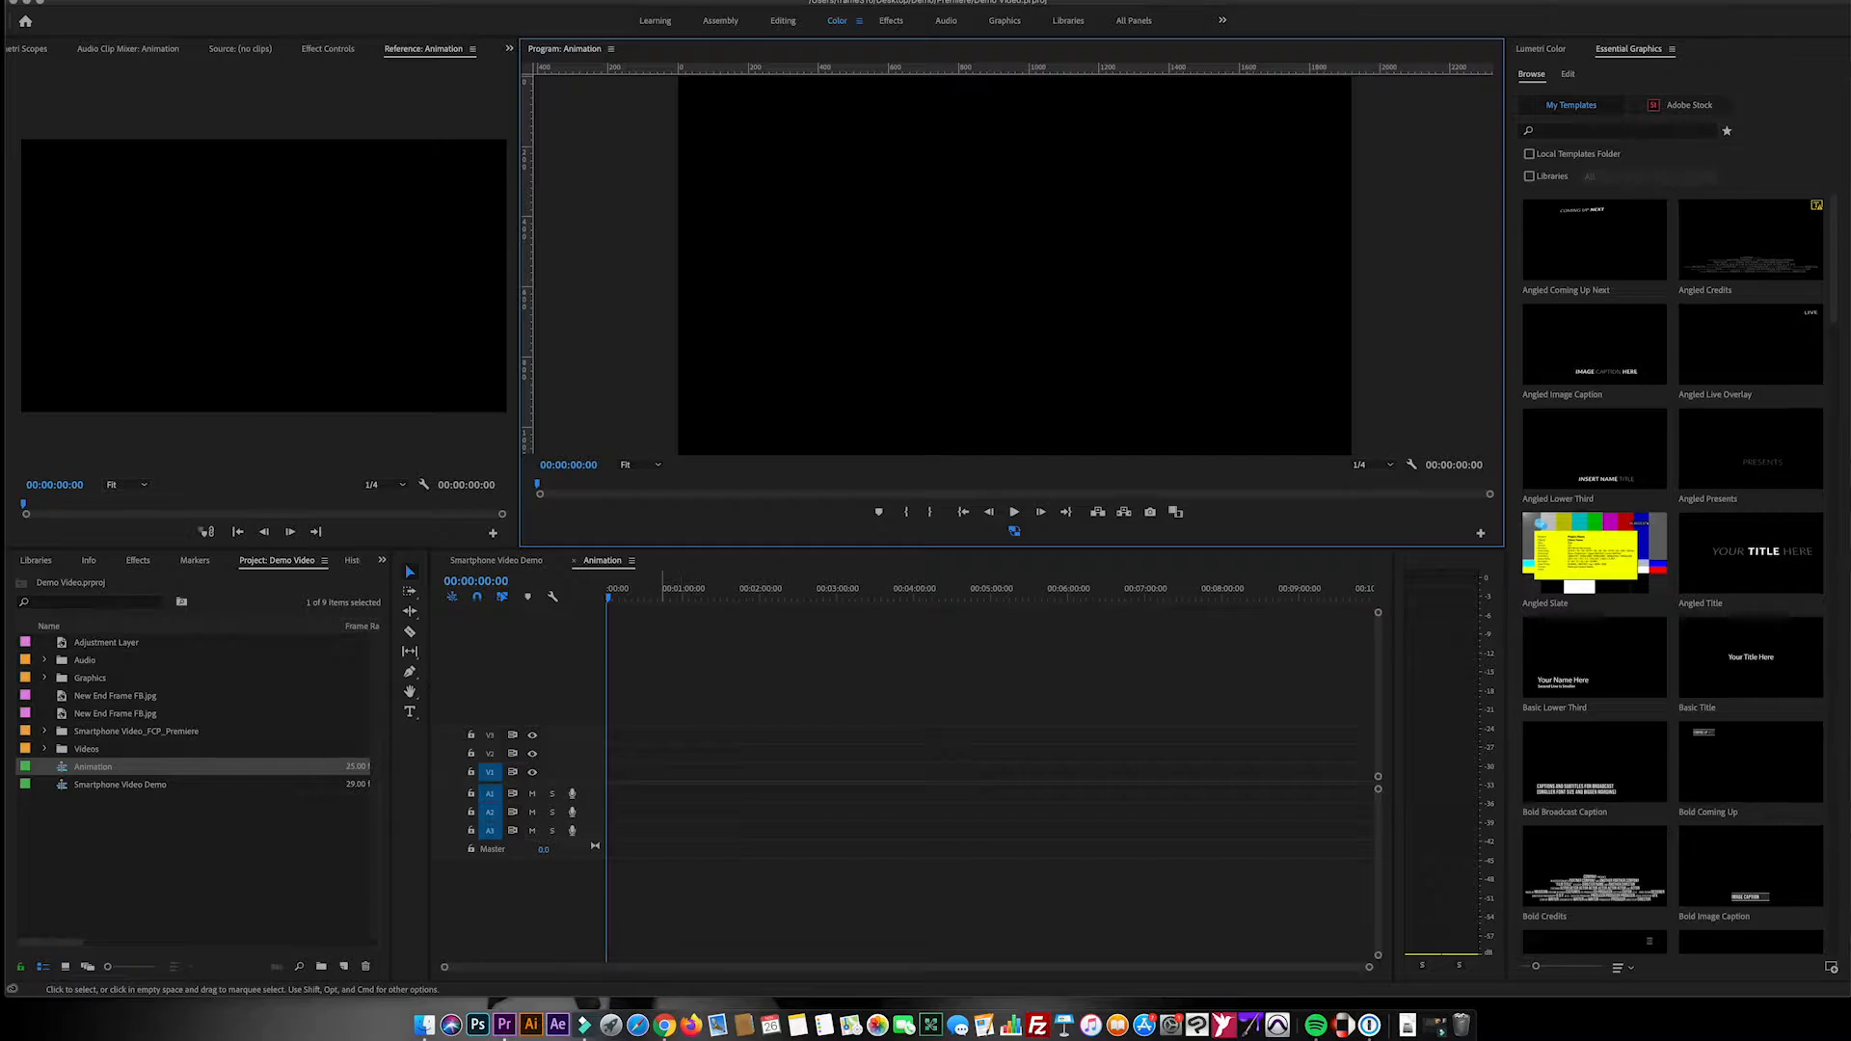
# Create a title reading "Sample Text" in the middle of the frame with the Type tool, at the start of the Animation sequence
pyautogui.click(666, 675)
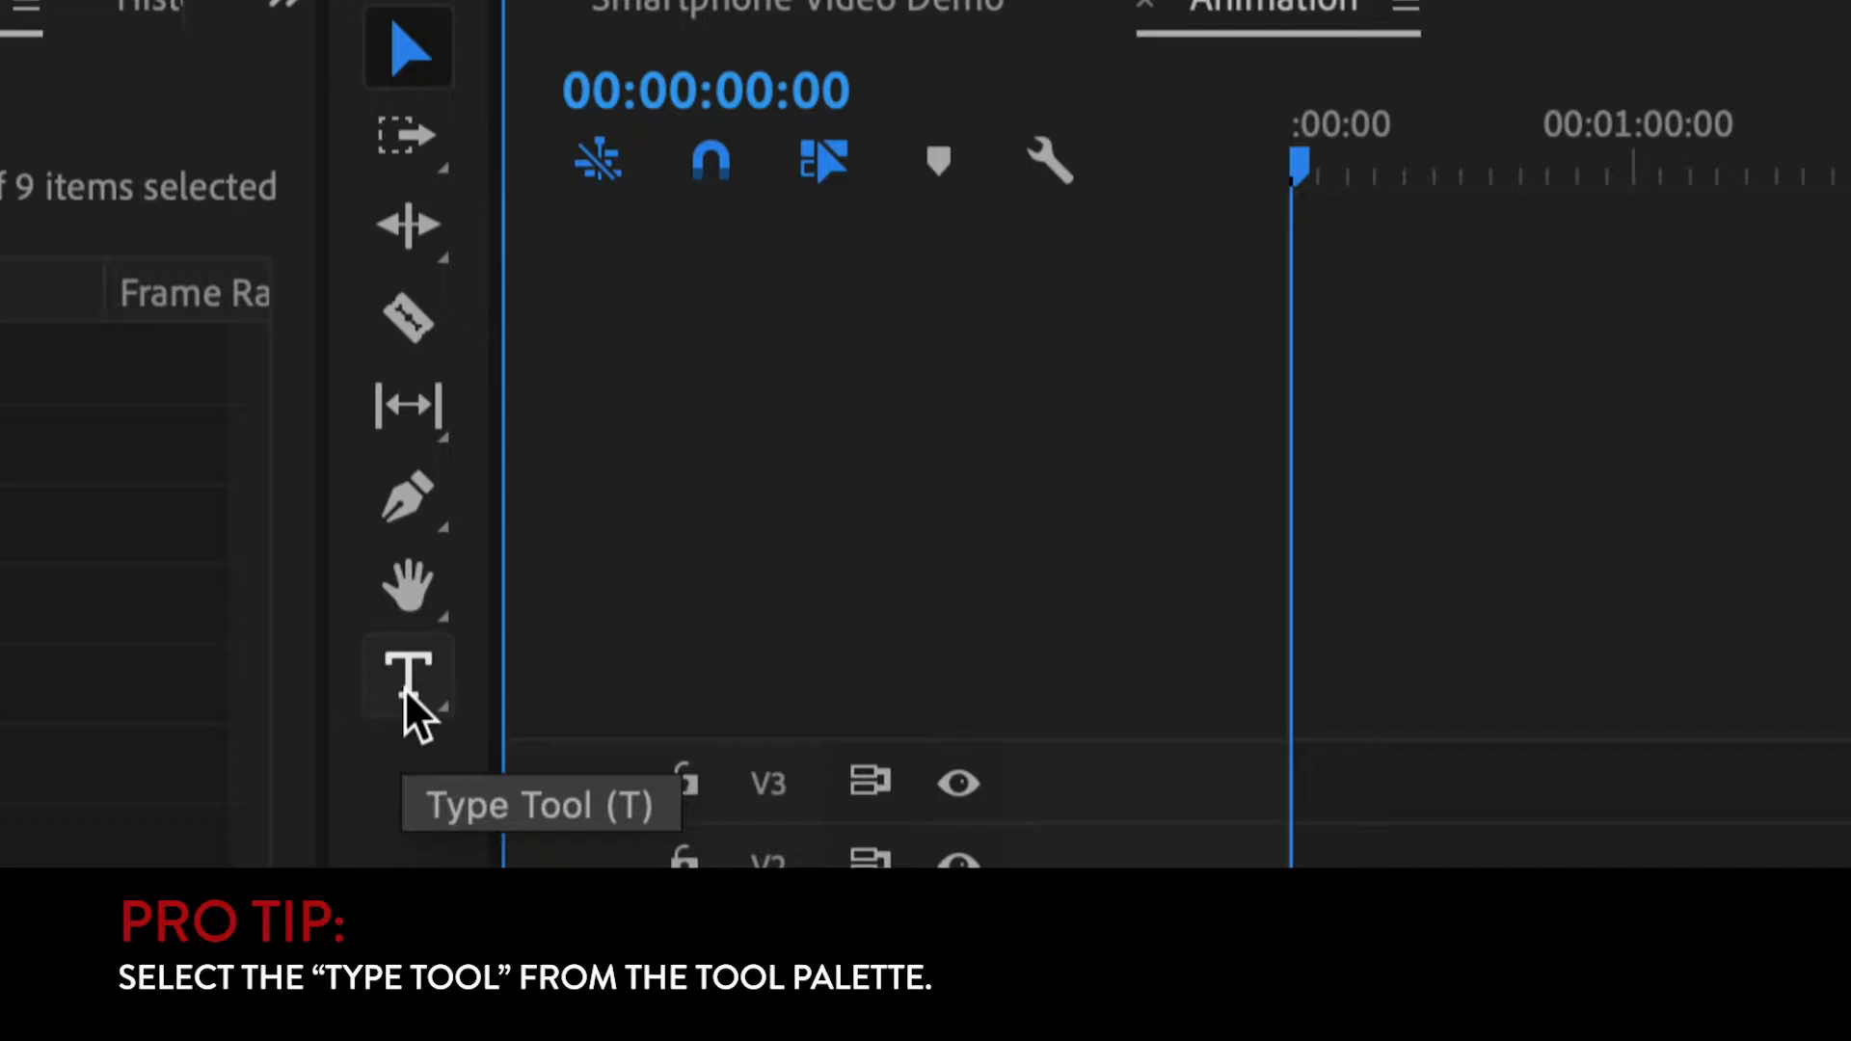
pyautogui.click(405, 687)
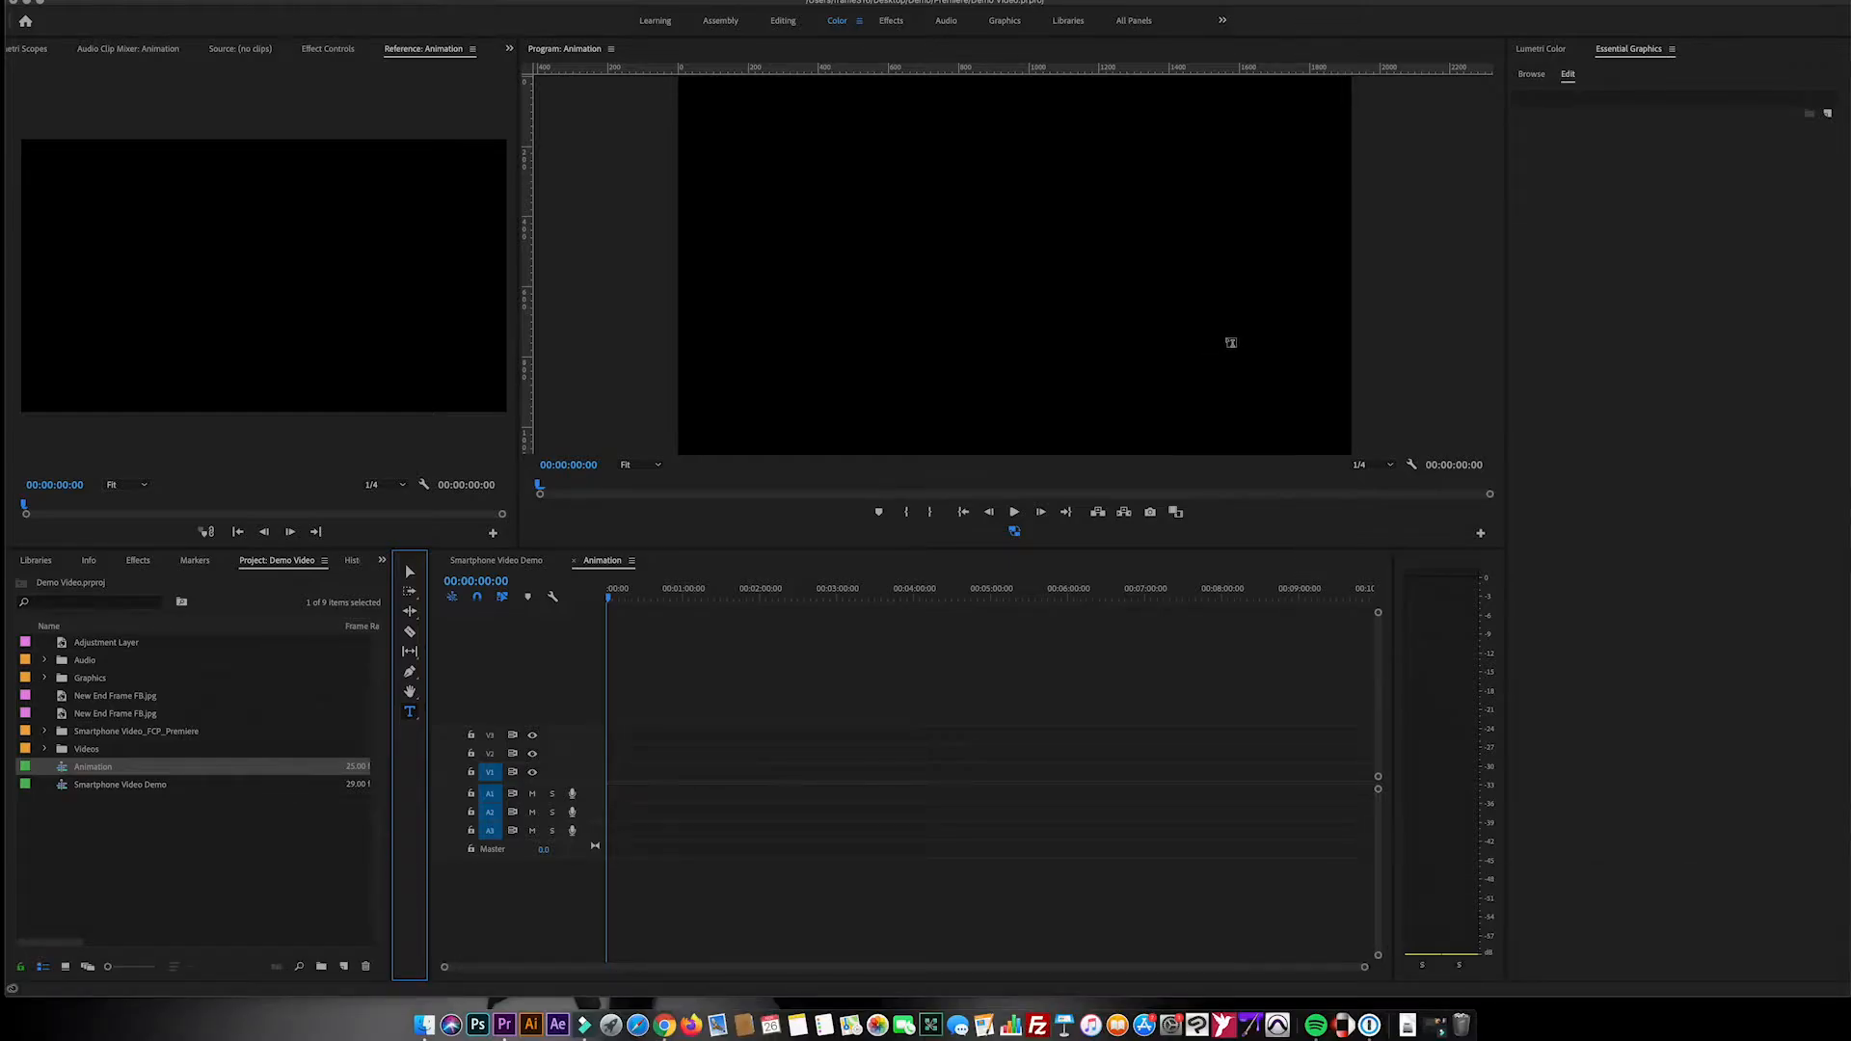
pyautogui.click(1229, 342)
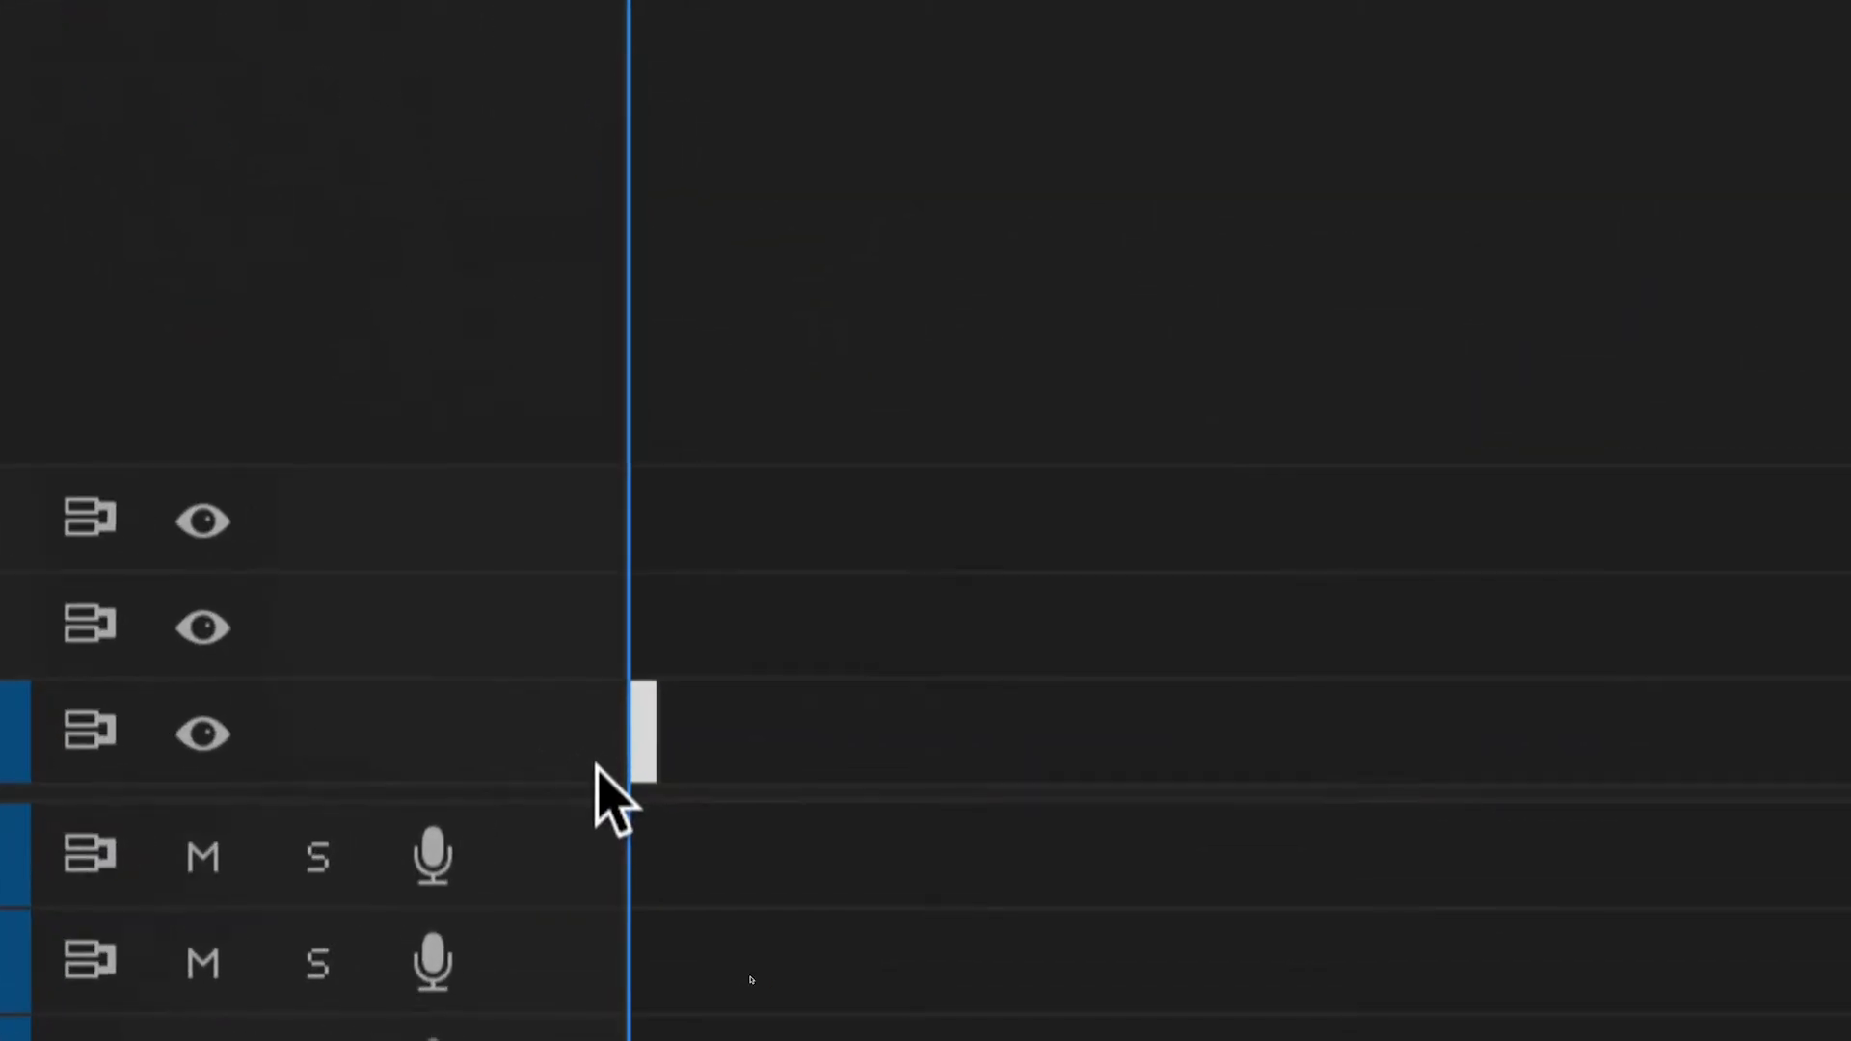
pyautogui.click(728, 750)
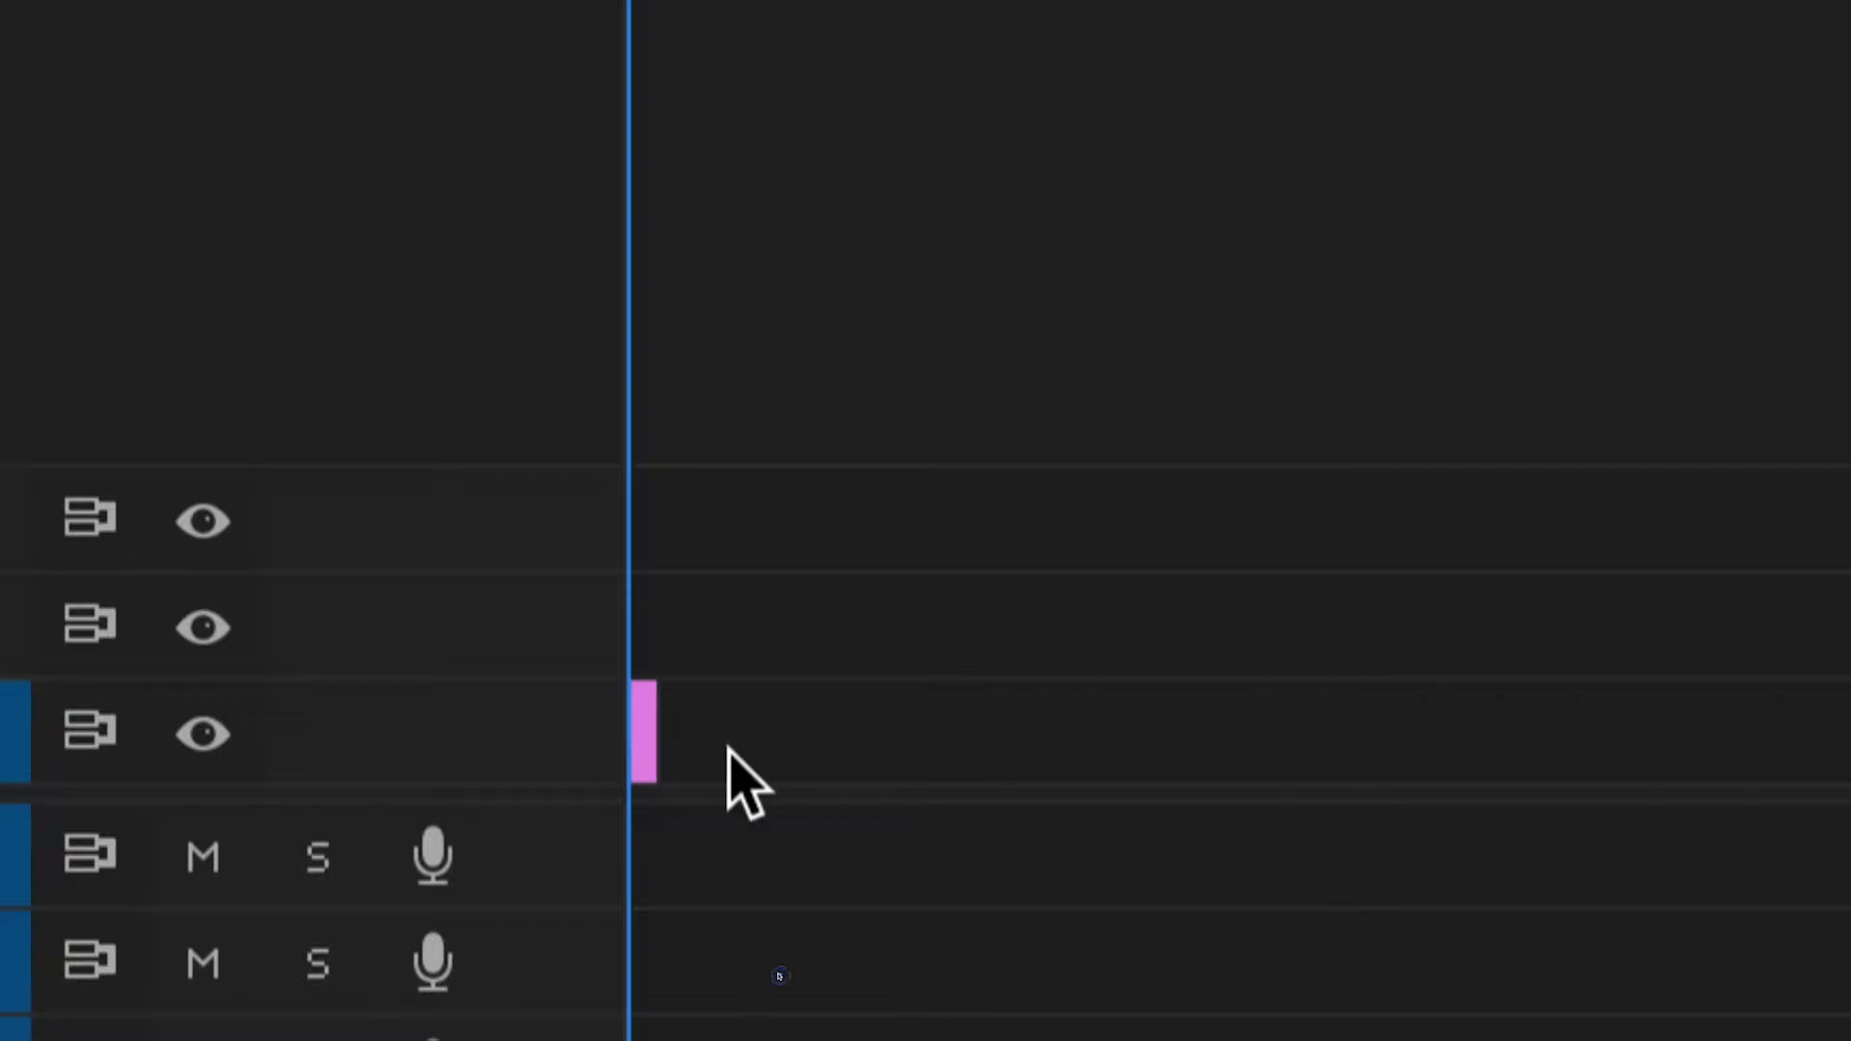
pyautogui.click(646, 754)
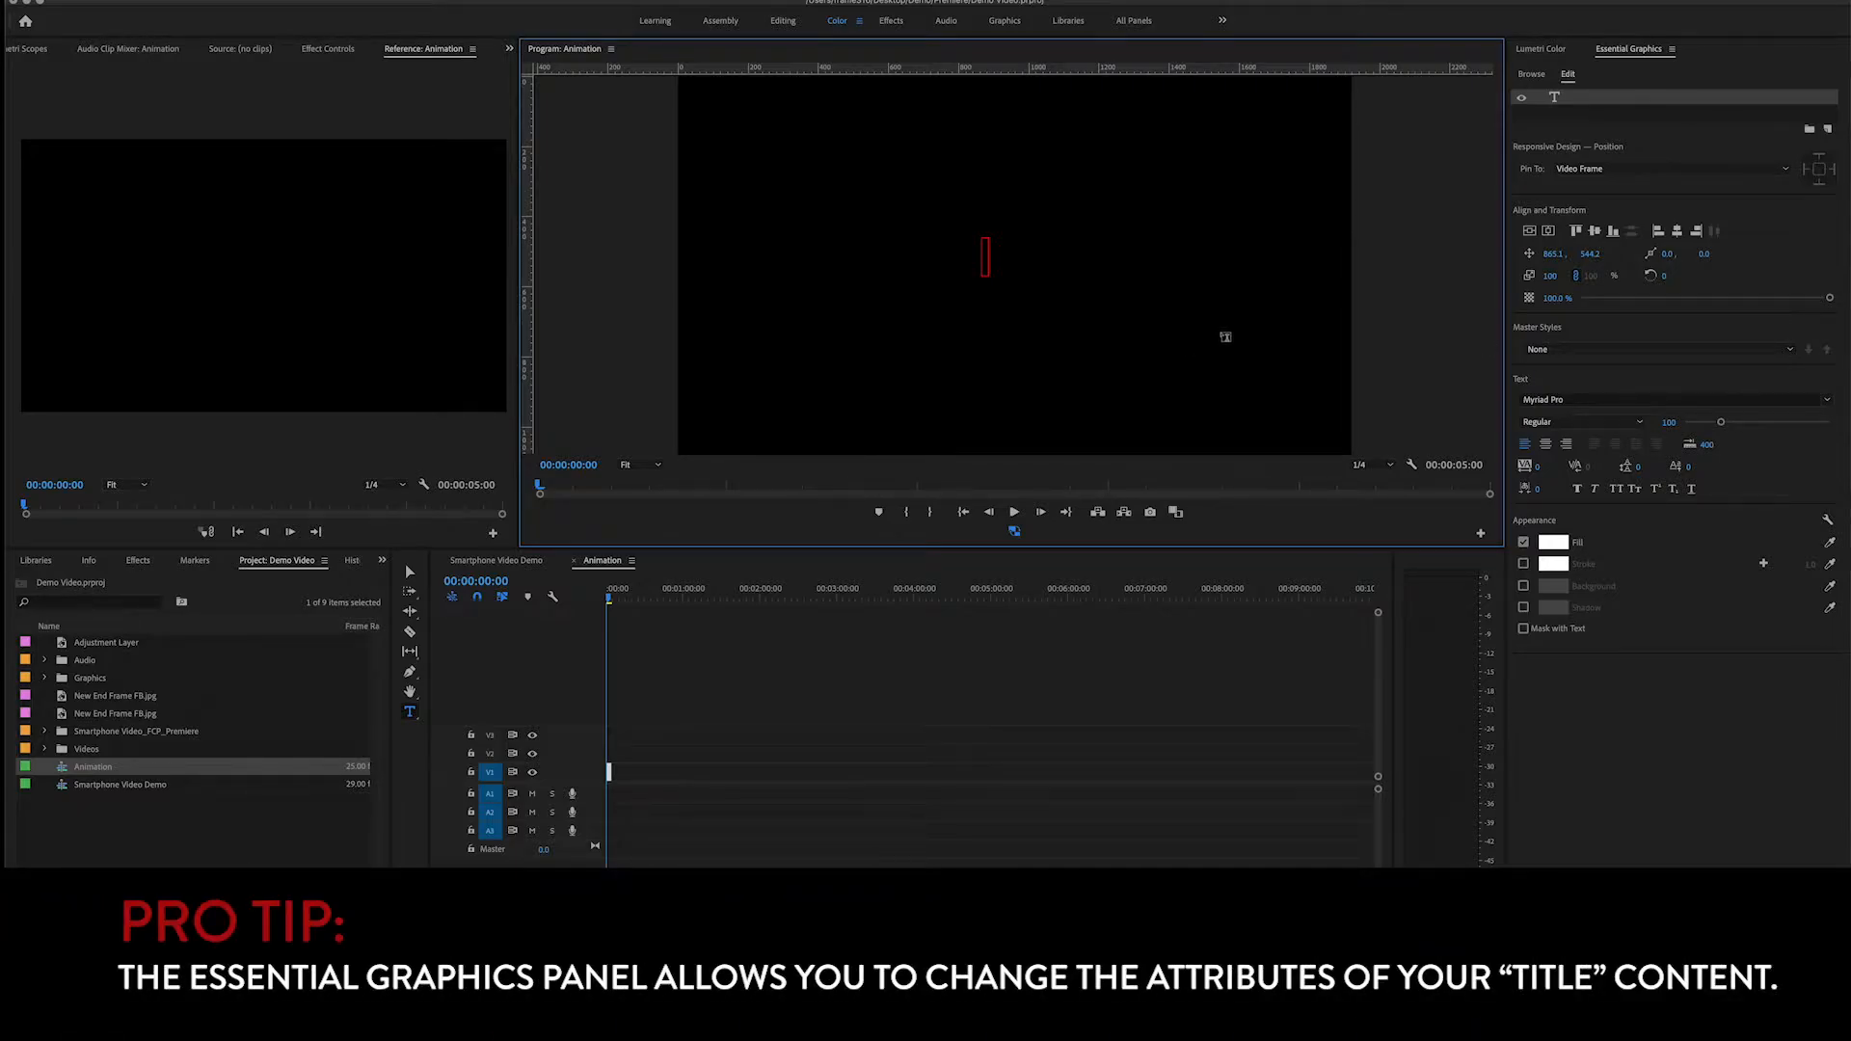
pyautogui.scroll(-1, 1230, 327)
pyautogui.write('Sample Text')
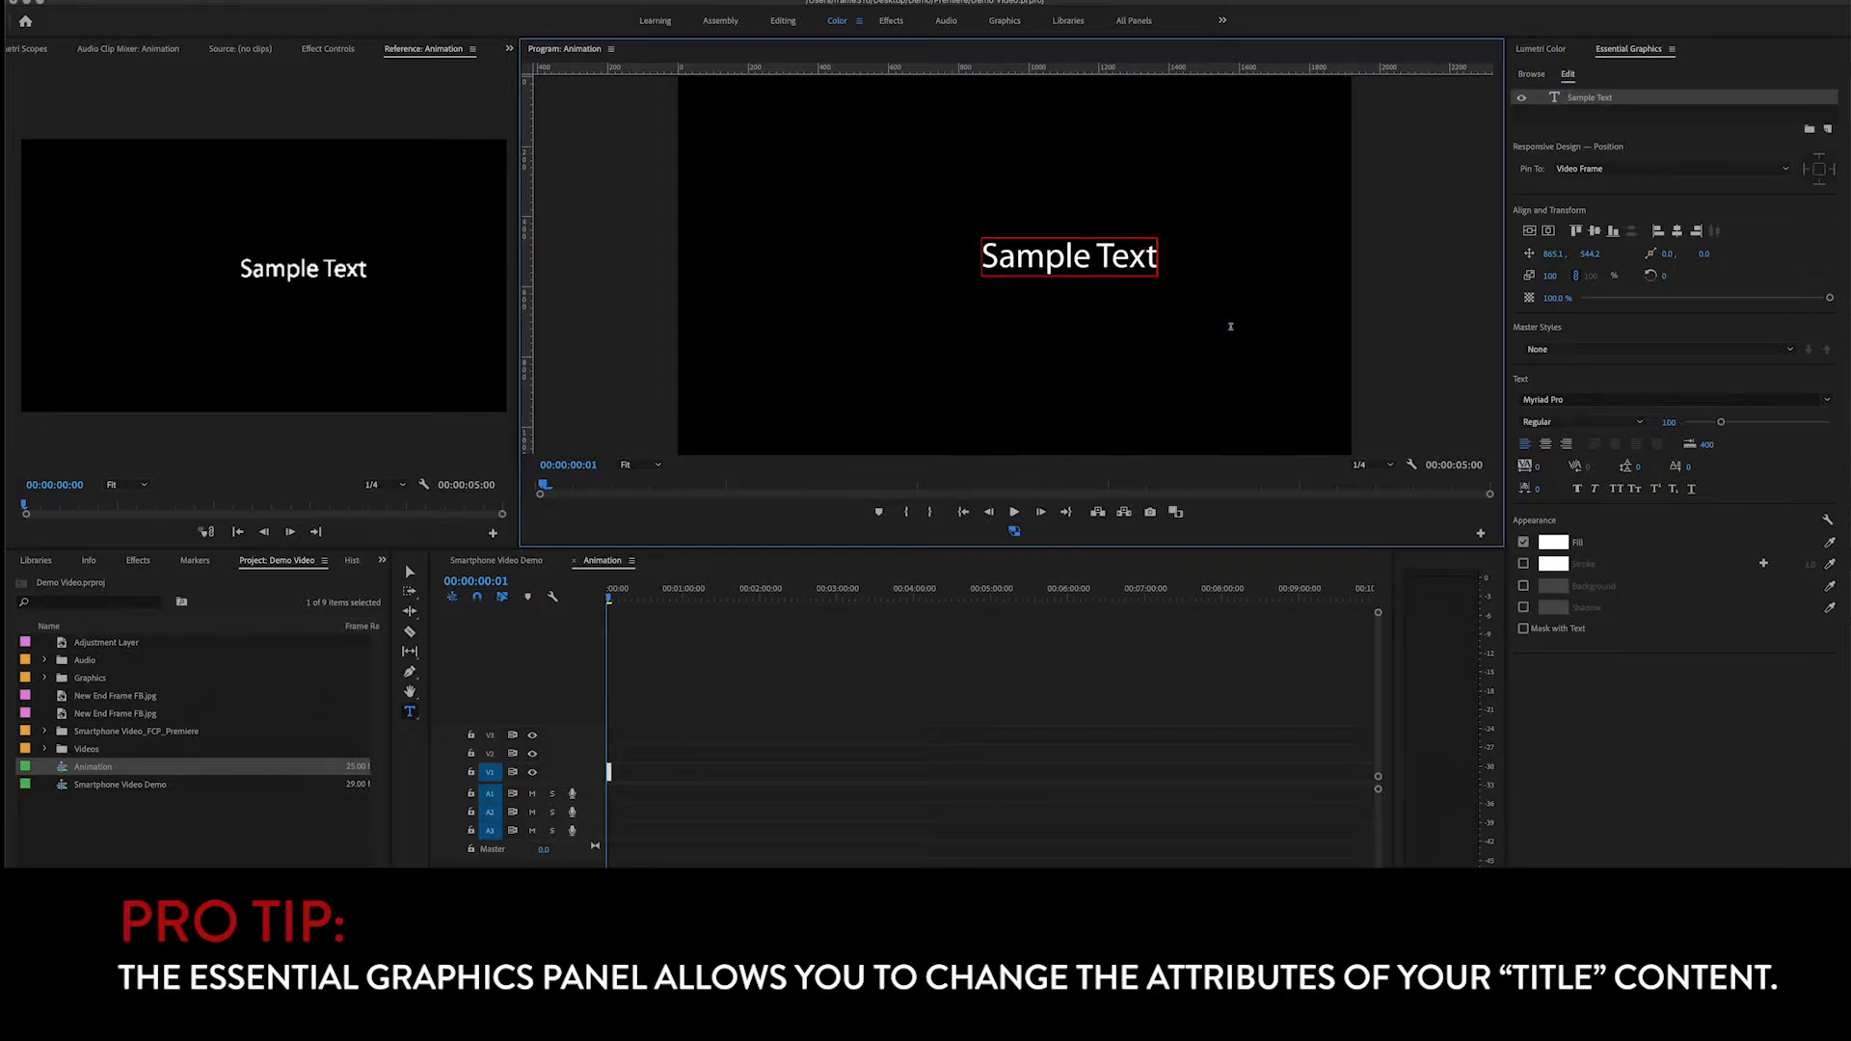
pyautogui.click(410, 572)
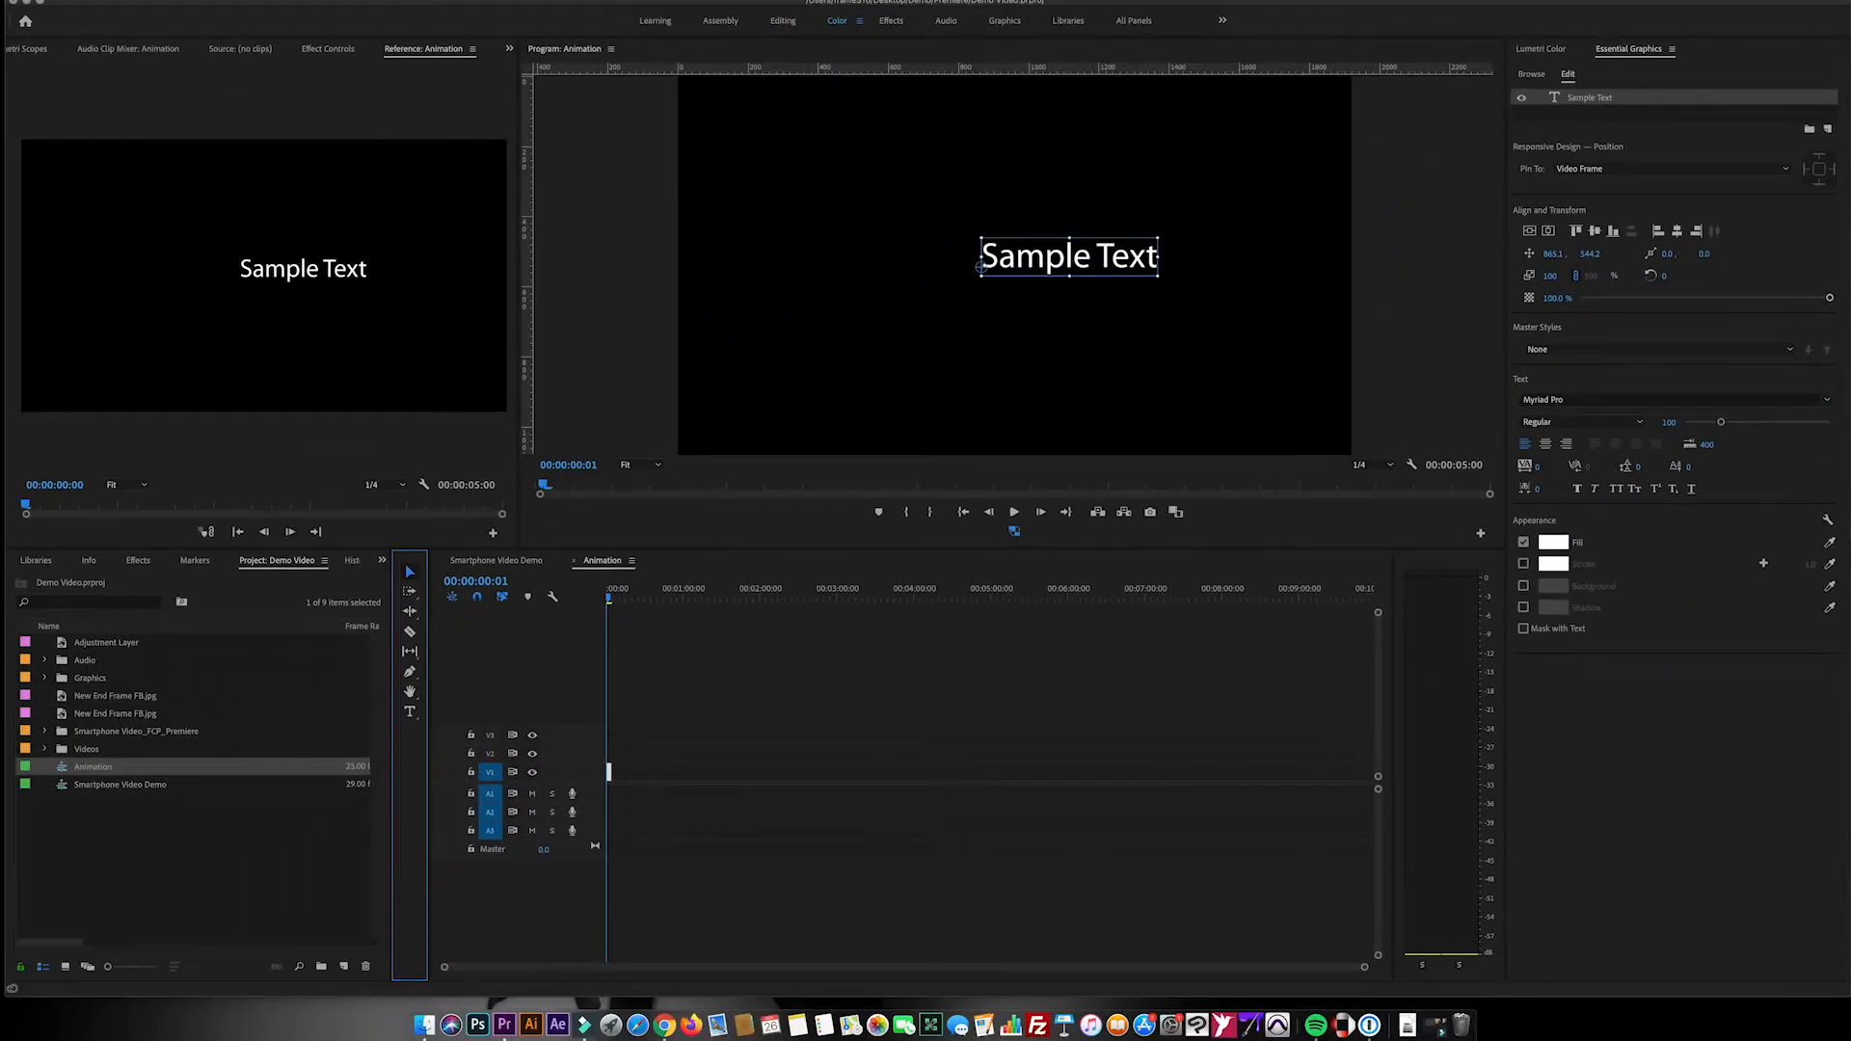
# Set the title's font to Helvetica Bold
pyautogui.click(1639, 399)
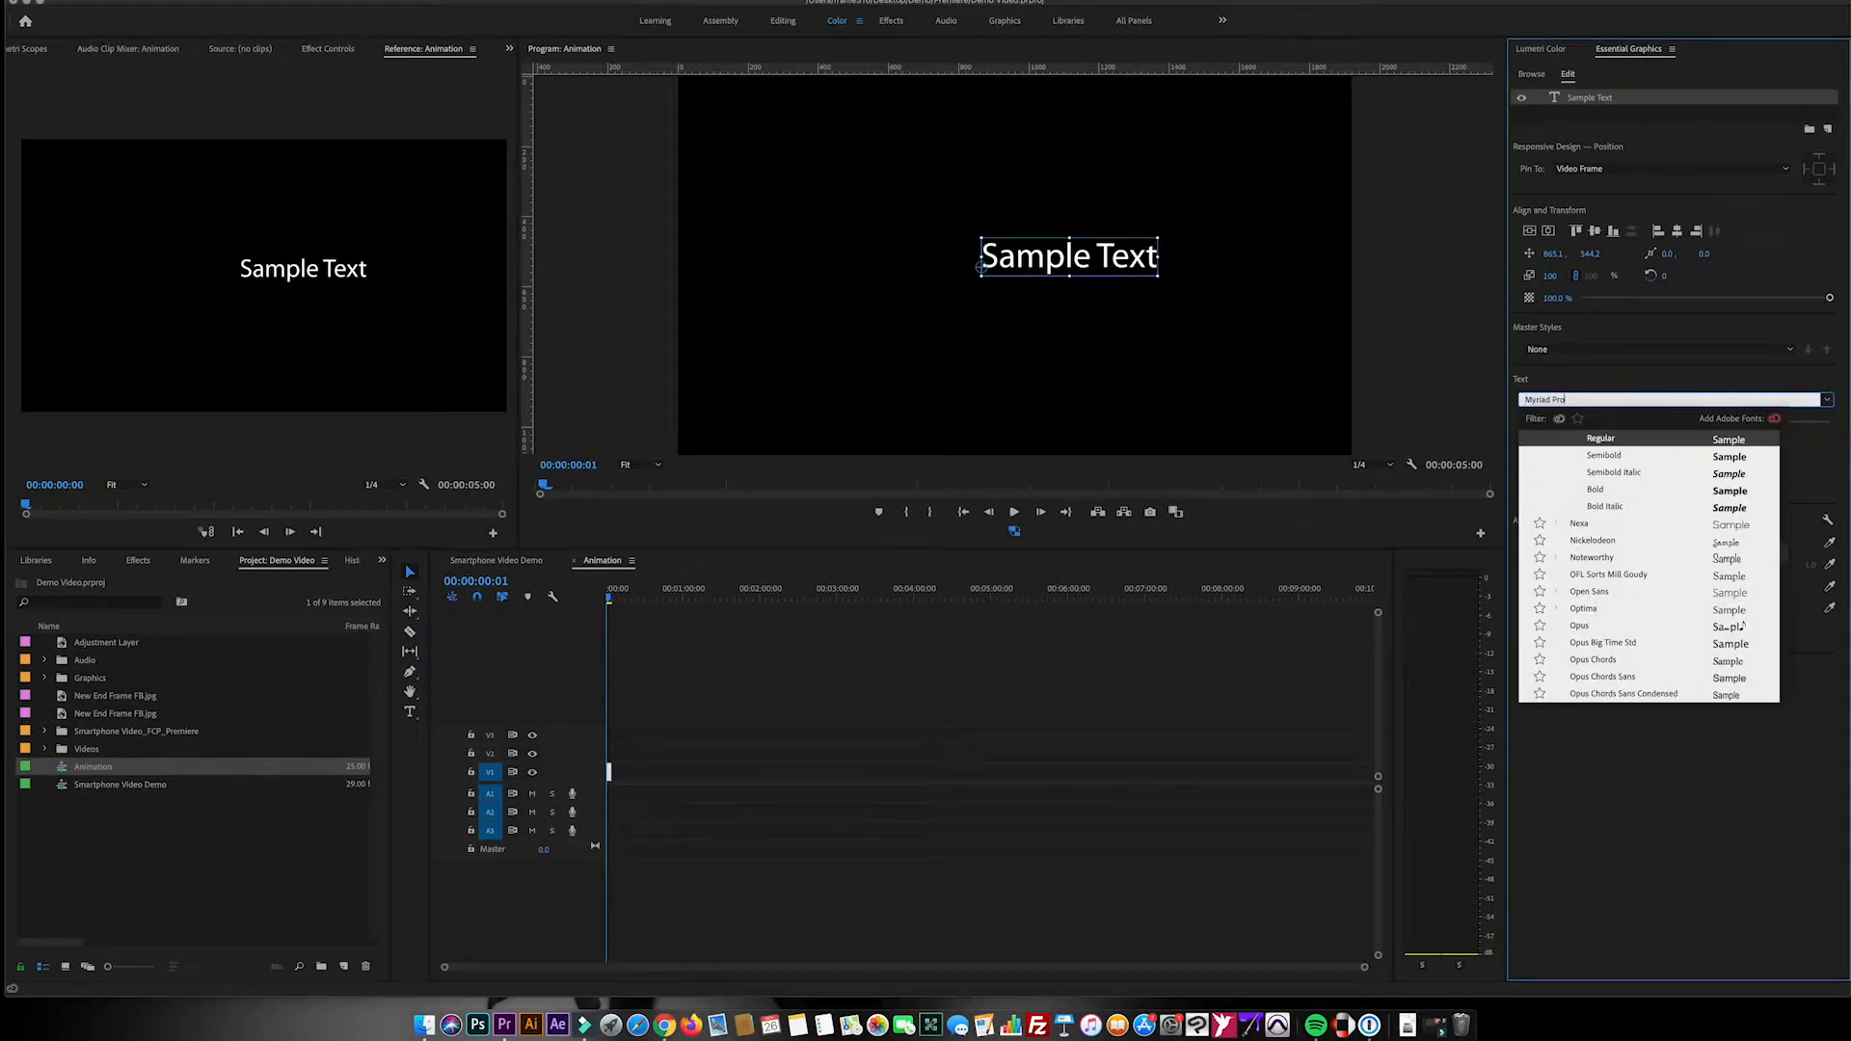
pyautogui.write('helvetica')
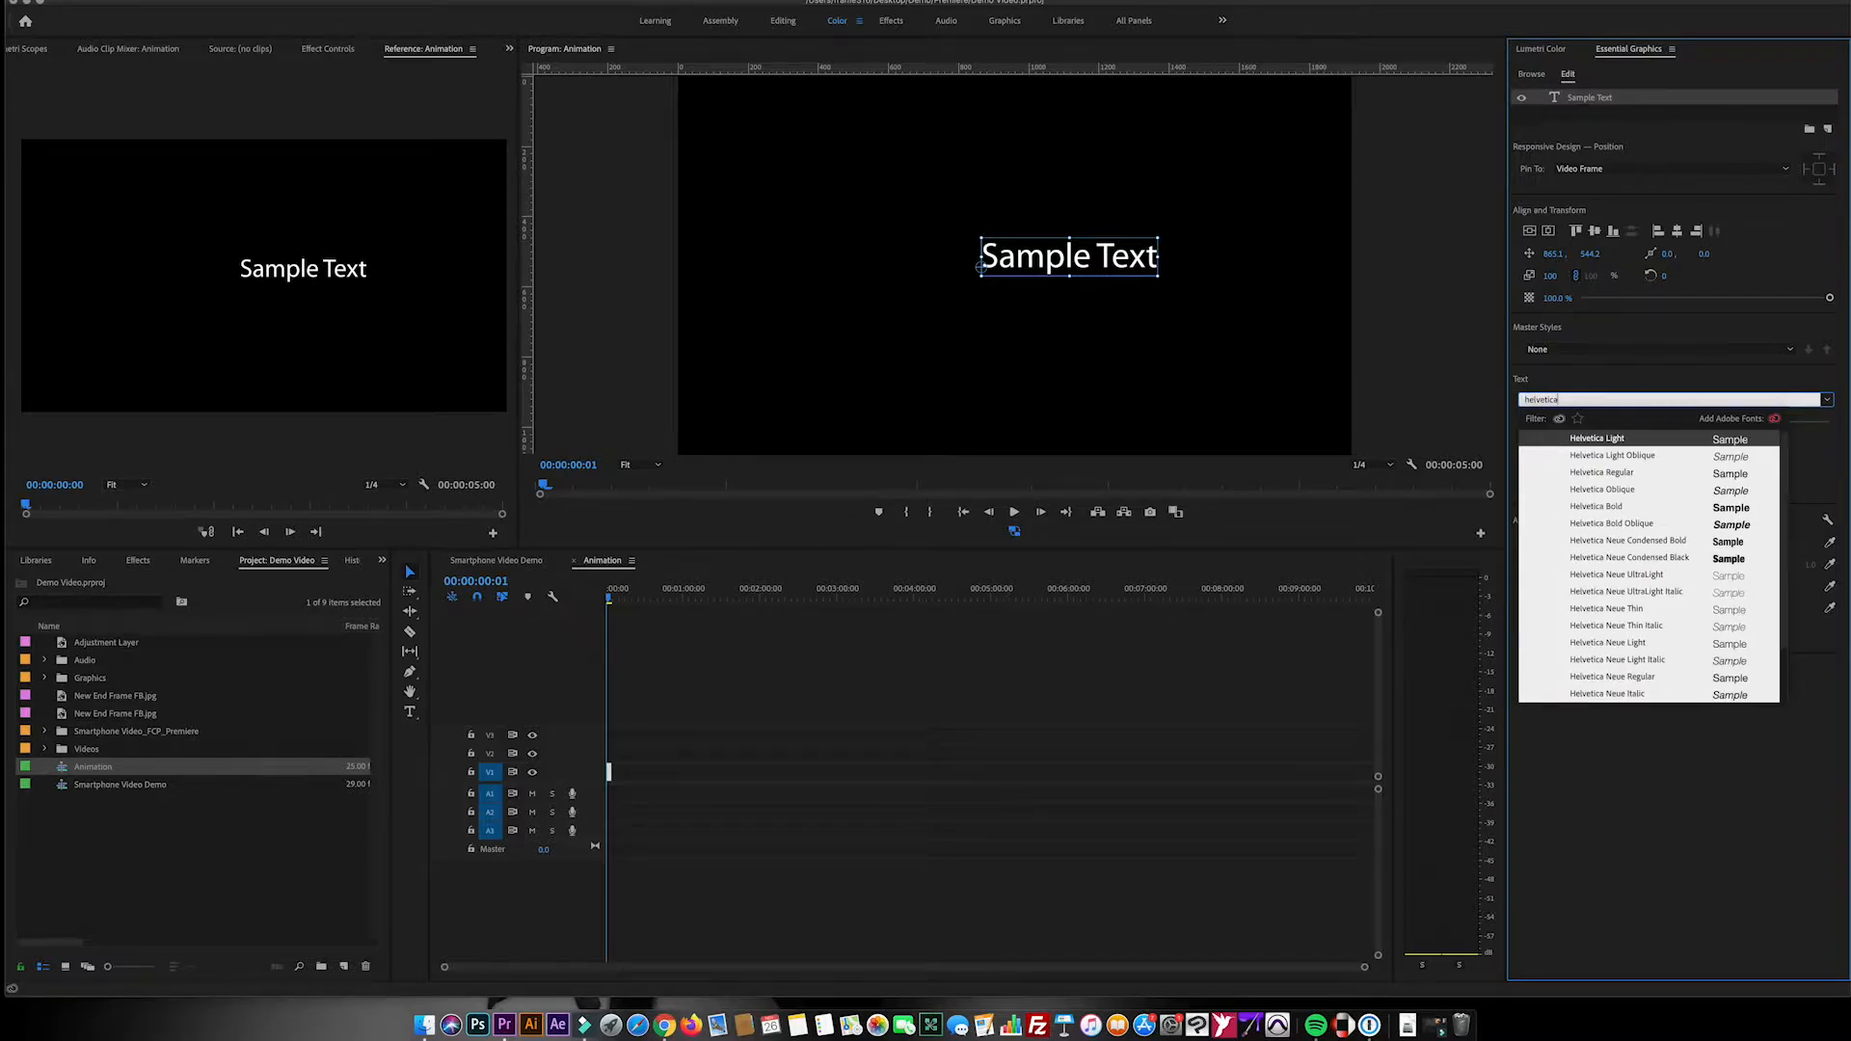
pyautogui.click(1600, 506)
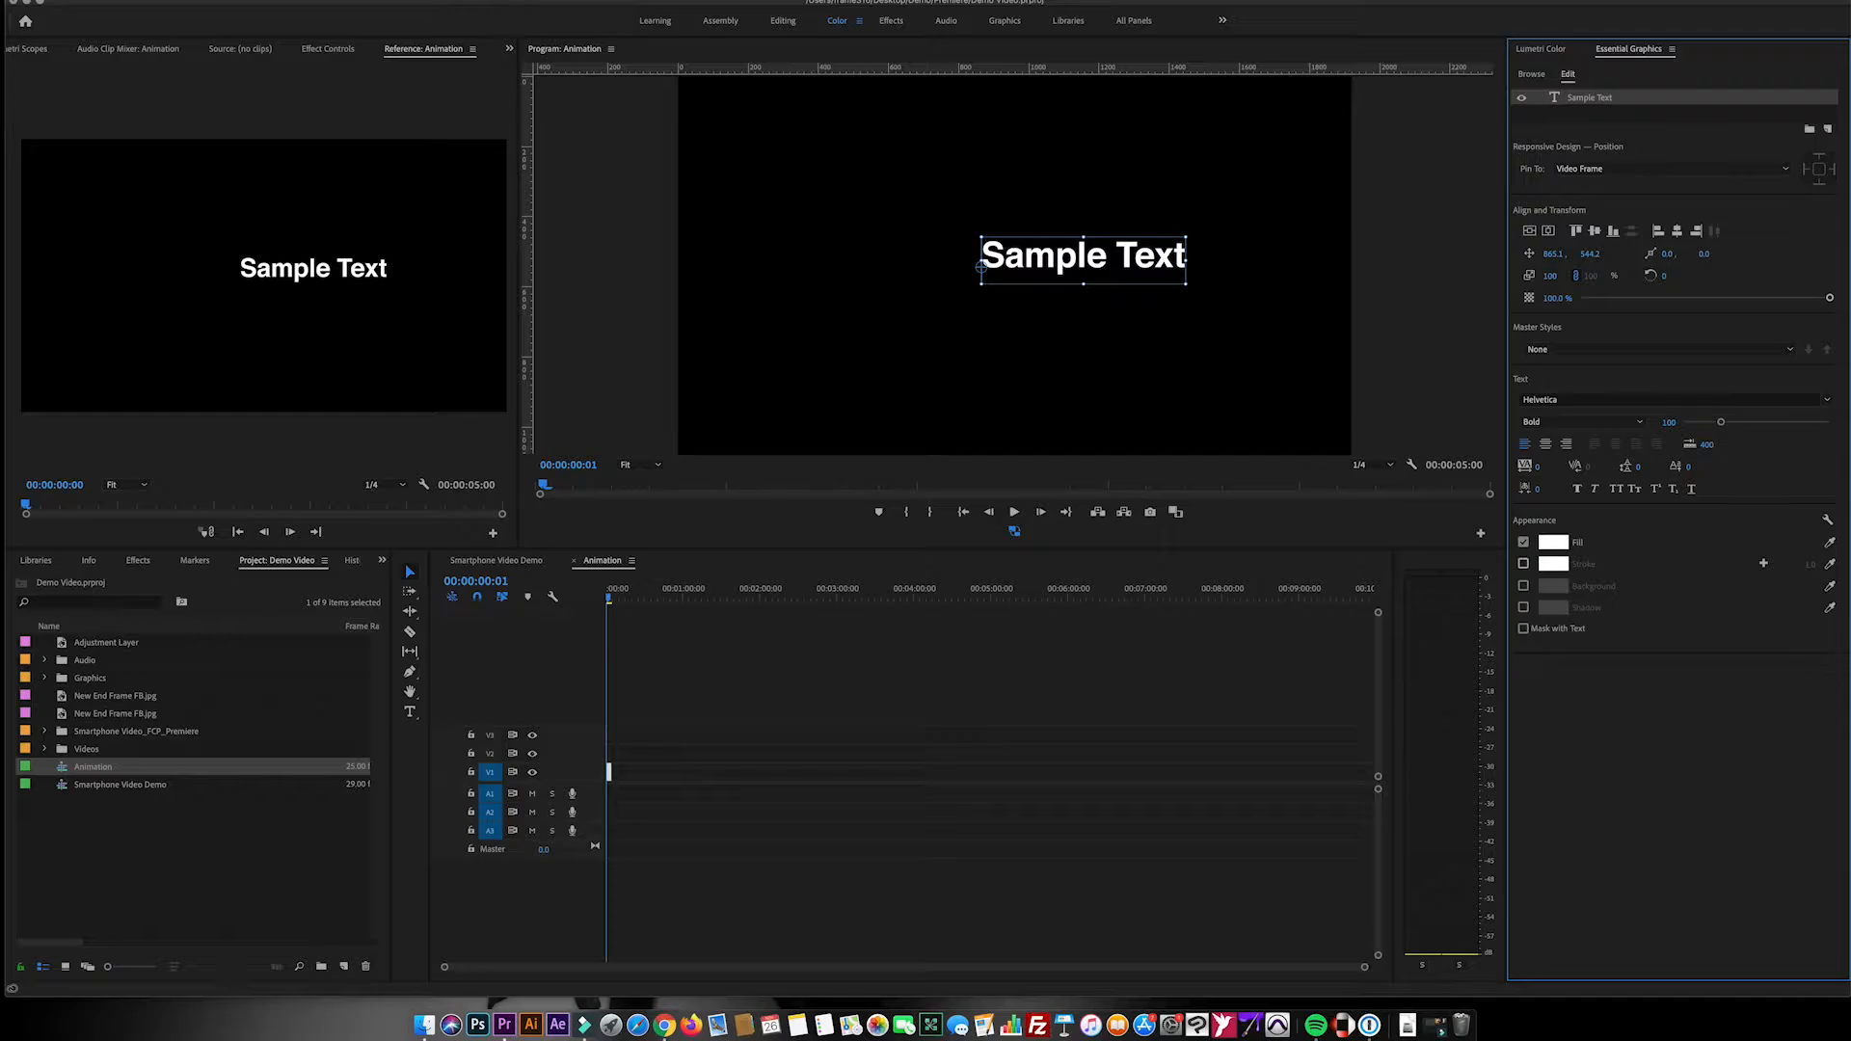
# Change the title's fill color from the color picker to orange
pyautogui.click(1554, 542)
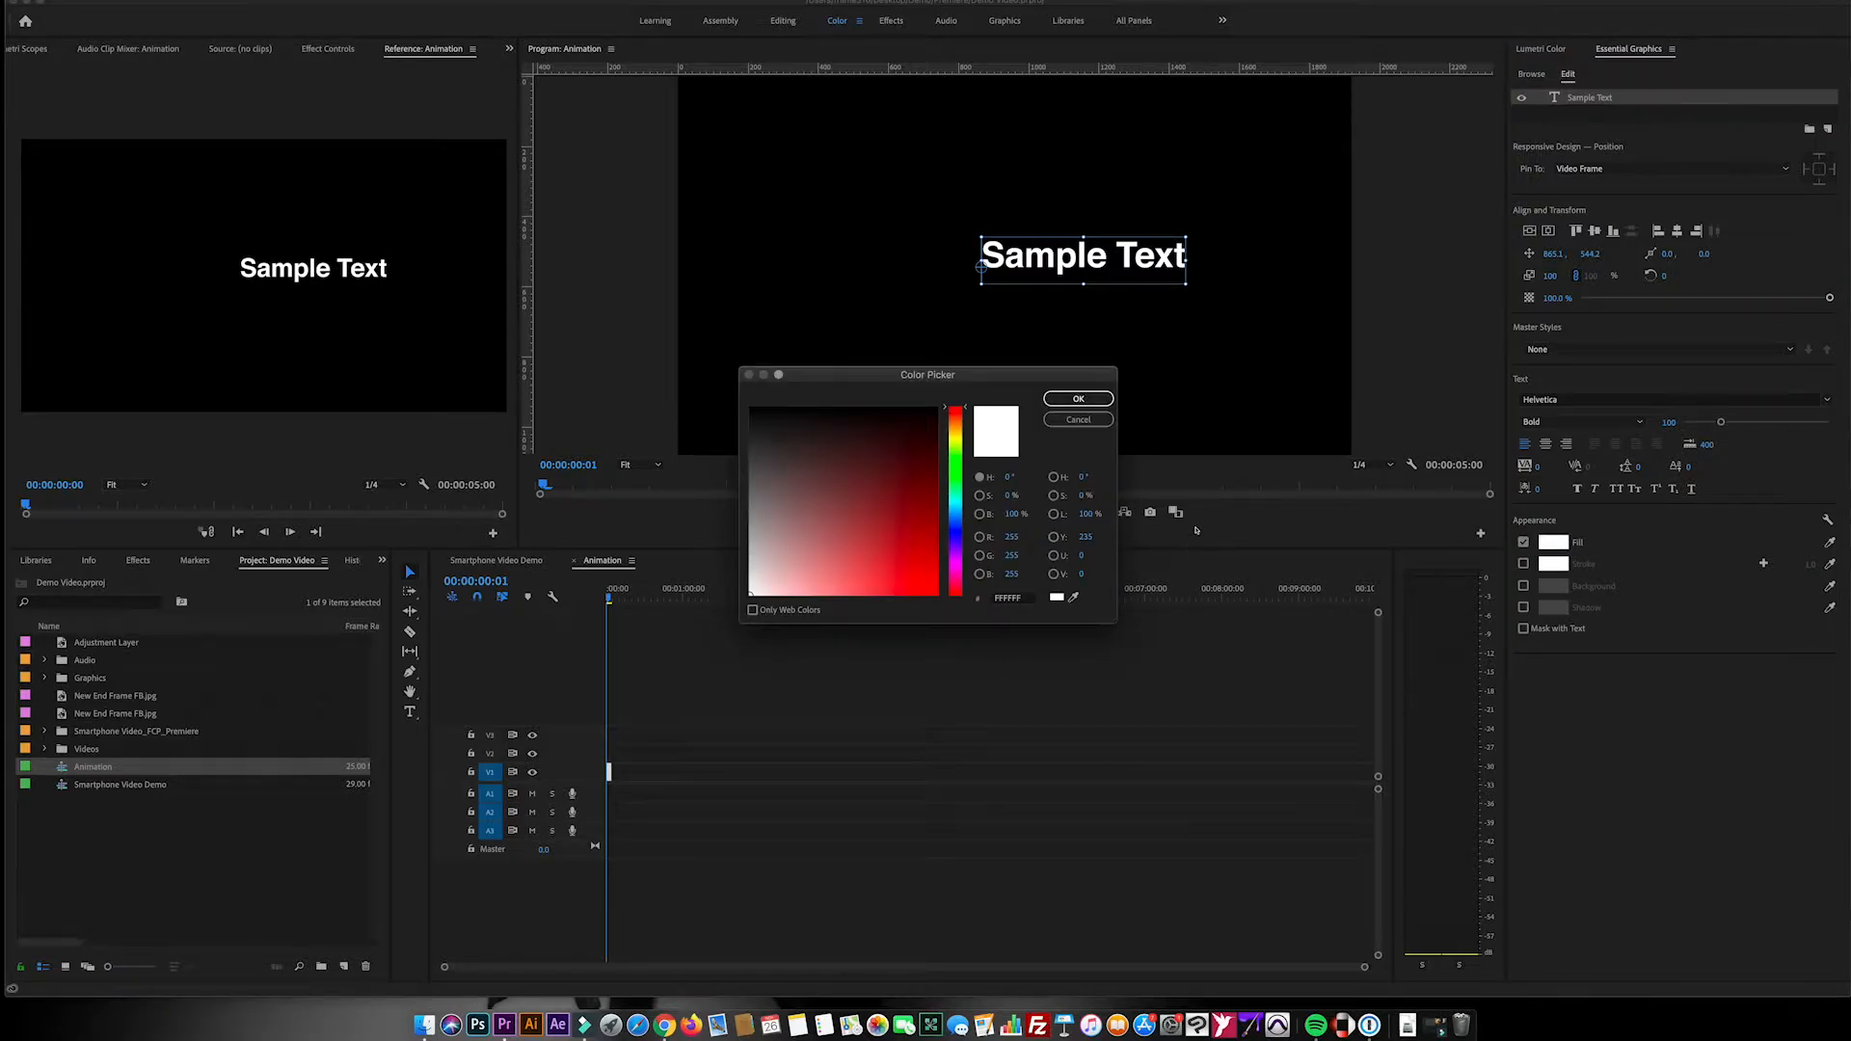
pyautogui.click(955, 417)
pyautogui.click(860, 535)
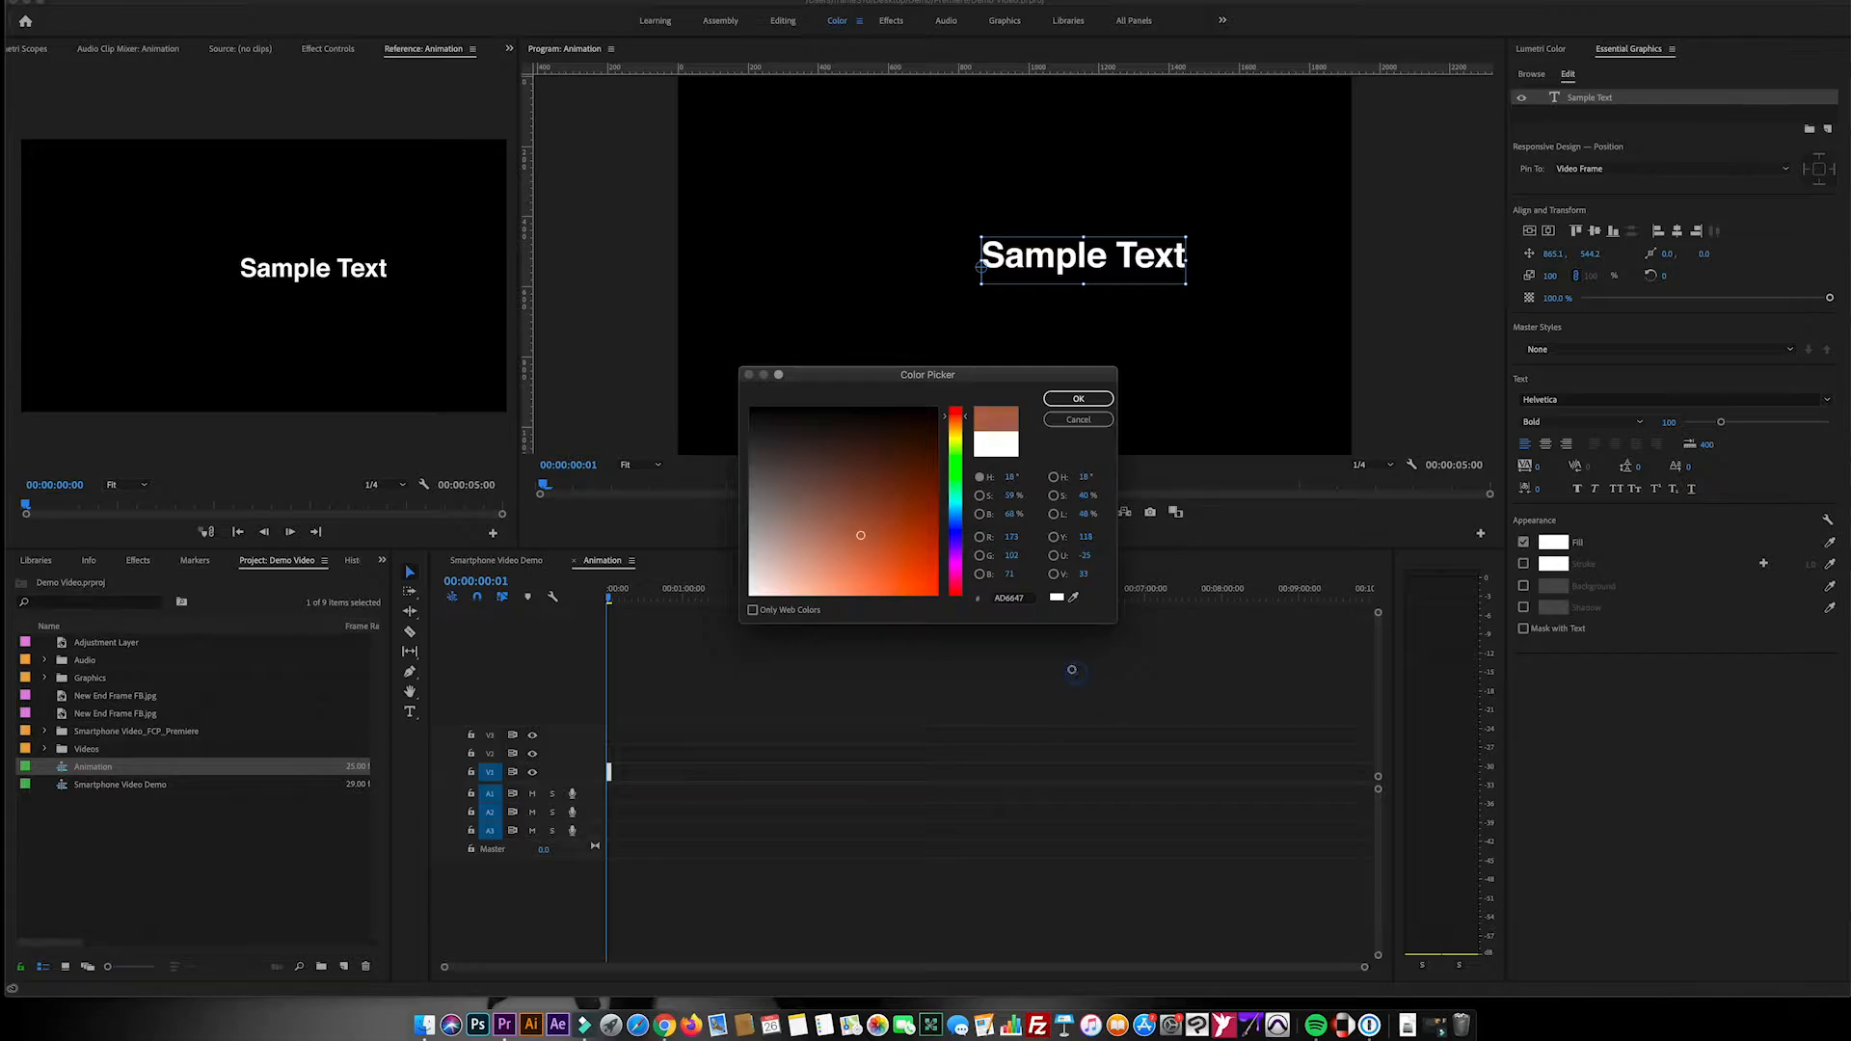
pyautogui.click(864, 575)
pyautogui.press('Return')
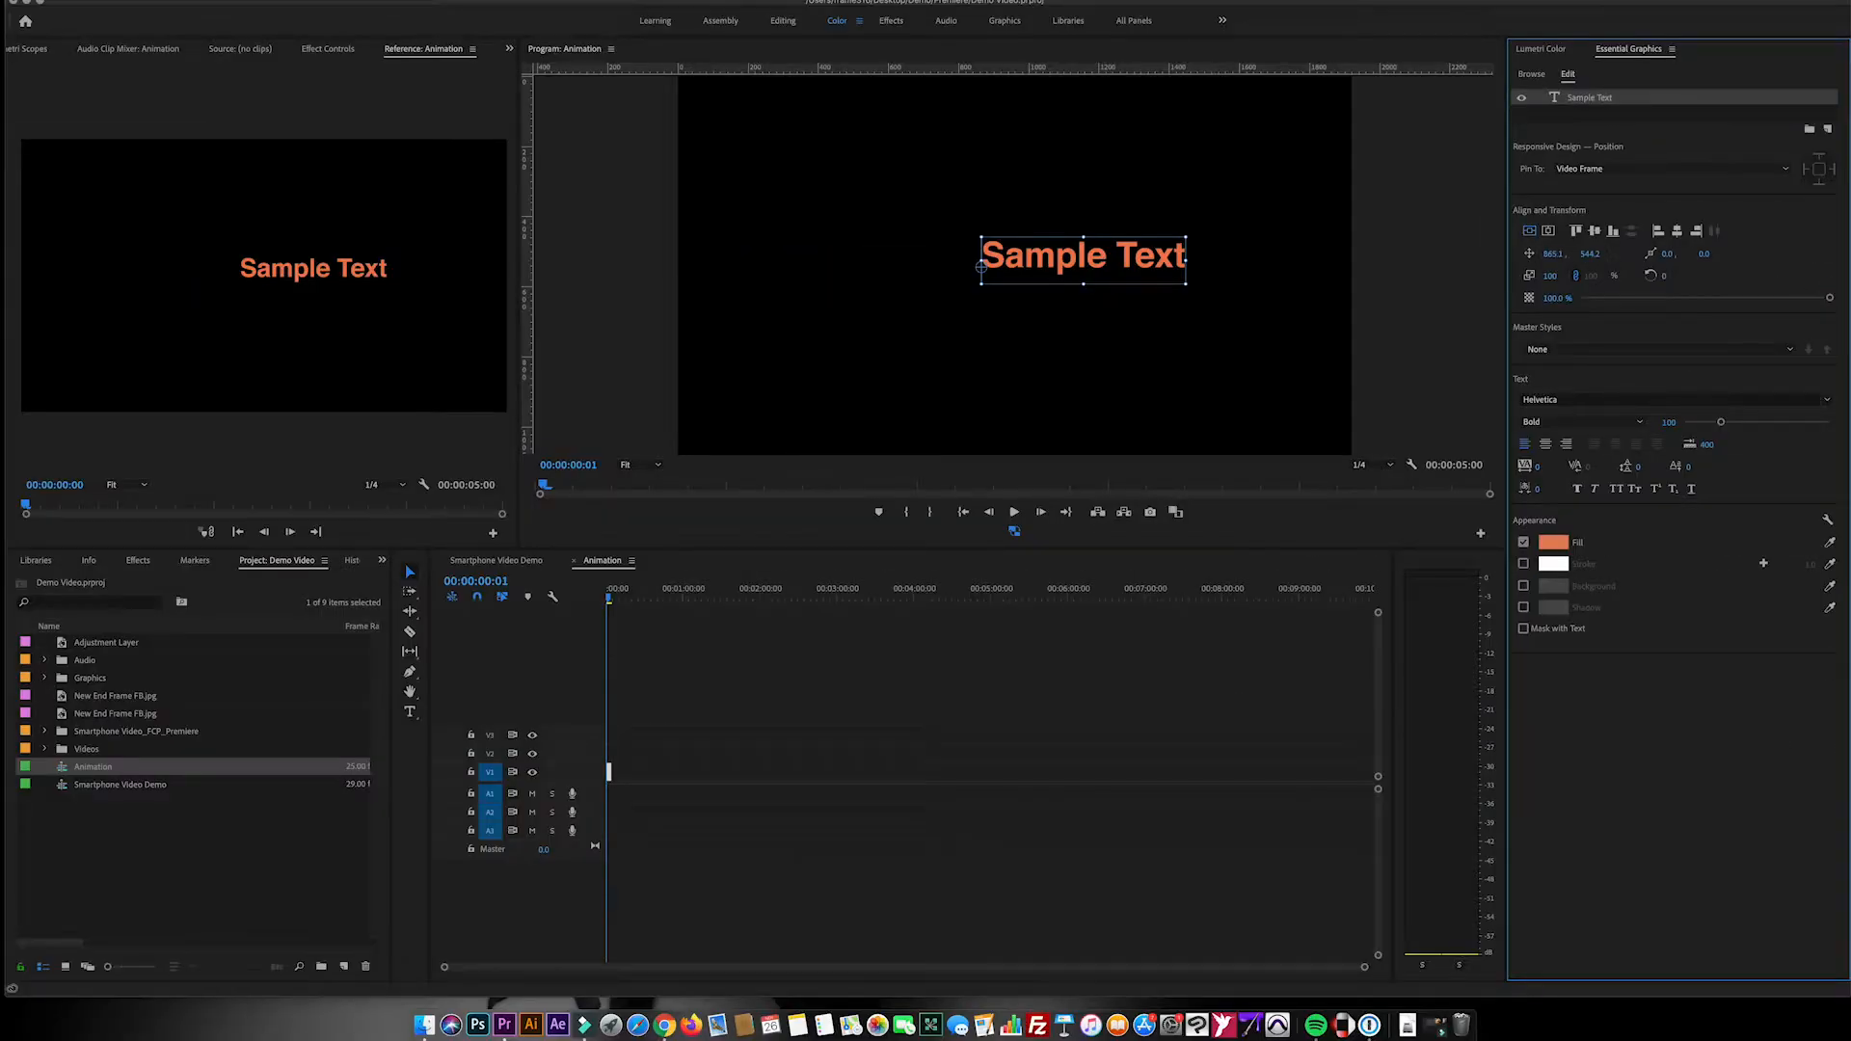
# Center the Sample Text title vertically and horizontally in the frame, and deselect it
pyautogui.click(1527, 246)
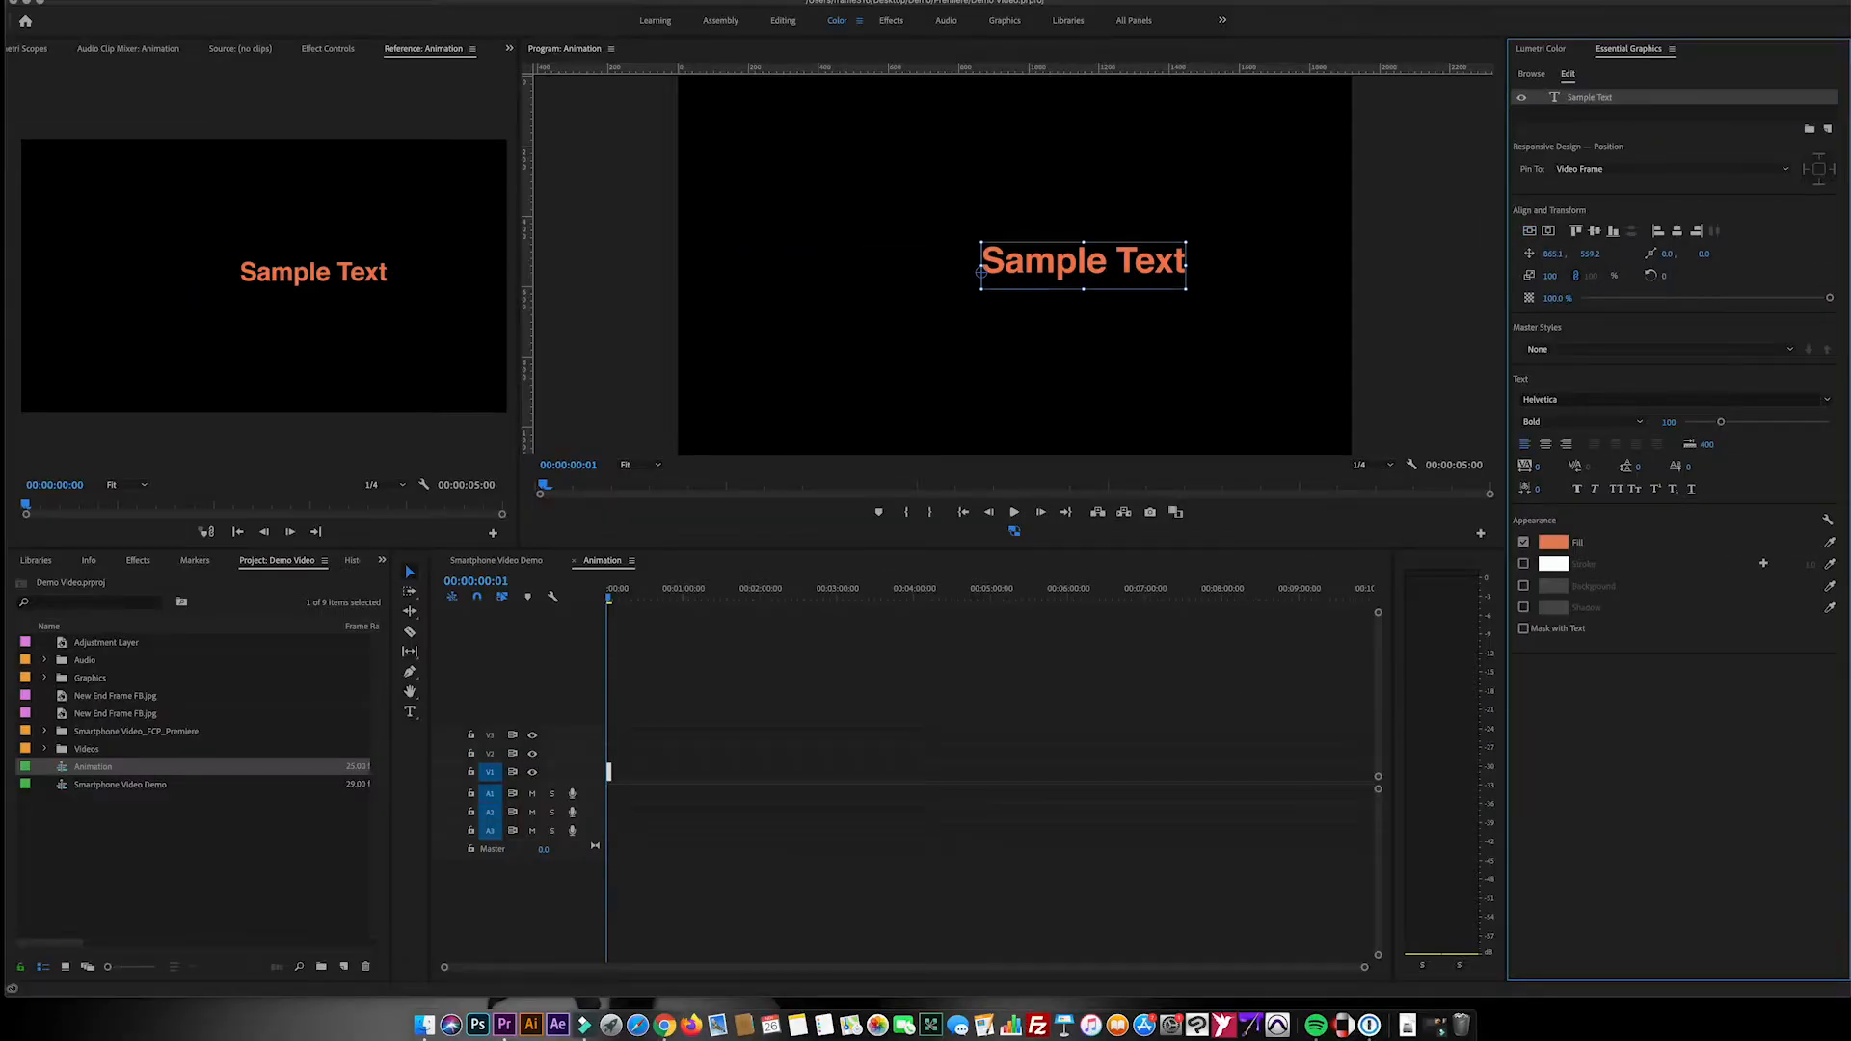
pyautogui.click(1548, 231)
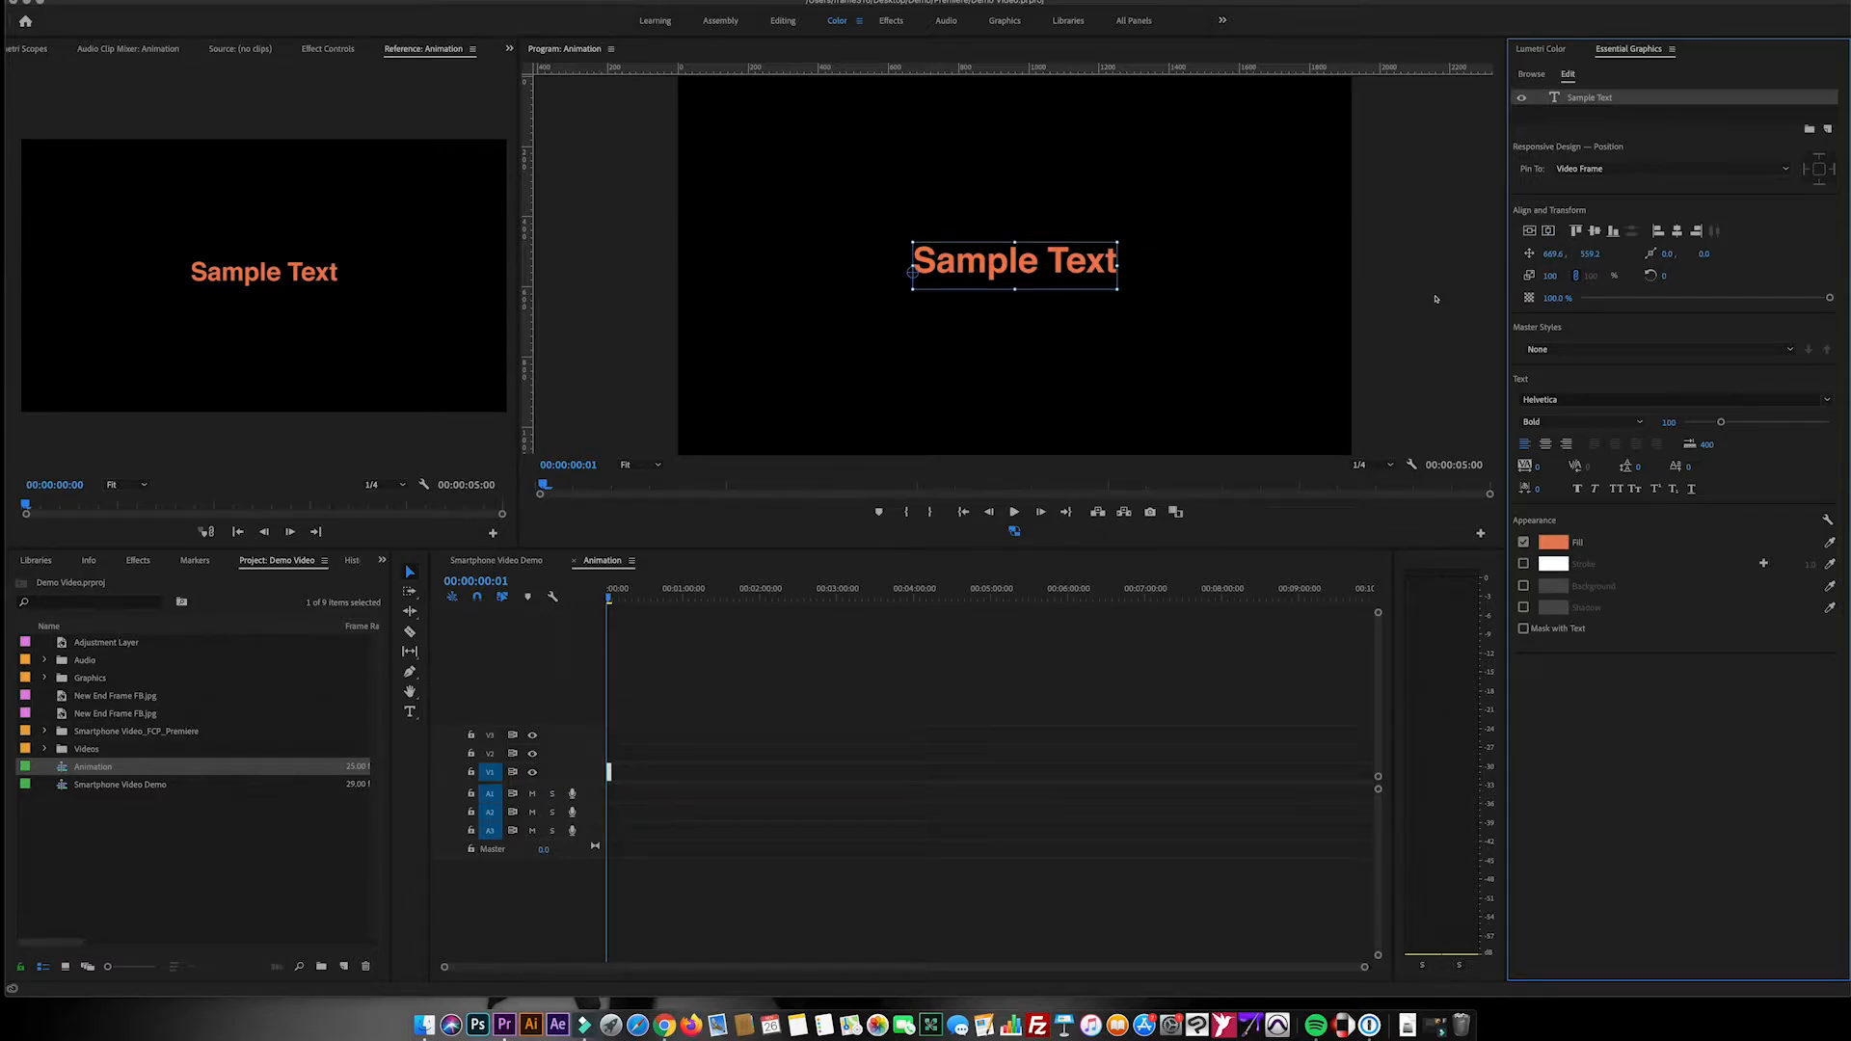
pyautogui.click(1488, 388)
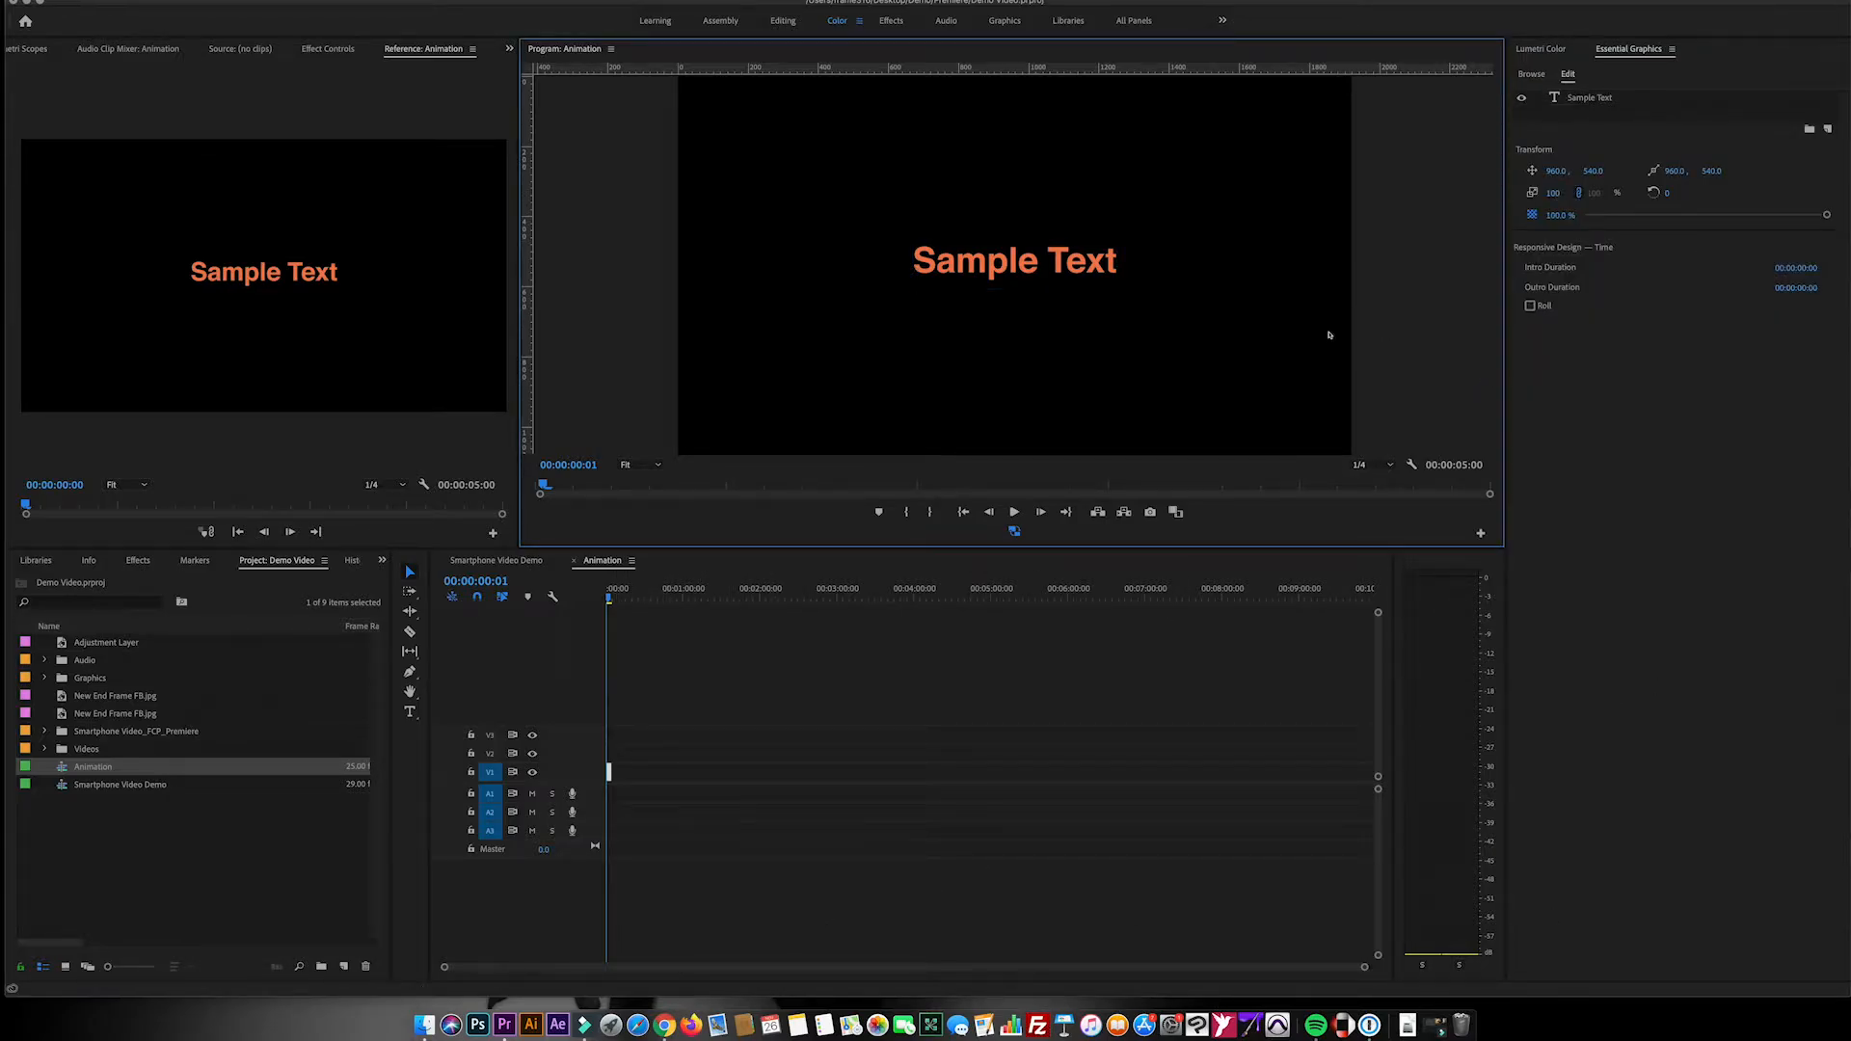
# Undo the latest position changes of the Sample Text title
pyautogui.press('super+z')
pyautogui.press('super+z')
pyautogui.press('super+z')
pyautogui.press('super+z')
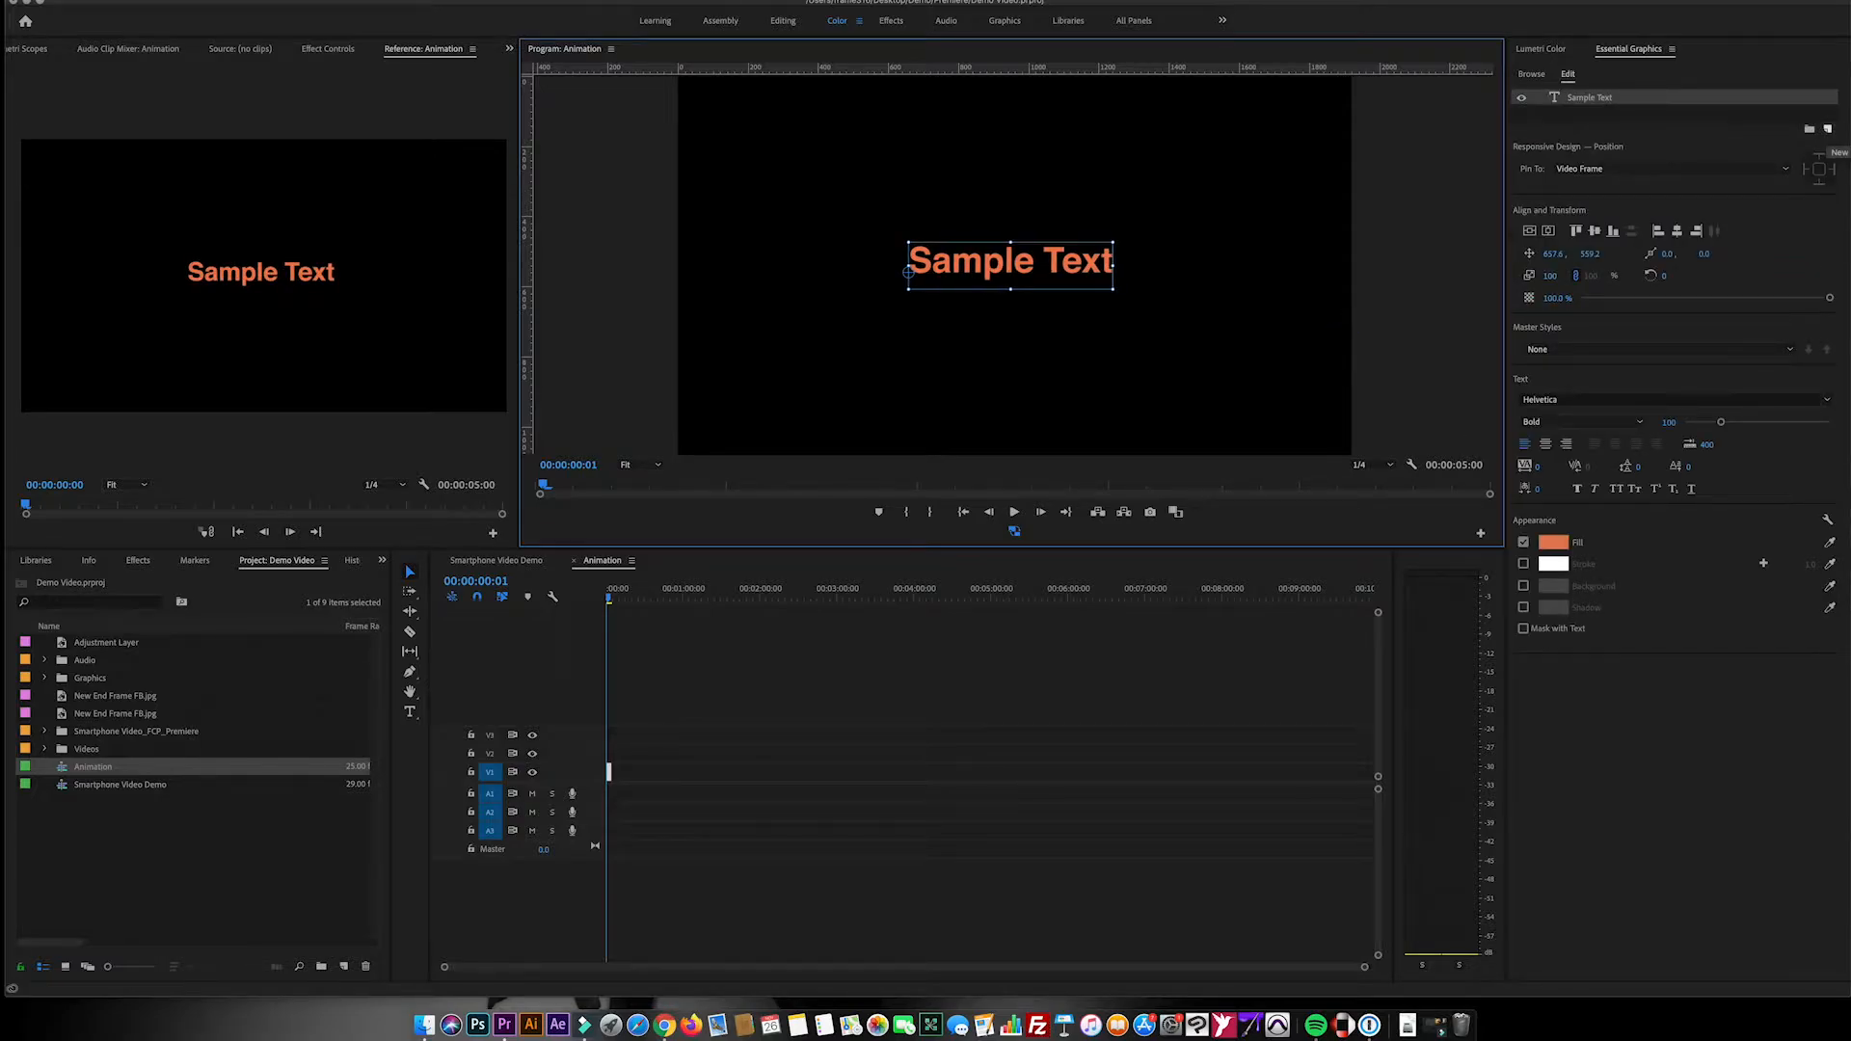
# Add a rectangle shape layer to the title graphic and fill it with white
pyautogui.click(1827, 129)
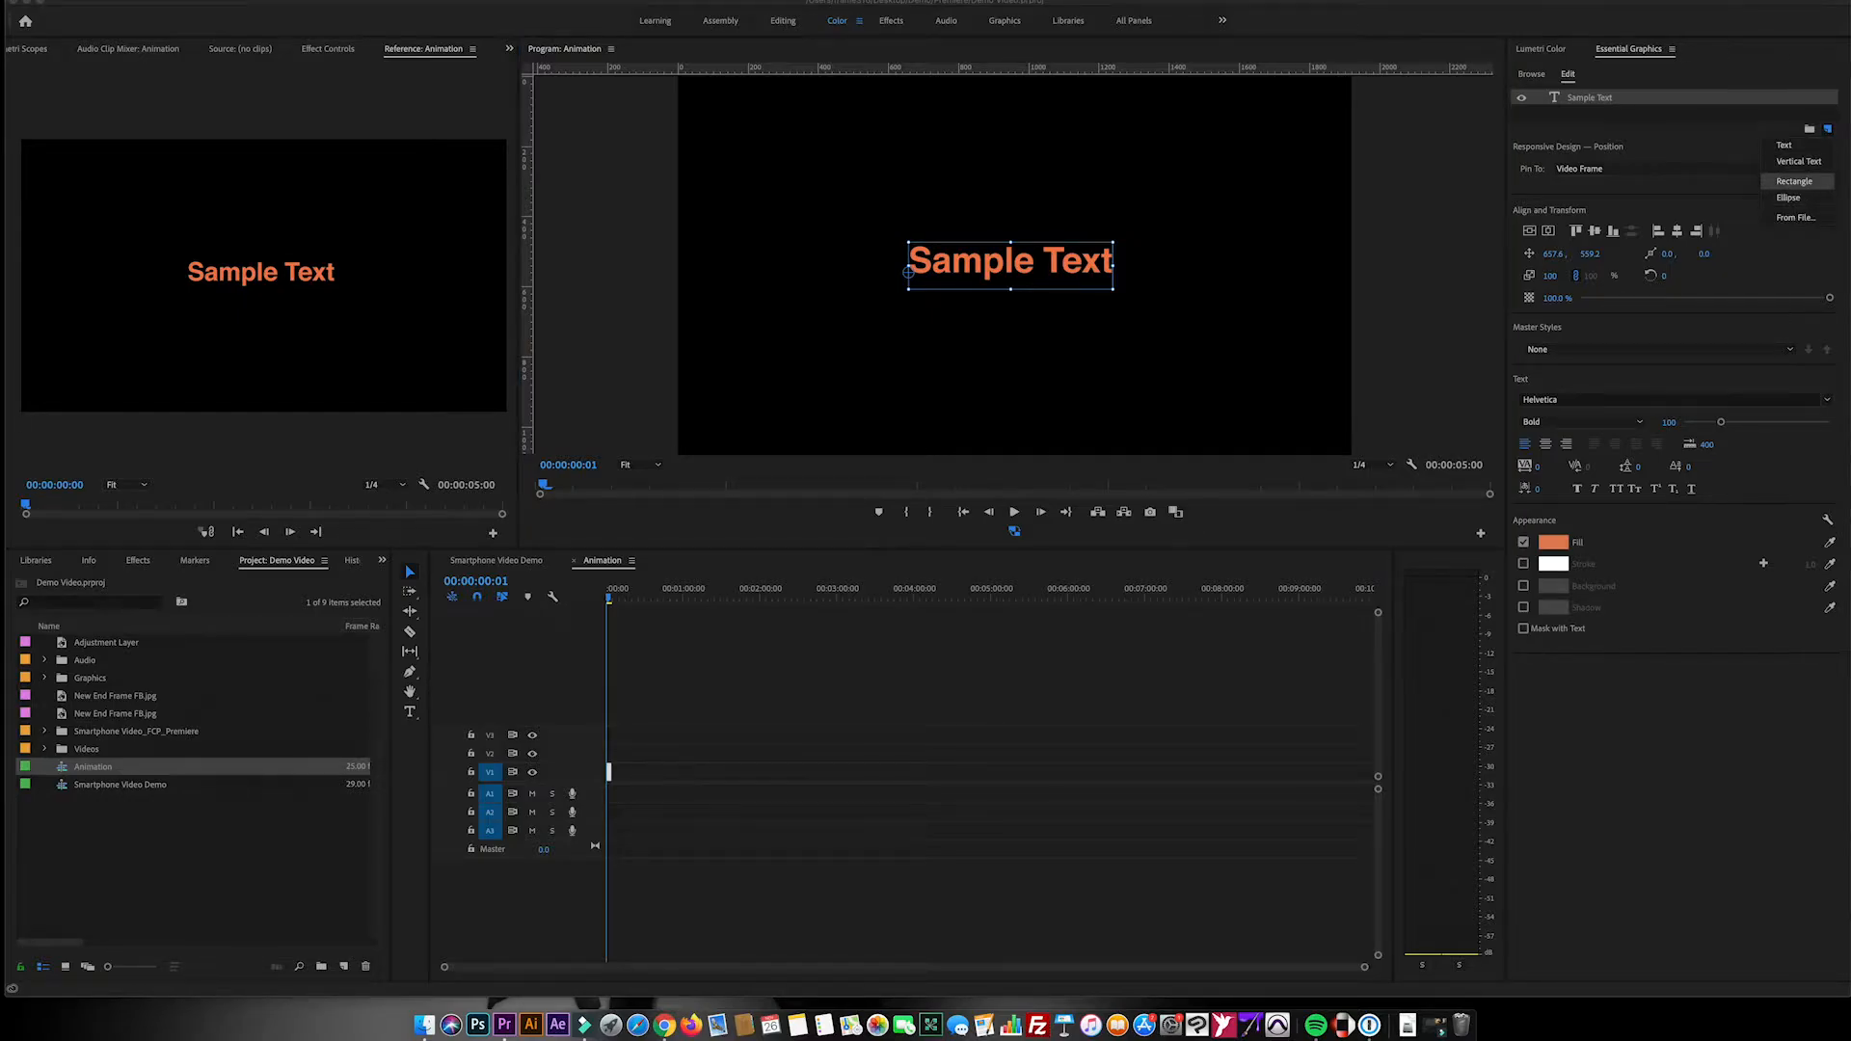
pyautogui.click(1795, 182)
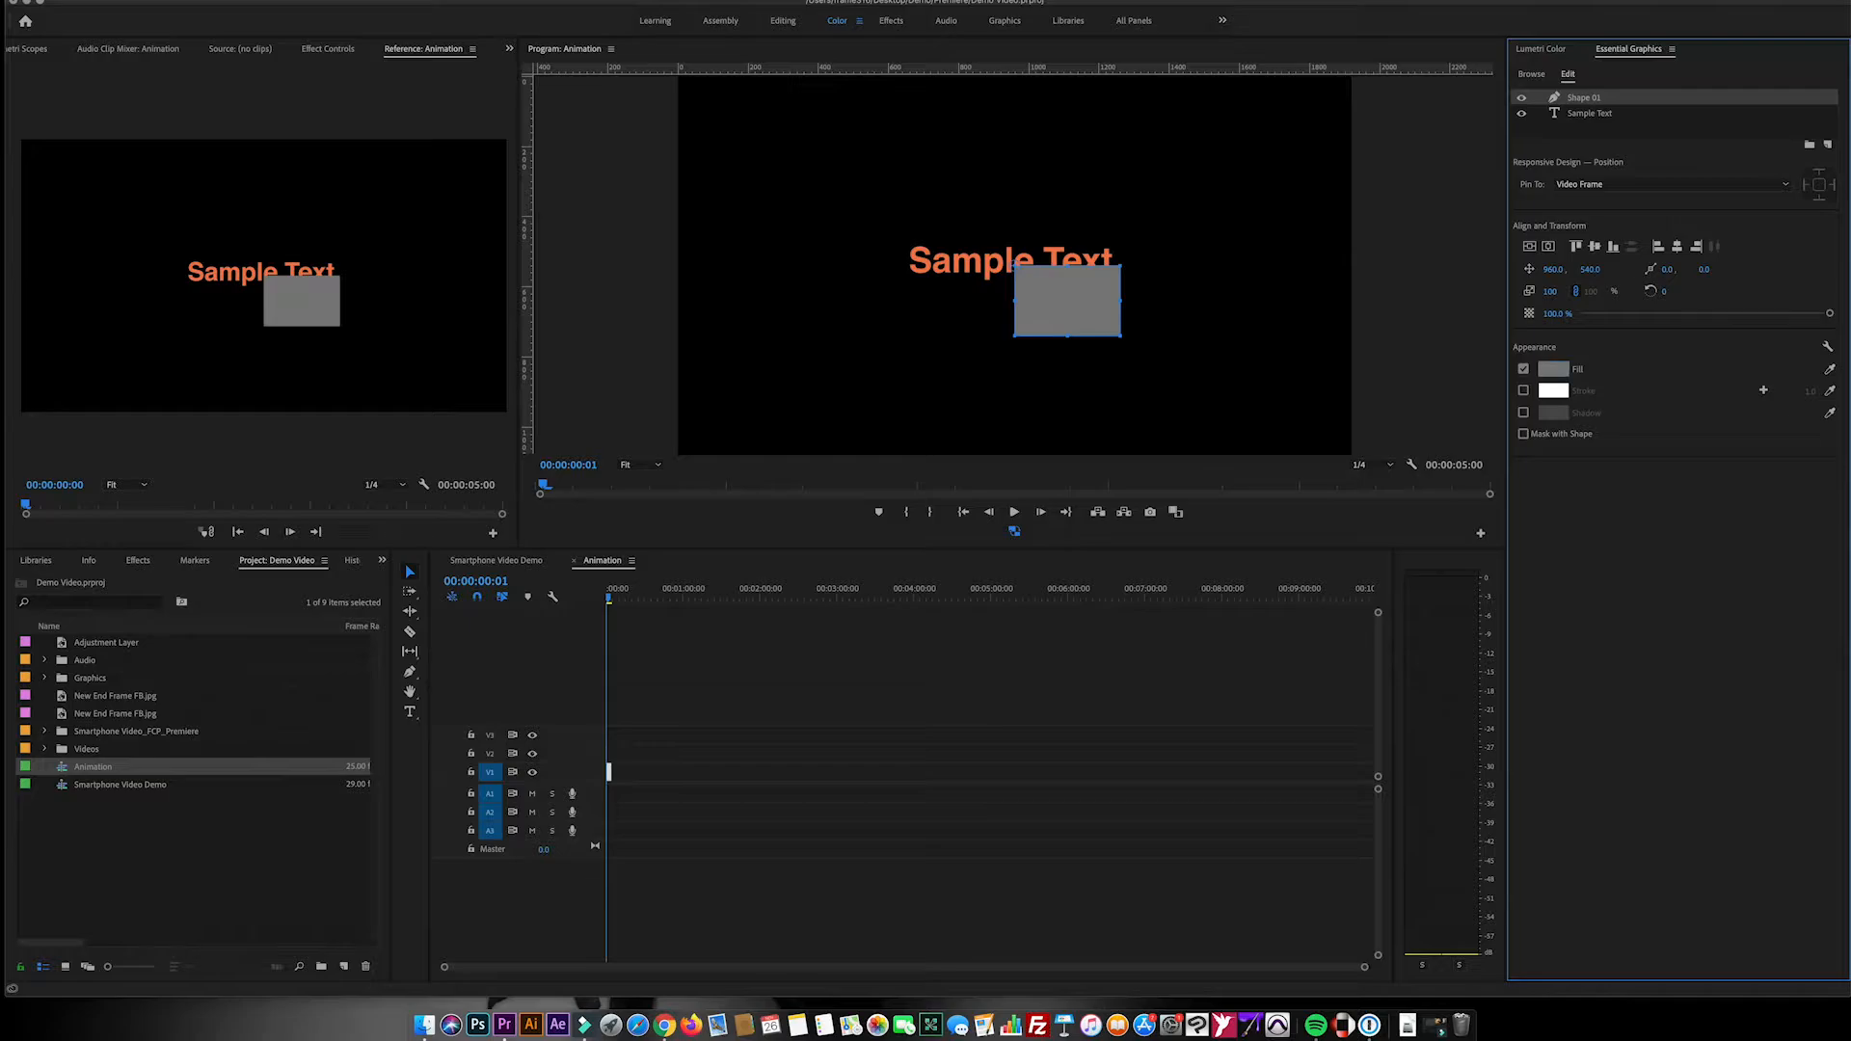
pyautogui.click(1554, 370)
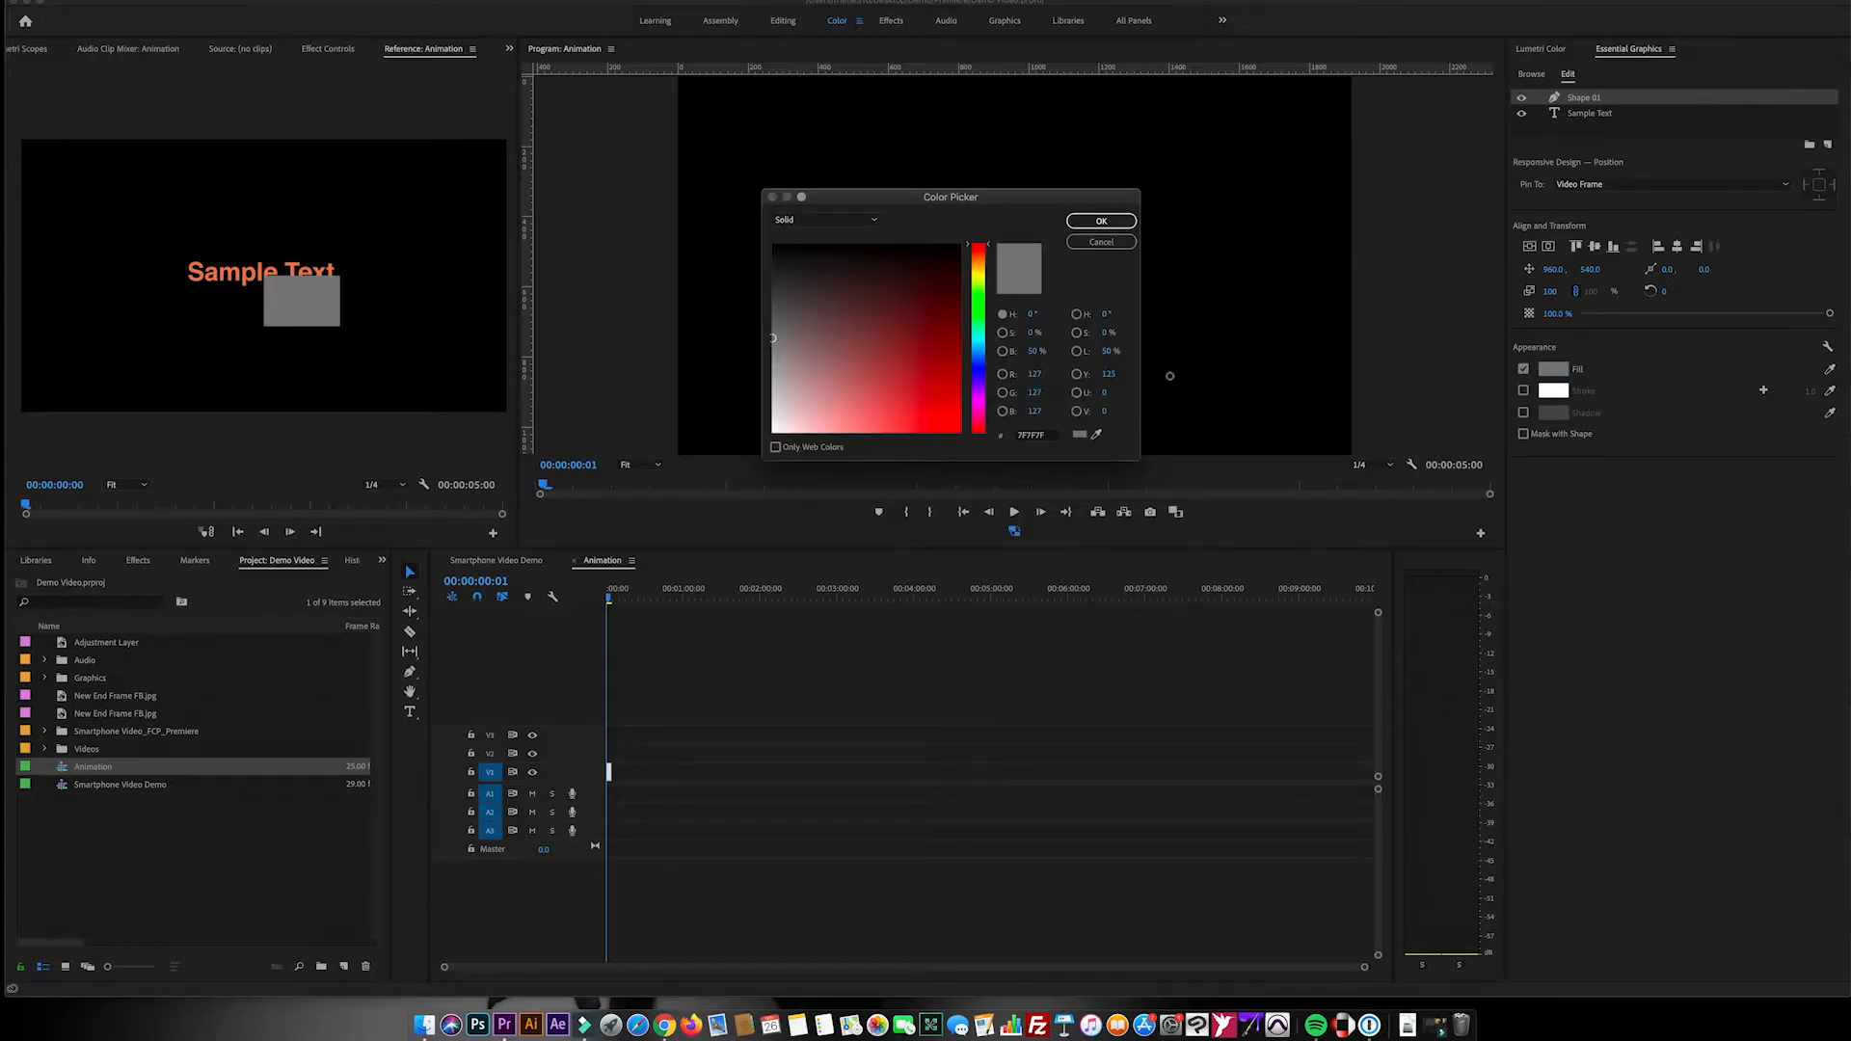
pyautogui.click(773, 432)
pyautogui.click(1101, 220)
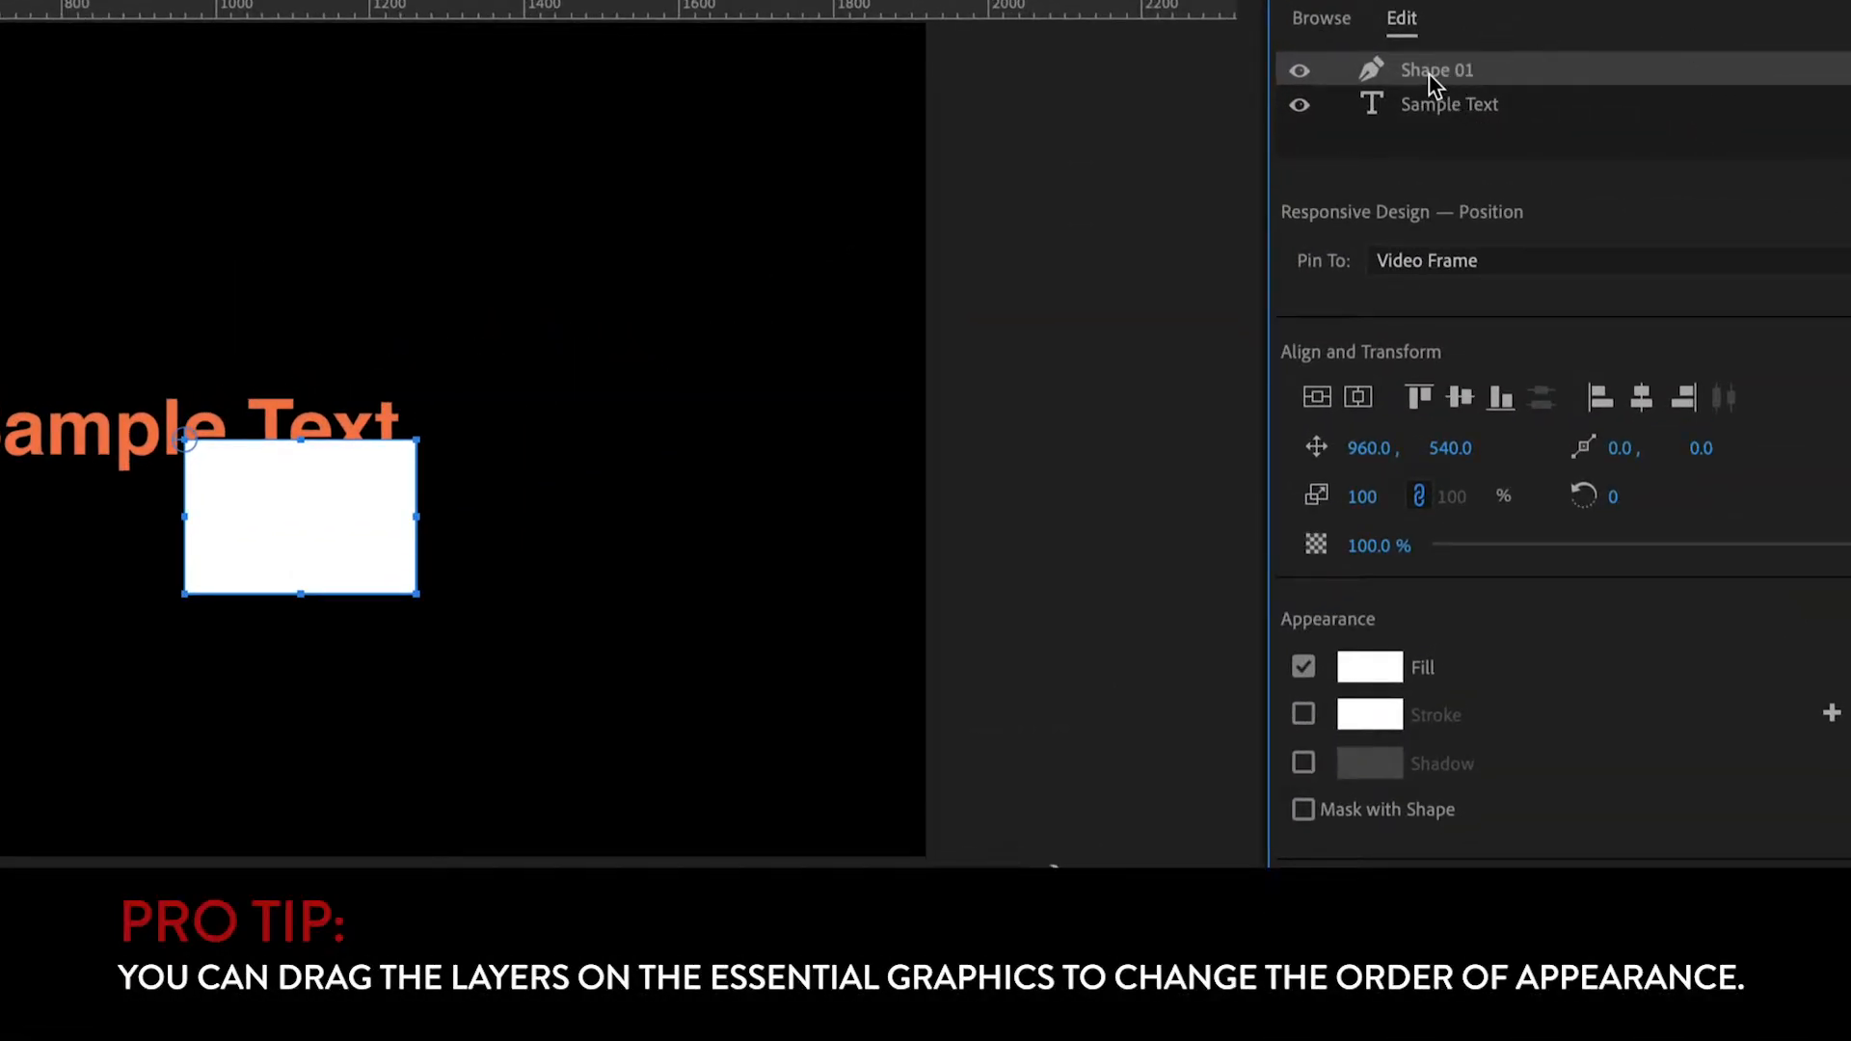
# Place the white rectangle behind the Sample Text layer and resize it to fit closely around the words
pyautogui.moveTo(1431, 74); pyautogui.dragTo(1433, 117)
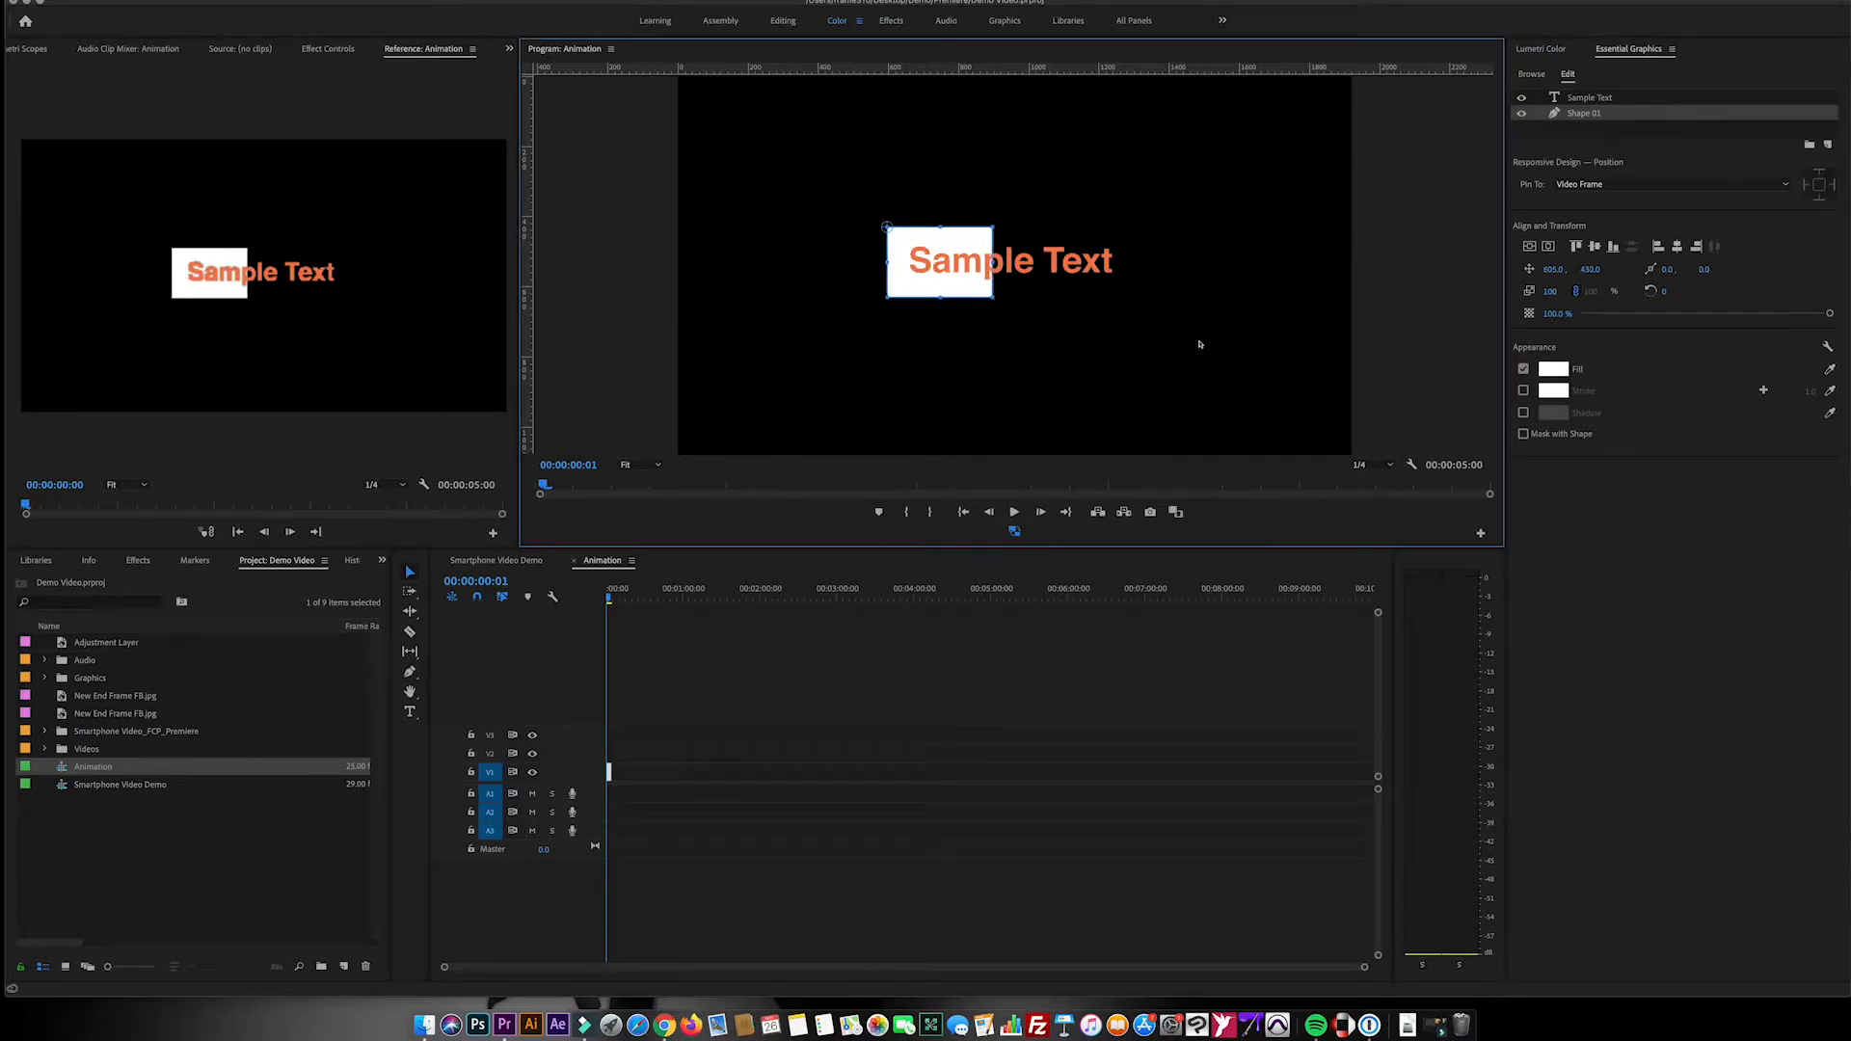
pyautogui.moveTo(1201, 344); pyautogui.dragTo(1215, 344)
pyautogui.moveTo(1009, 263); pyautogui.dragTo(1125, 262)
pyautogui.moveTo(1015, 228); pyautogui.dragTo(1015, 236)
pyautogui.moveTo(1015, 298); pyautogui.dragTo(1014, 287)
pyautogui.click(1193, 378)
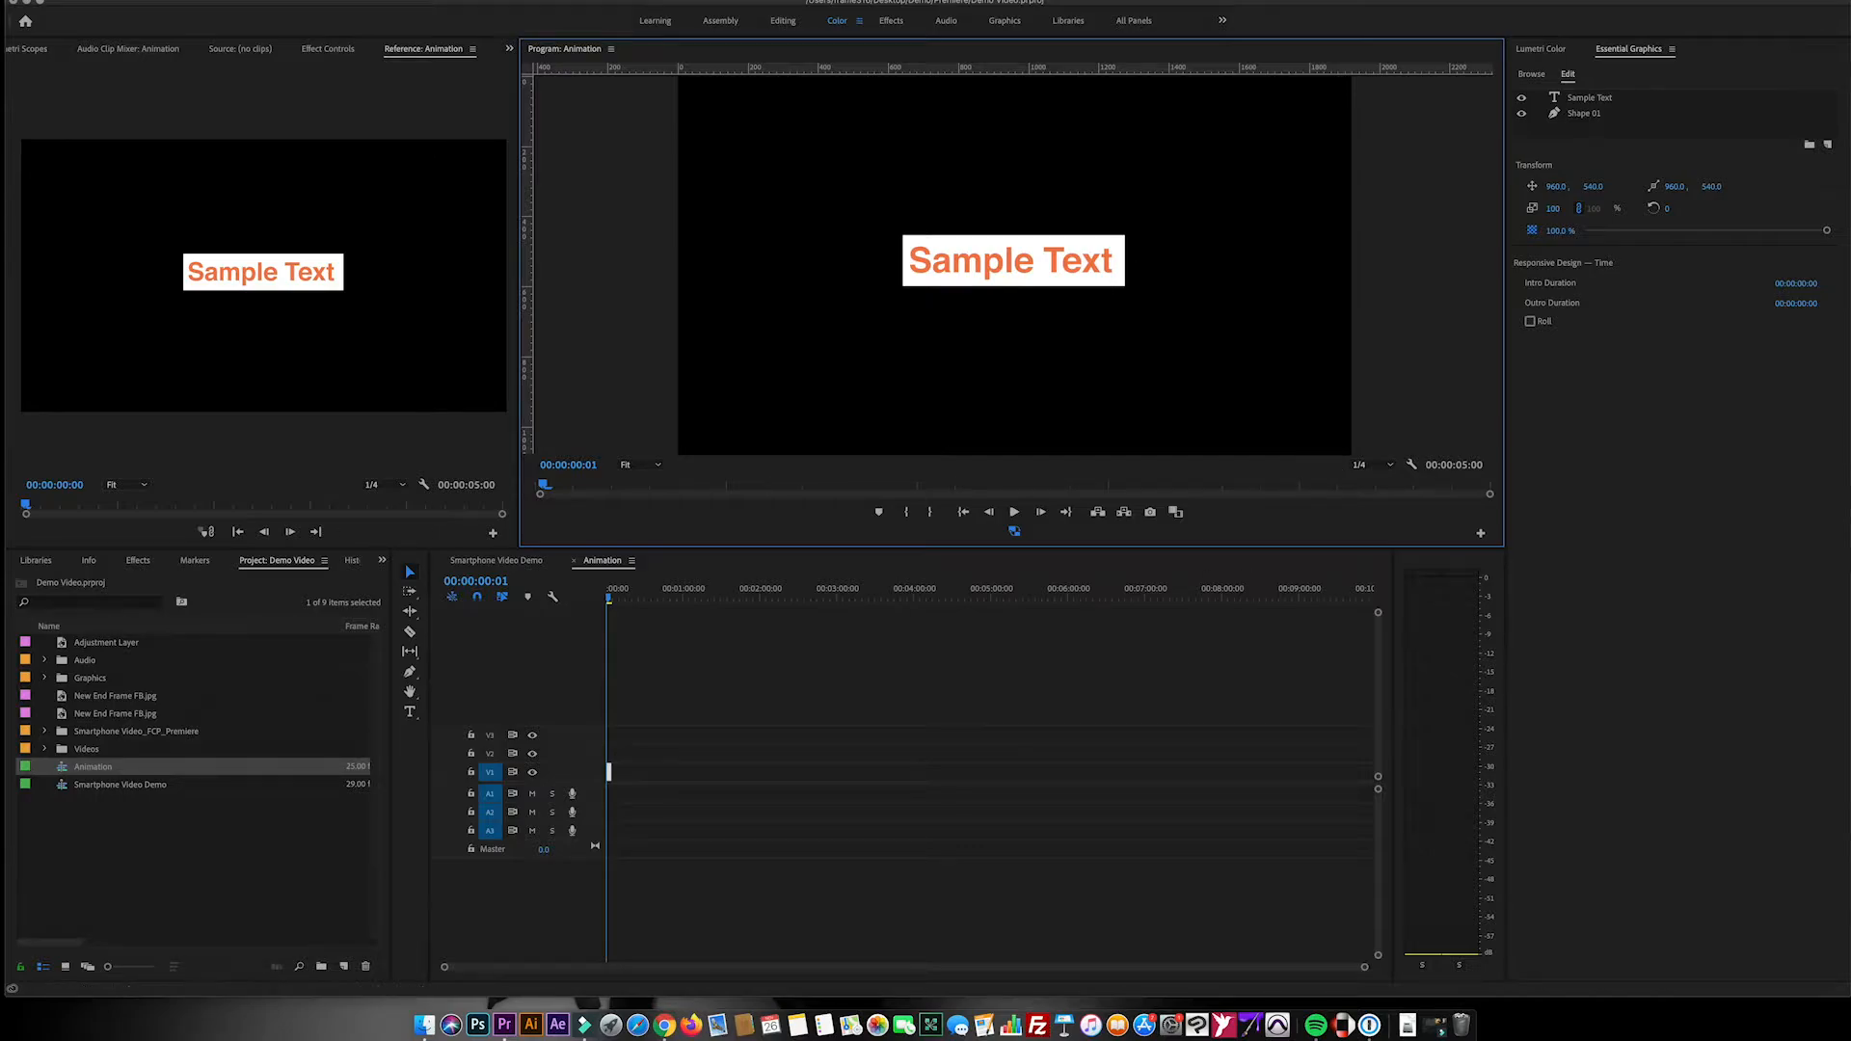
# Extend the end of the Sample Text clip on V1 to 00:00:05:01
pyautogui.moveTo(1364, 967); pyautogui.dragTo(586, 967)
pyautogui.click(910, 829)
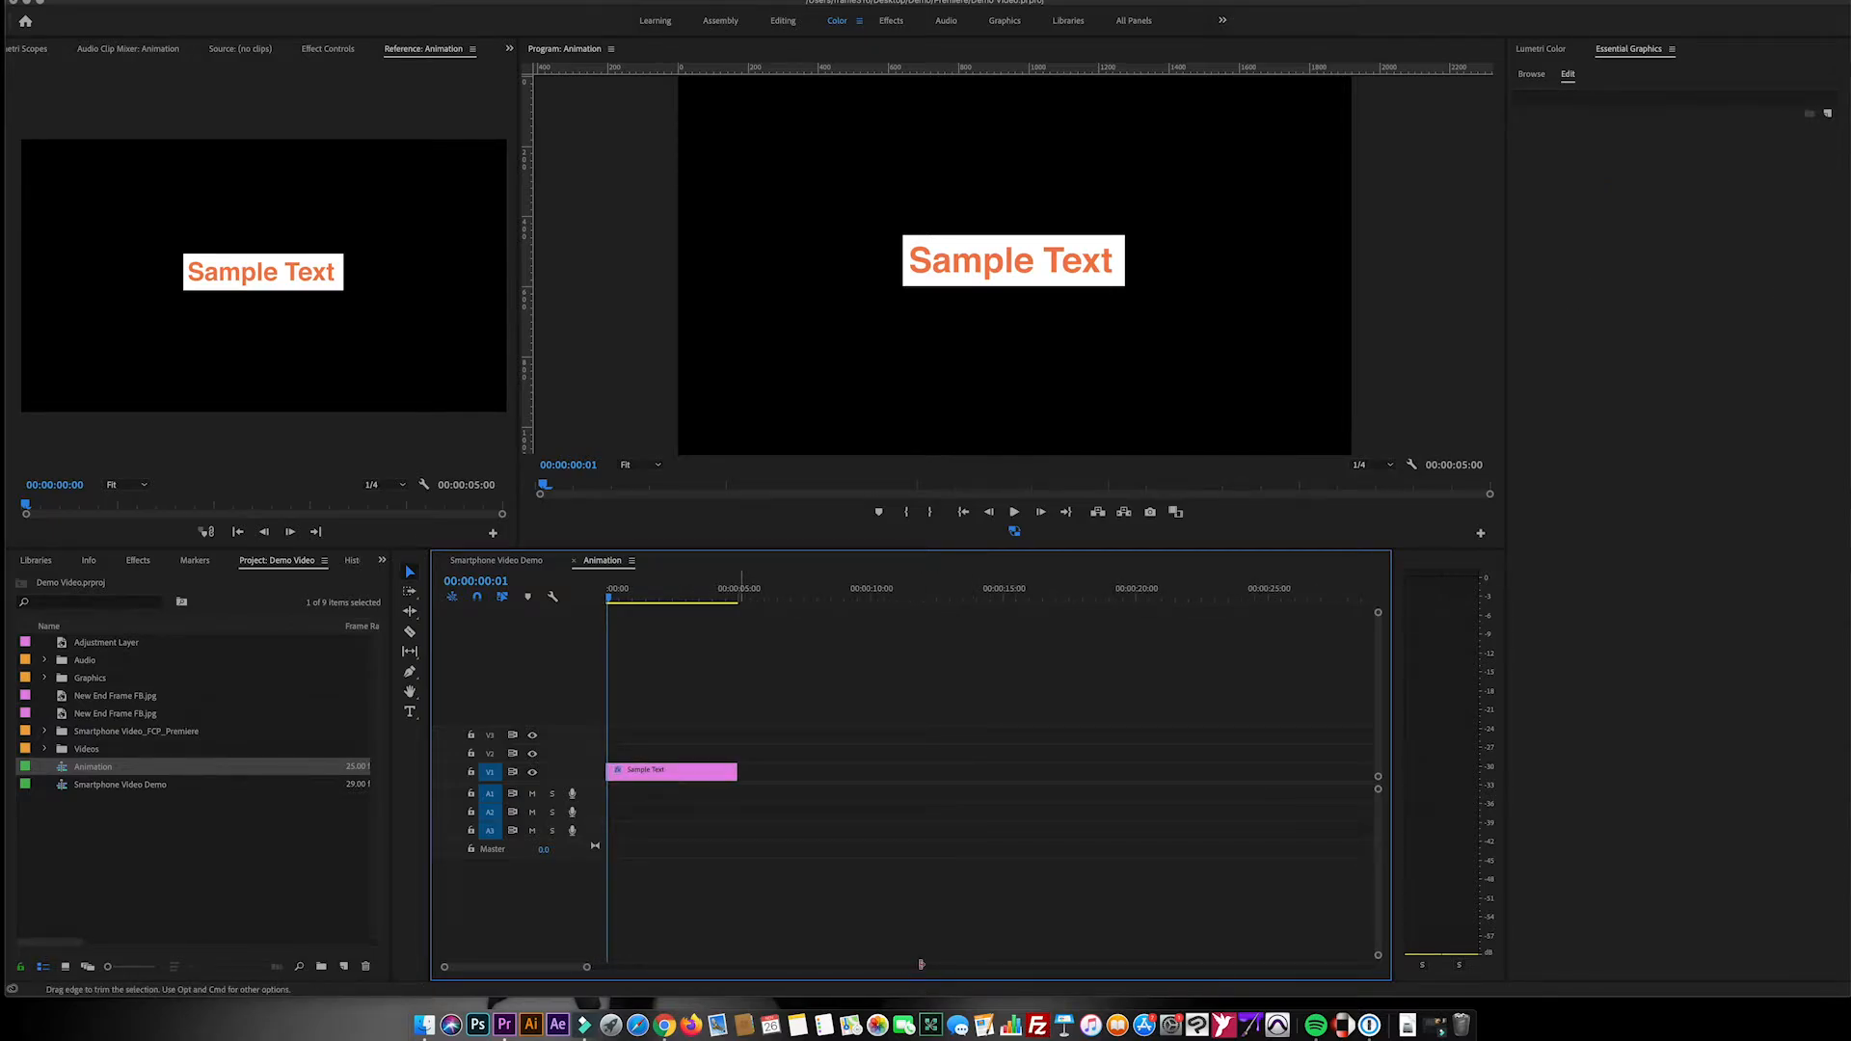
pyautogui.moveTo(737, 773); pyautogui.dragTo(738, 772)
# Apply the Push video transition from the Slide group to the start of the Sample Text clip
pyautogui.hotkey('shift', '7')
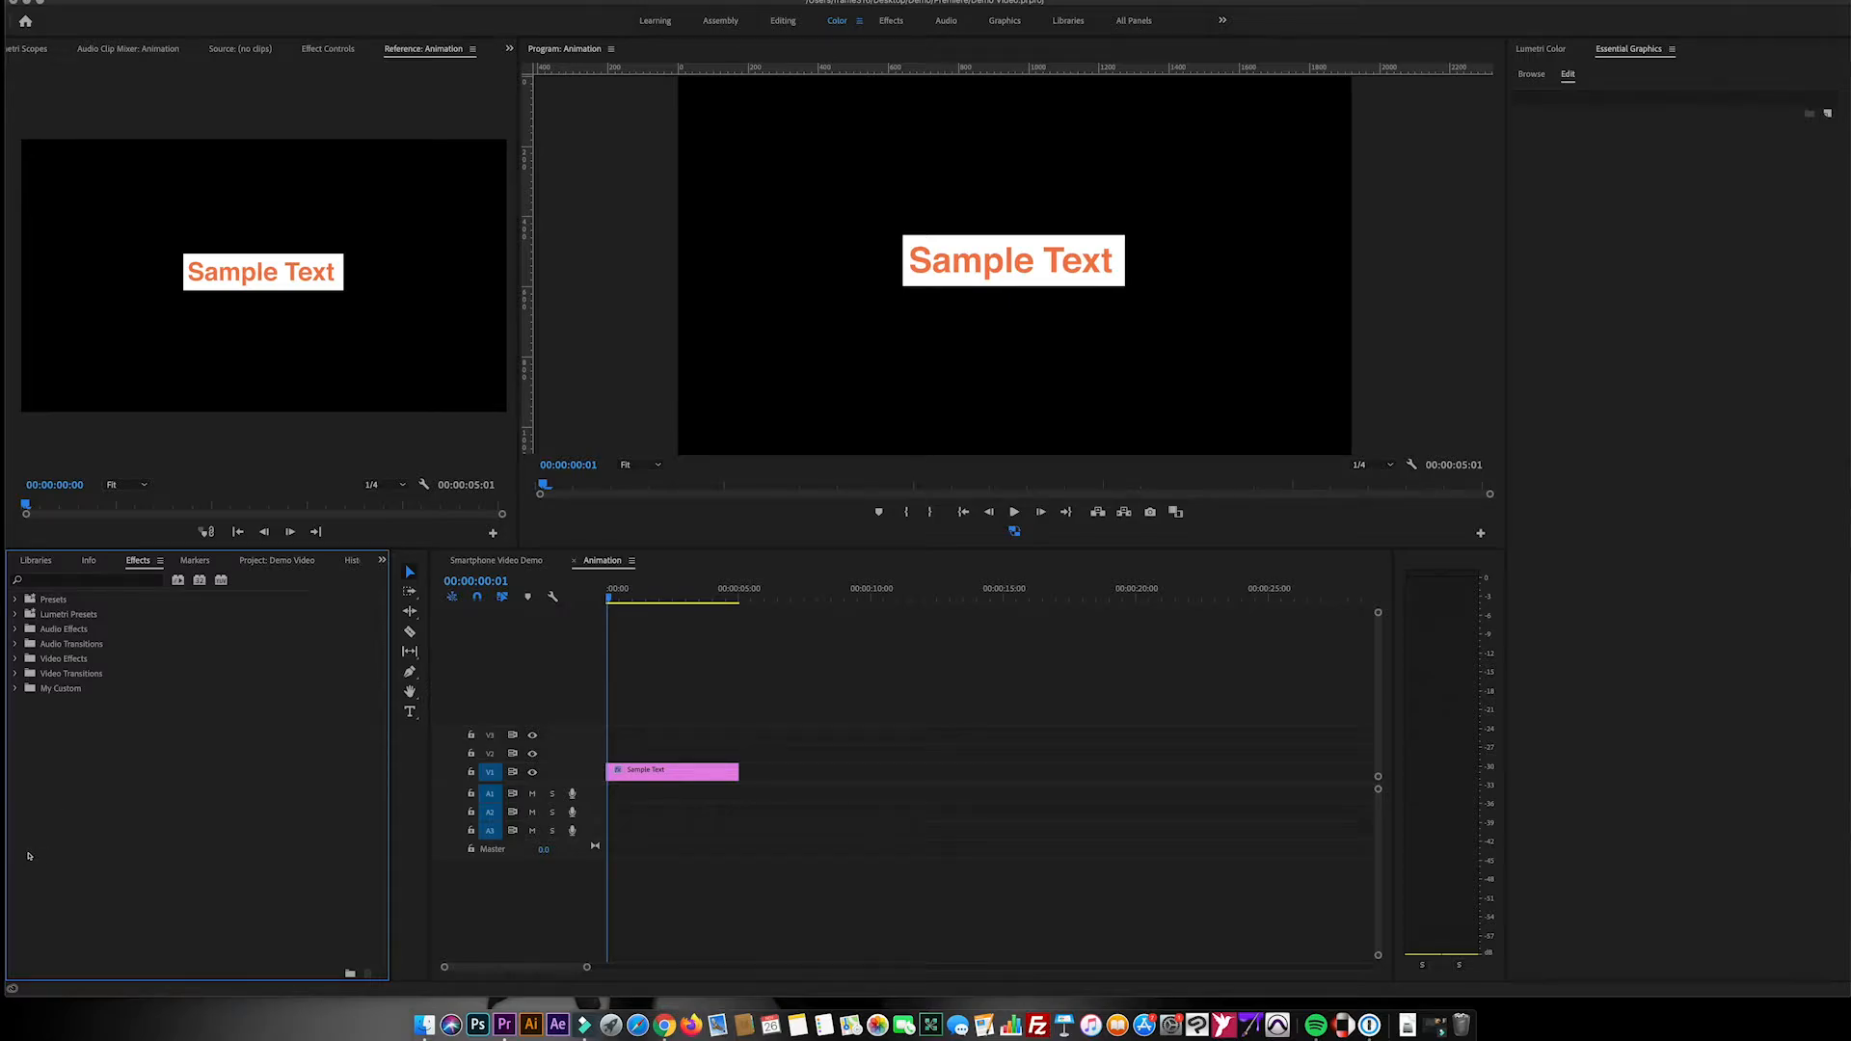
pyautogui.click(16, 674)
pyautogui.click(24, 763)
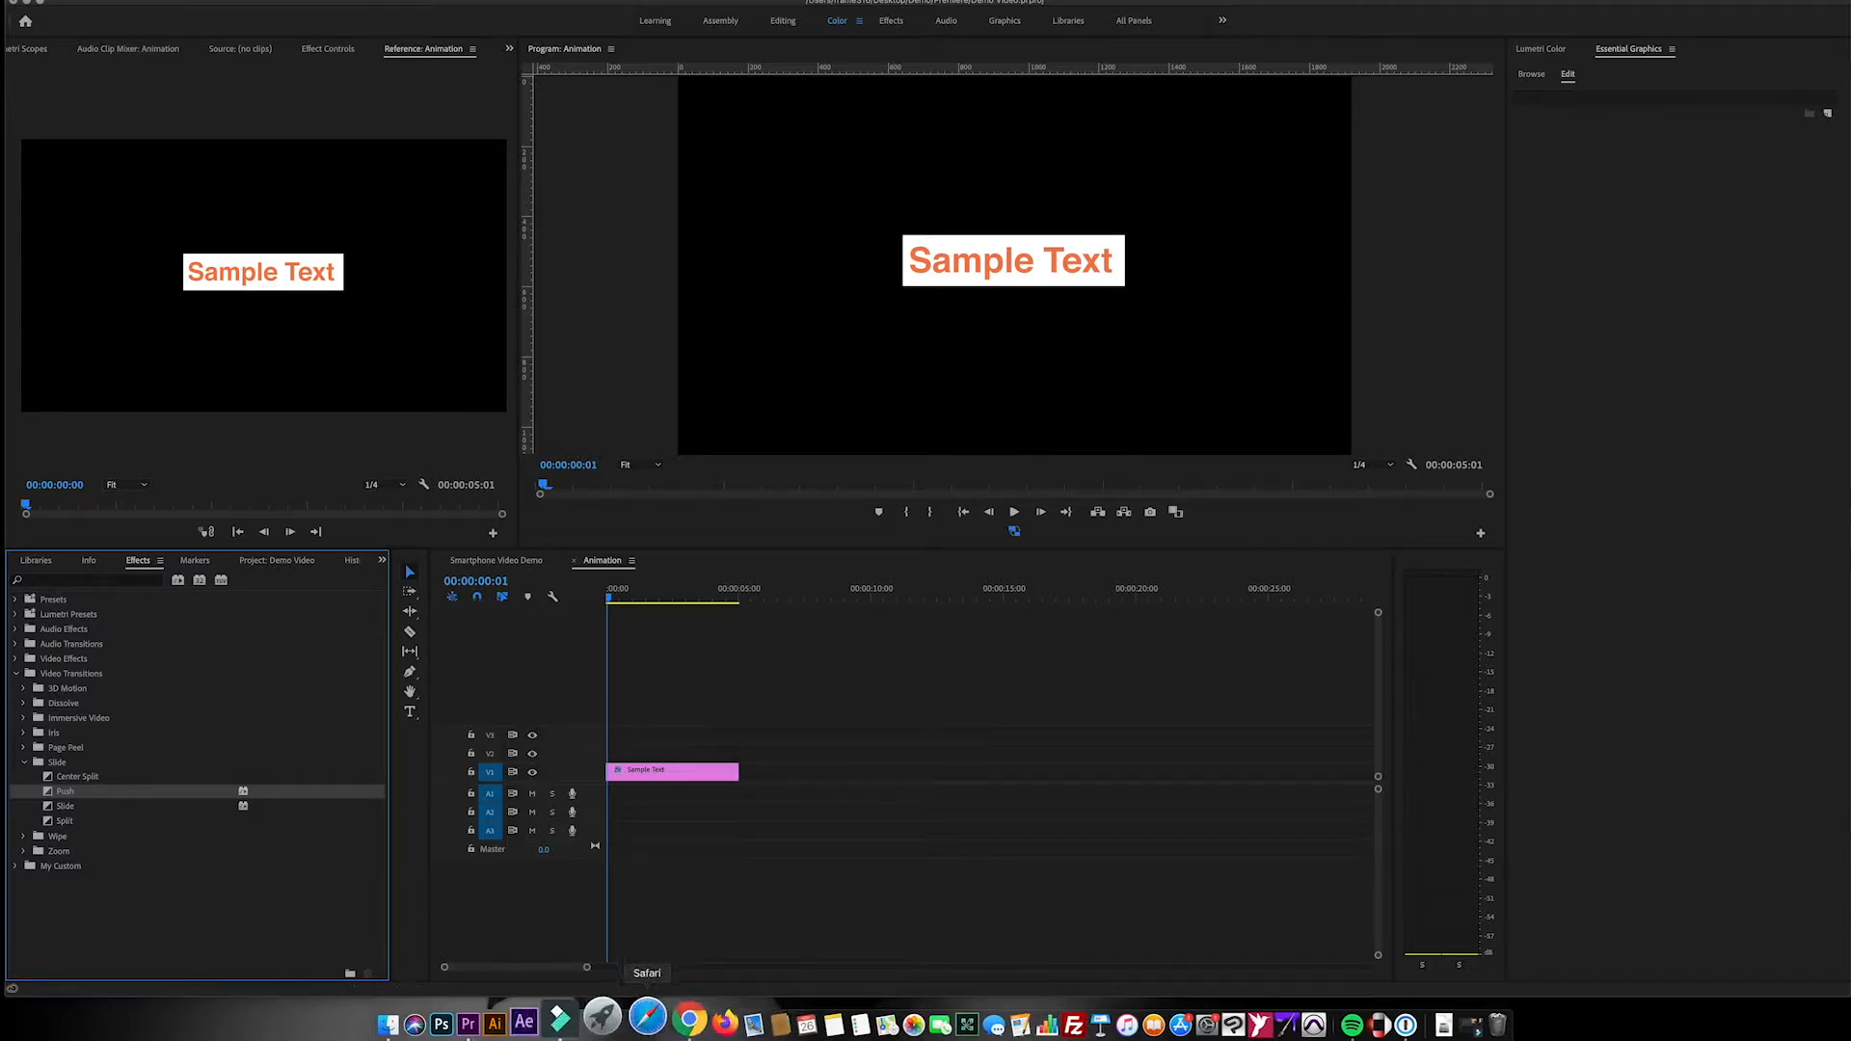
pyautogui.moveTo(587, 967); pyautogui.dragTo(461, 967)
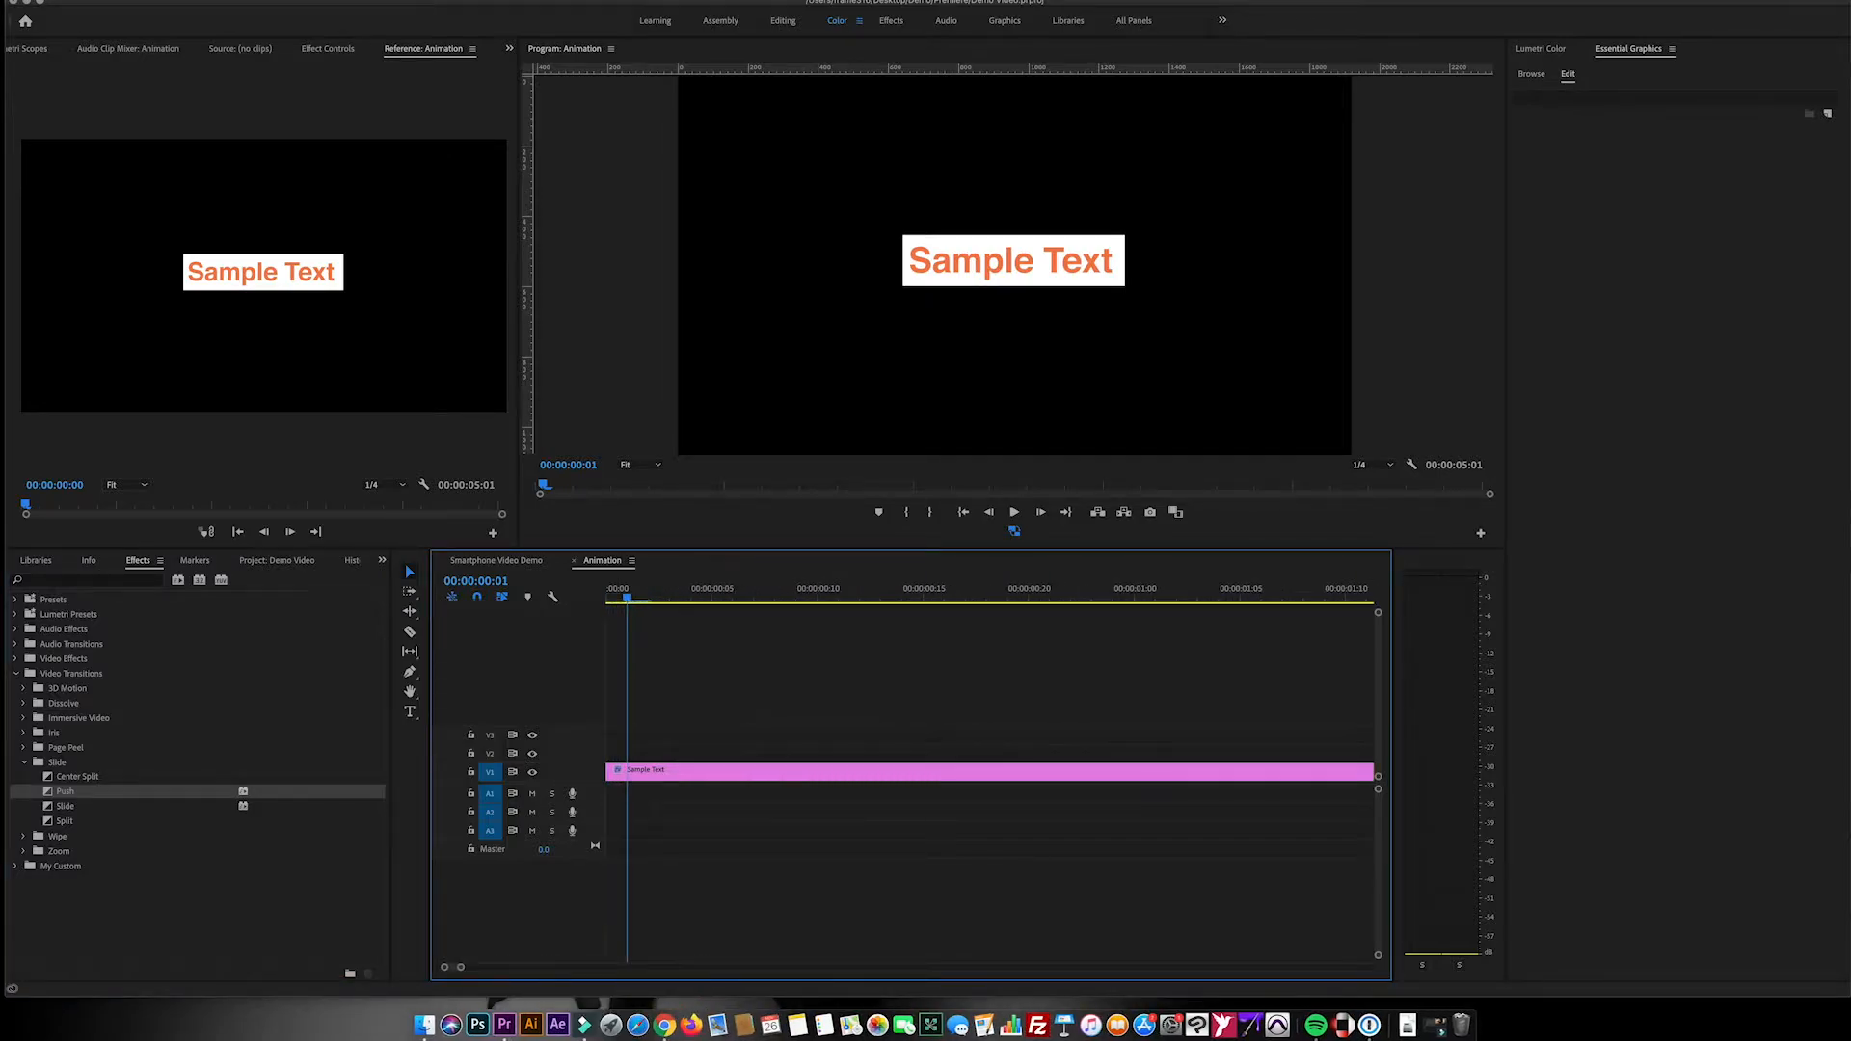
pyautogui.moveTo(48, 790)
pyautogui.mouseDown()
pyautogui.moveTo(409, 742)
pyautogui.moveTo(613, 775)
pyautogui.mouseUp()
pyautogui.moveTo(461, 967); pyautogui.dragTo(463, 967)
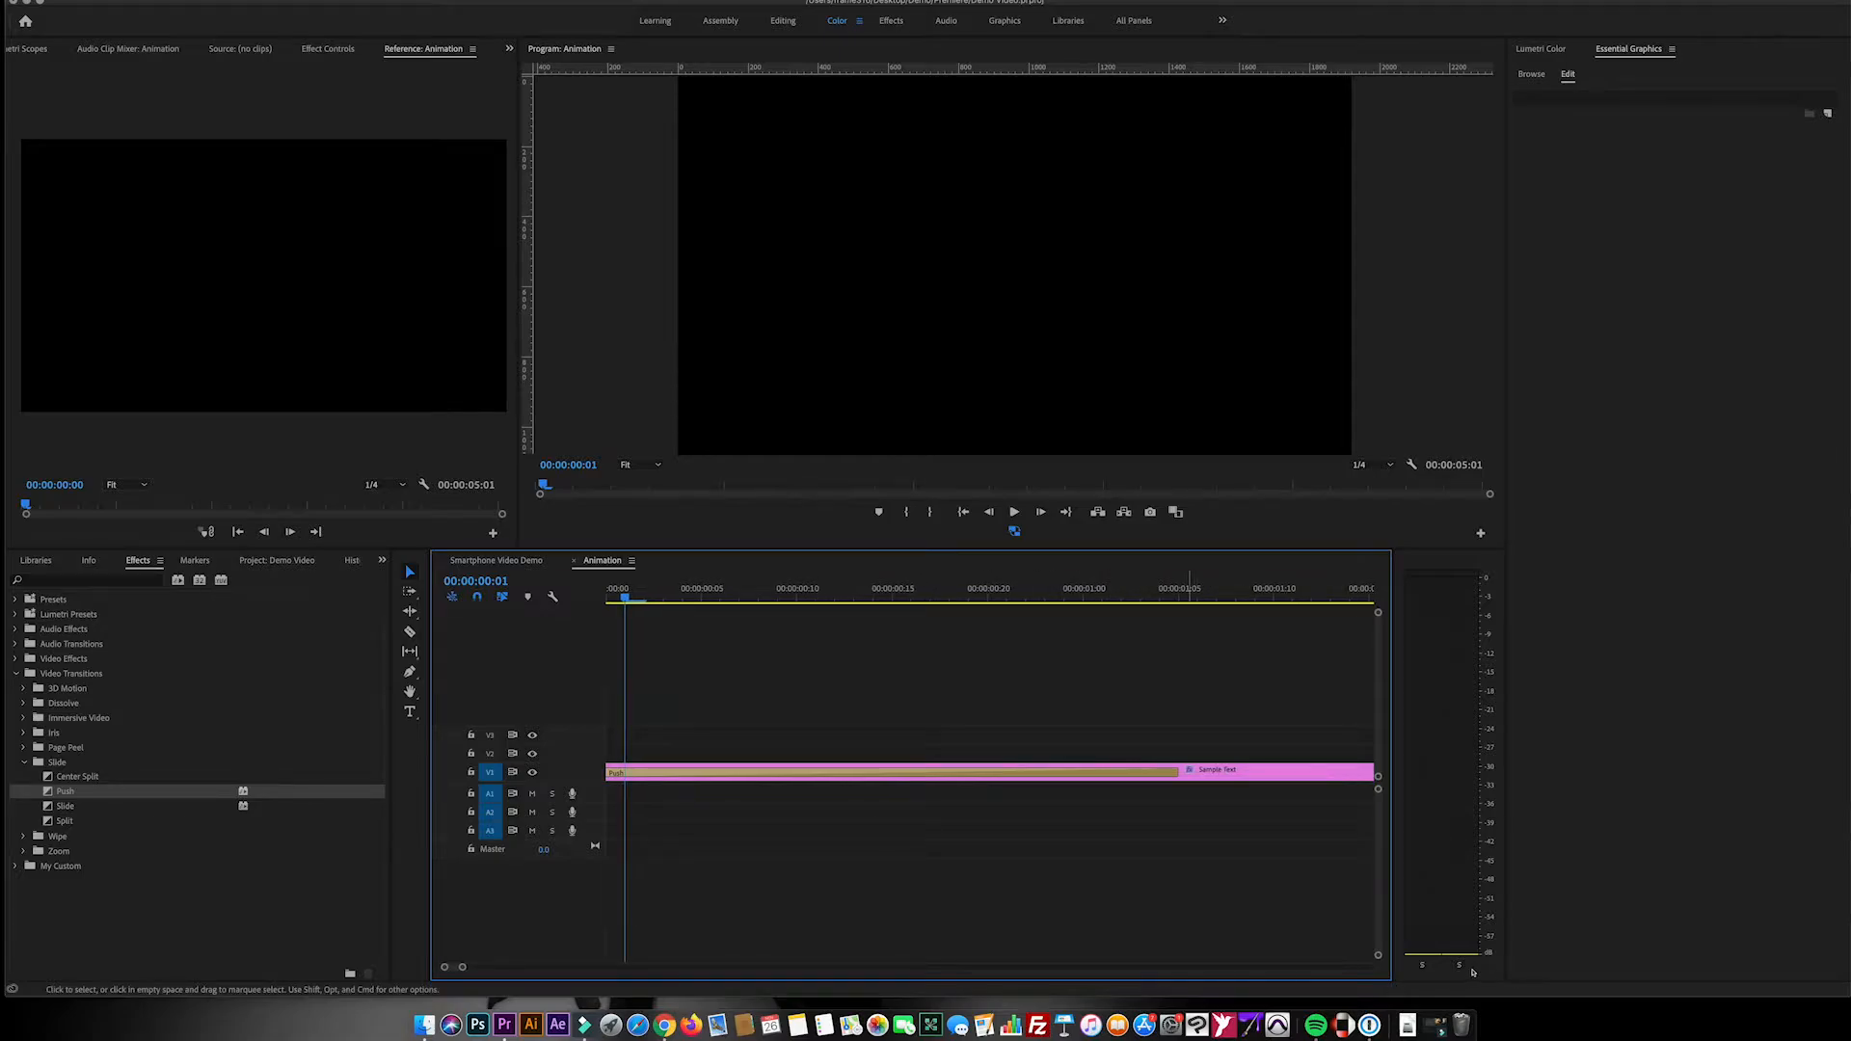
# Play the sequence from its beginning to review how the Push transition brings in the title
pyautogui.click(777, 751)
pyautogui.press('Home')
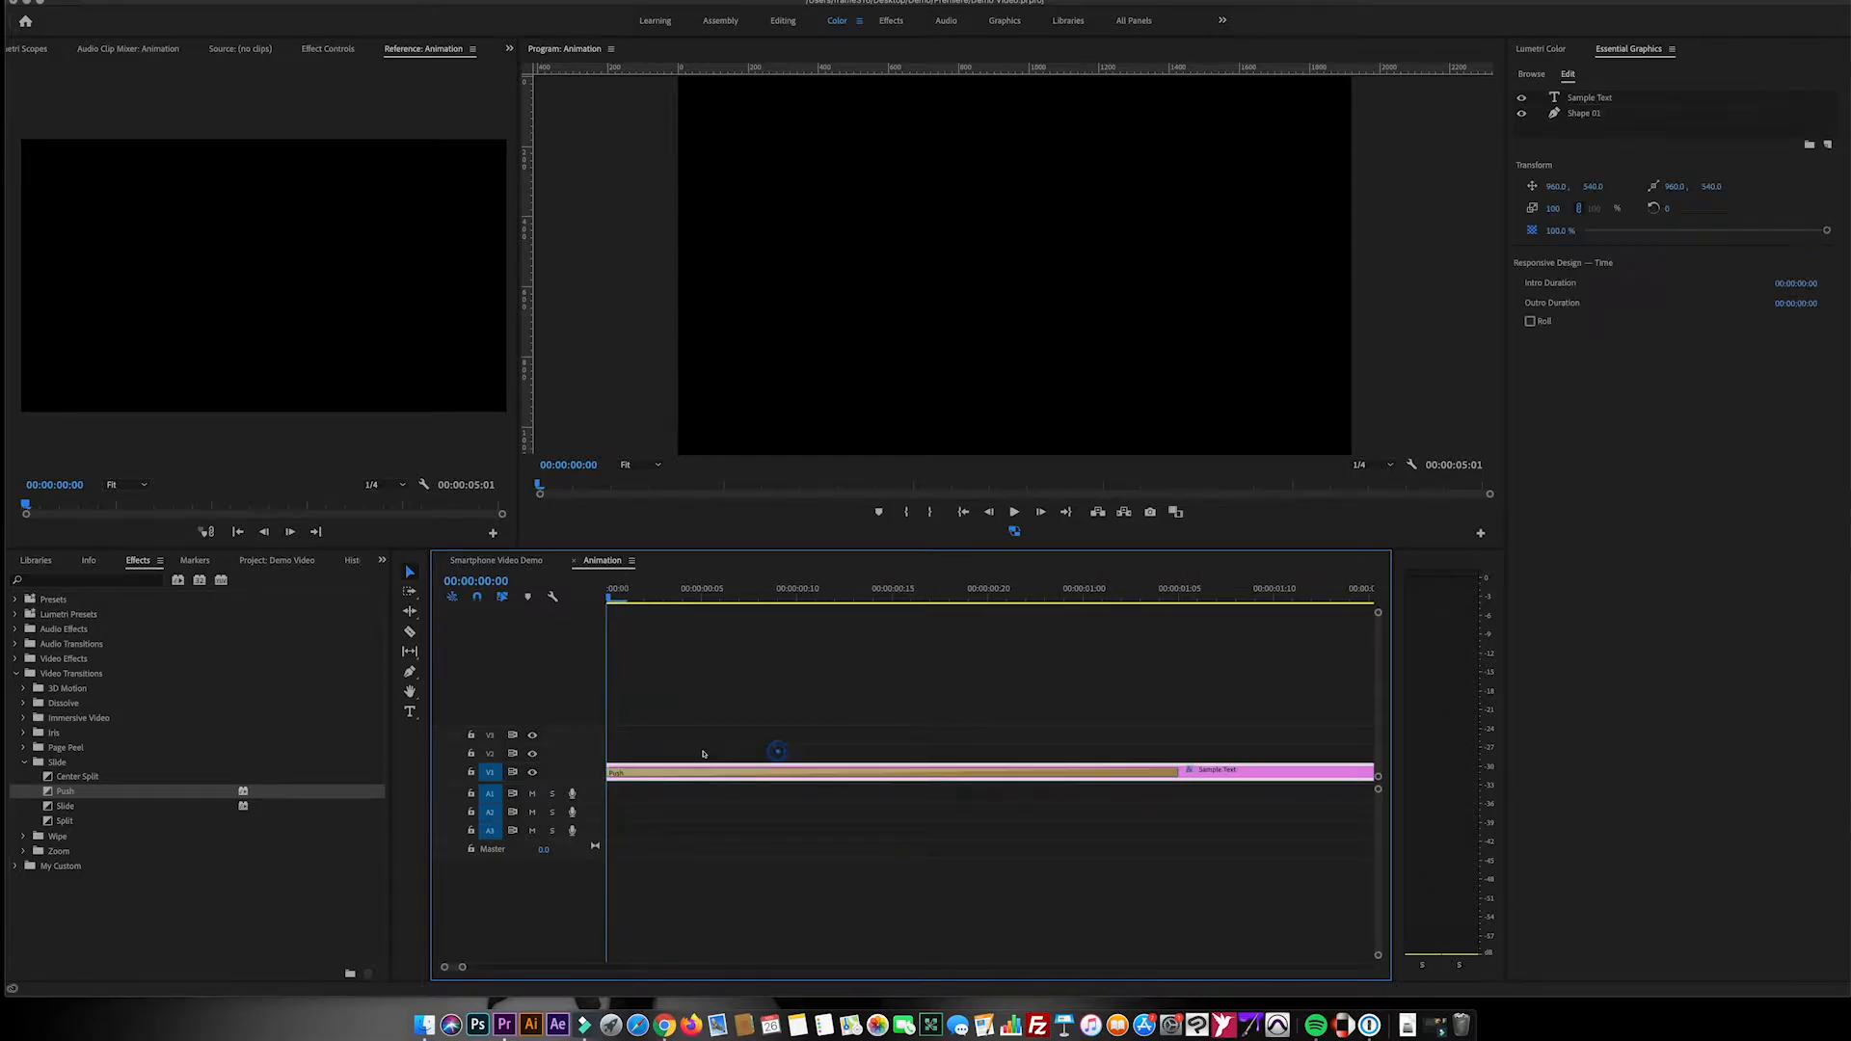
pyautogui.press('Down')
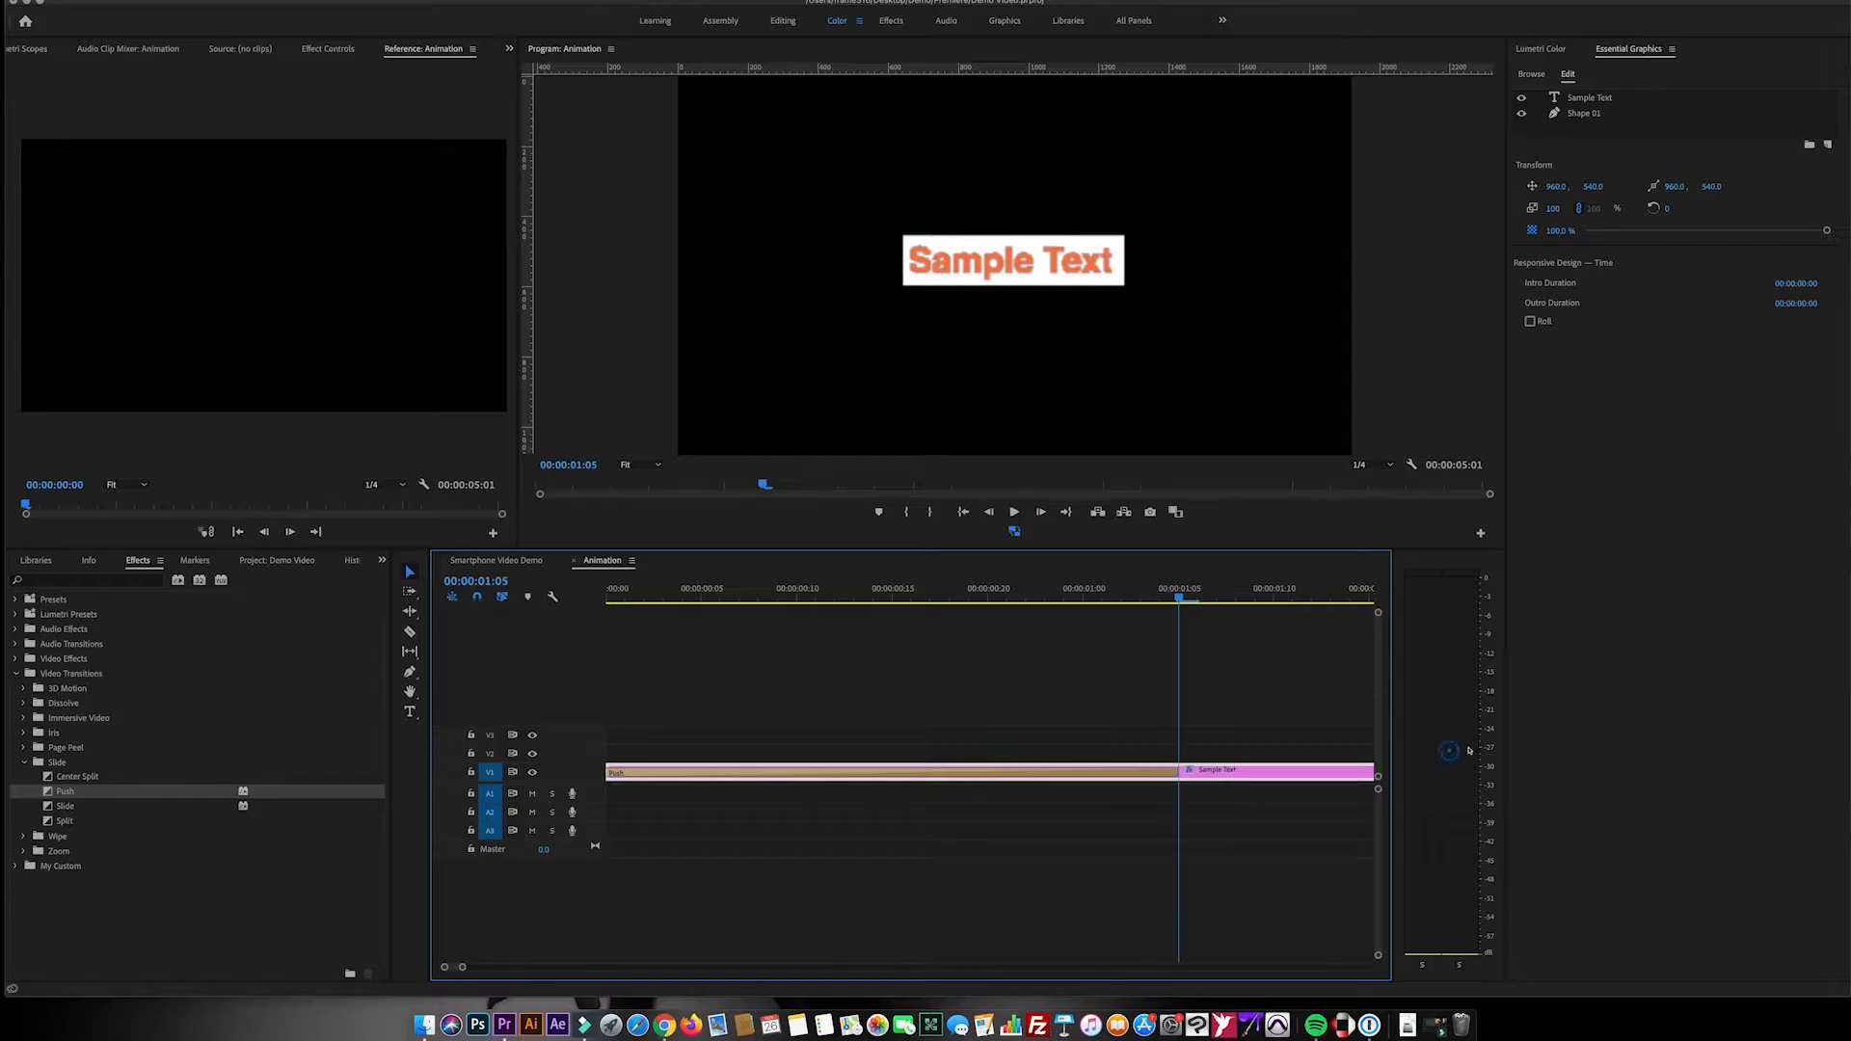
pyautogui.click(1162, 807)
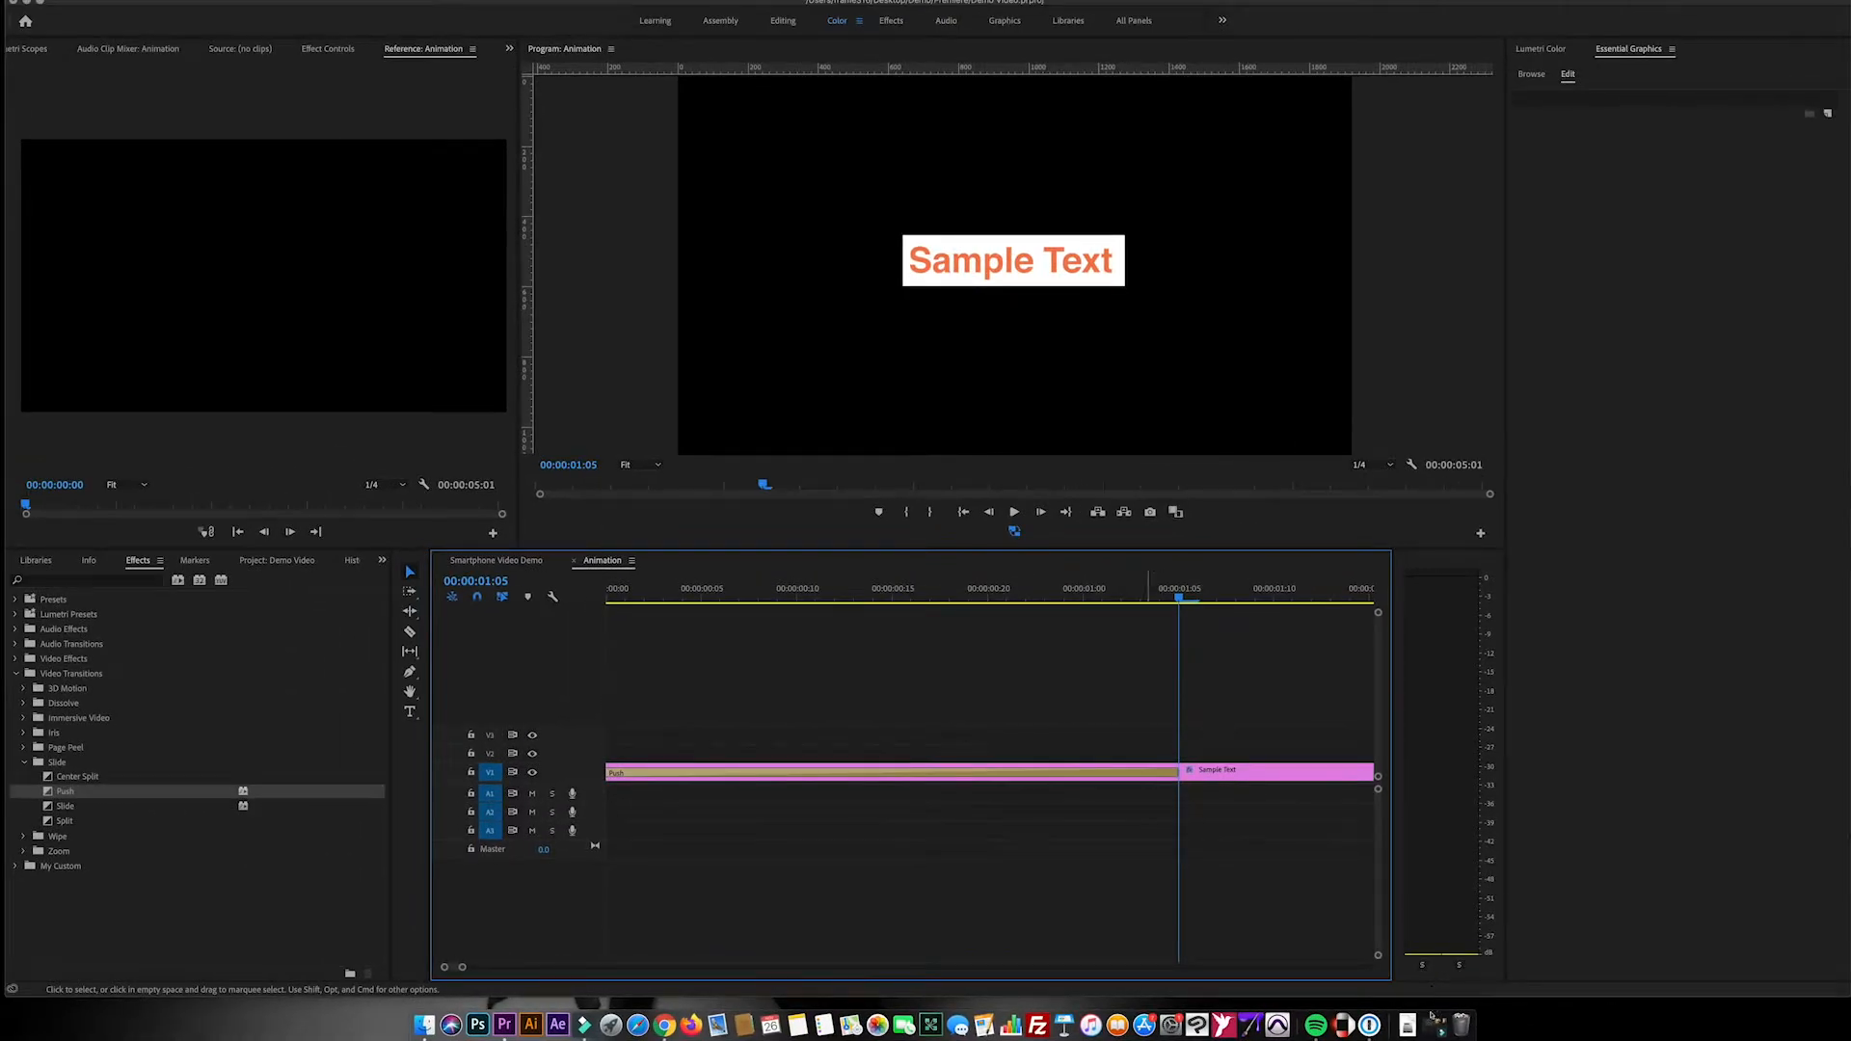
pyautogui.moveTo(1174, 590); pyautogui.dragTo(606, 592)
pyautogui.press('space')
pyautogui.press('space')
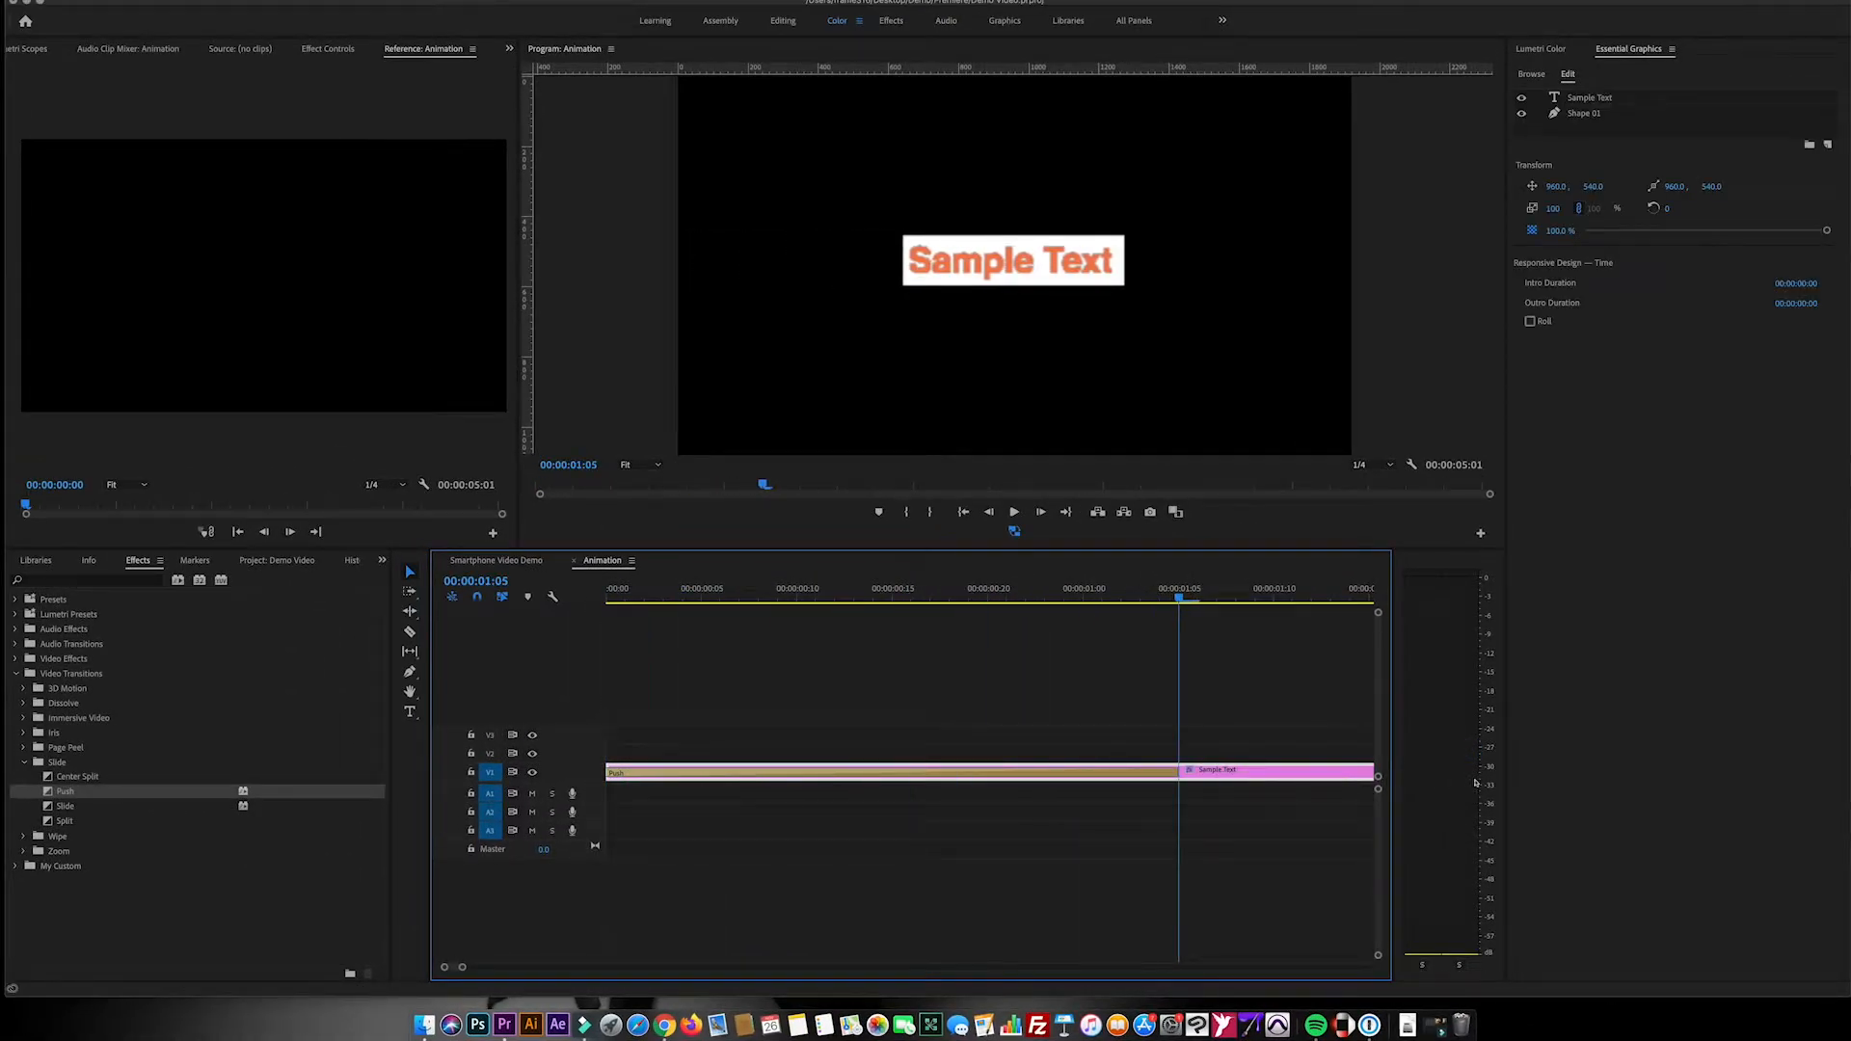
pyautogui.press('Home')
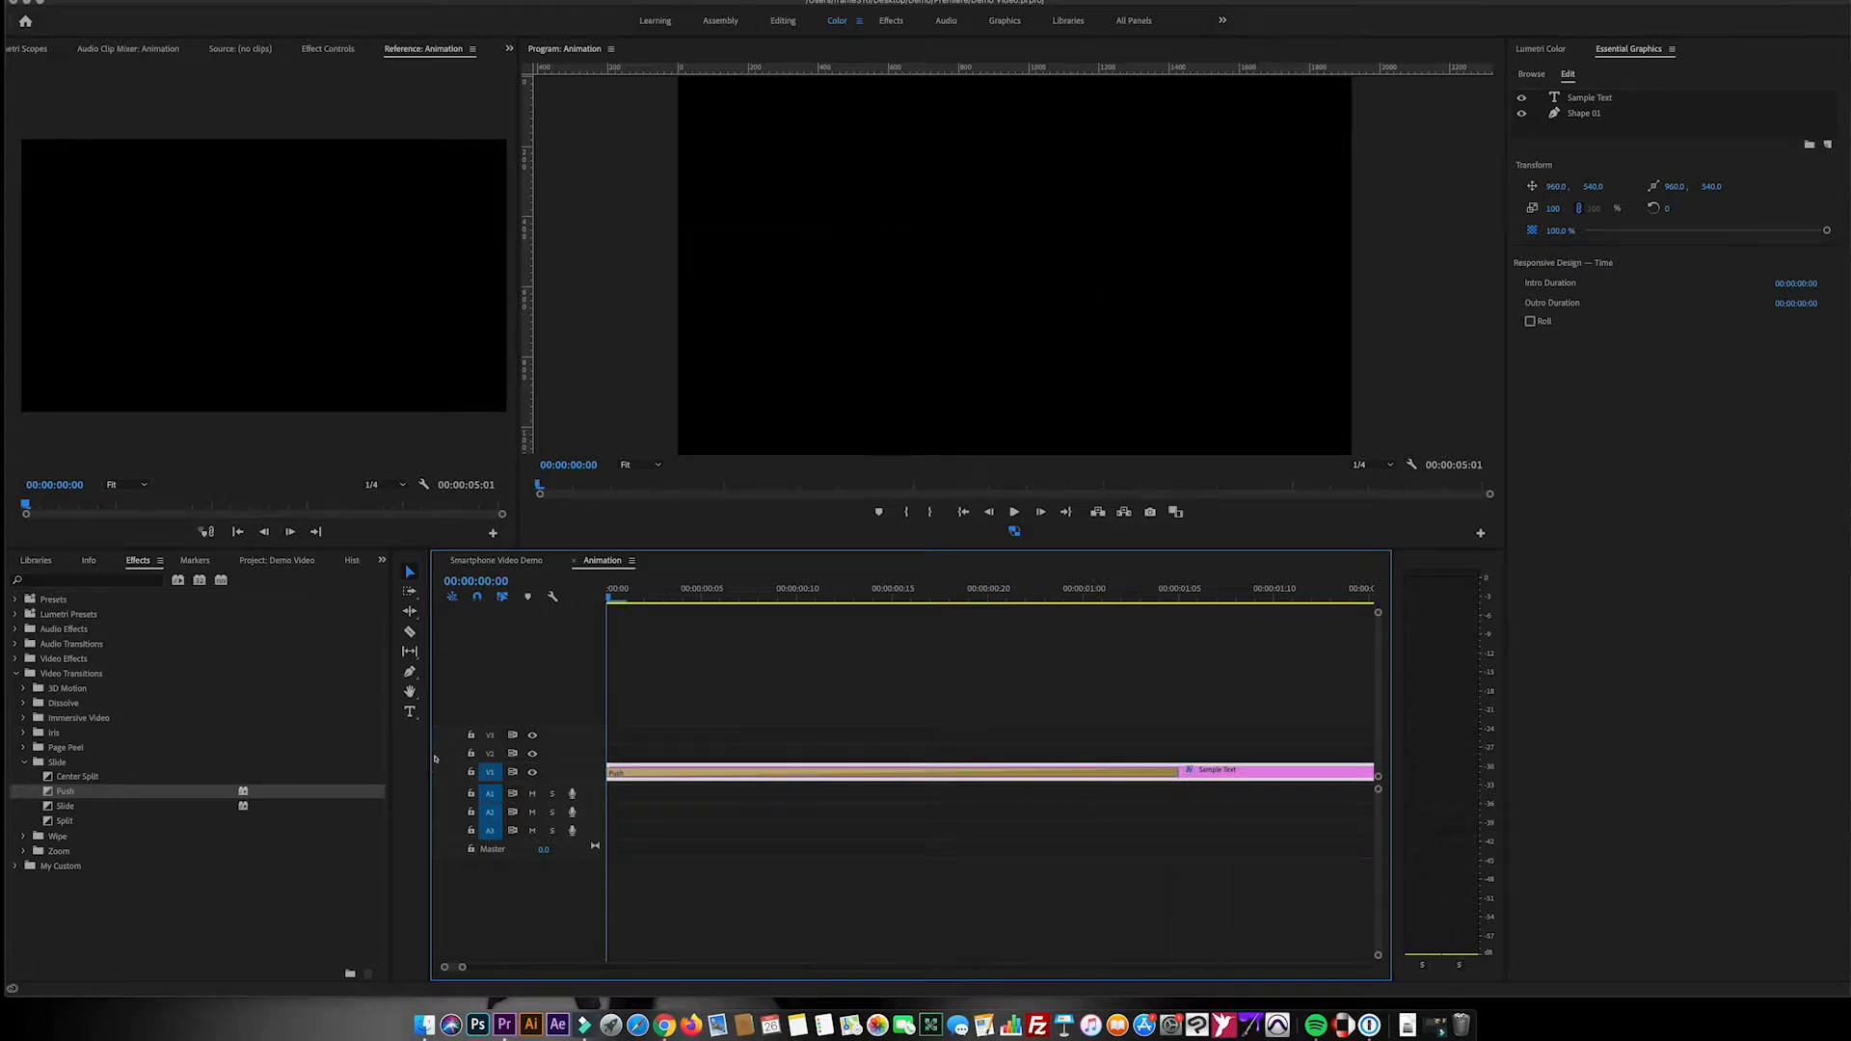
pyautogui.press('space')
pyautogui.press('space')
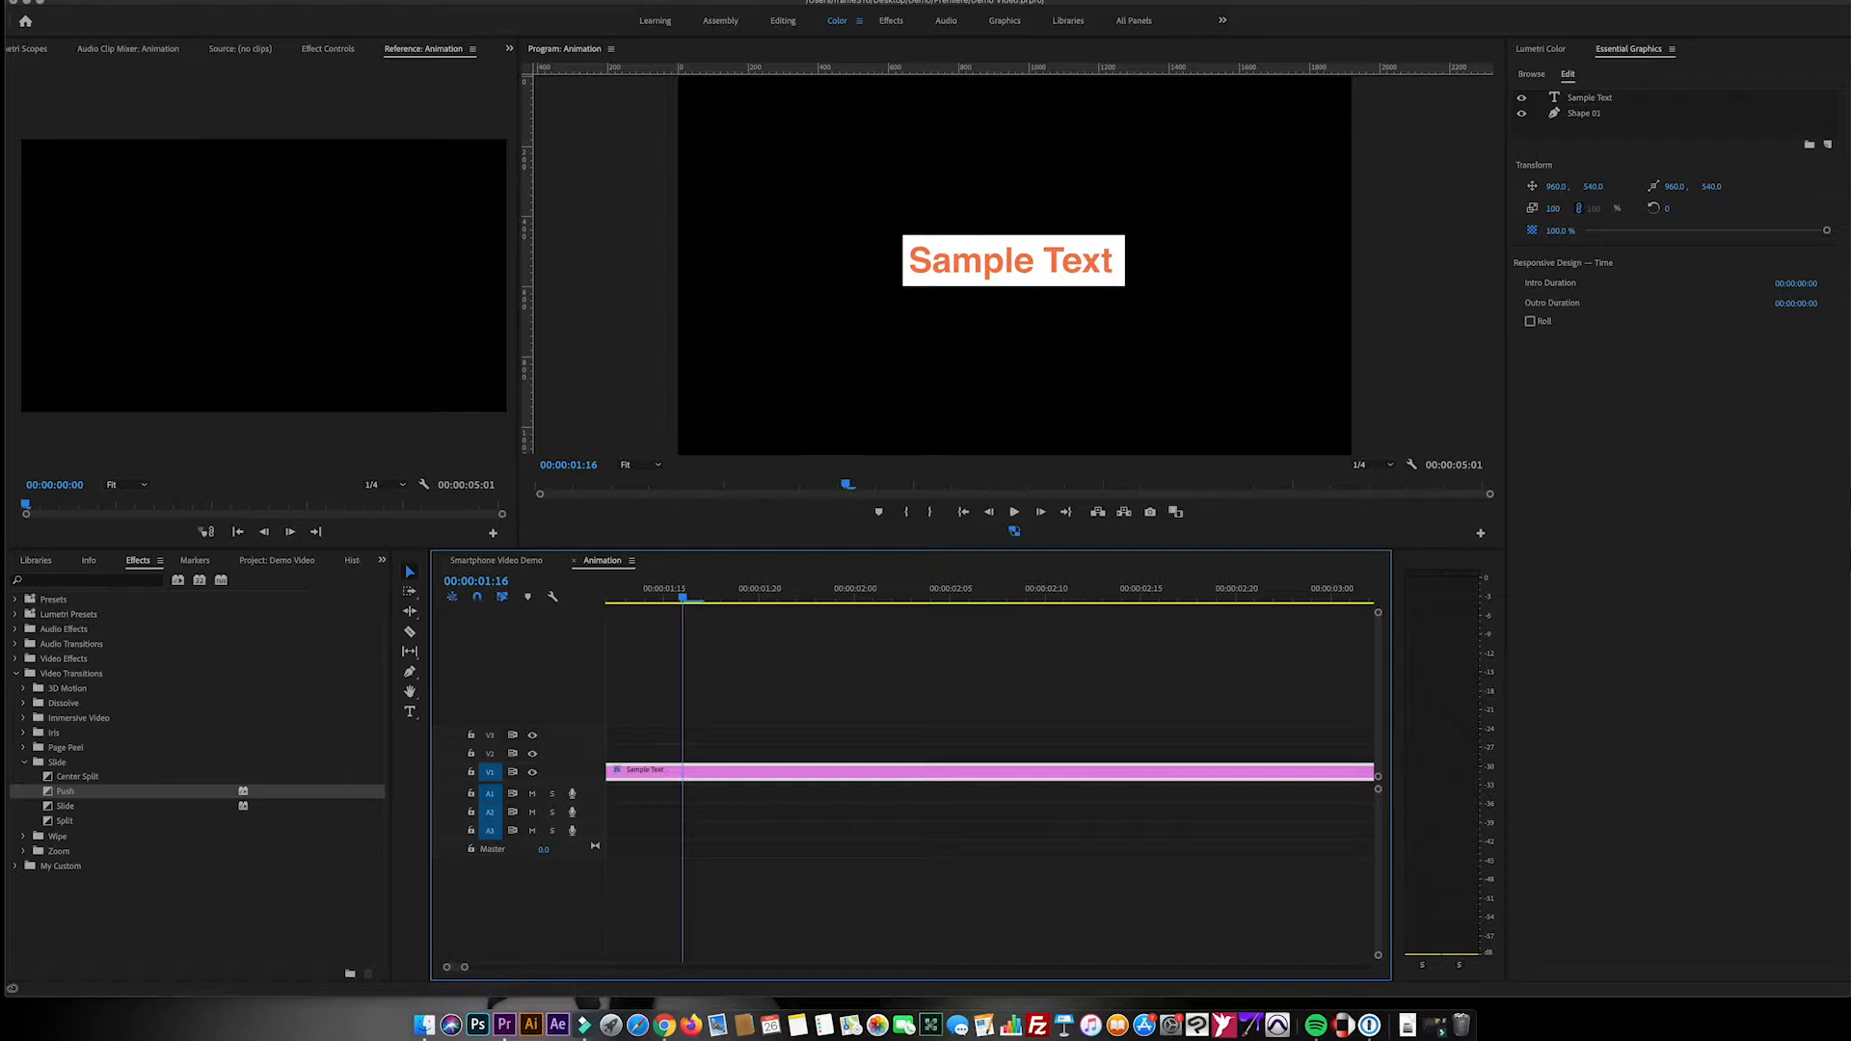
pyautogui.press('-')
pyautogui.press('-')
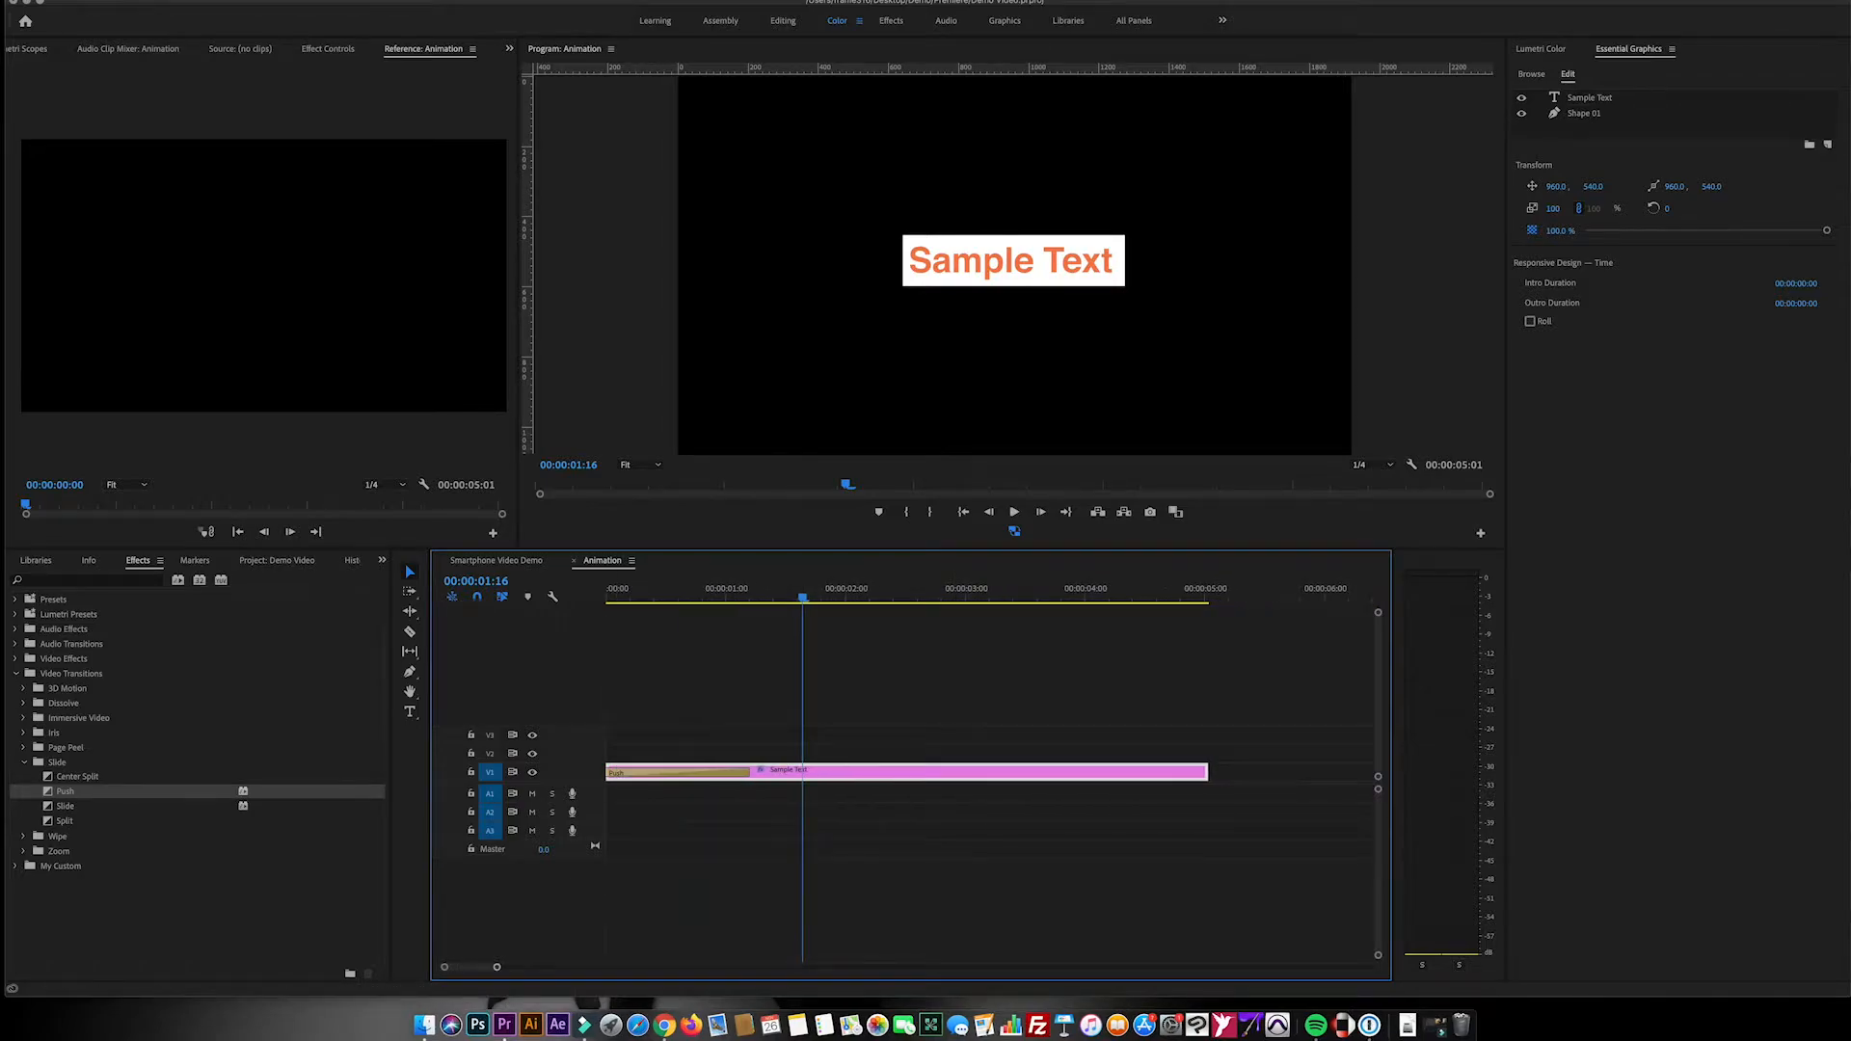
# Set the duration of the Push transition on the Sample Text clip to 00:00:00:20
pyautogui.press('=')
pyautogui.press('=')
pyautogui.press('=')
pyautogui.press('=')
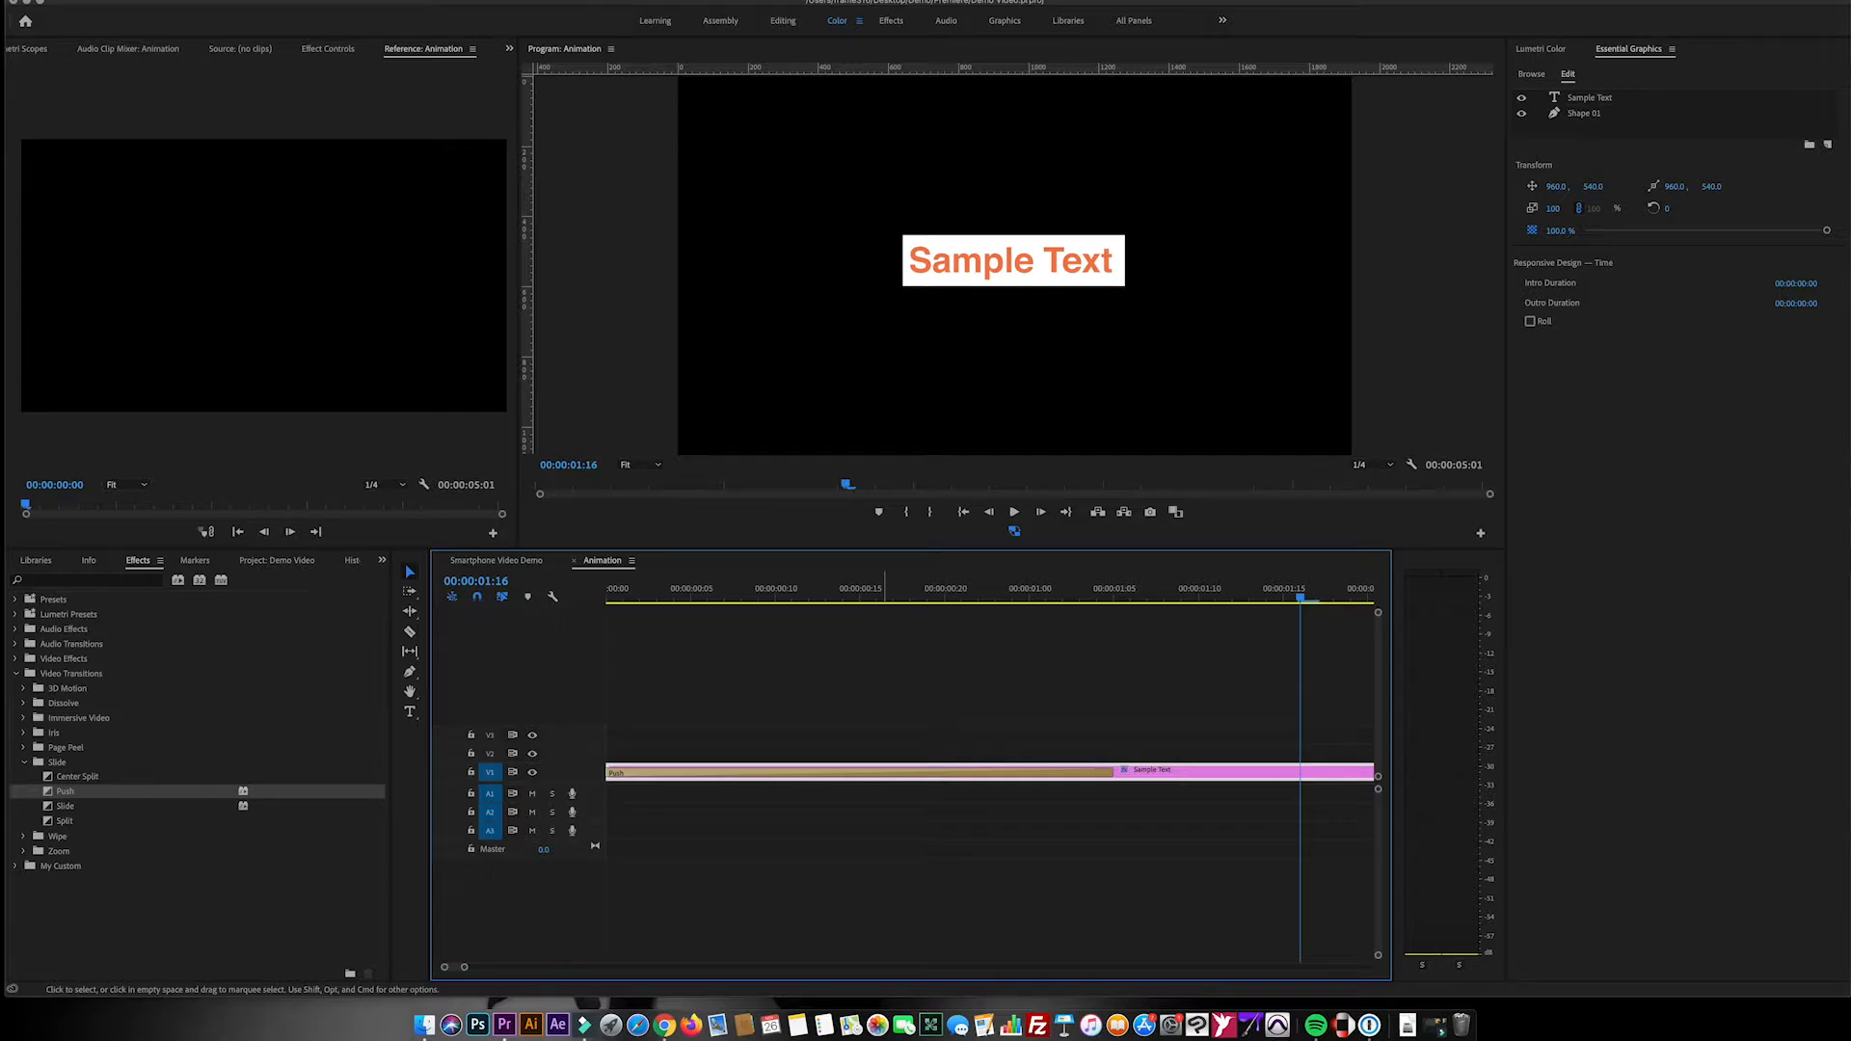
pyautogui.click(1137, 827)
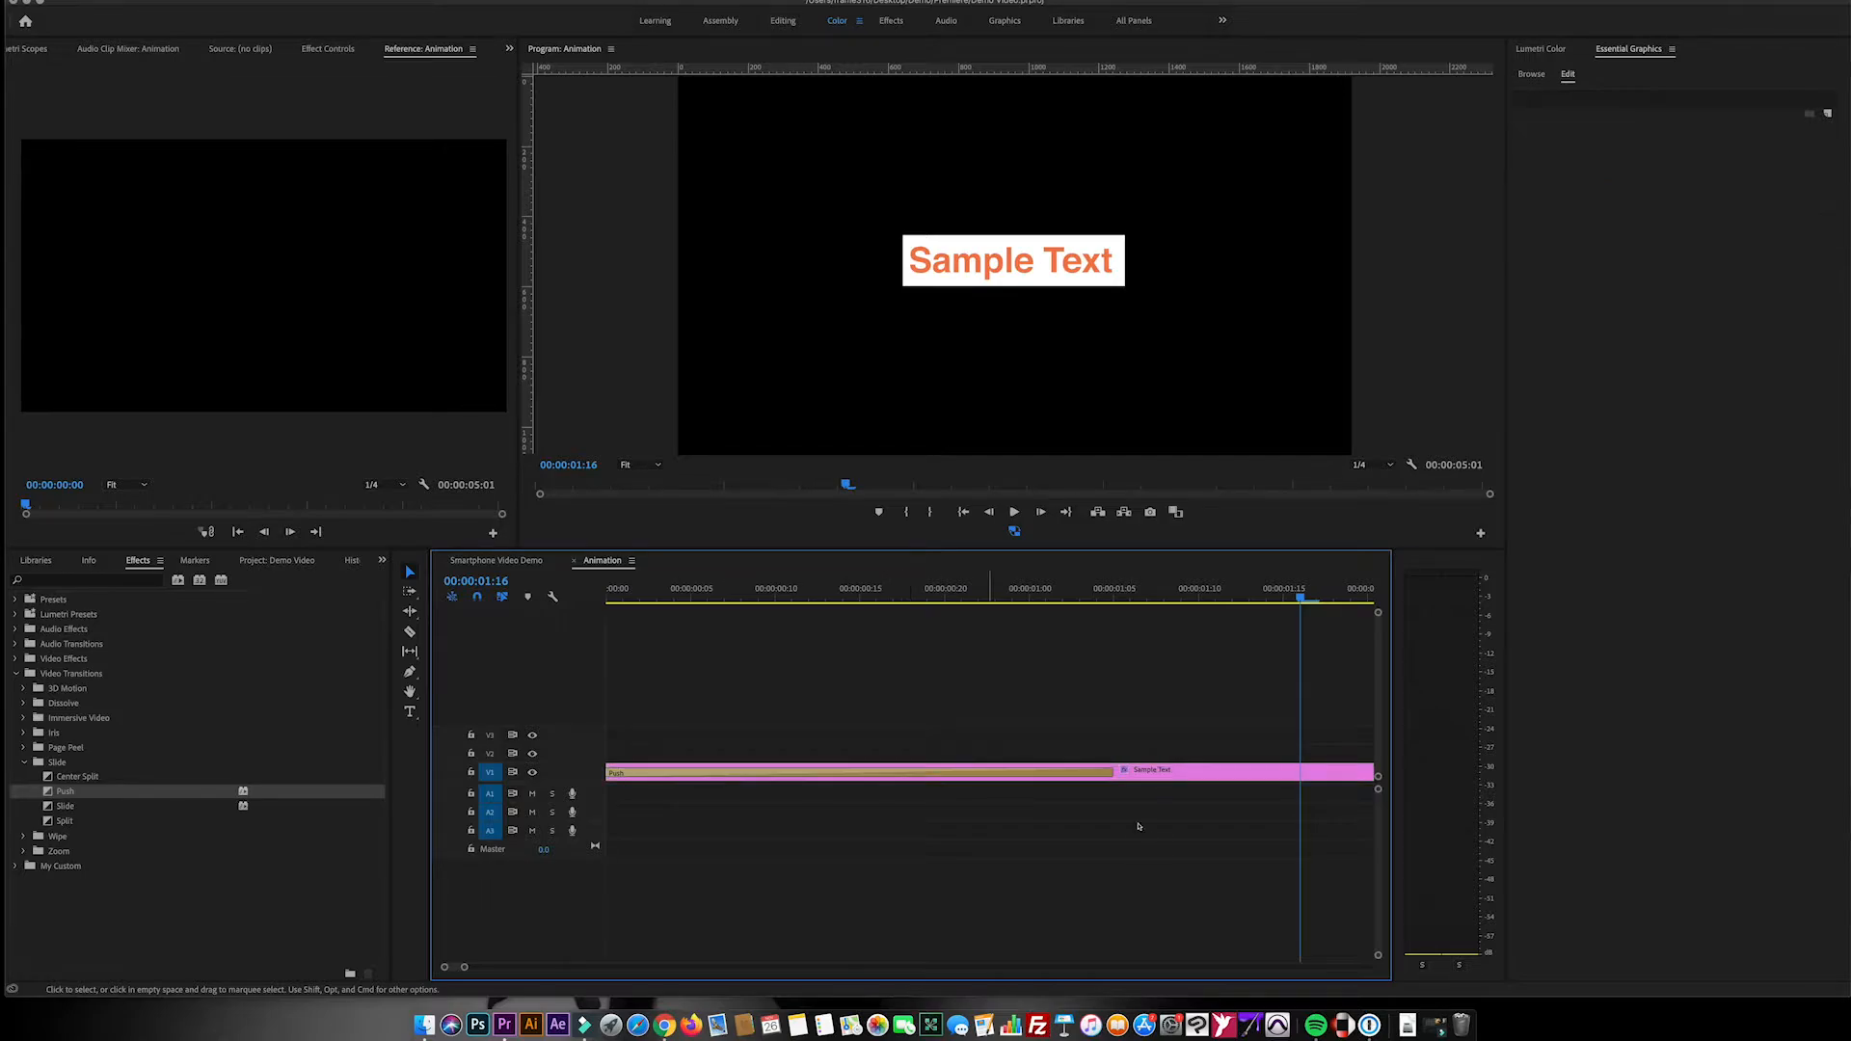
pyautogui.click(796, 971)
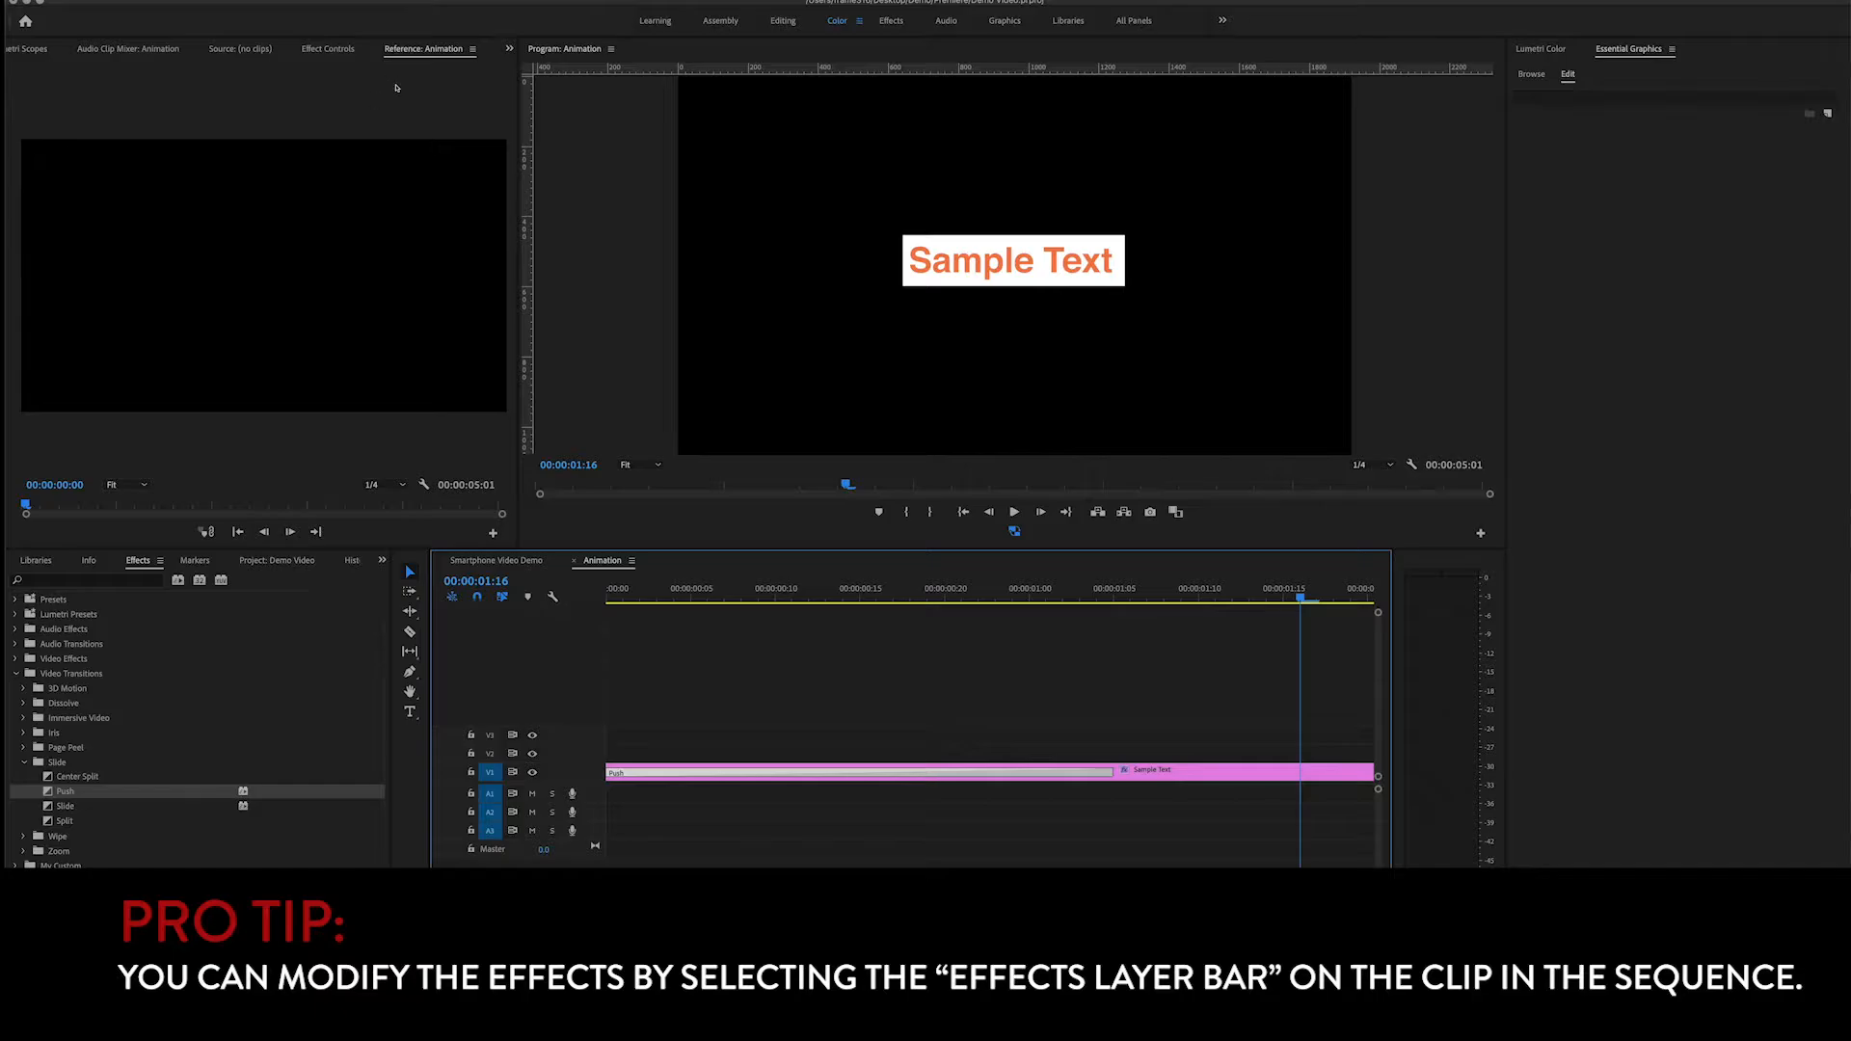
pyautogui.click(328, 48)
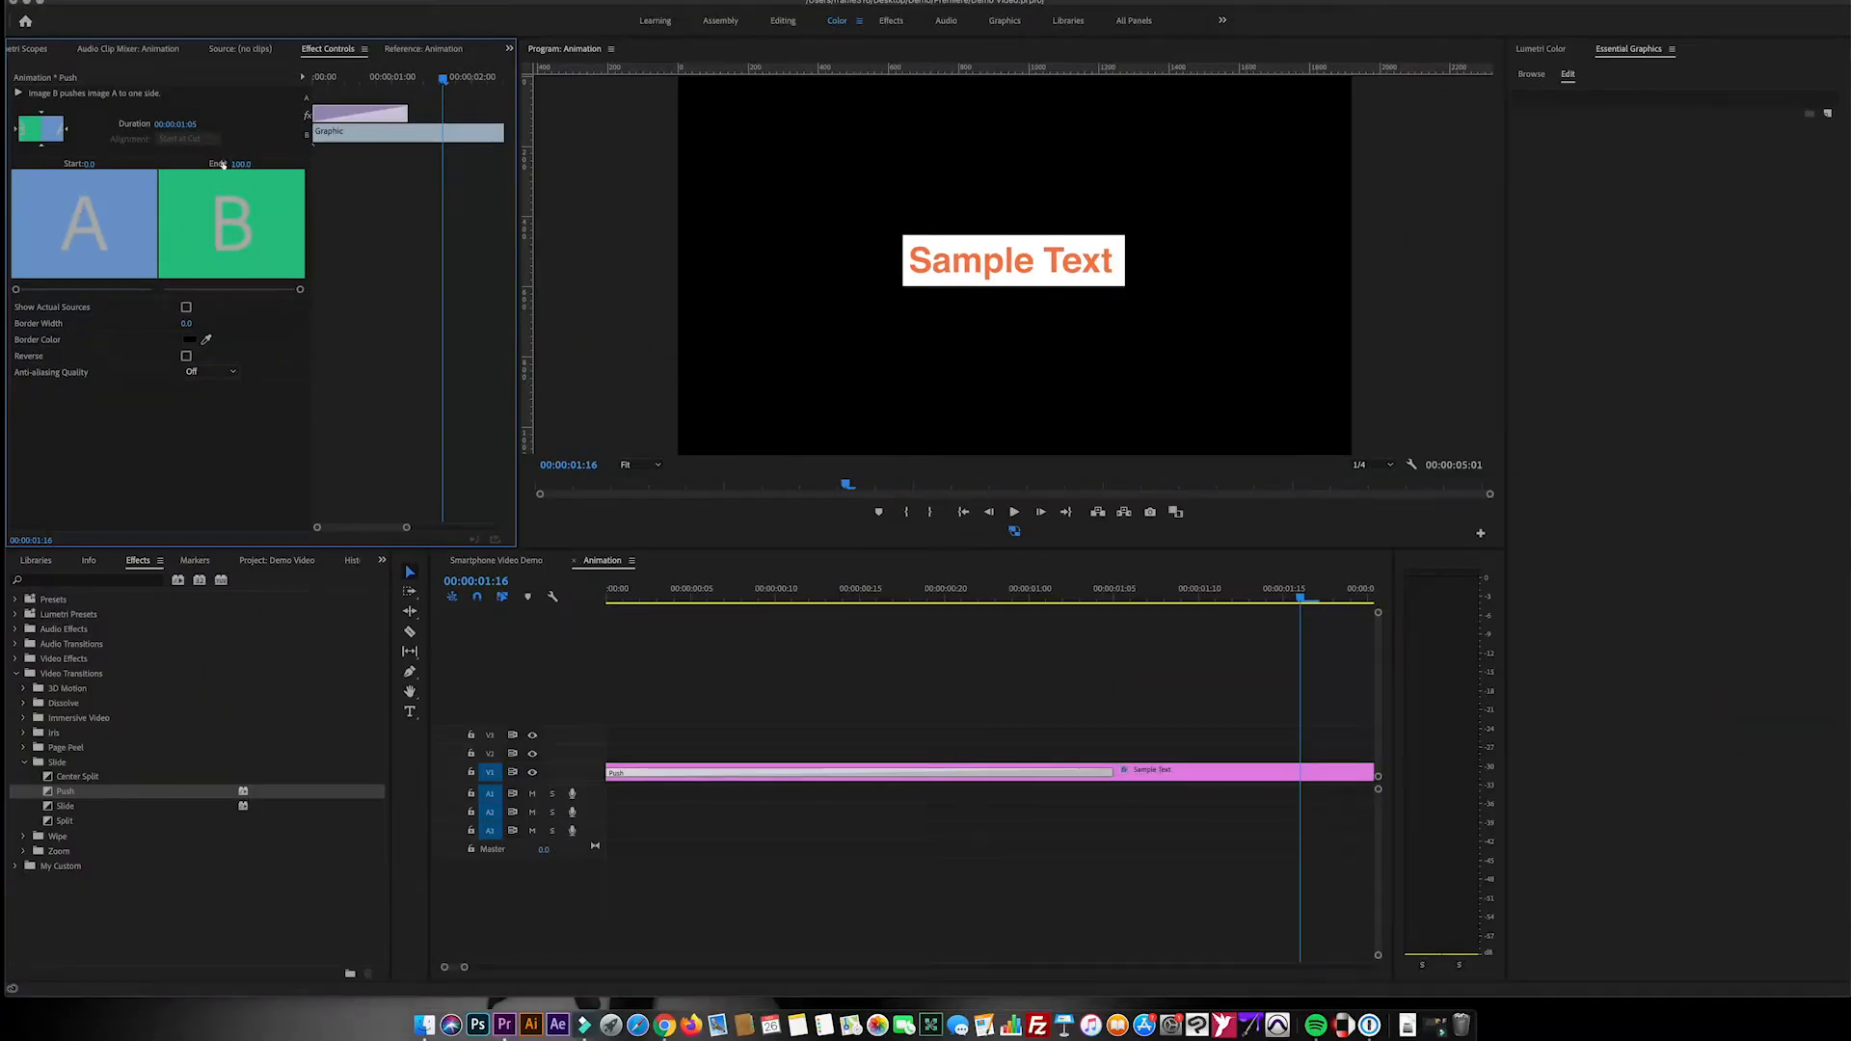
pyautogui.click(180, 124)
pyautogui.click(236, 159)
pyautogui.press('Return')
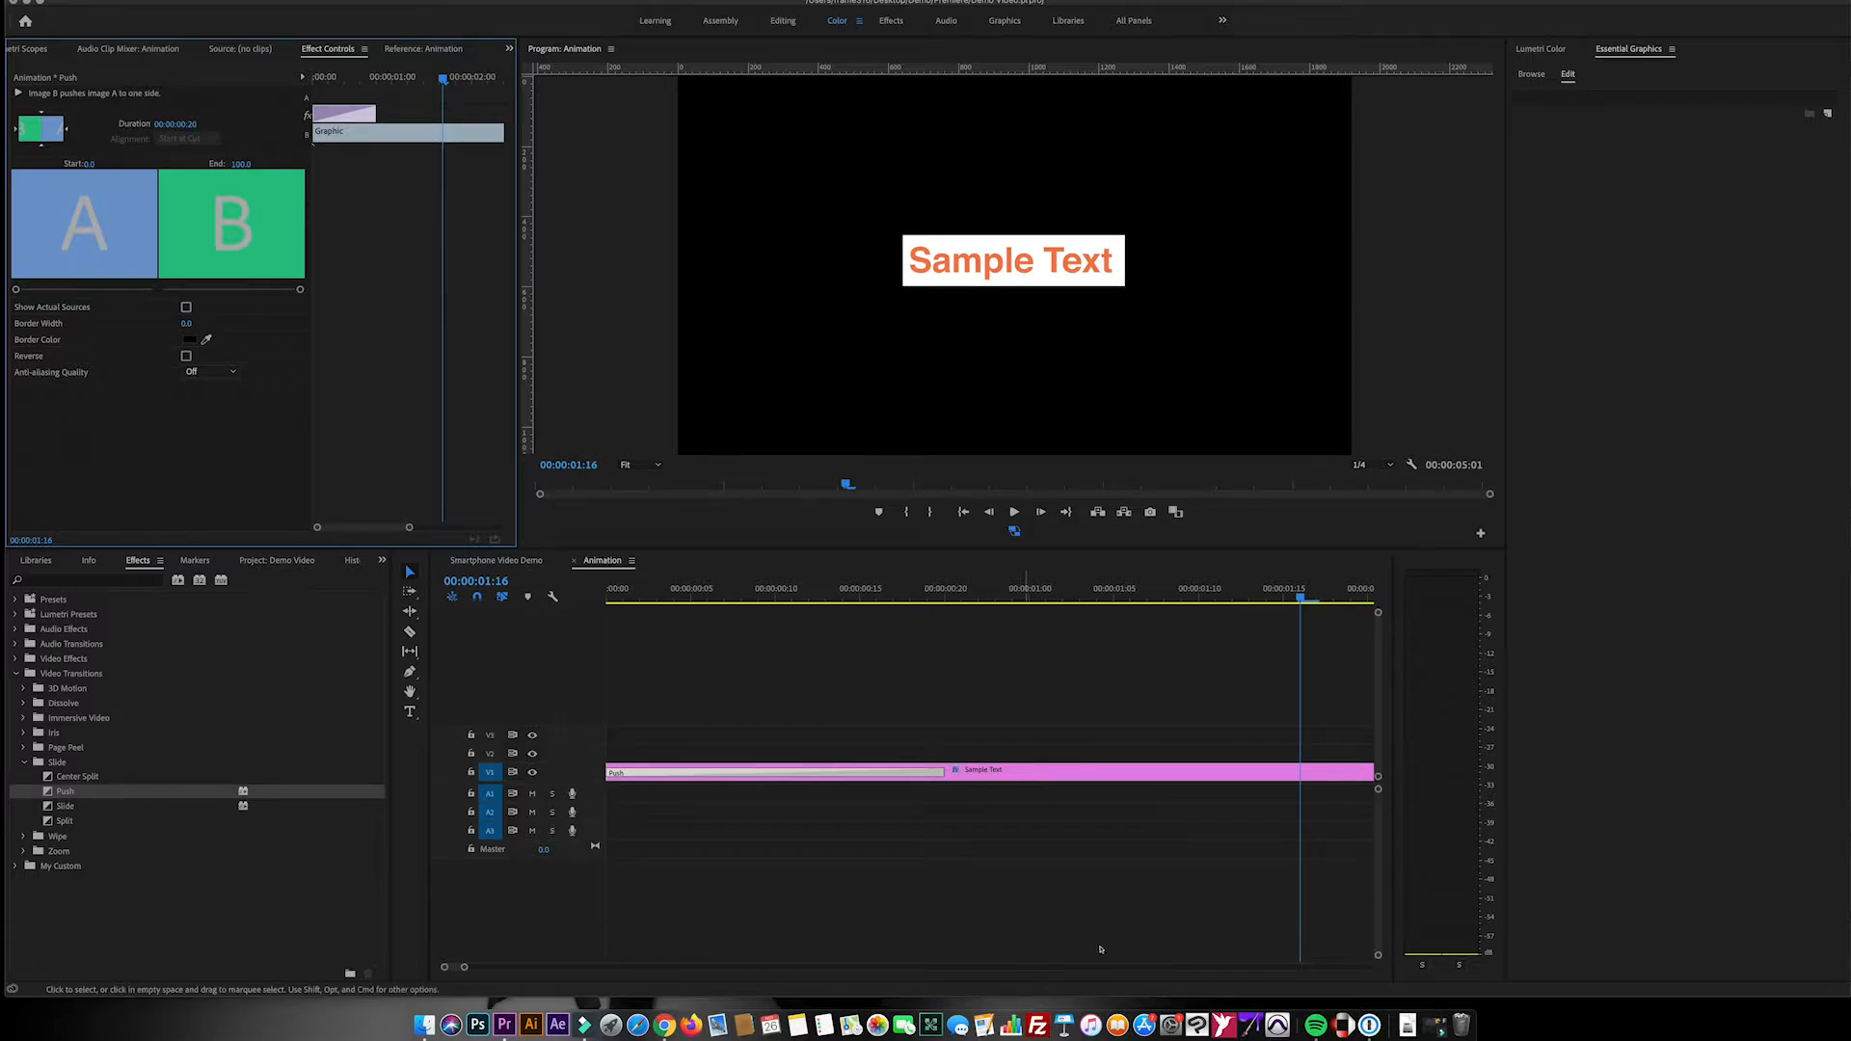
# Play the sequence from its beginning to check the speed of the Push transition
pyautogui.click(1136, 974)
pyautogui.moveTo(893, 597); pyautogui.dragTo(608, 600)
pyautogui.press('space')
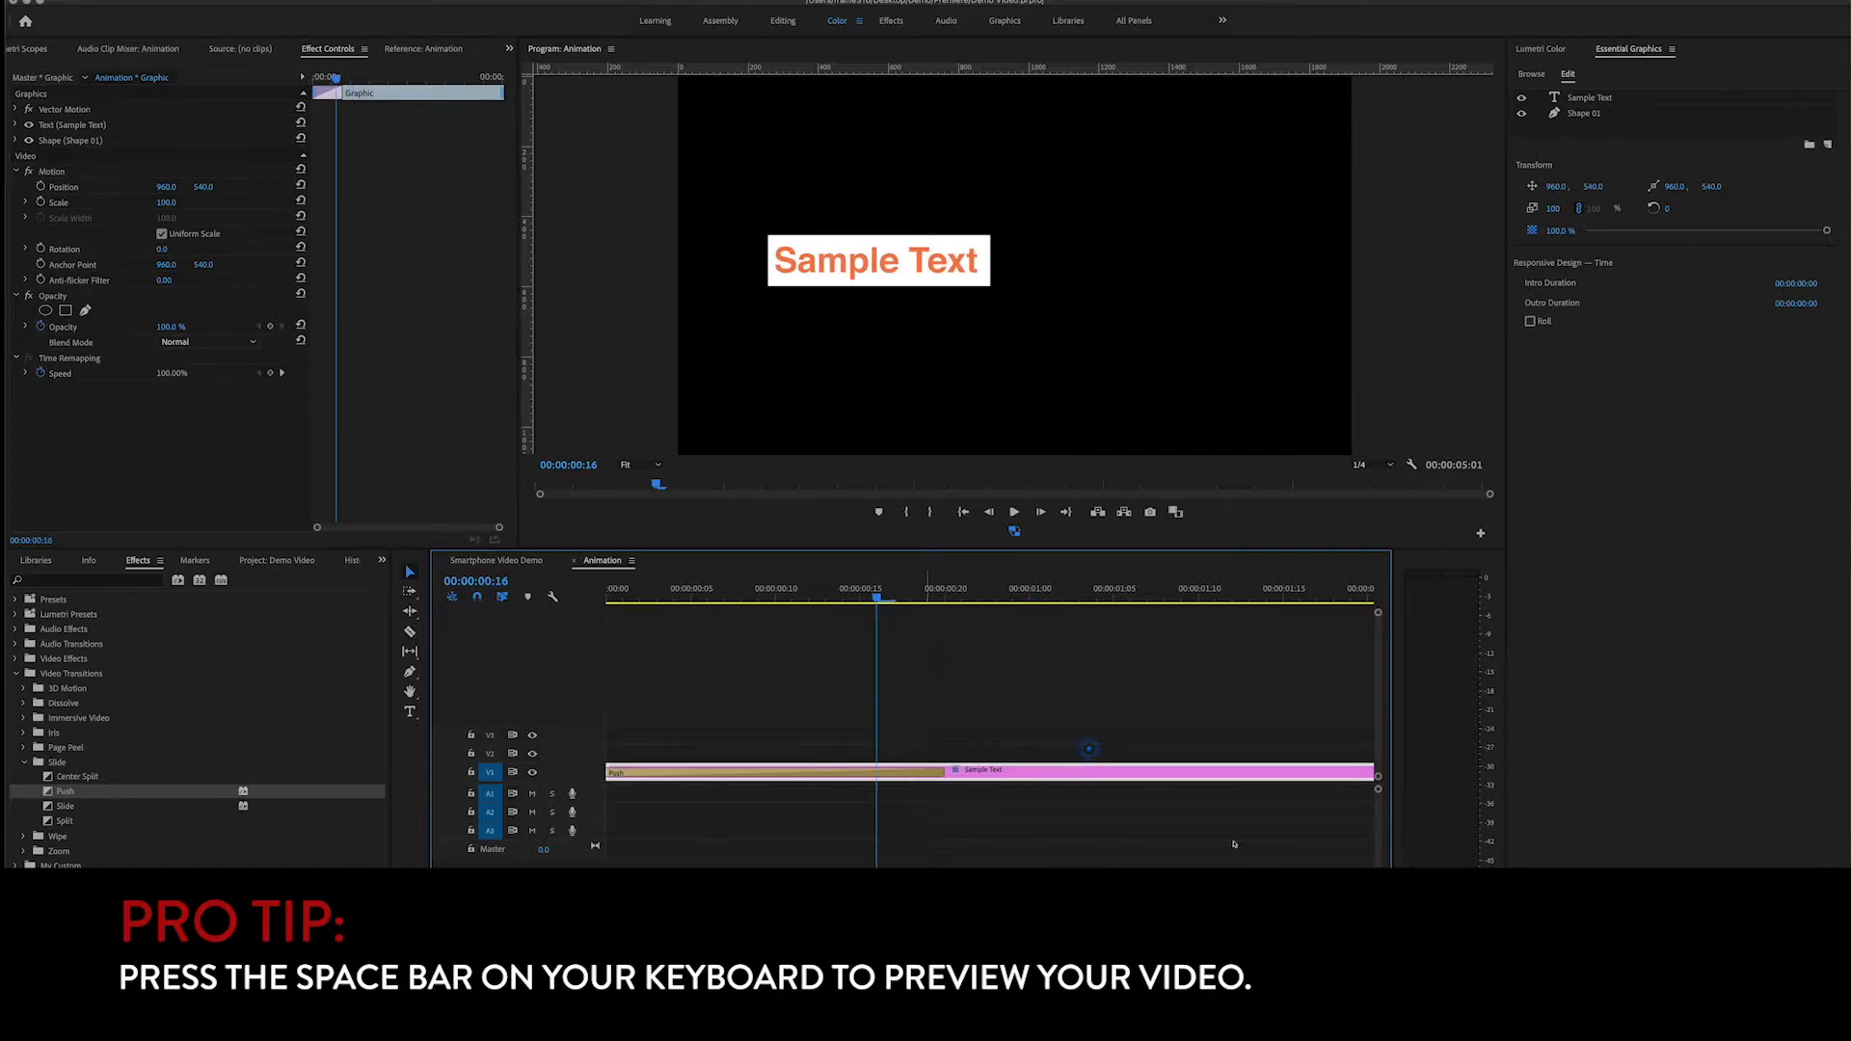
# Shorten the Push transition on the Sample Text clip to a duration of 00:00:00:10
pyautogui.click(772, 773)
pyautogui.click(182, 124)
pyautogui.press('Right')
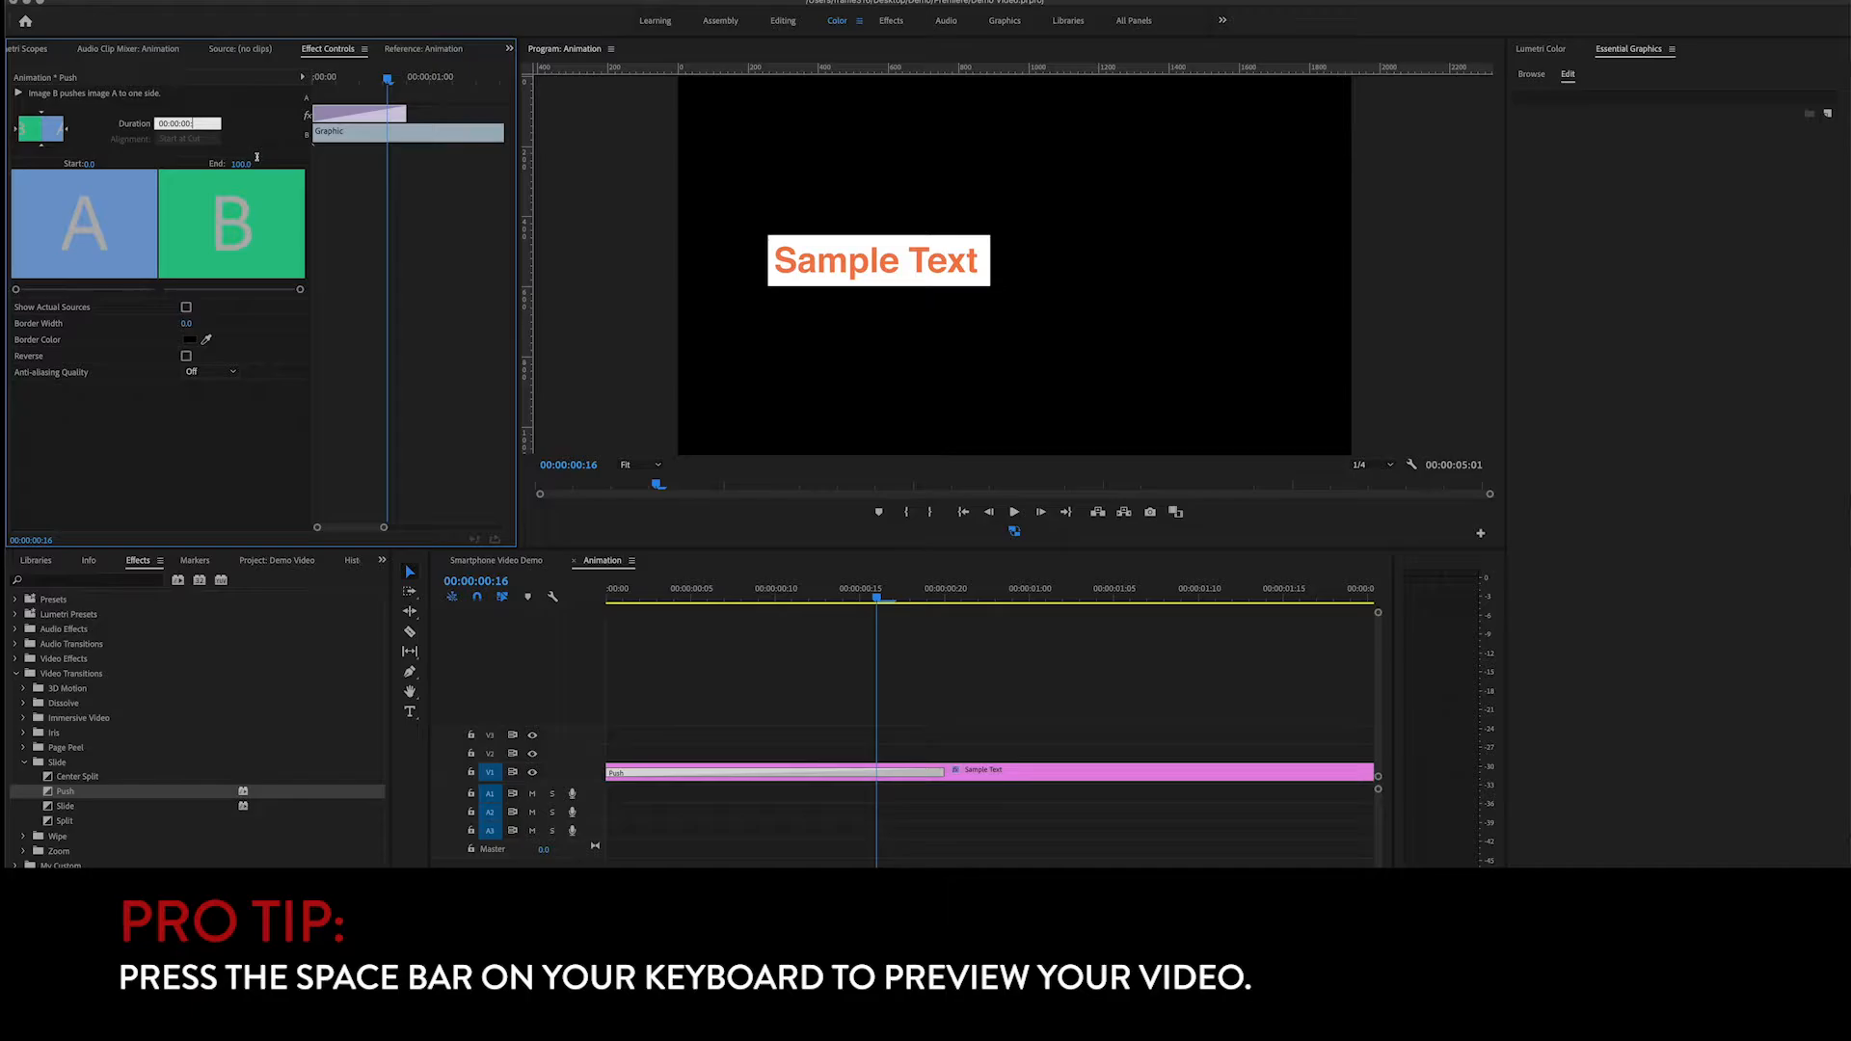
pyautogui.press('Return')
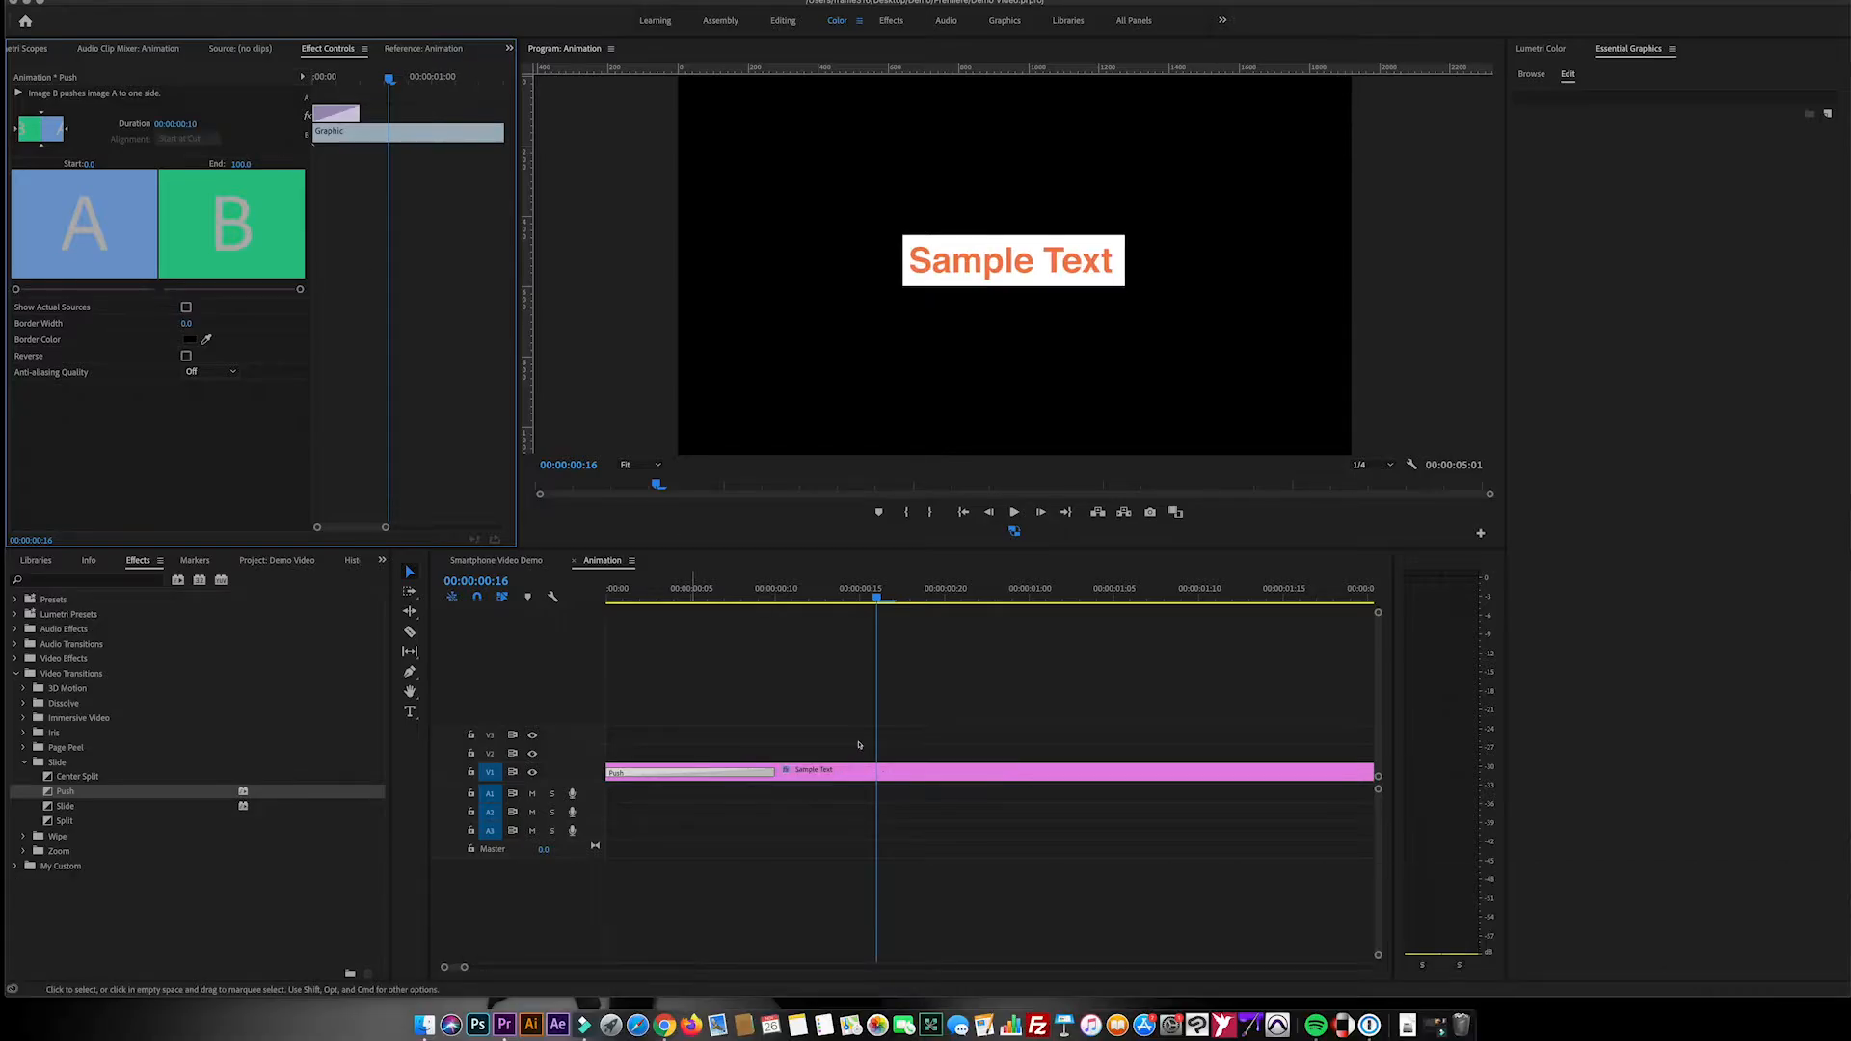
# Replay the start of the sequence several times to review the shortened Push transition
pyautogui.moveTo(861, 740); pyautogui.dragTo(337, 767)
pyautogui.press('space')
pyautogui.press('space')
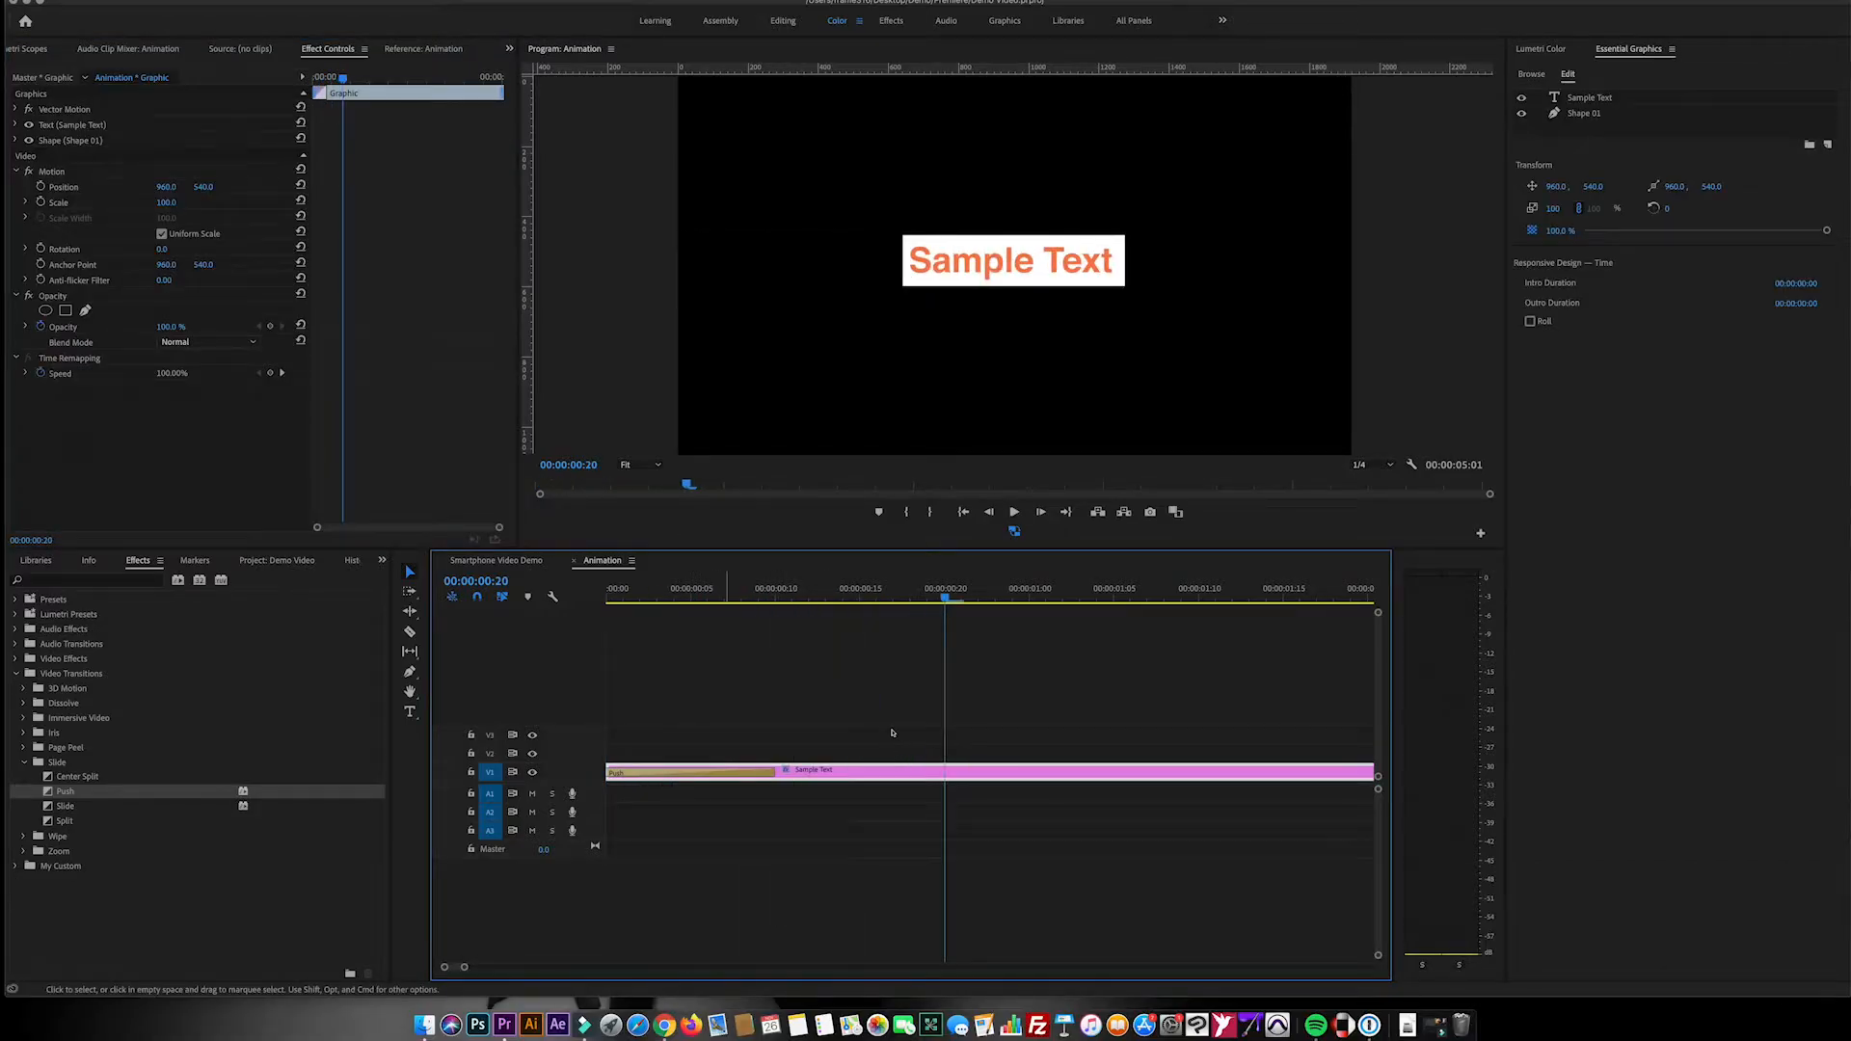
pyautogui.moveTo(890, 741); pyautogui.dragTo(609, 750)
pyautogui.press('space')
pyautogui.press('space')
pyautogui.moveTo(1034, 781); pyautogui.dragTo(584, 763)
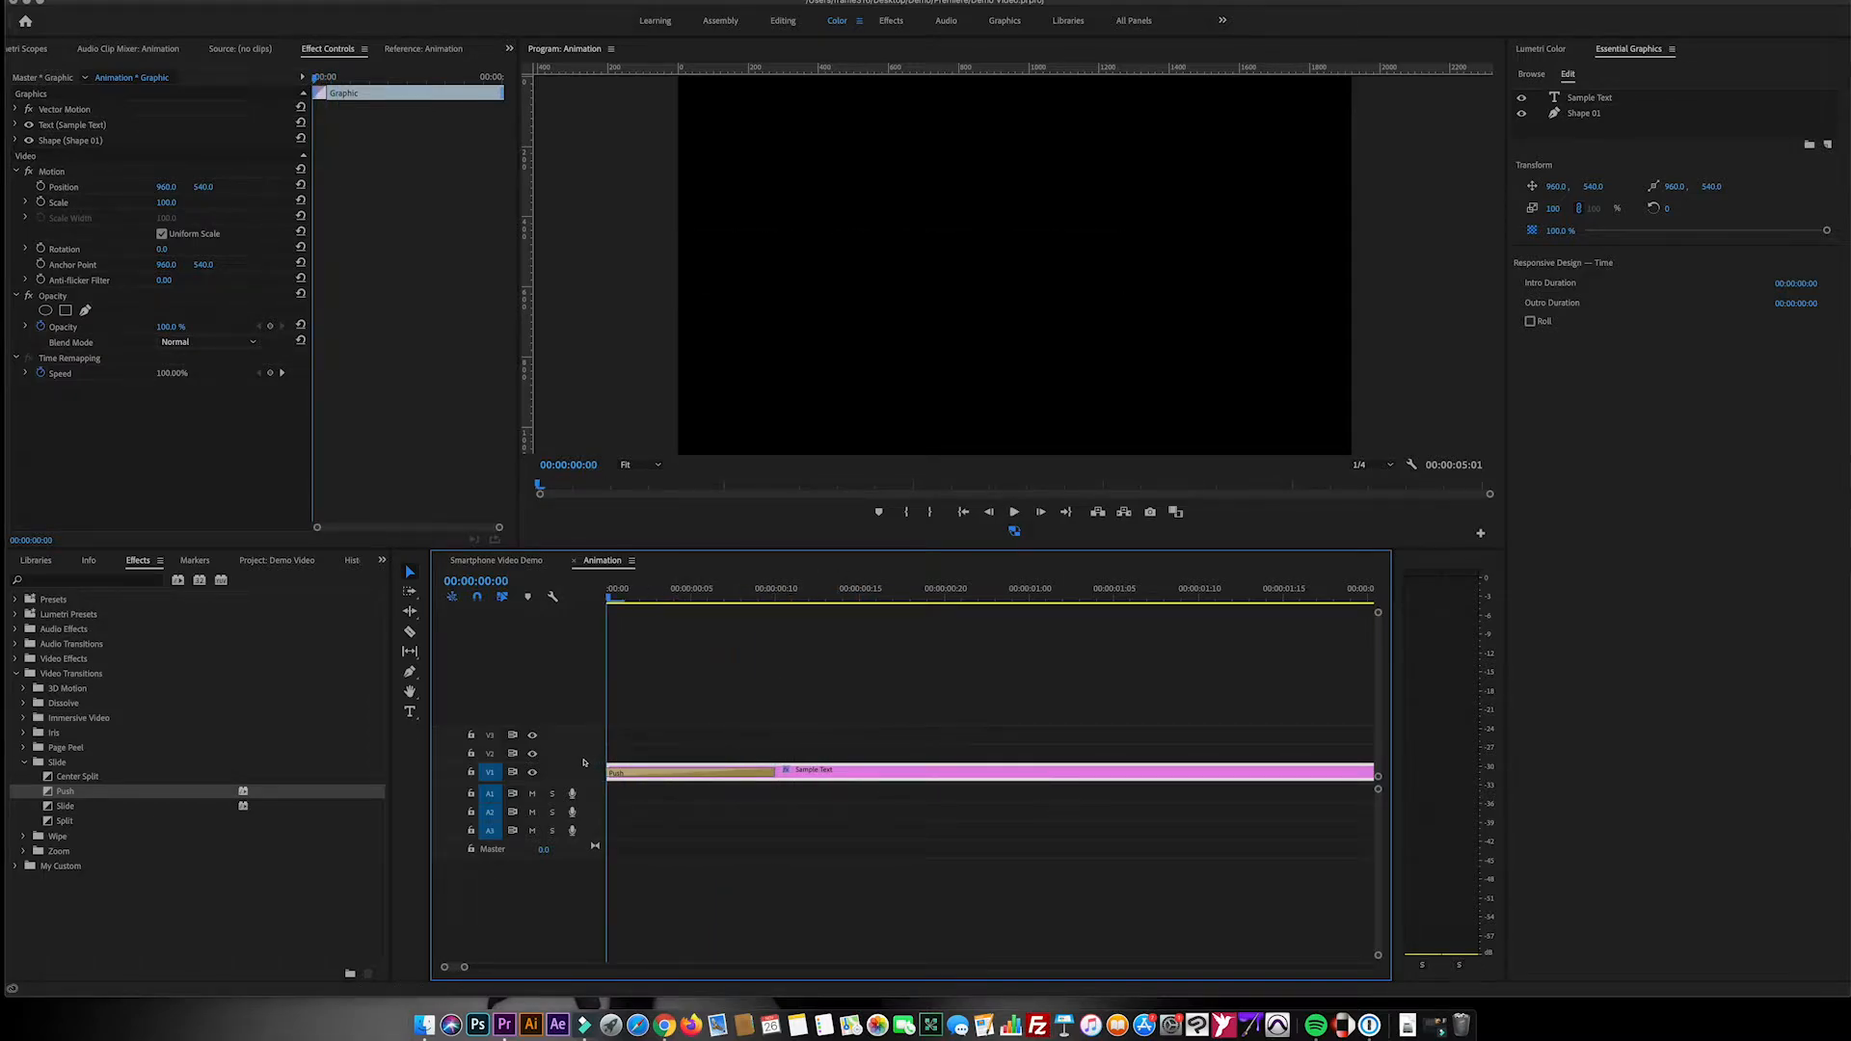
pyautogui.press('space')
pyautogui.press('space')
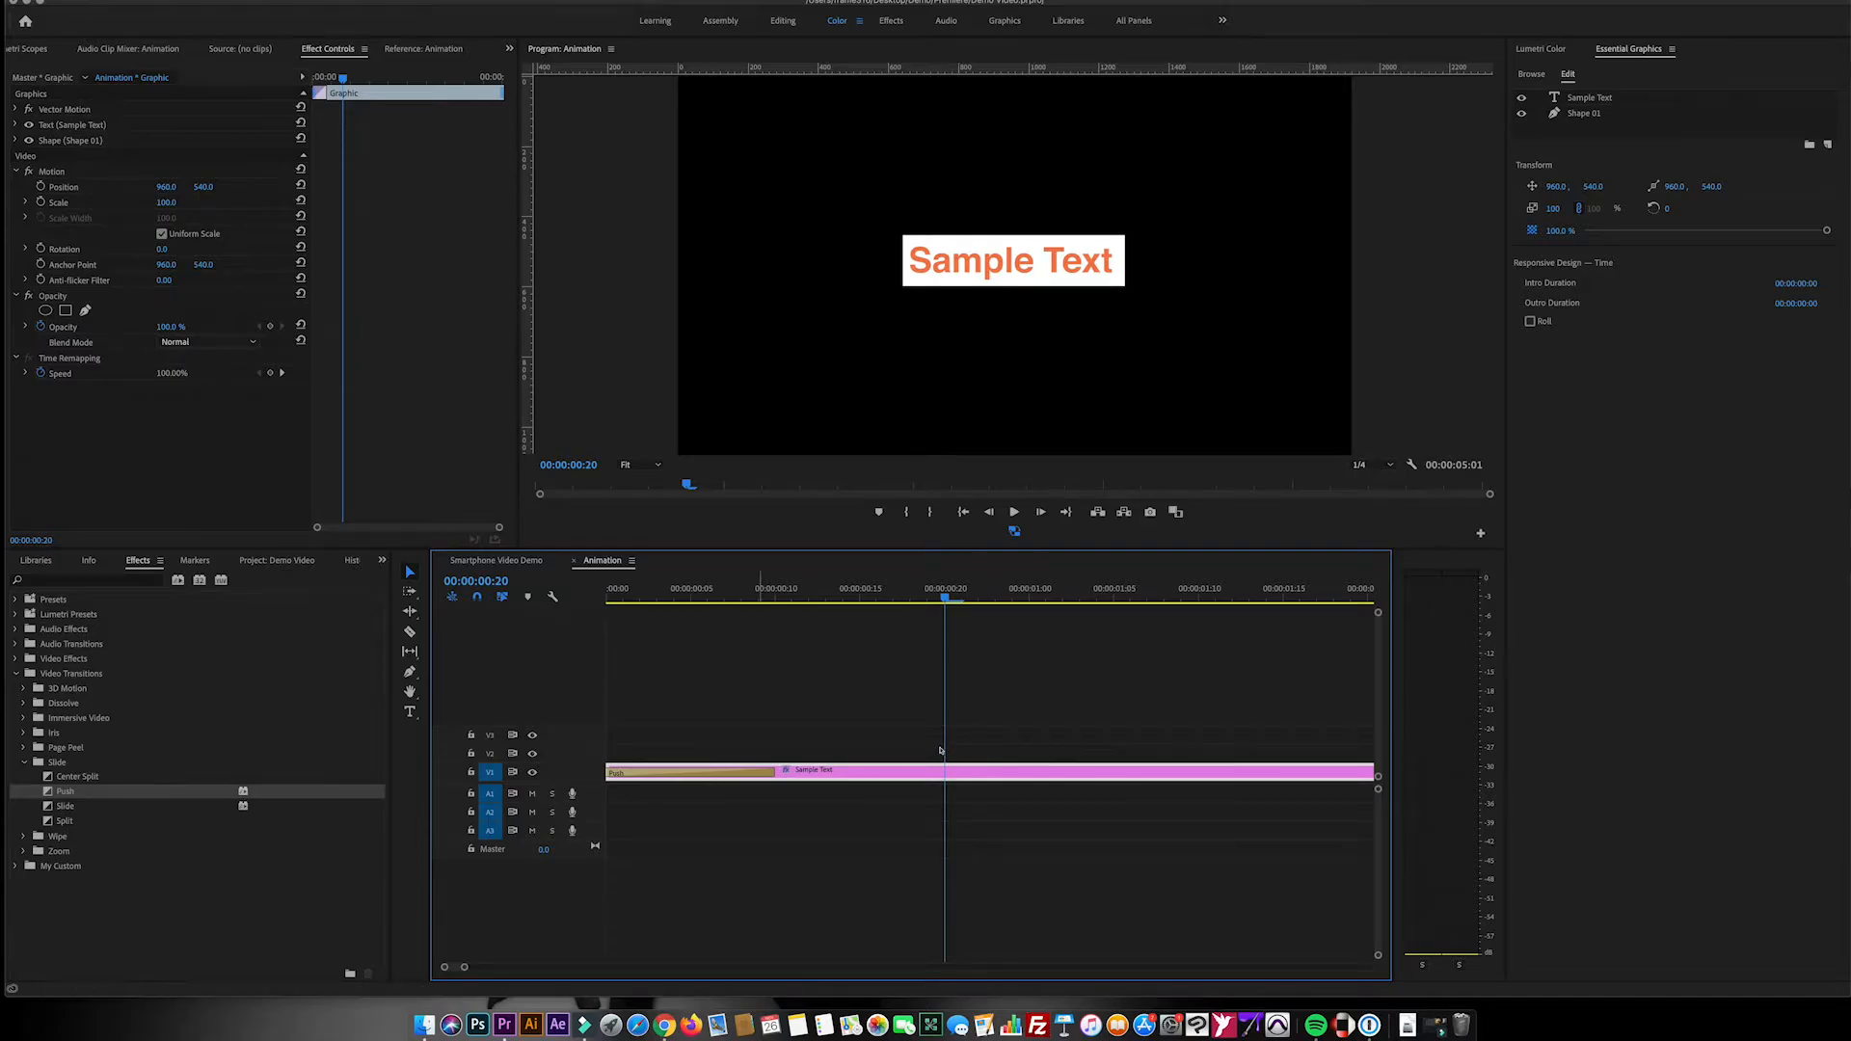
pyautogui.moveTo(943, 749); pyautogui.dragTo(608, 762)
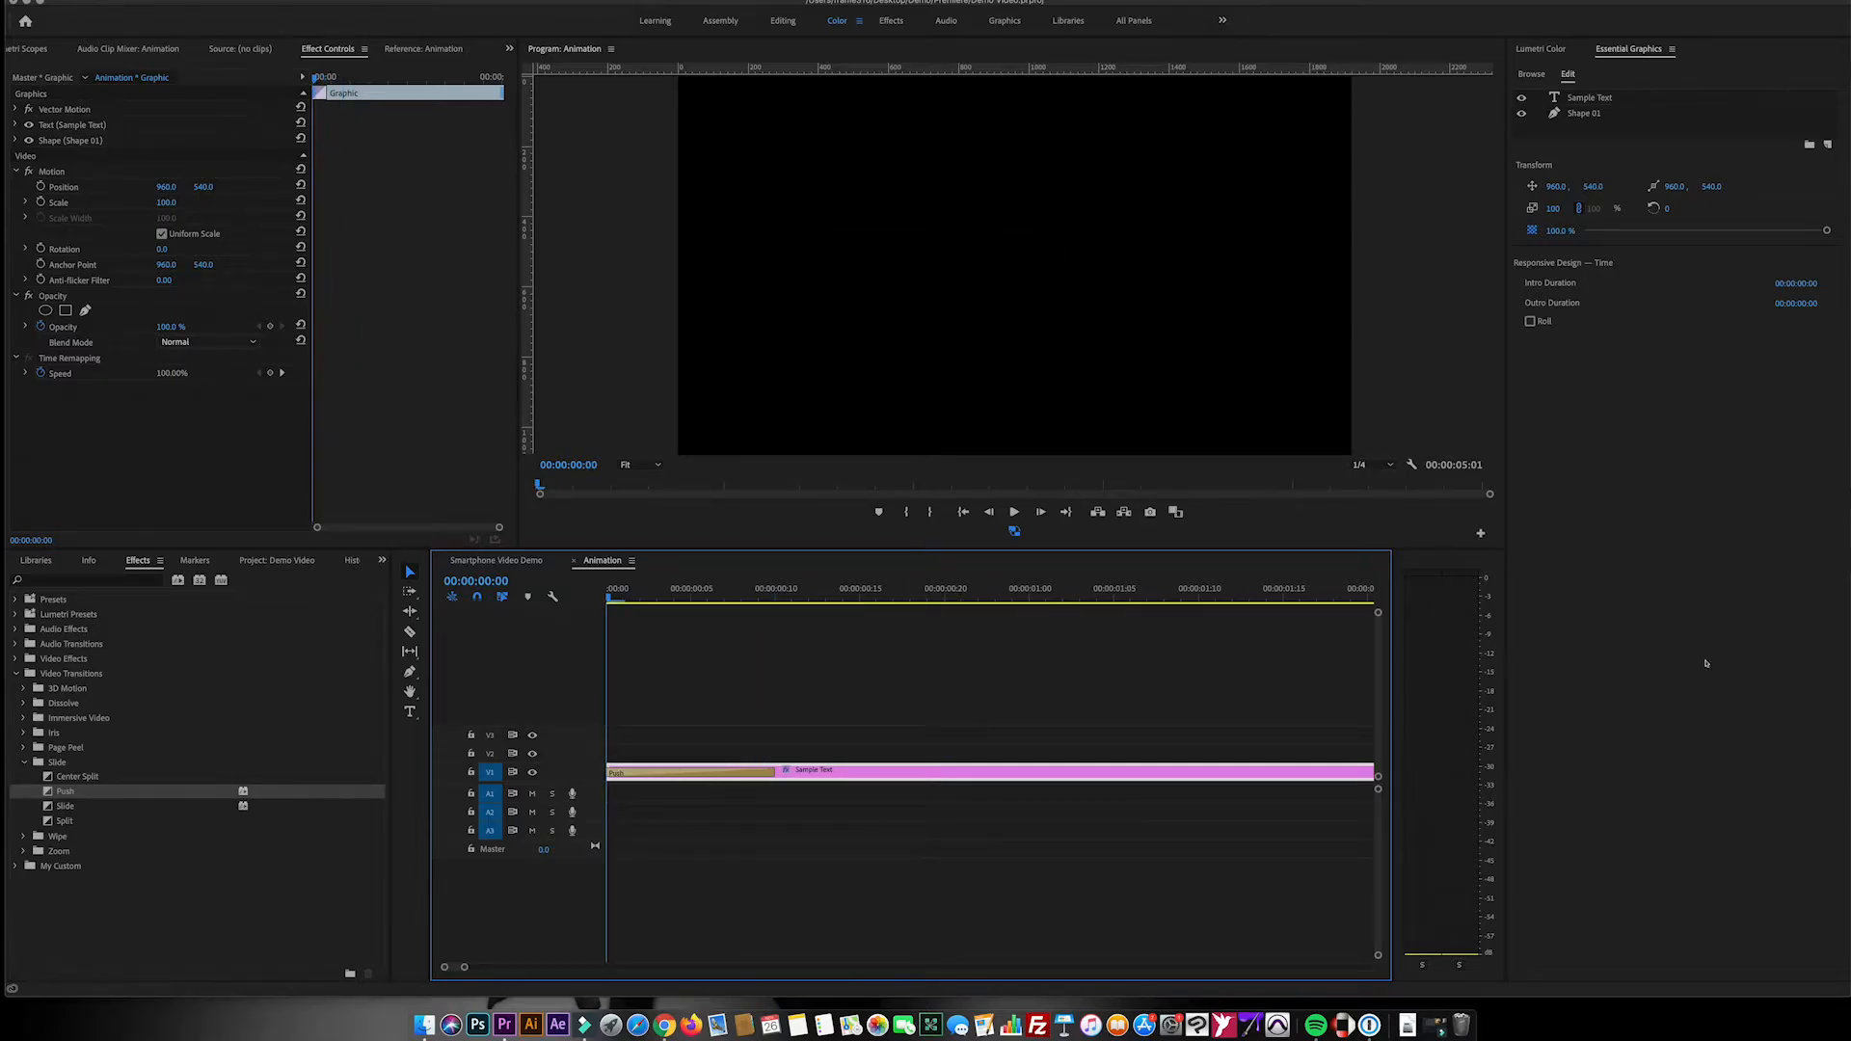
pyautogui.press('space')
pyautogui.press('space')
pyautogui.moveTo(830, 747); pyautogui.dragTo(724, 750)
pyautogui.press('space')
pyautogui.press('space')
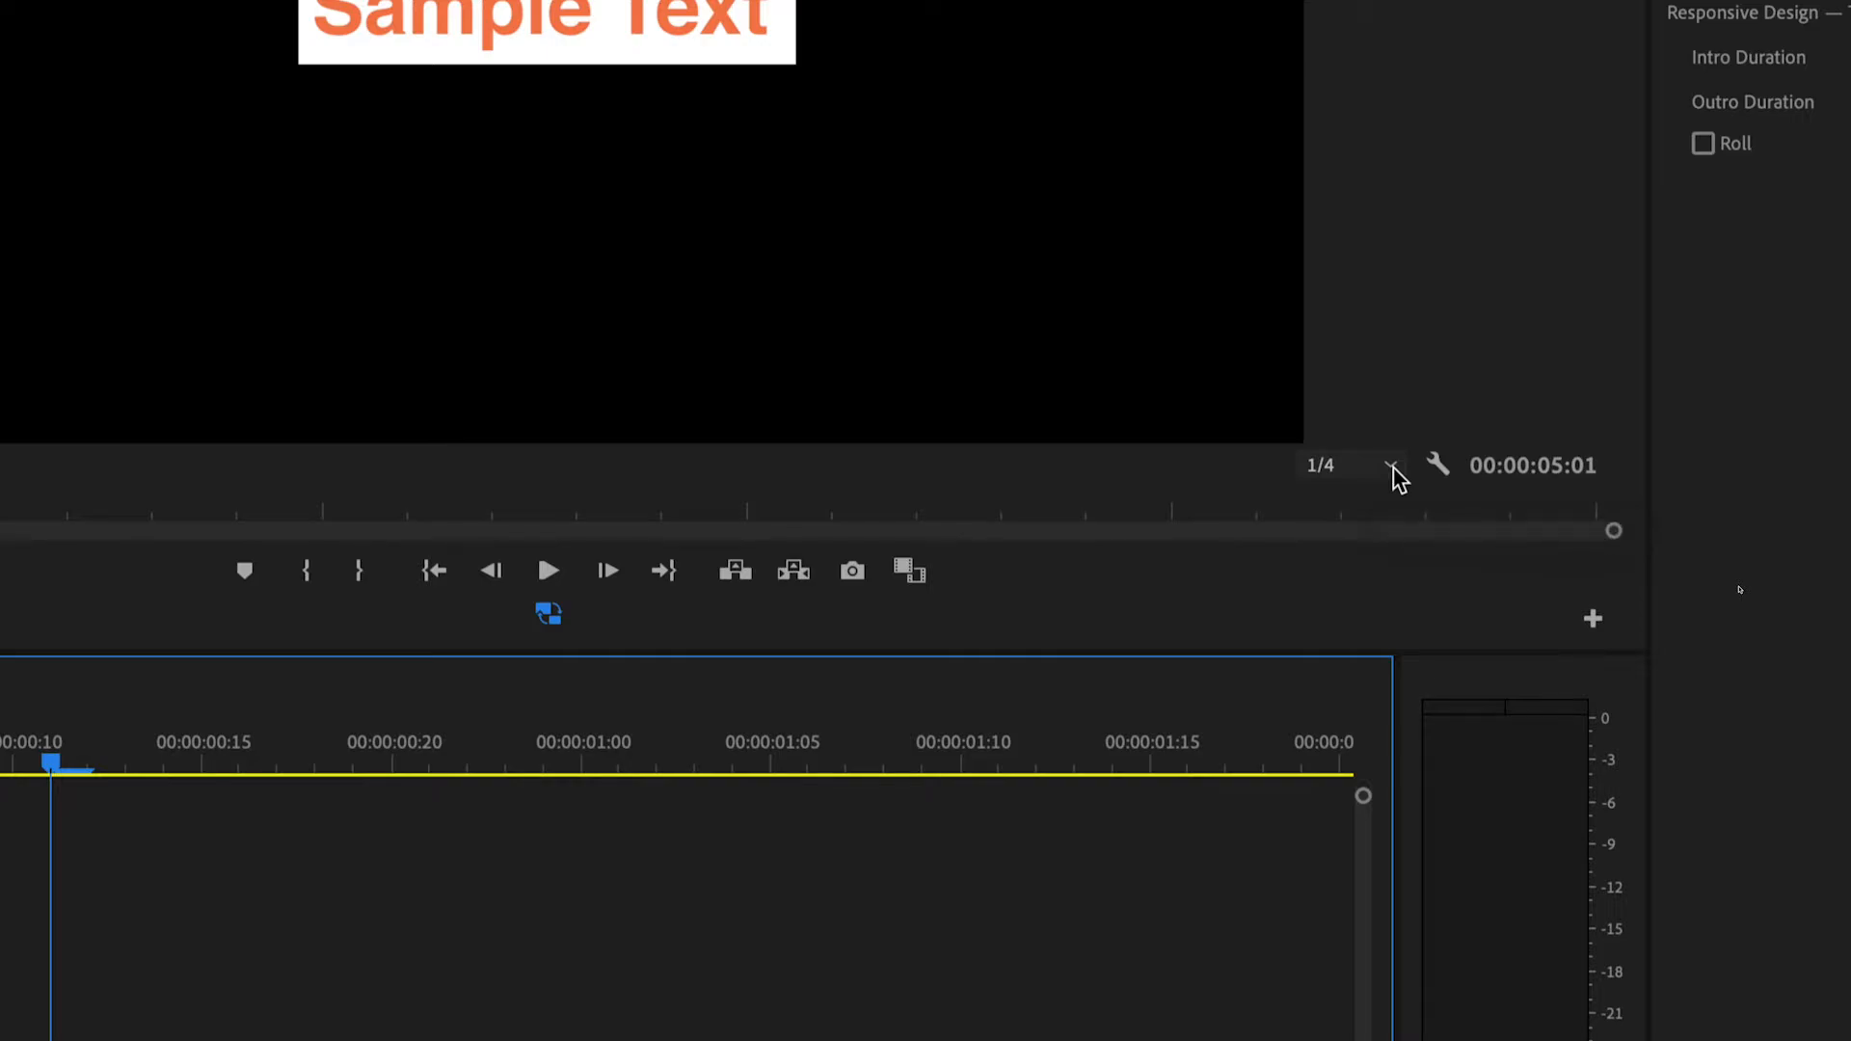
# Set the Program monitor's playback resolution to Full and play the sequence from 00:00:00:00
pyautogui.click(1393, 470)
pyautogui.click(1390, 500)
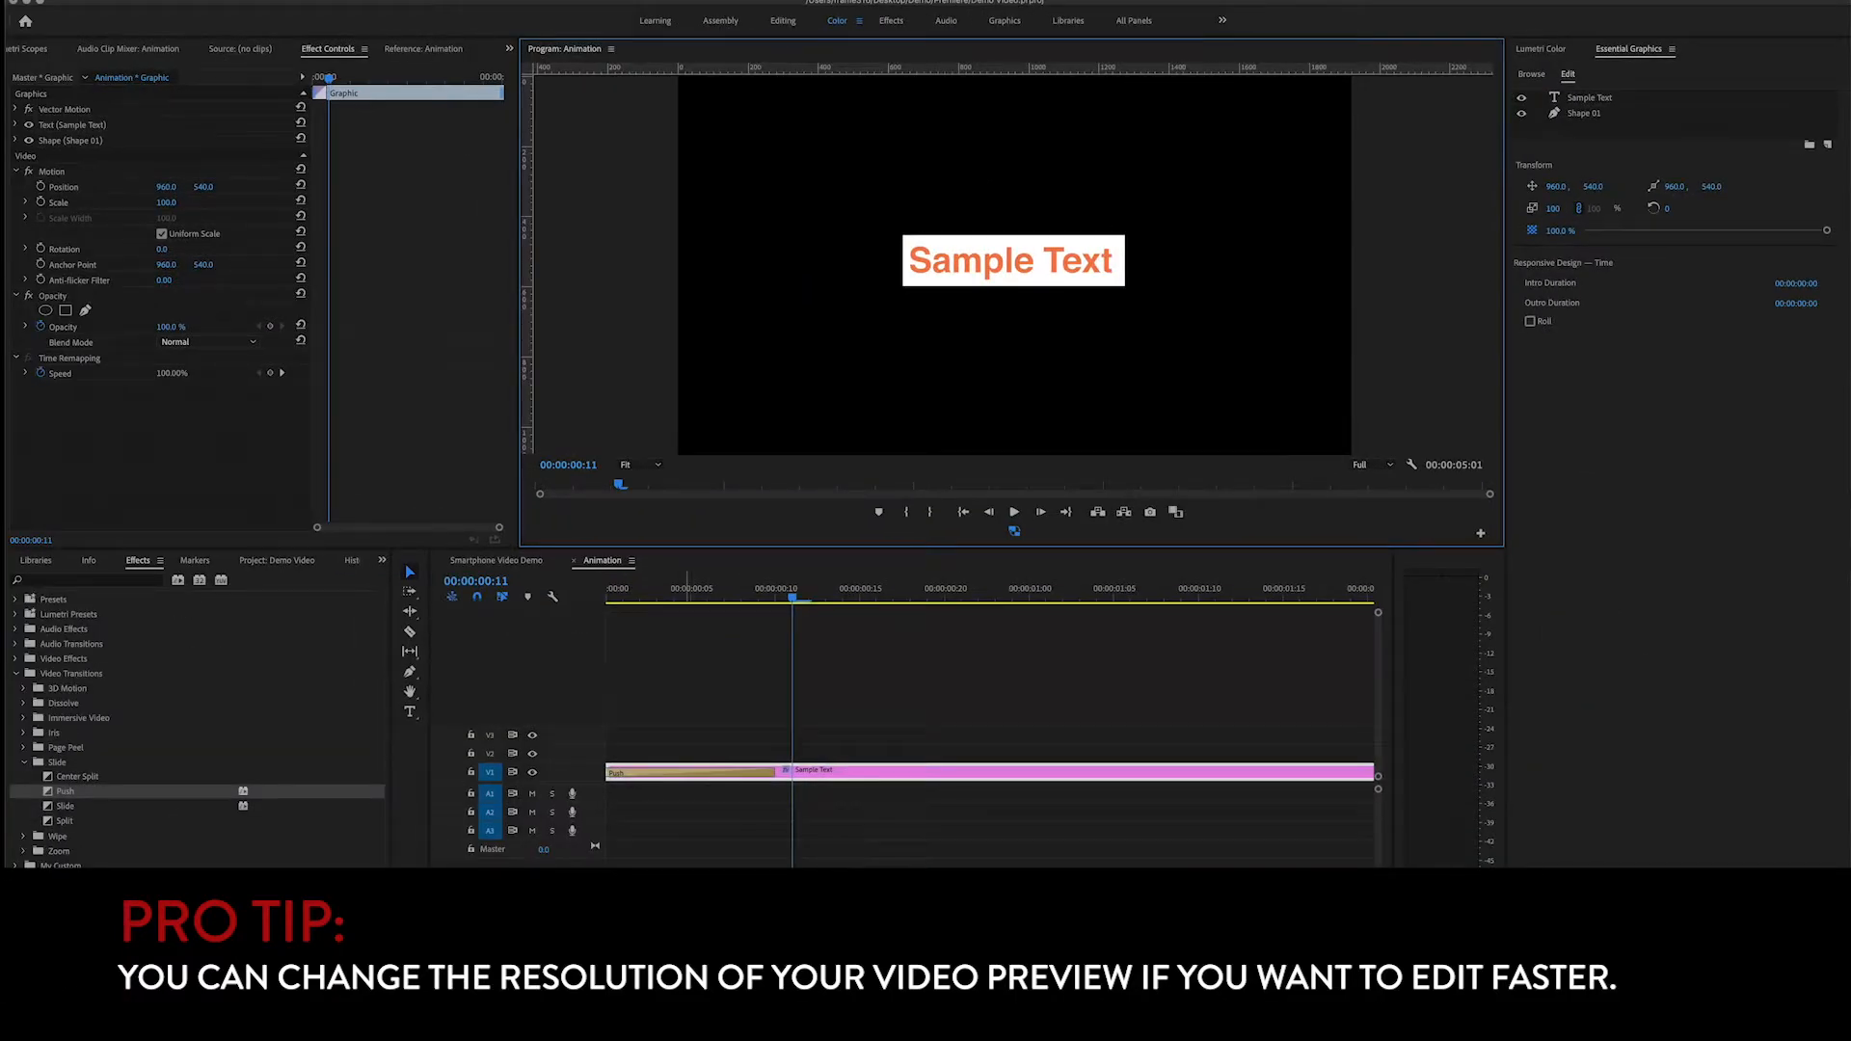
pyautogui.click(867, 749)
pyautogui.press('Up')
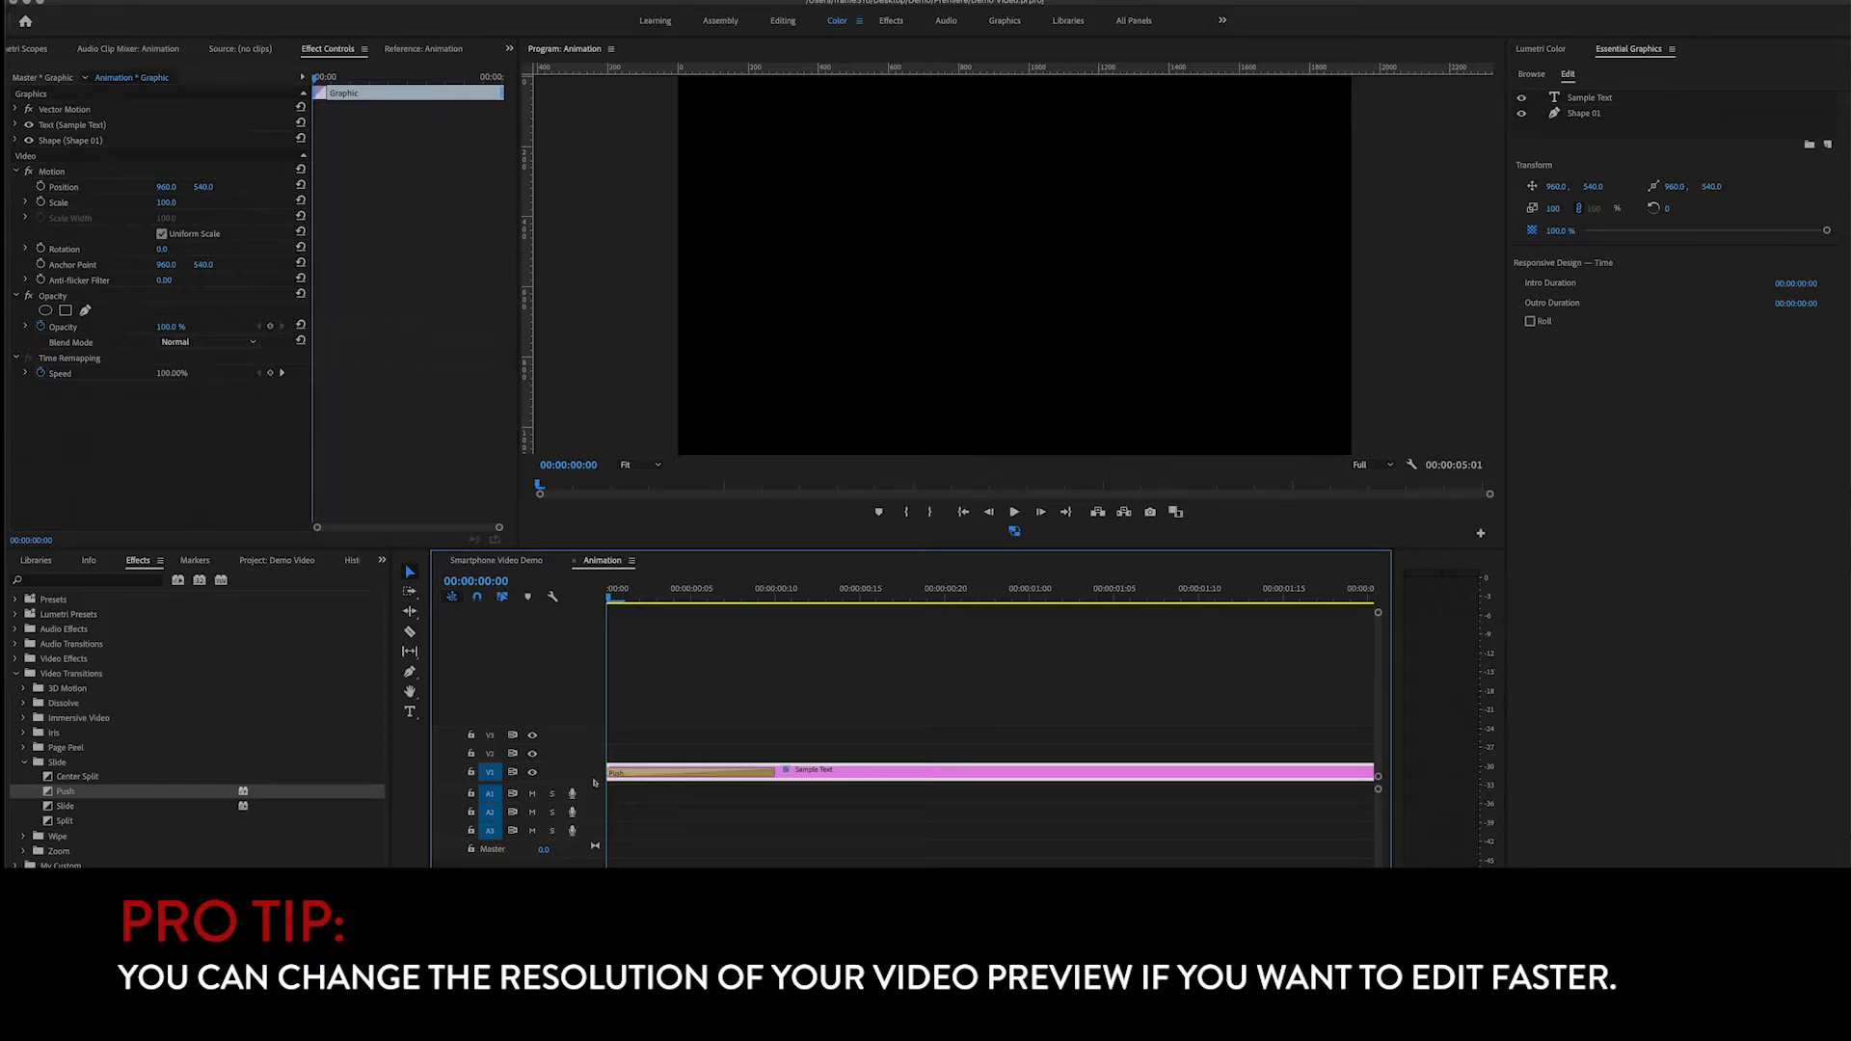
pyautogui.press('-')
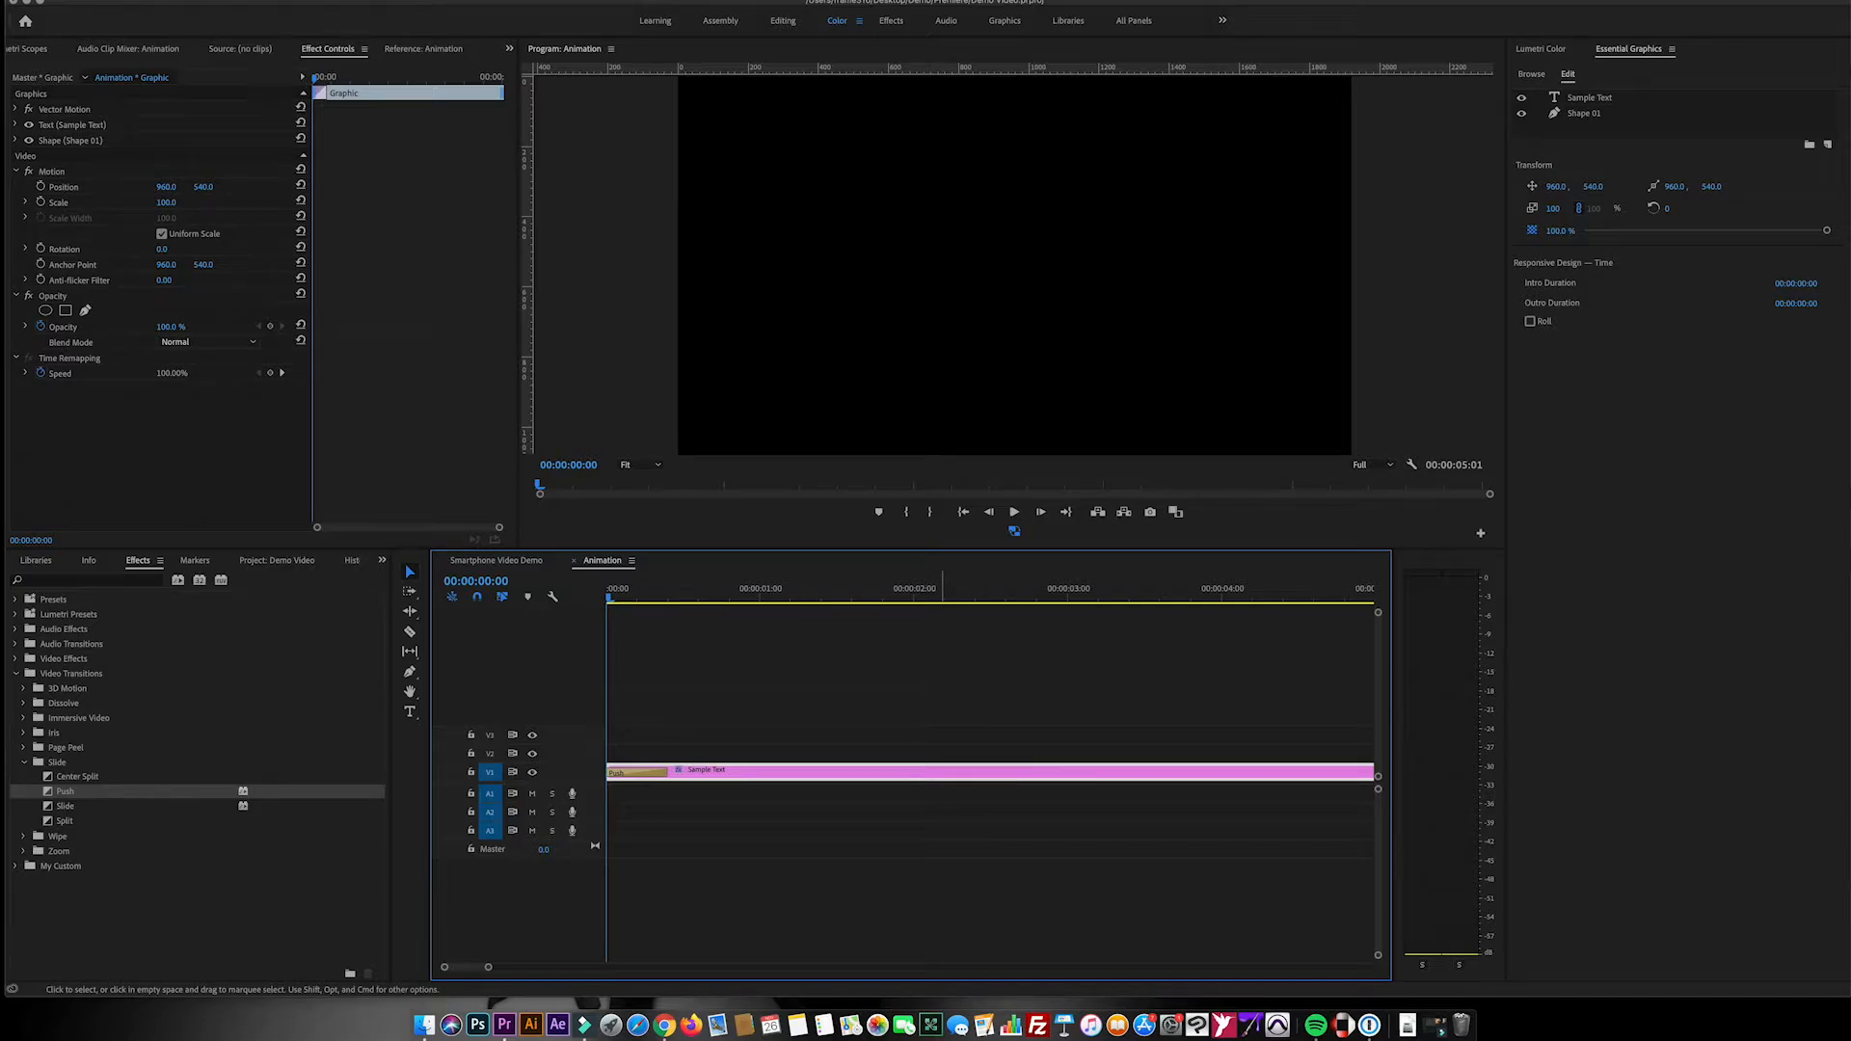
pyautogui.press('space')
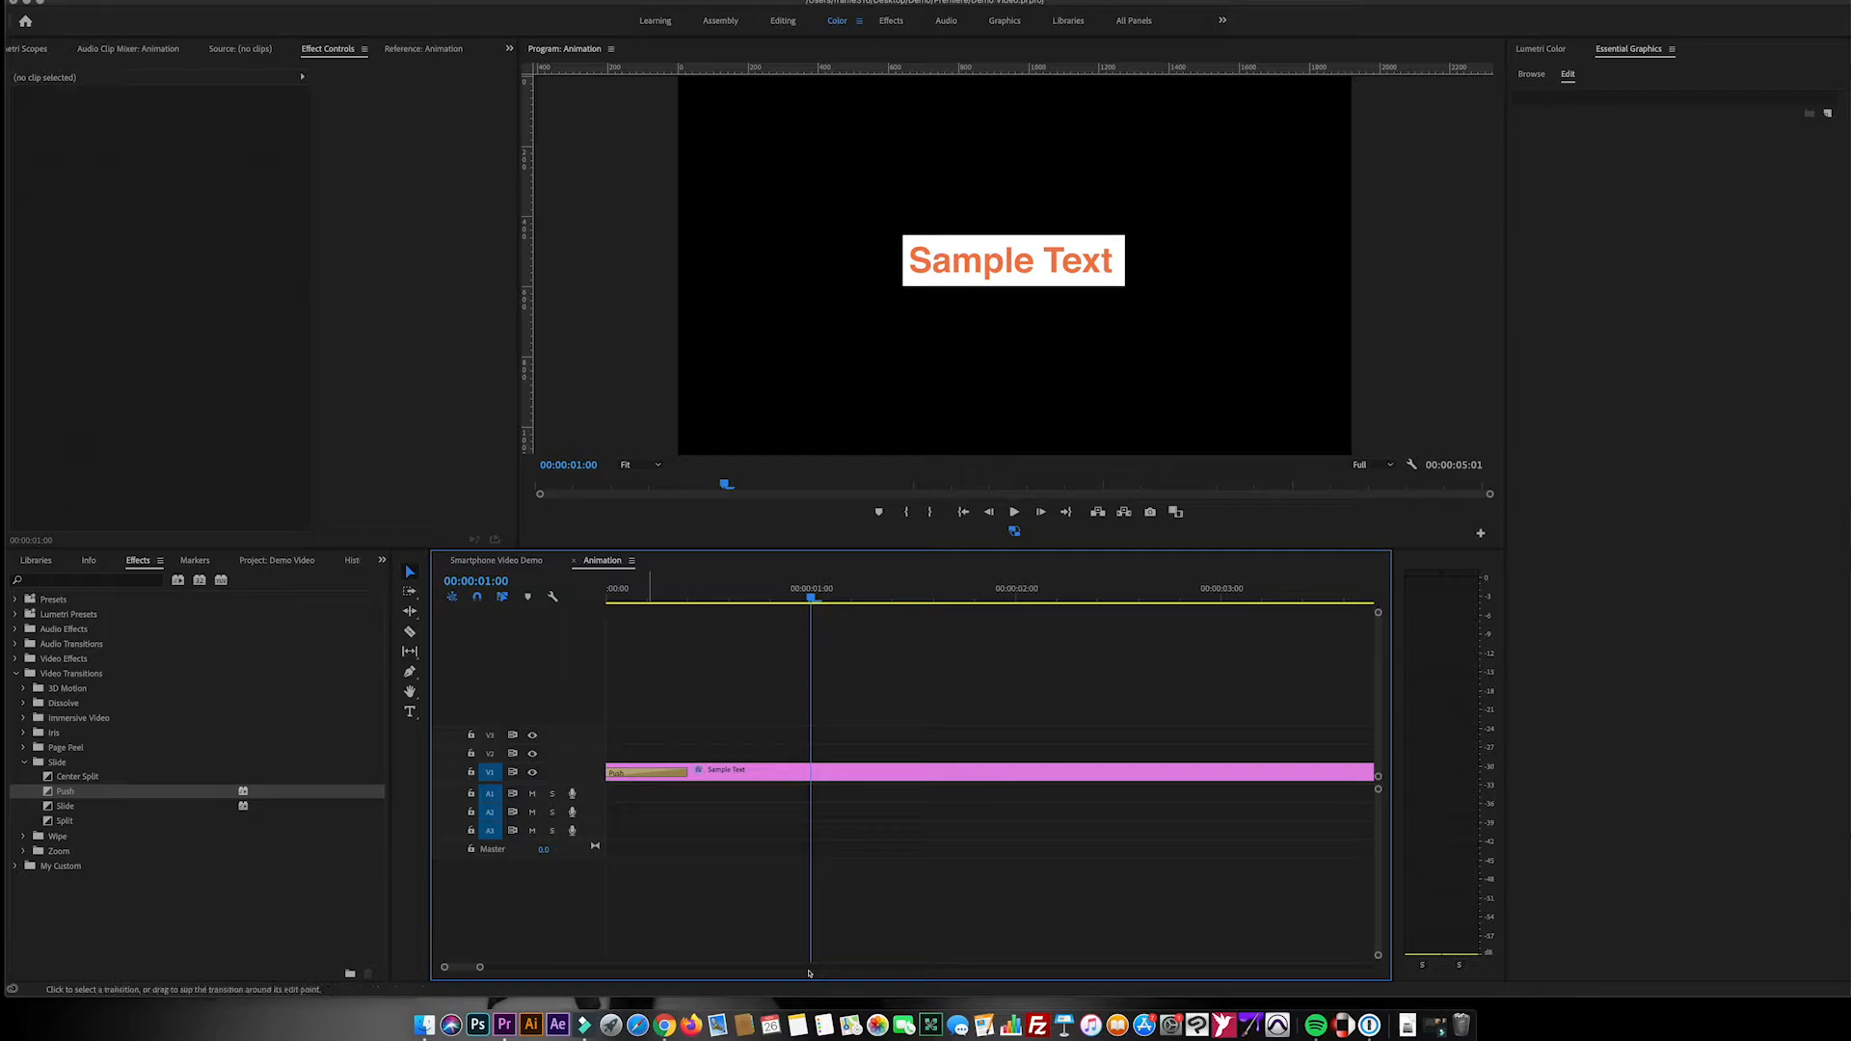
# Replay the sequence from its beginning to check which side the Push transition brings the title in from
pyautogui.click(646, 772)
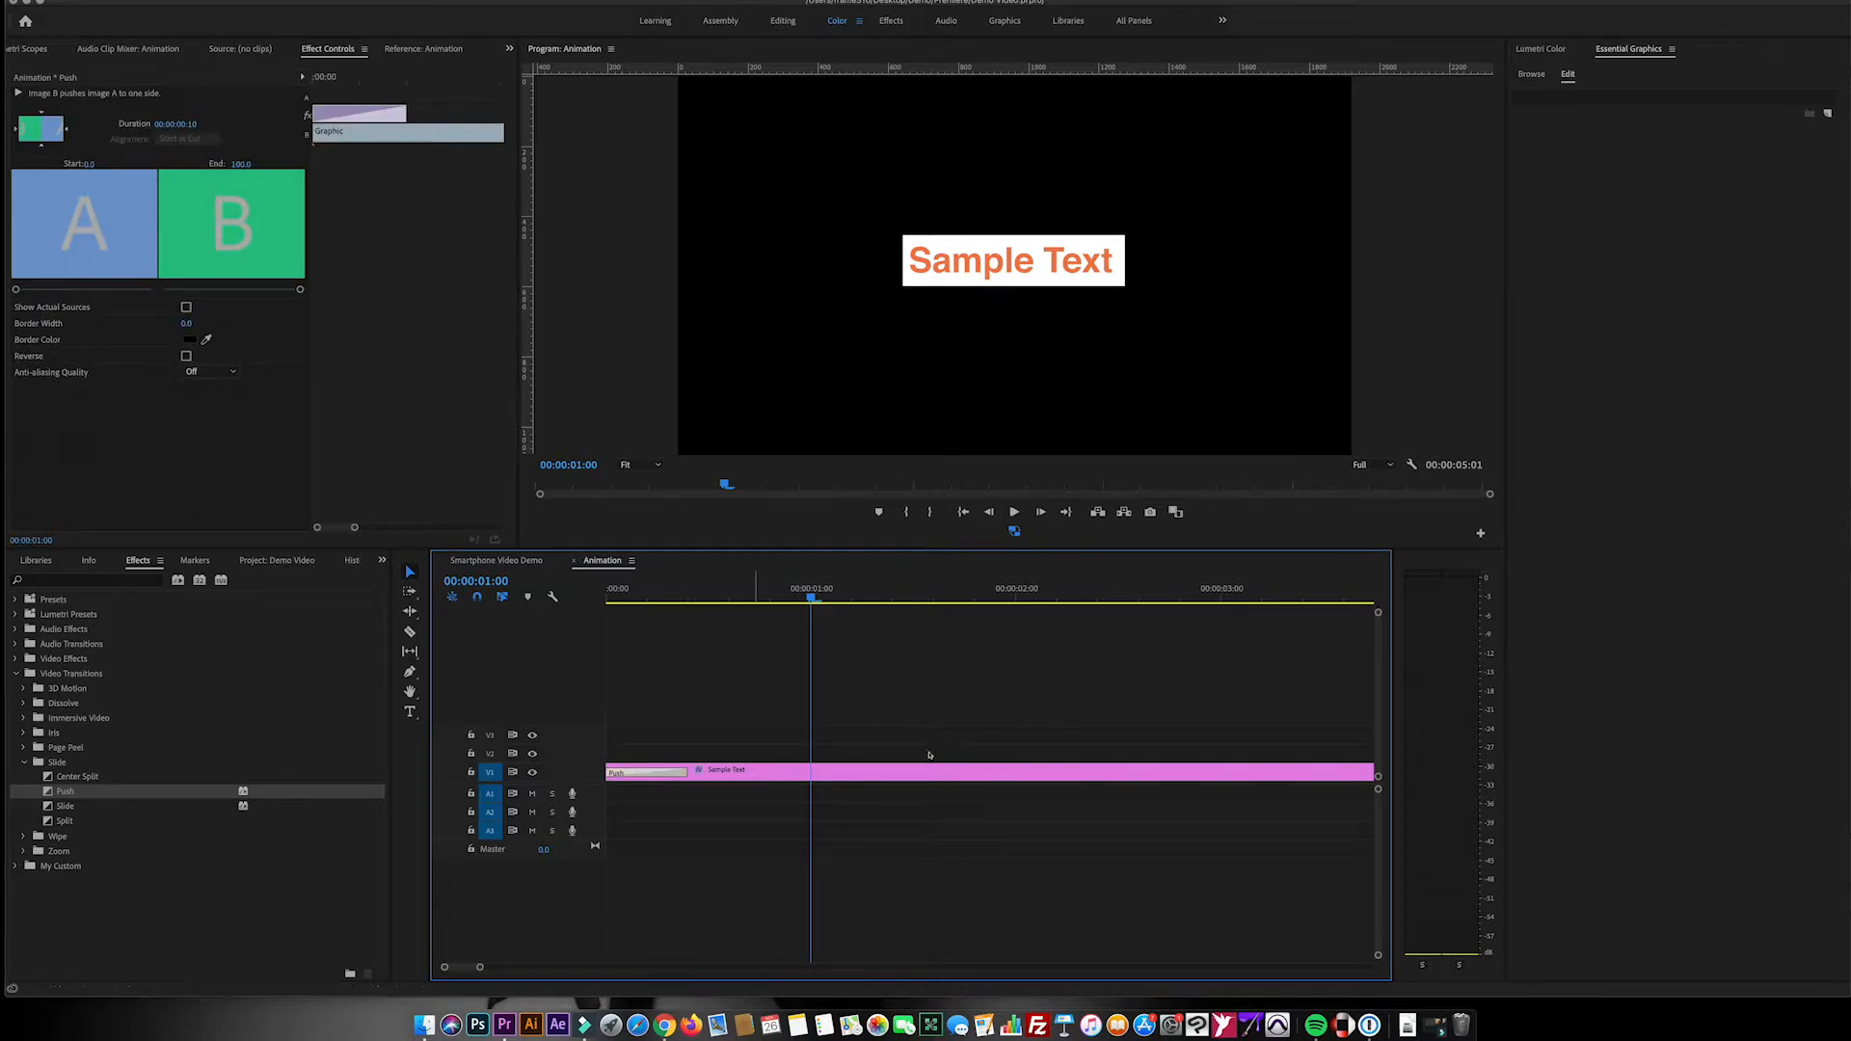
pyautogui.press('Home')
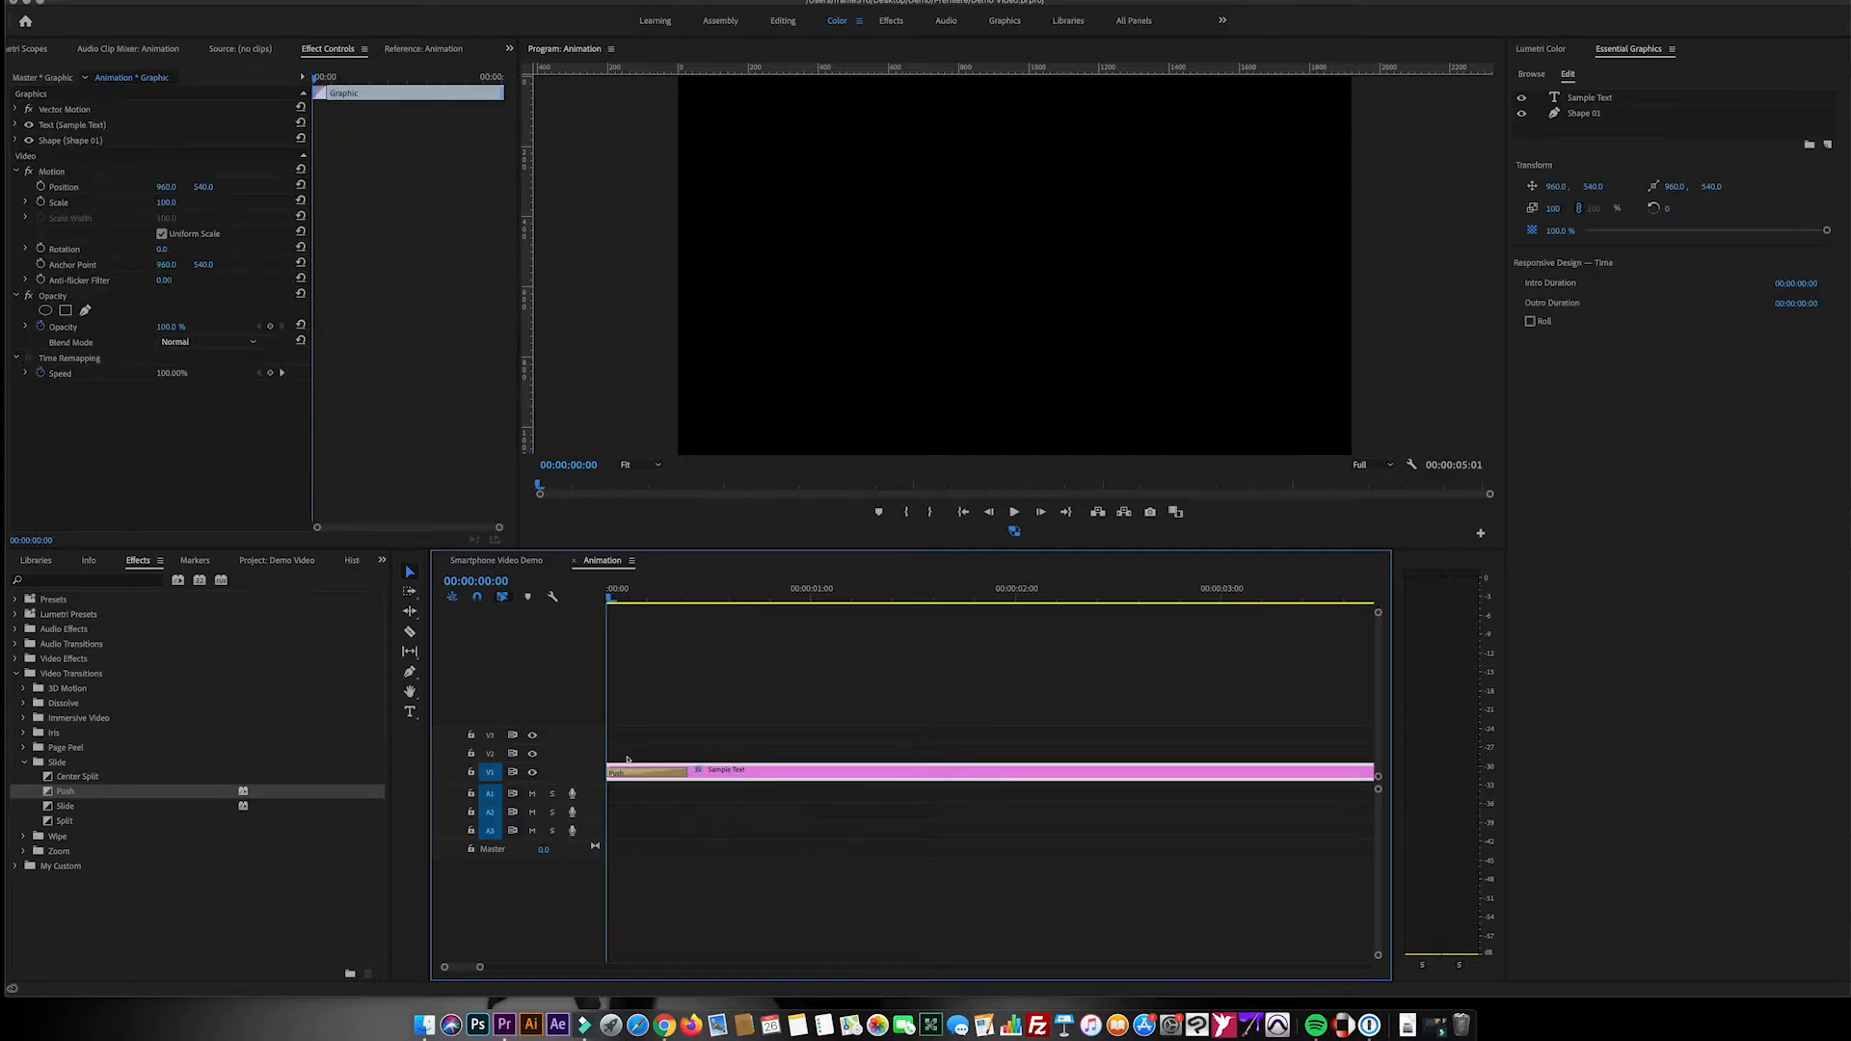
pyautogui.press('space')
pyautogui.press('space')
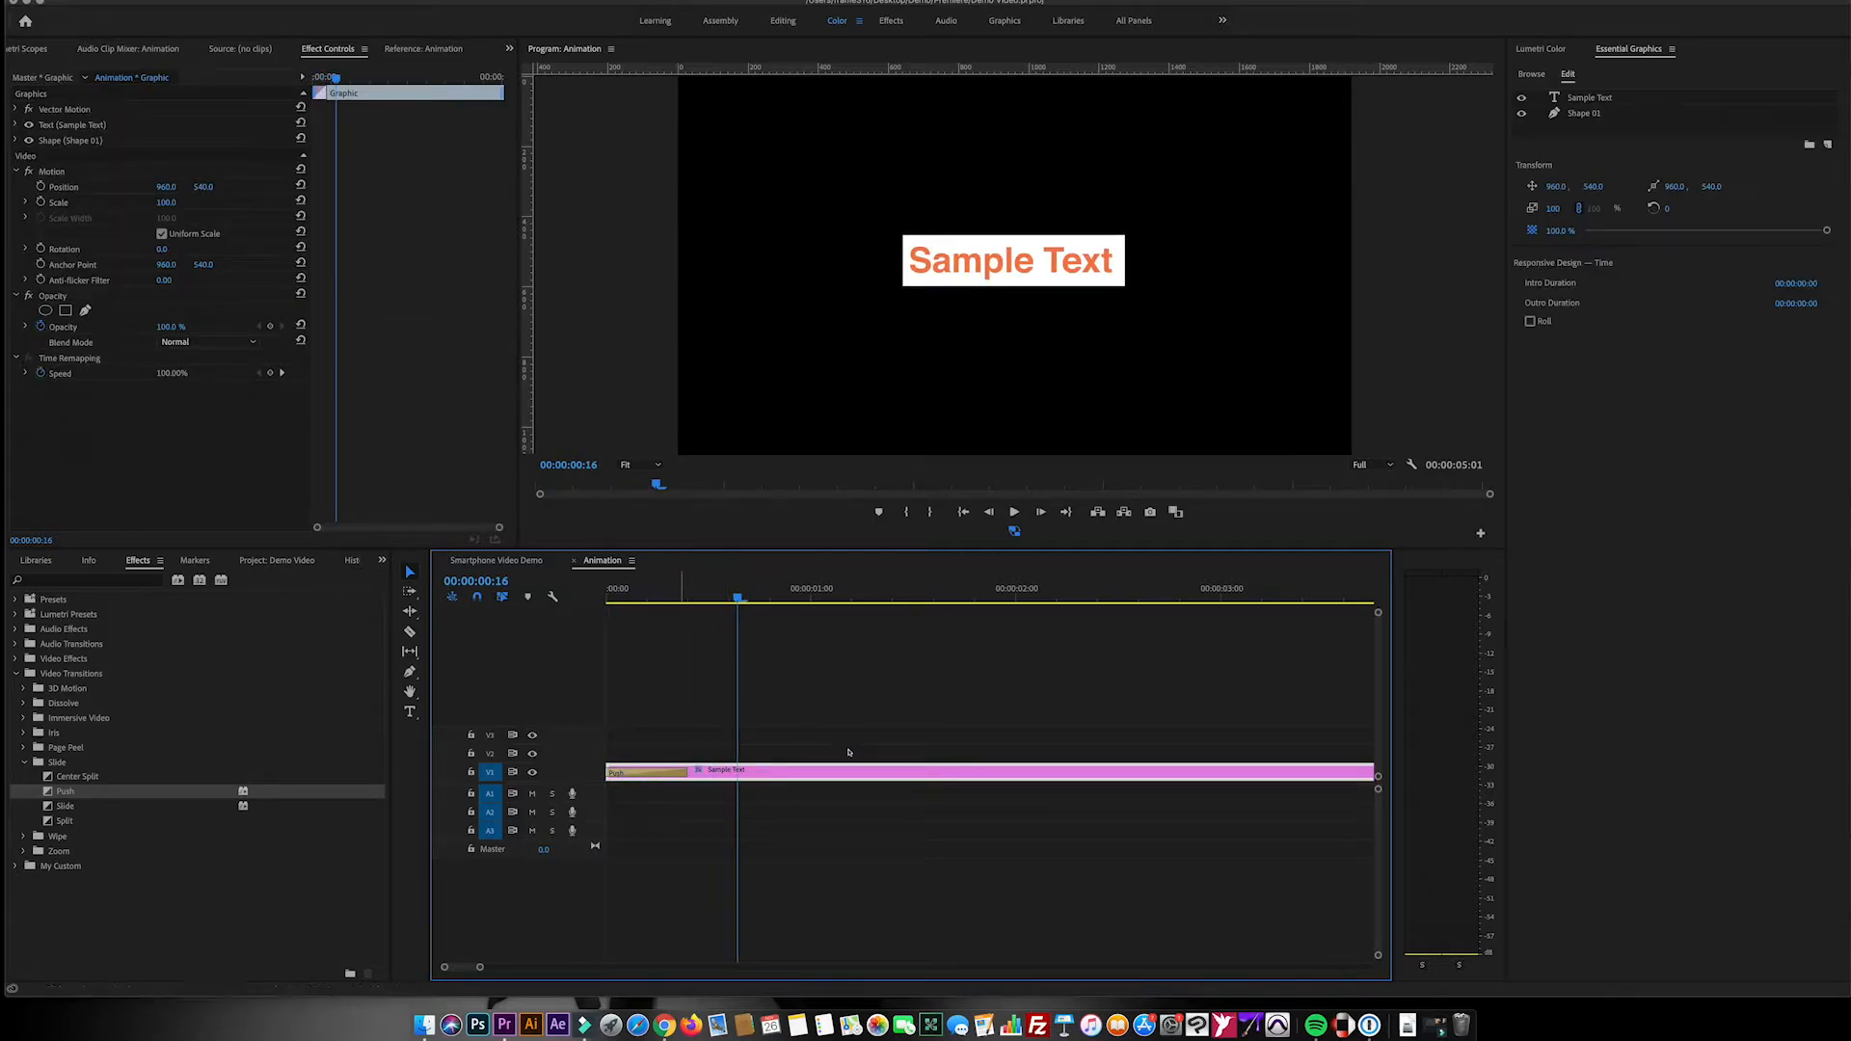
# Enable the Reverse option of the Push transition on the Sample Text clip
pyautogui.click(838, 938)
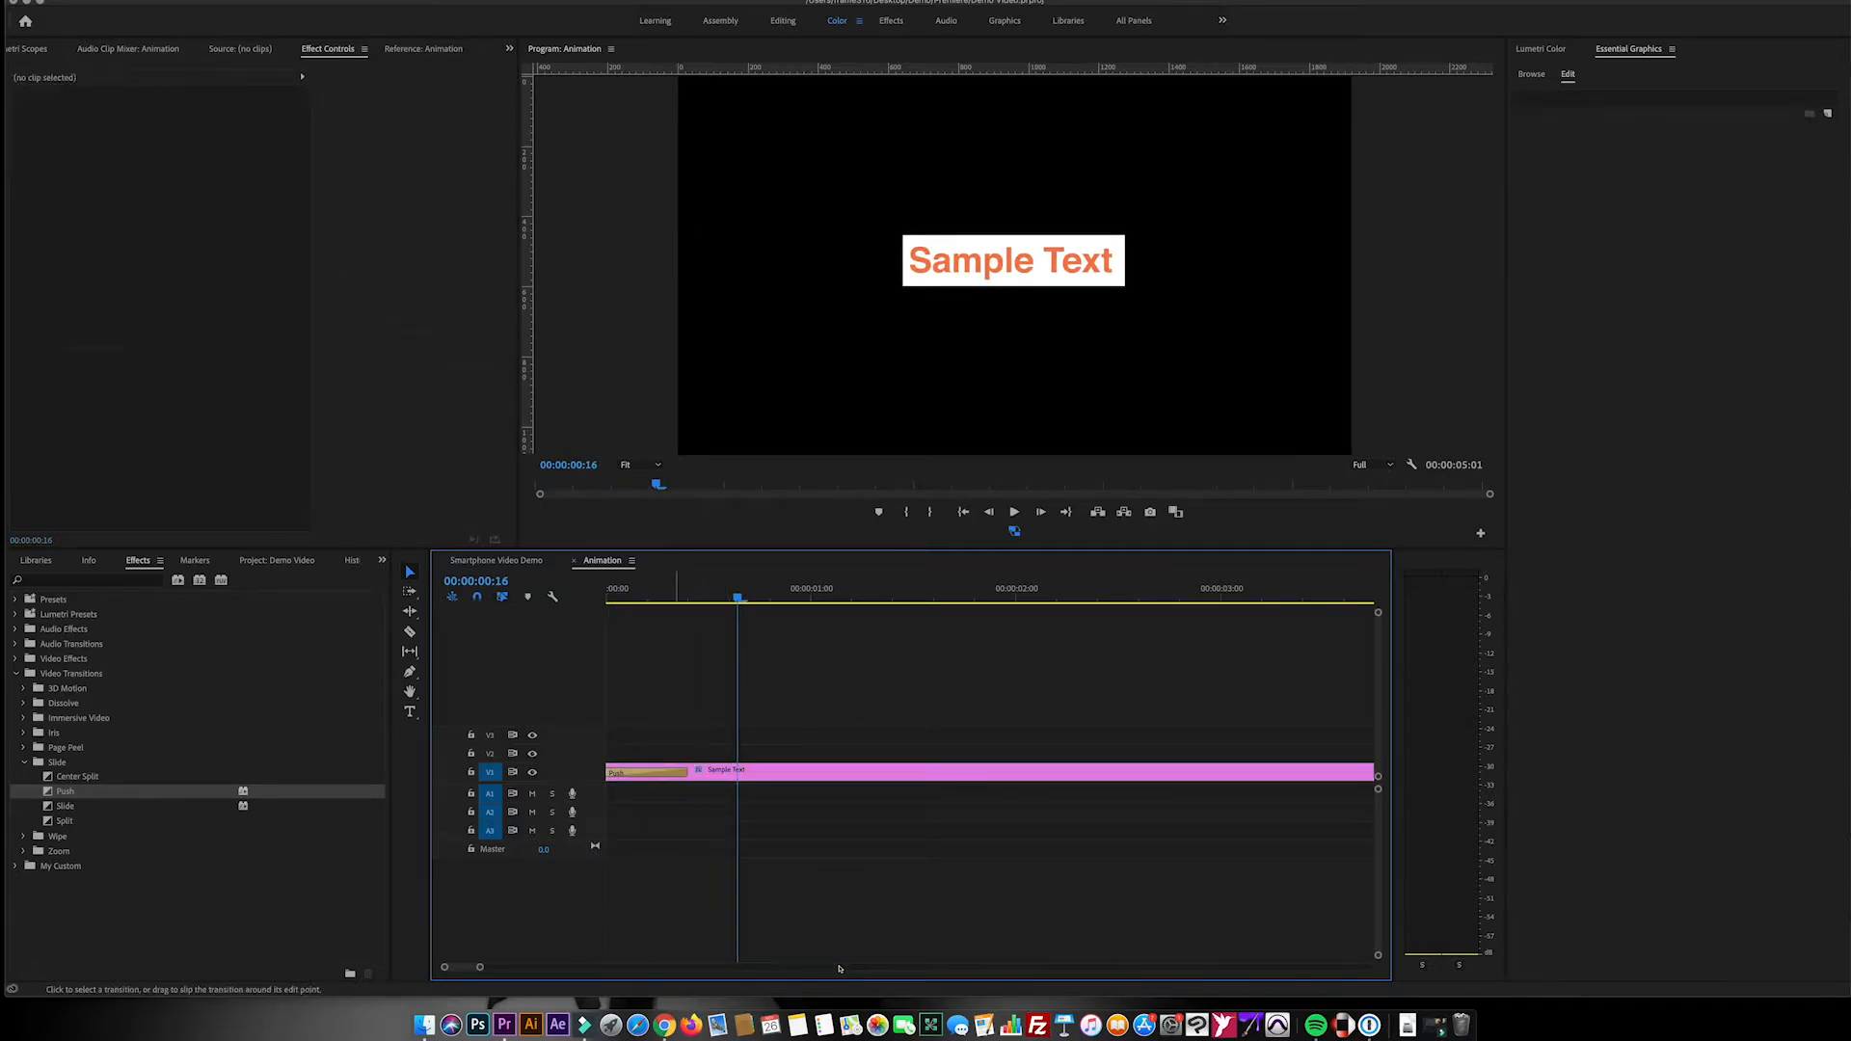
pyautogui.click(633, 774)
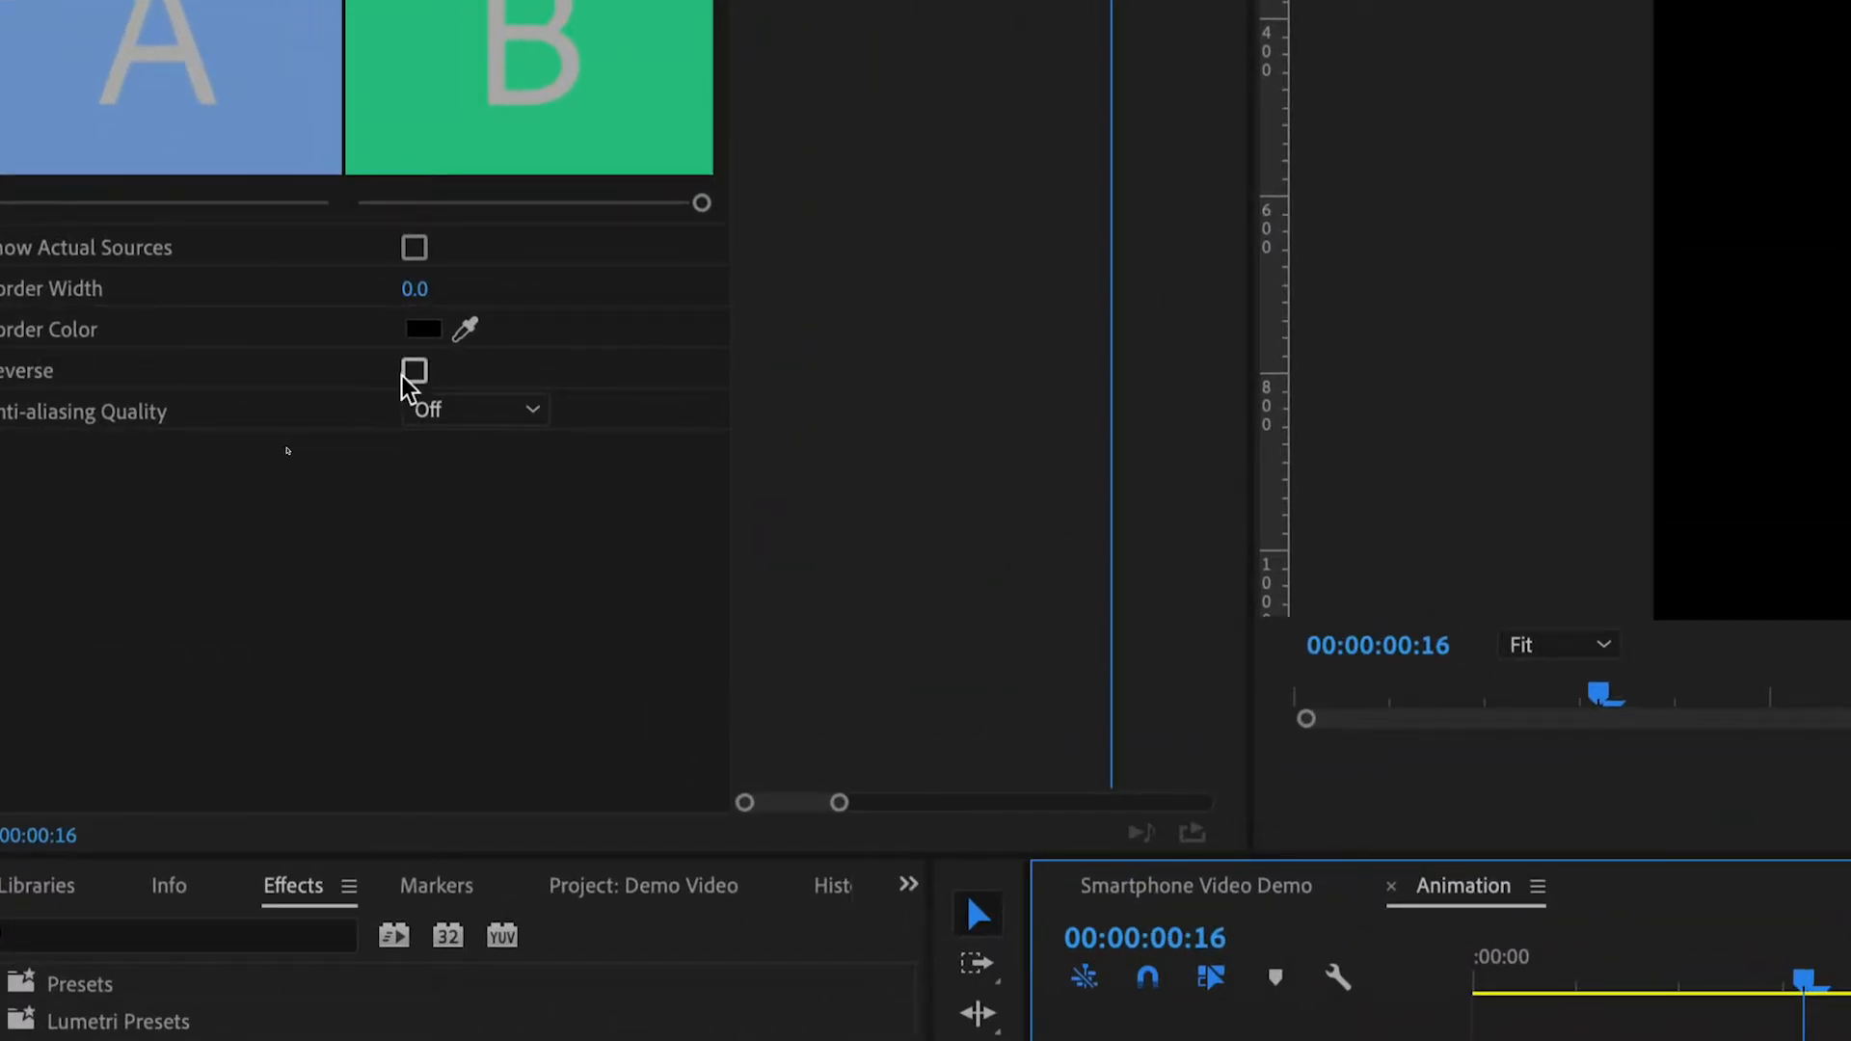
pyautogui.click(415, 374)
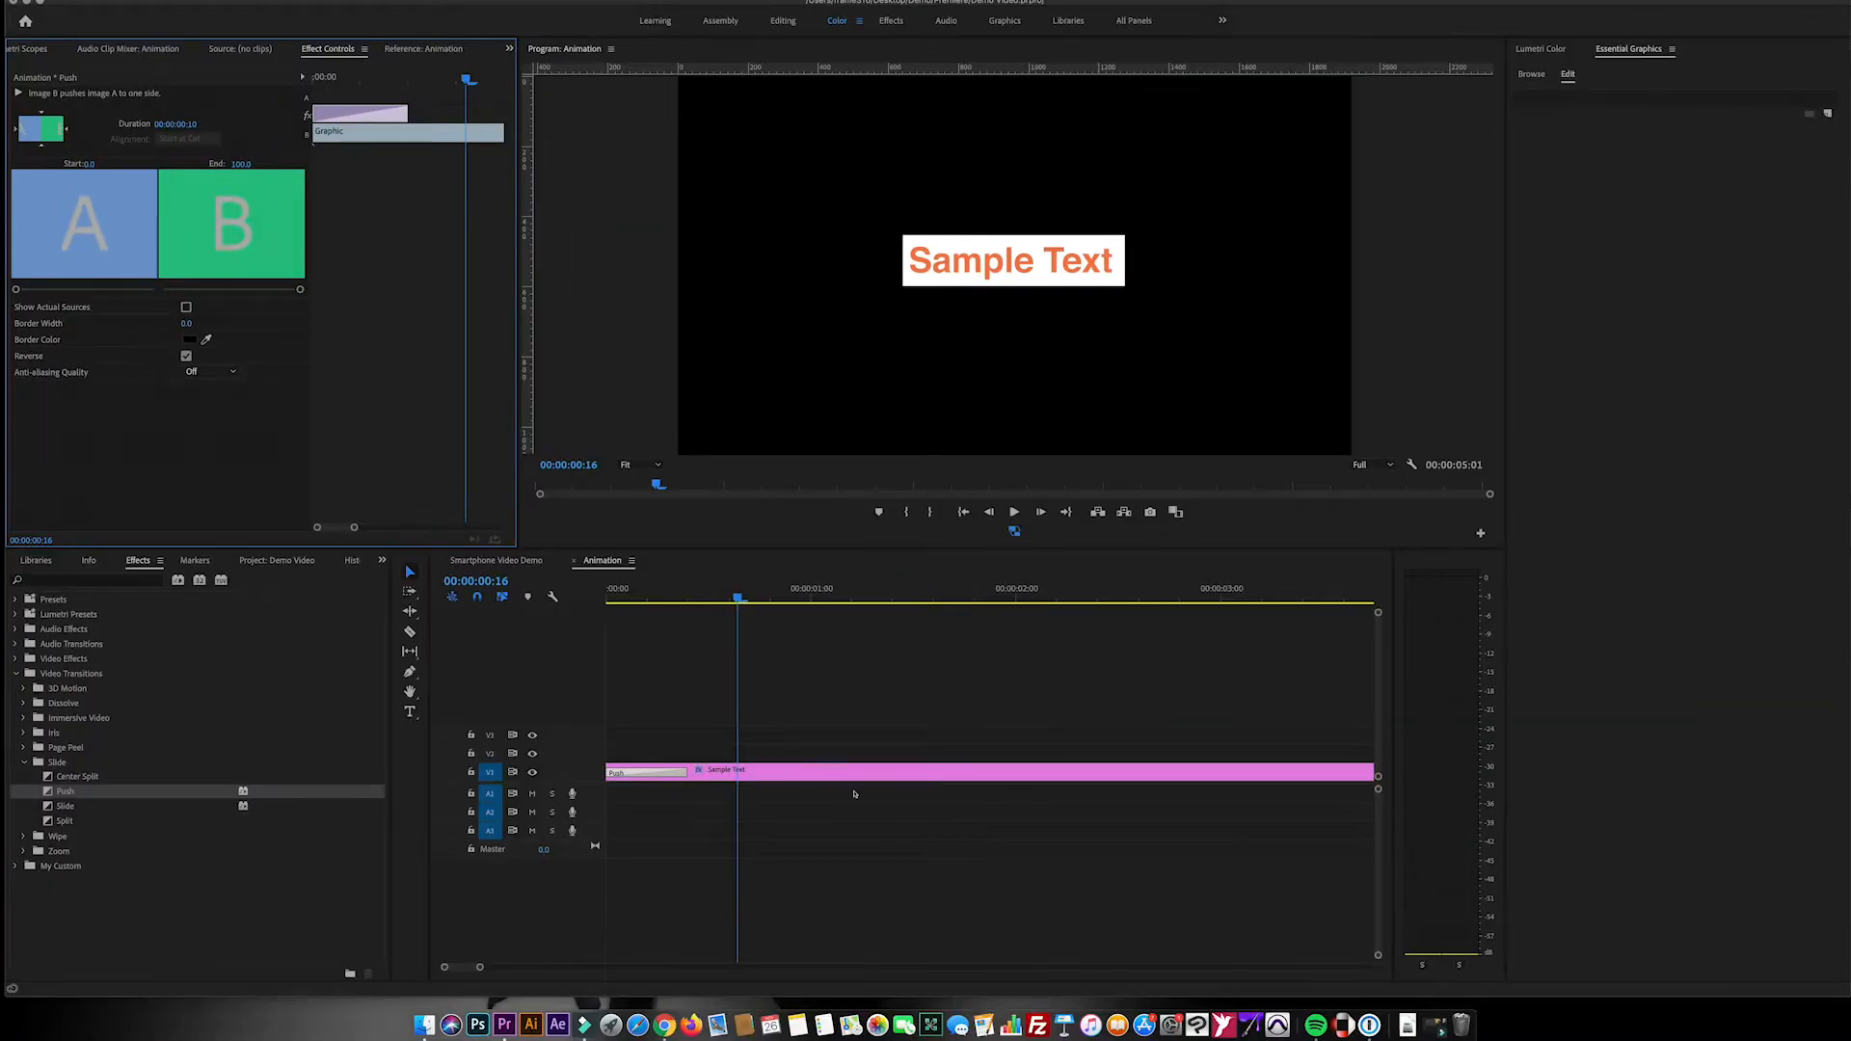
# Replay the opening of the sequence and inspect the frame at 00:00:00:05 to review the reversed Push movement
pyautogui.click(821, 750)
pyautogui.press('Home')
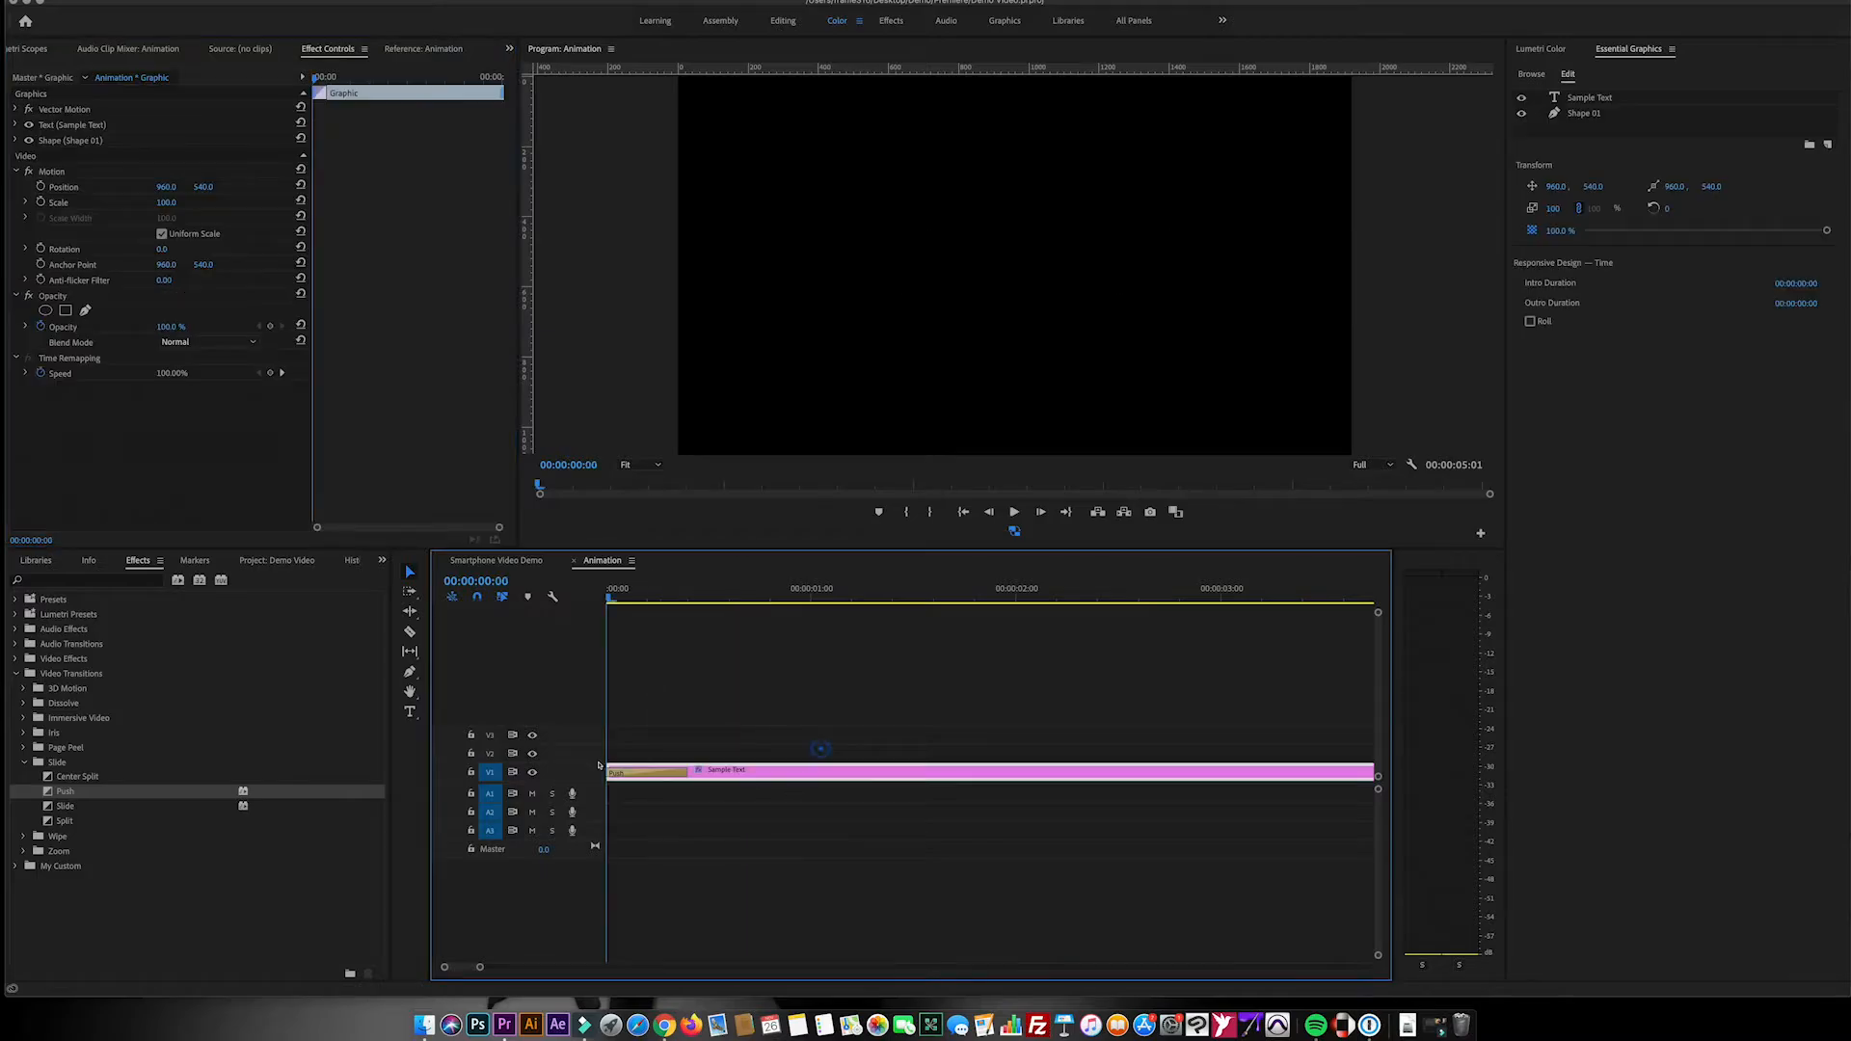
pyautogui.press('space')
pyautogui.press('space')
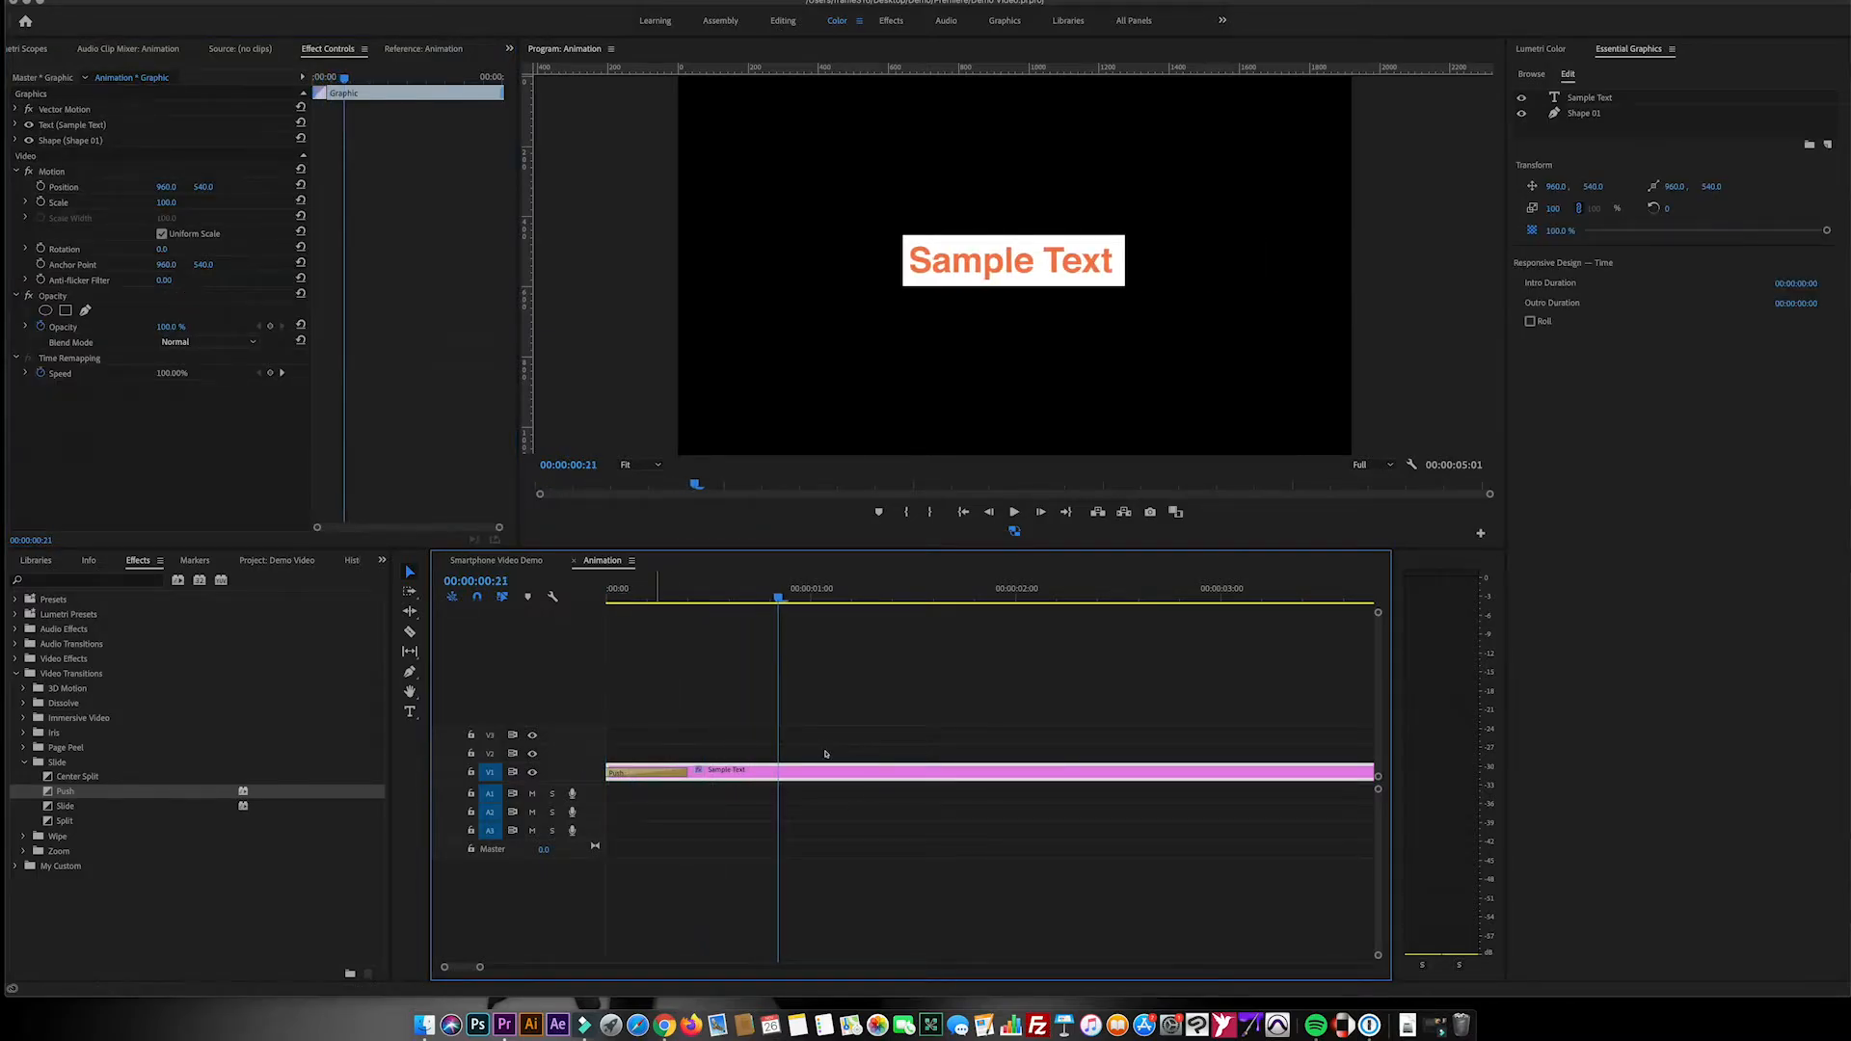
pyautogui.click(829, 744)
pyautogui.press('Home')
pyautogui.press('space')
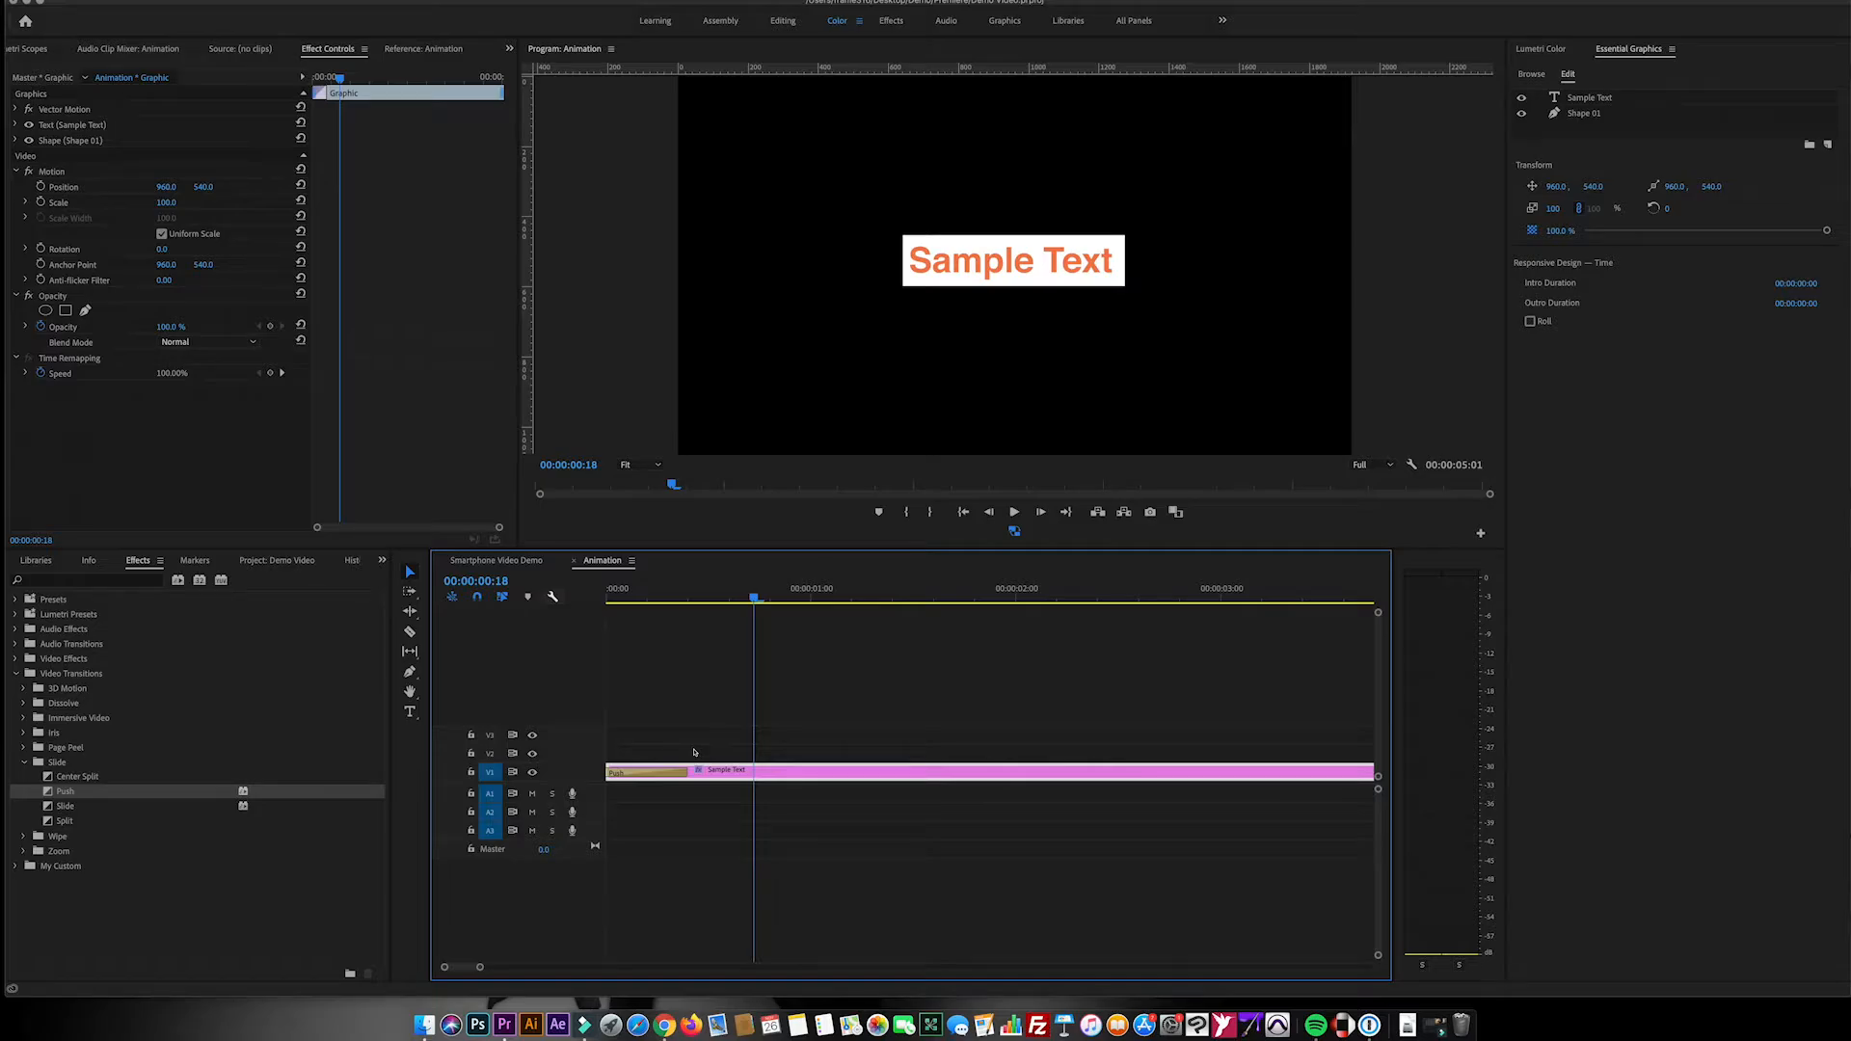
pyautogui.press('-')
pyautogui.press('=')
pyautogui.press('=')
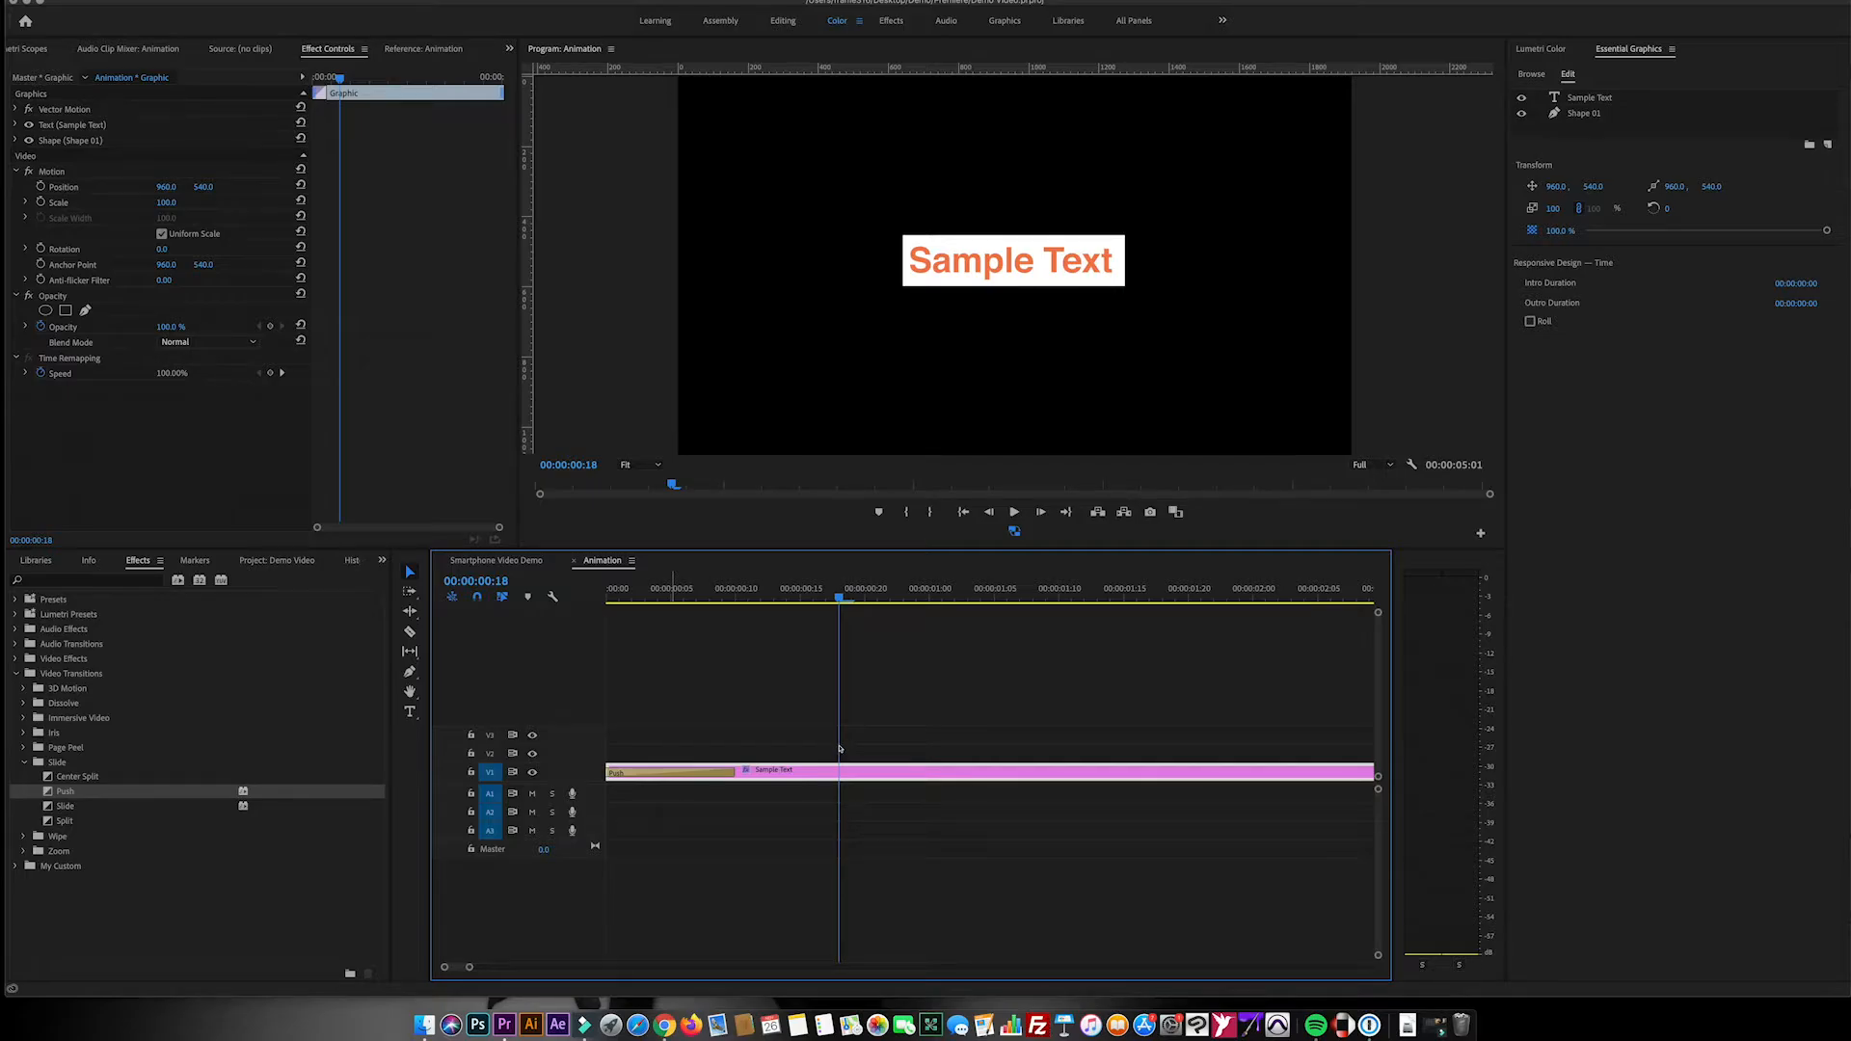
pyautogui.click(673, 589)
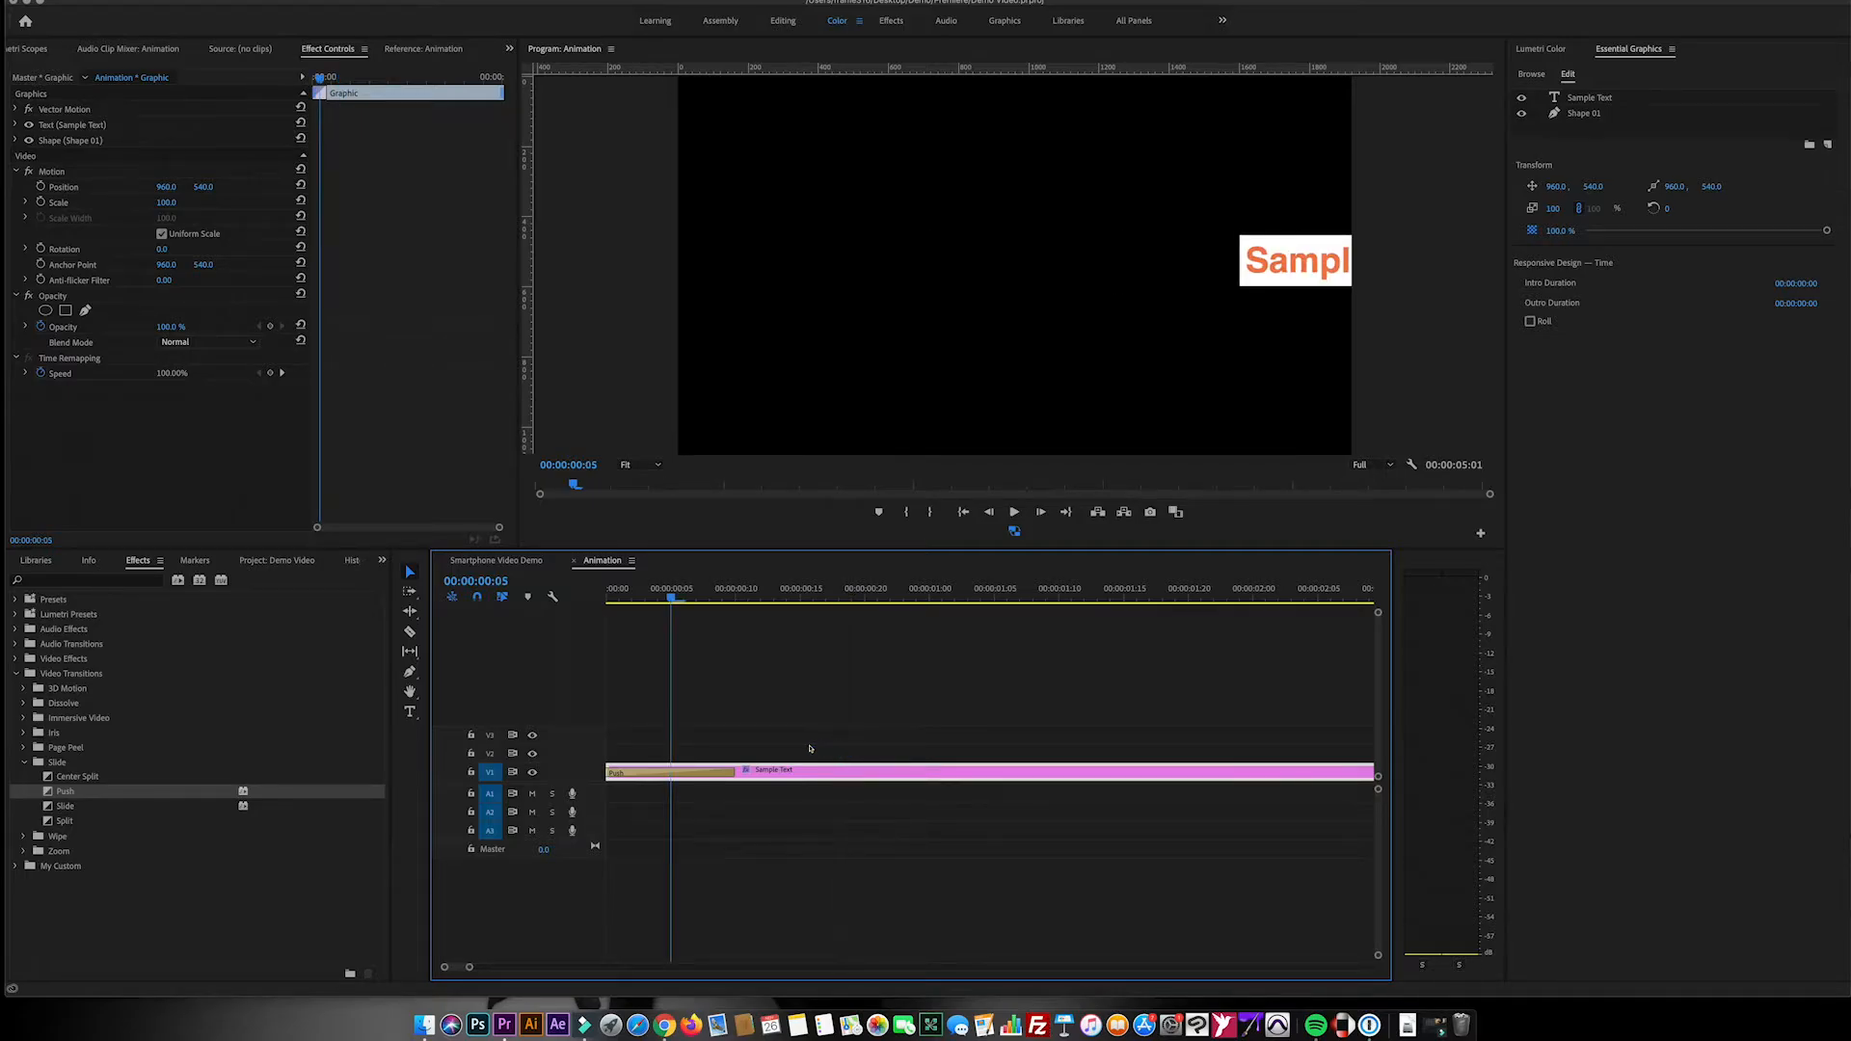
pyautogui.press('Home')
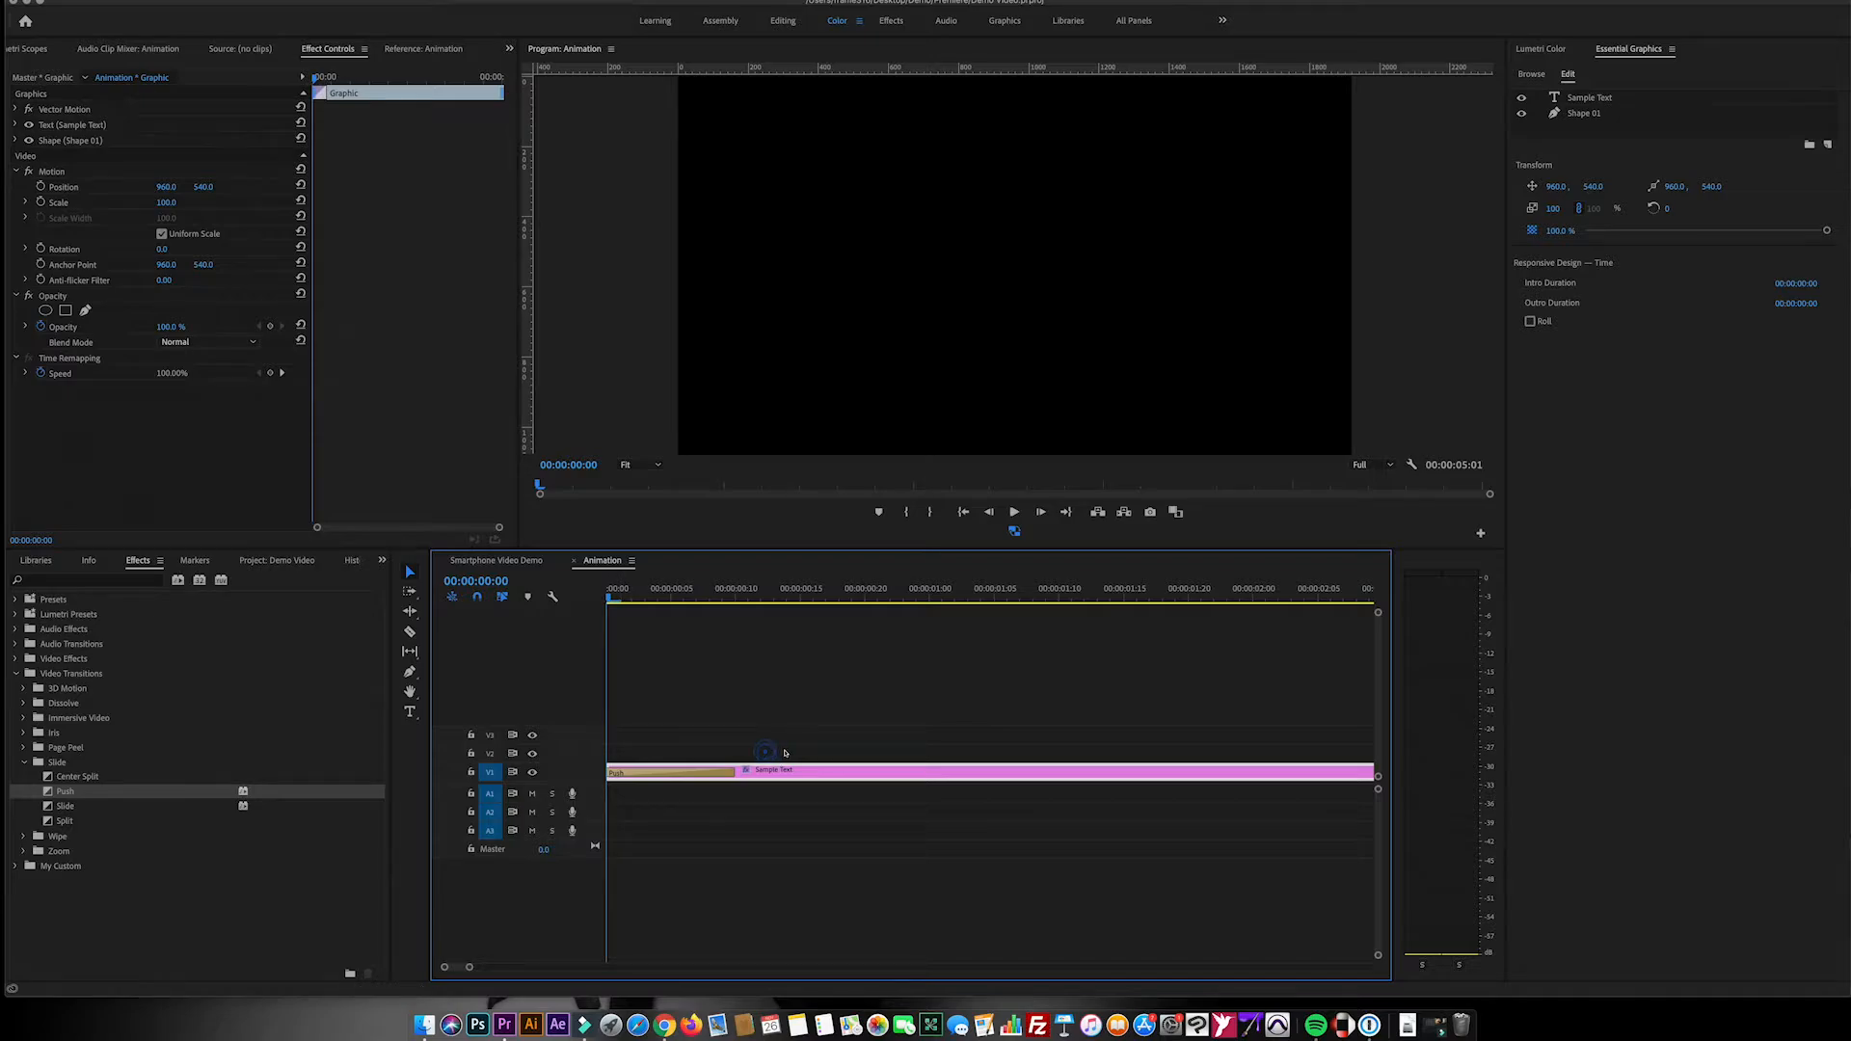
pyautogui.press('space')
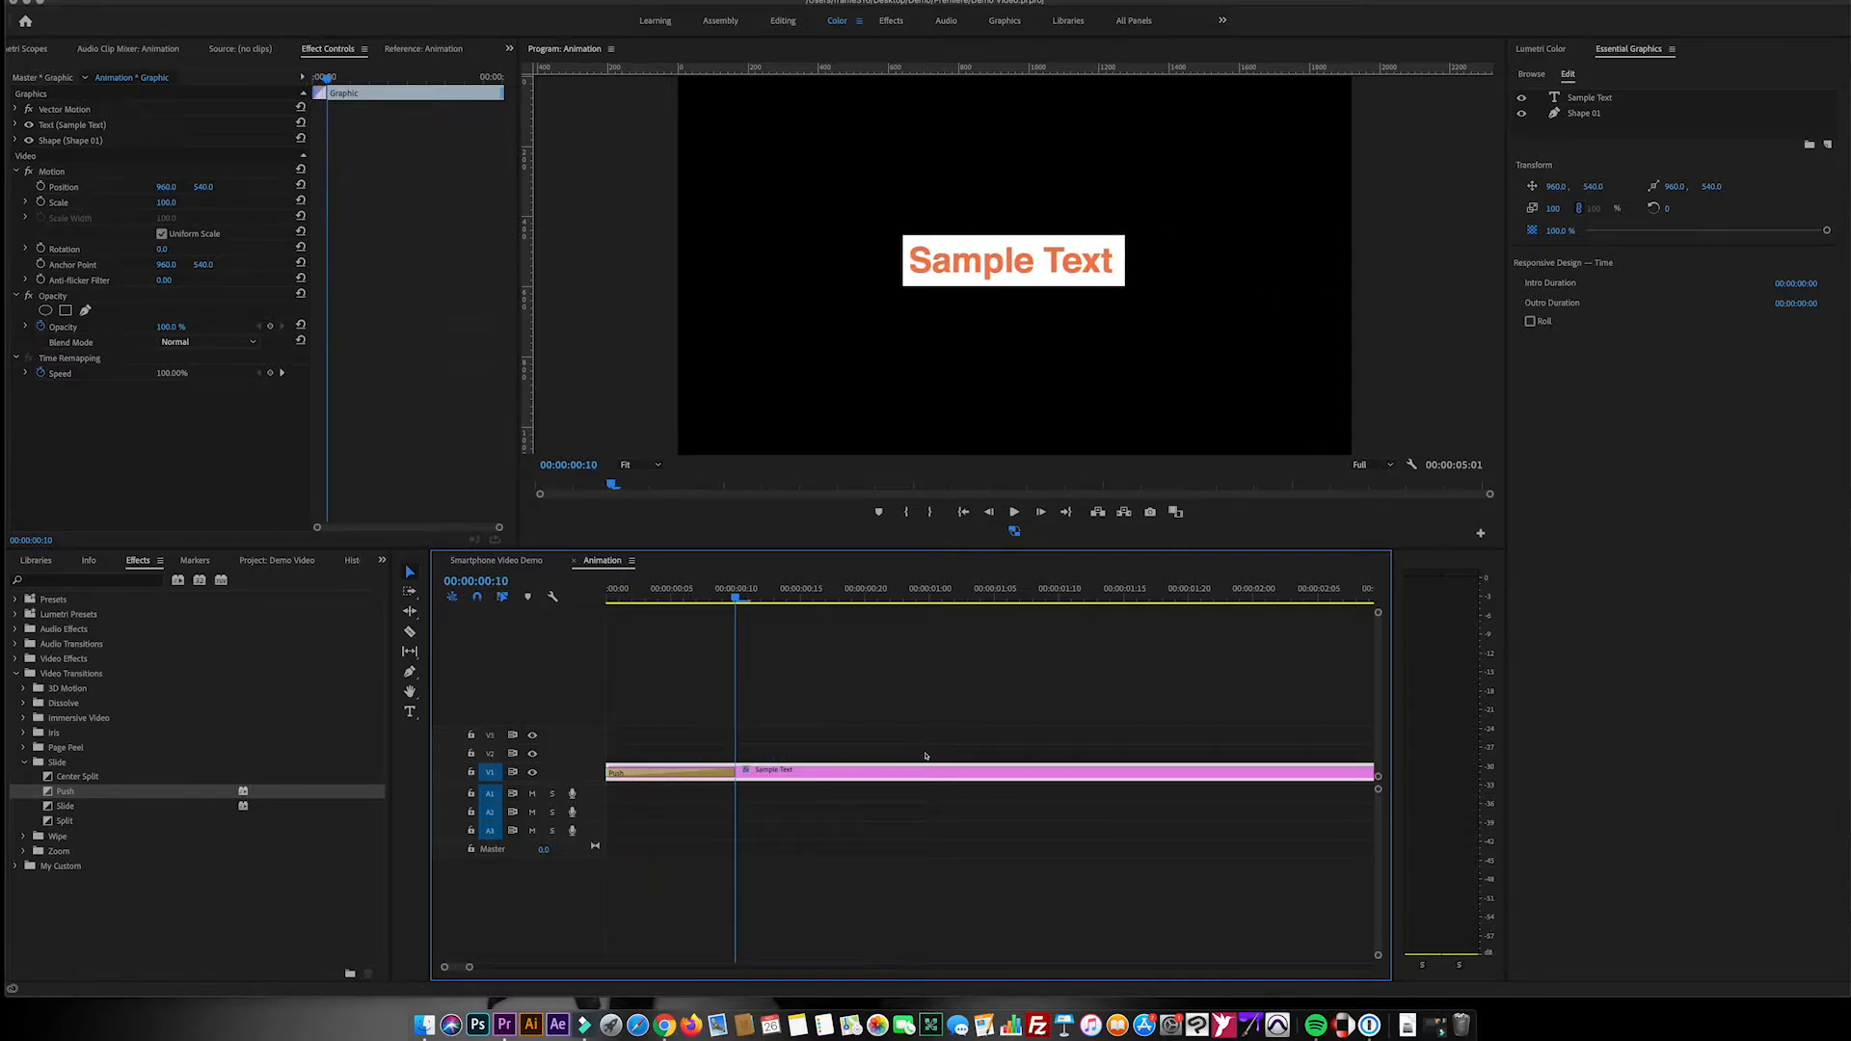
# Delete the Push transition from the start of the Sample Text clip
pyautogui.click(847, 851)
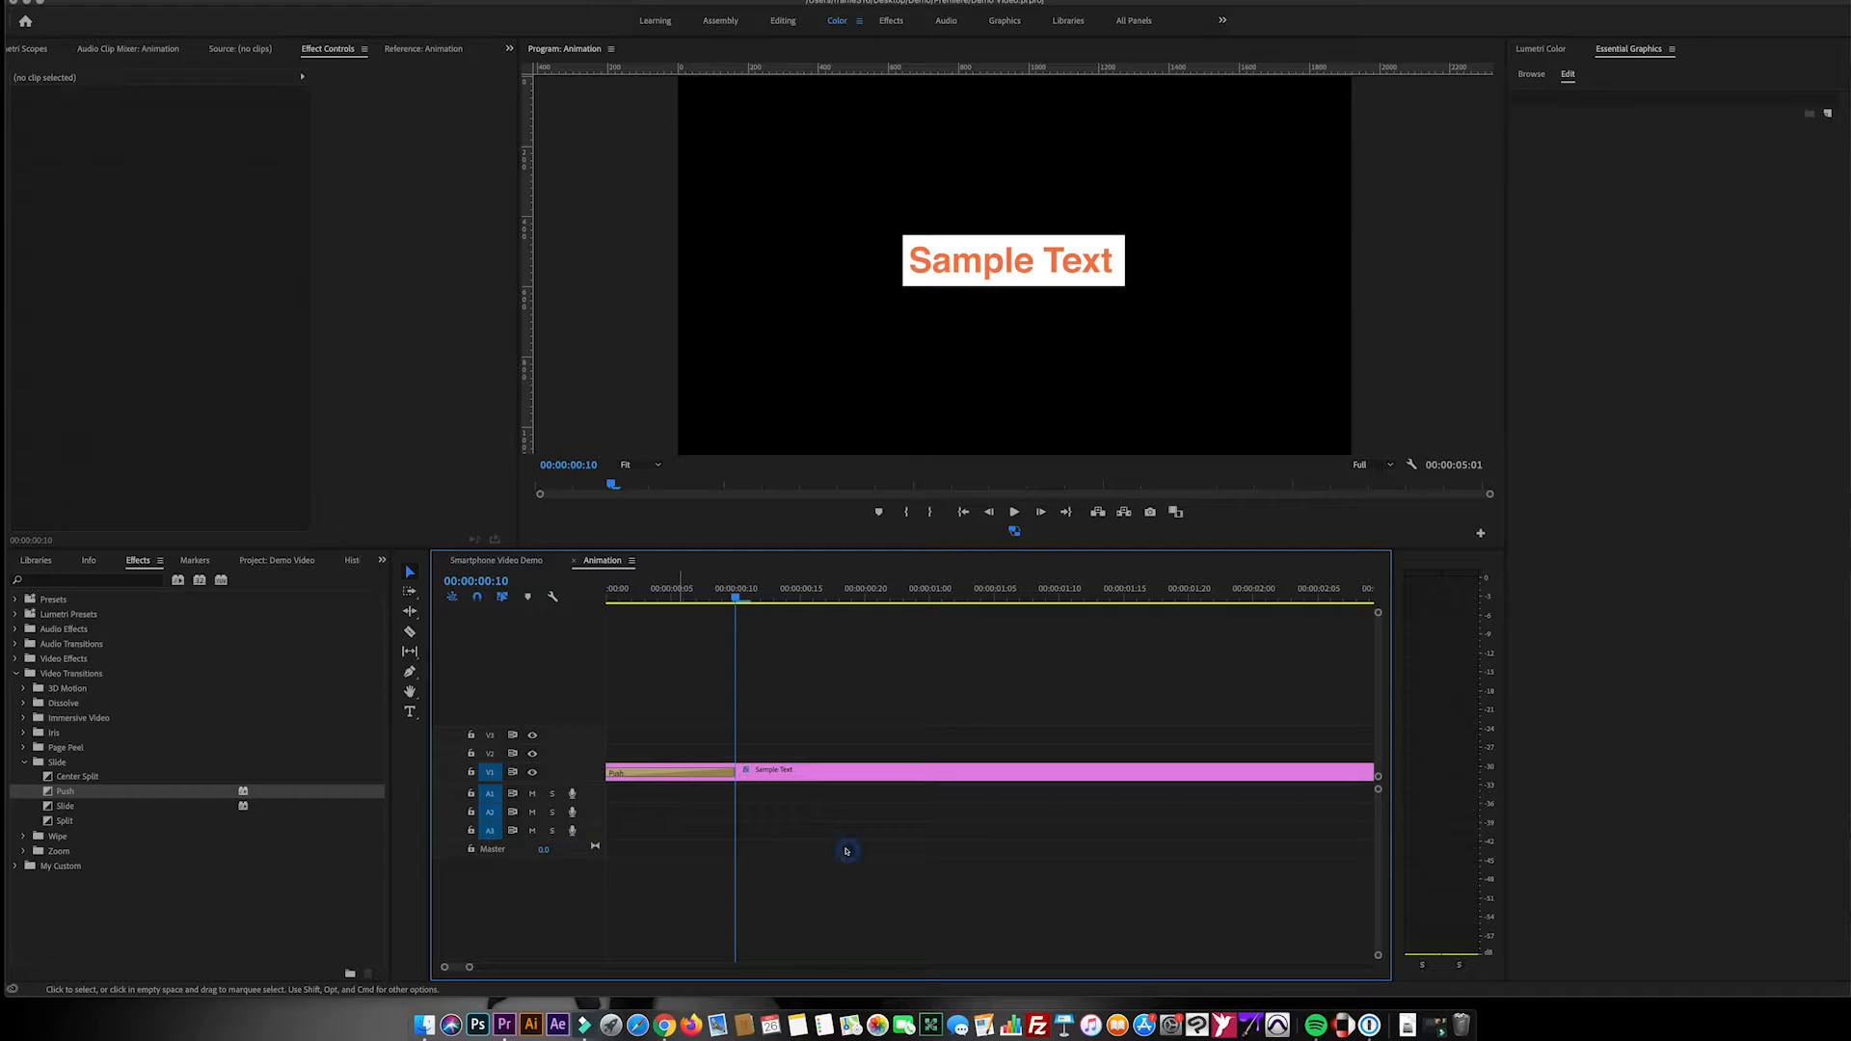
pyautogui.click(847, 852)
pyautogui.click(888, 975)
pyautogui.press('Delete')
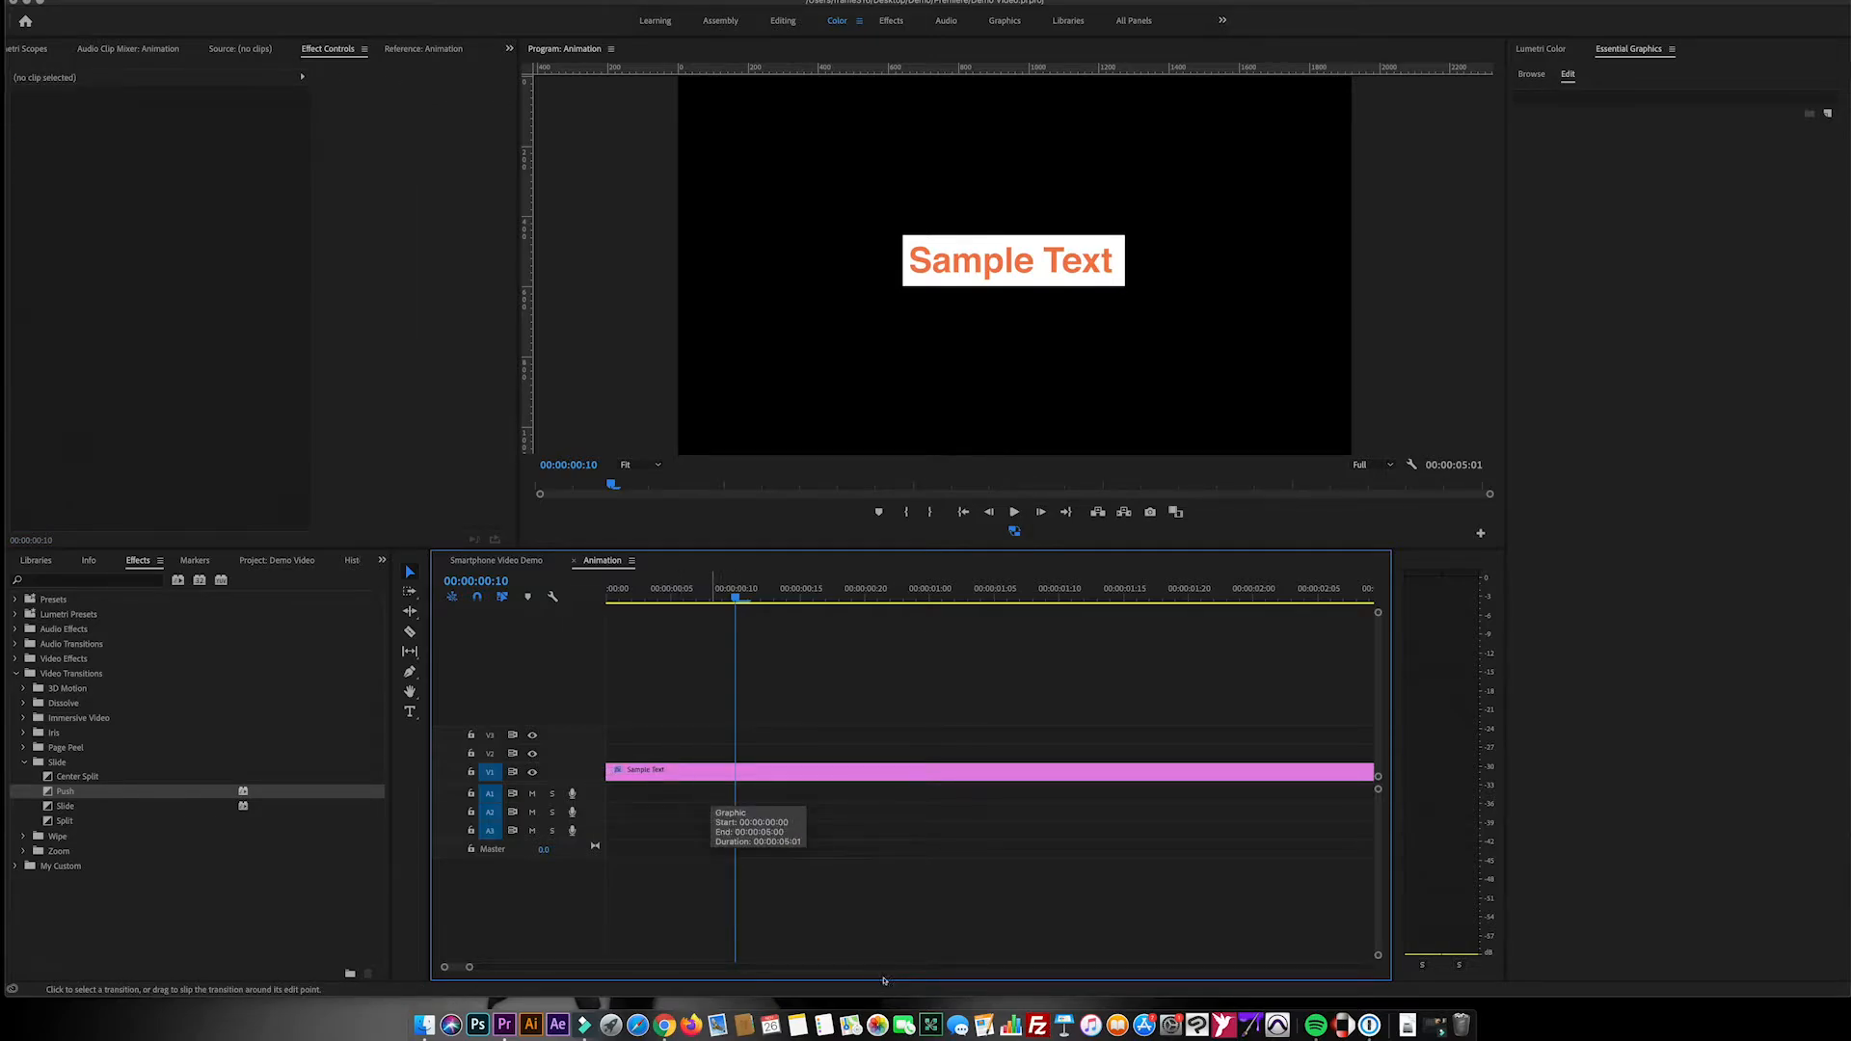
# Select the Sample Text clip and examine its Motion, Opacity and Time Remapping settings, including the effect of the Uniform Scale option
pyautogui.moveTo(469, 967)
pyautogui.mouseDown()
pyautogui.moveTo(569, 967)
pyautogui.moveTo(461, 967)
pyautogui.mouseUp()
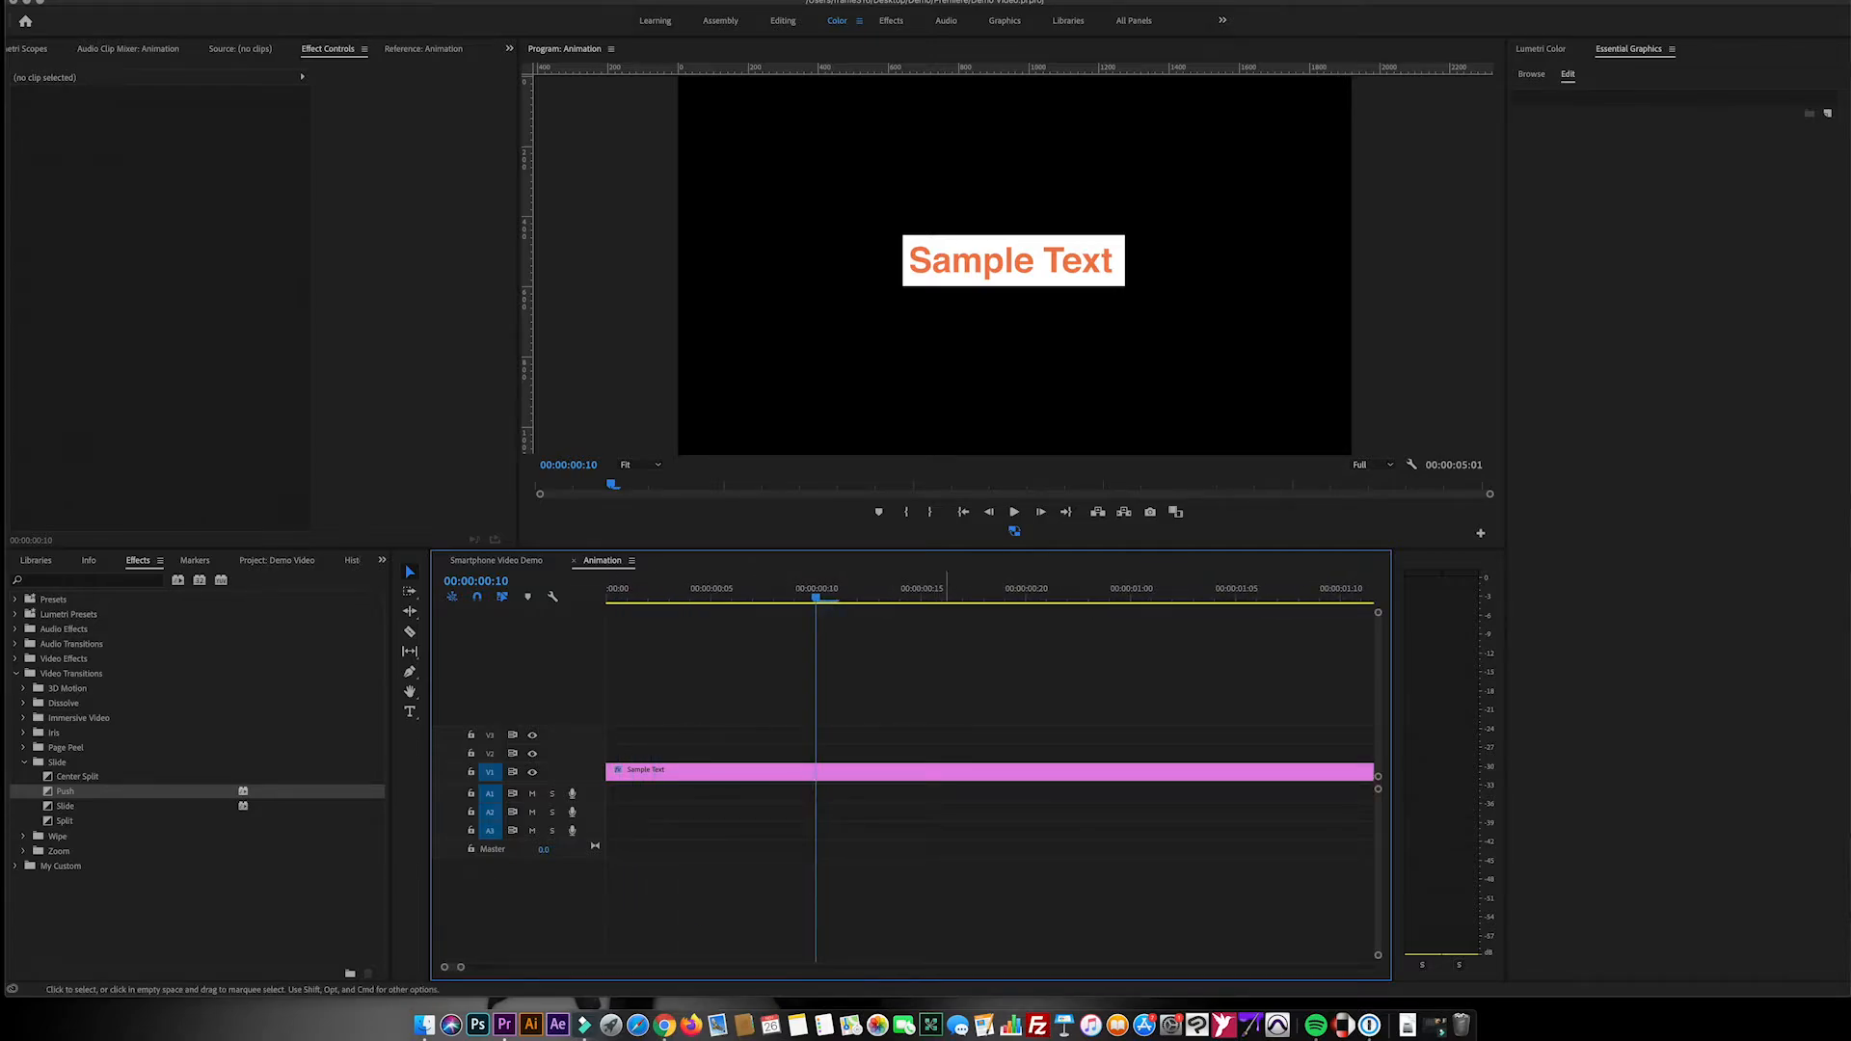
pyautogui.click(656, 774)
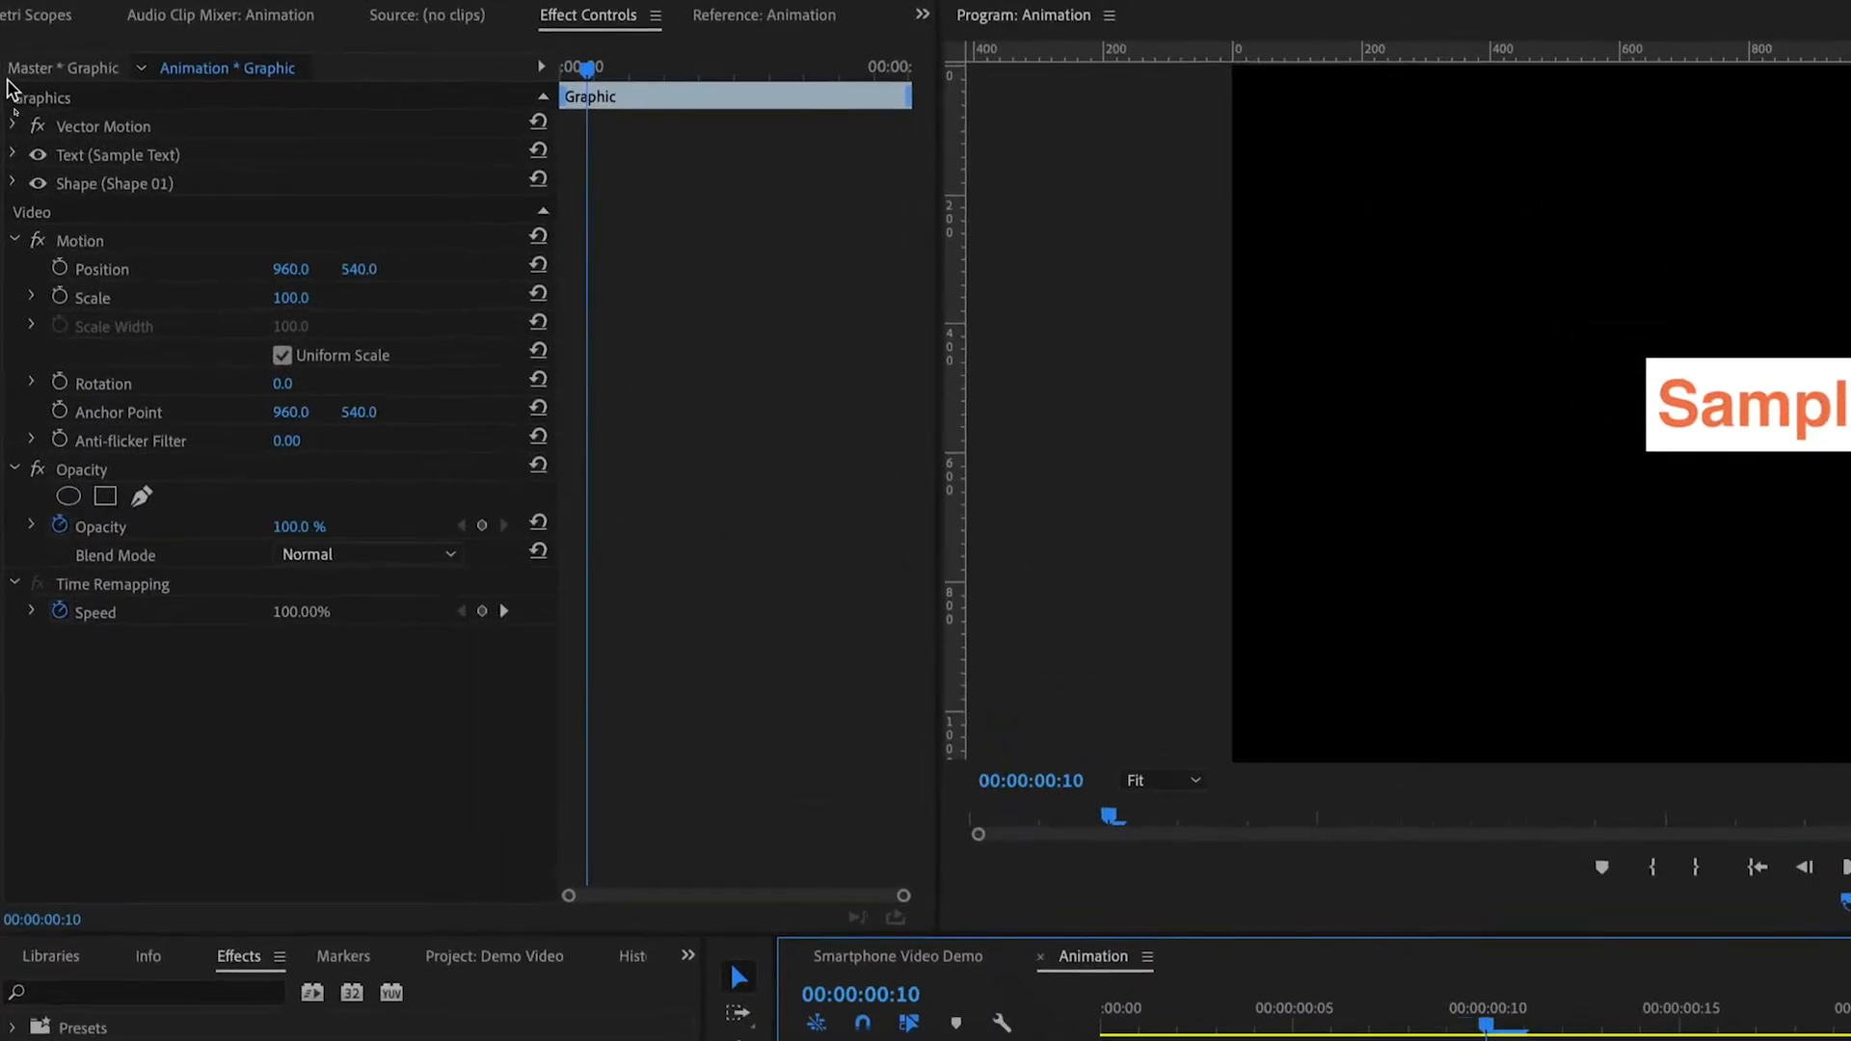
pyautogui.click(14, 240)
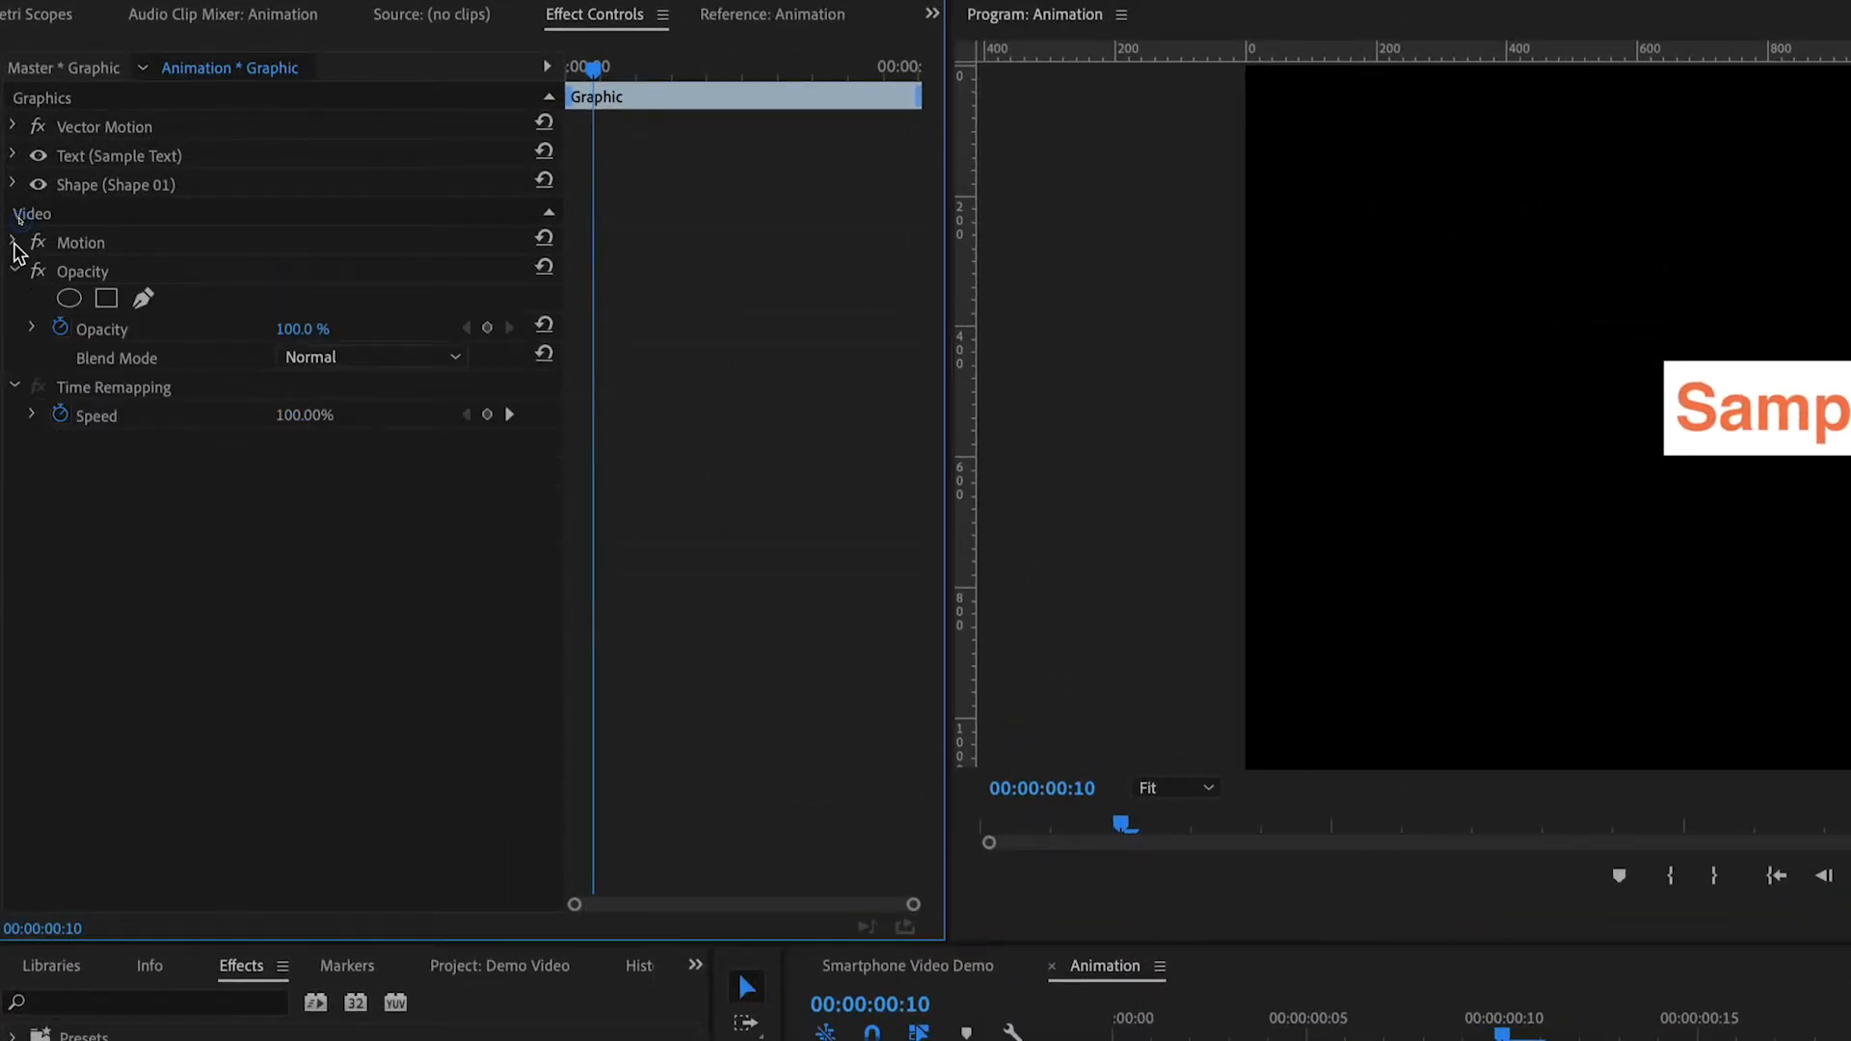
pyautogui.click(14, 273)
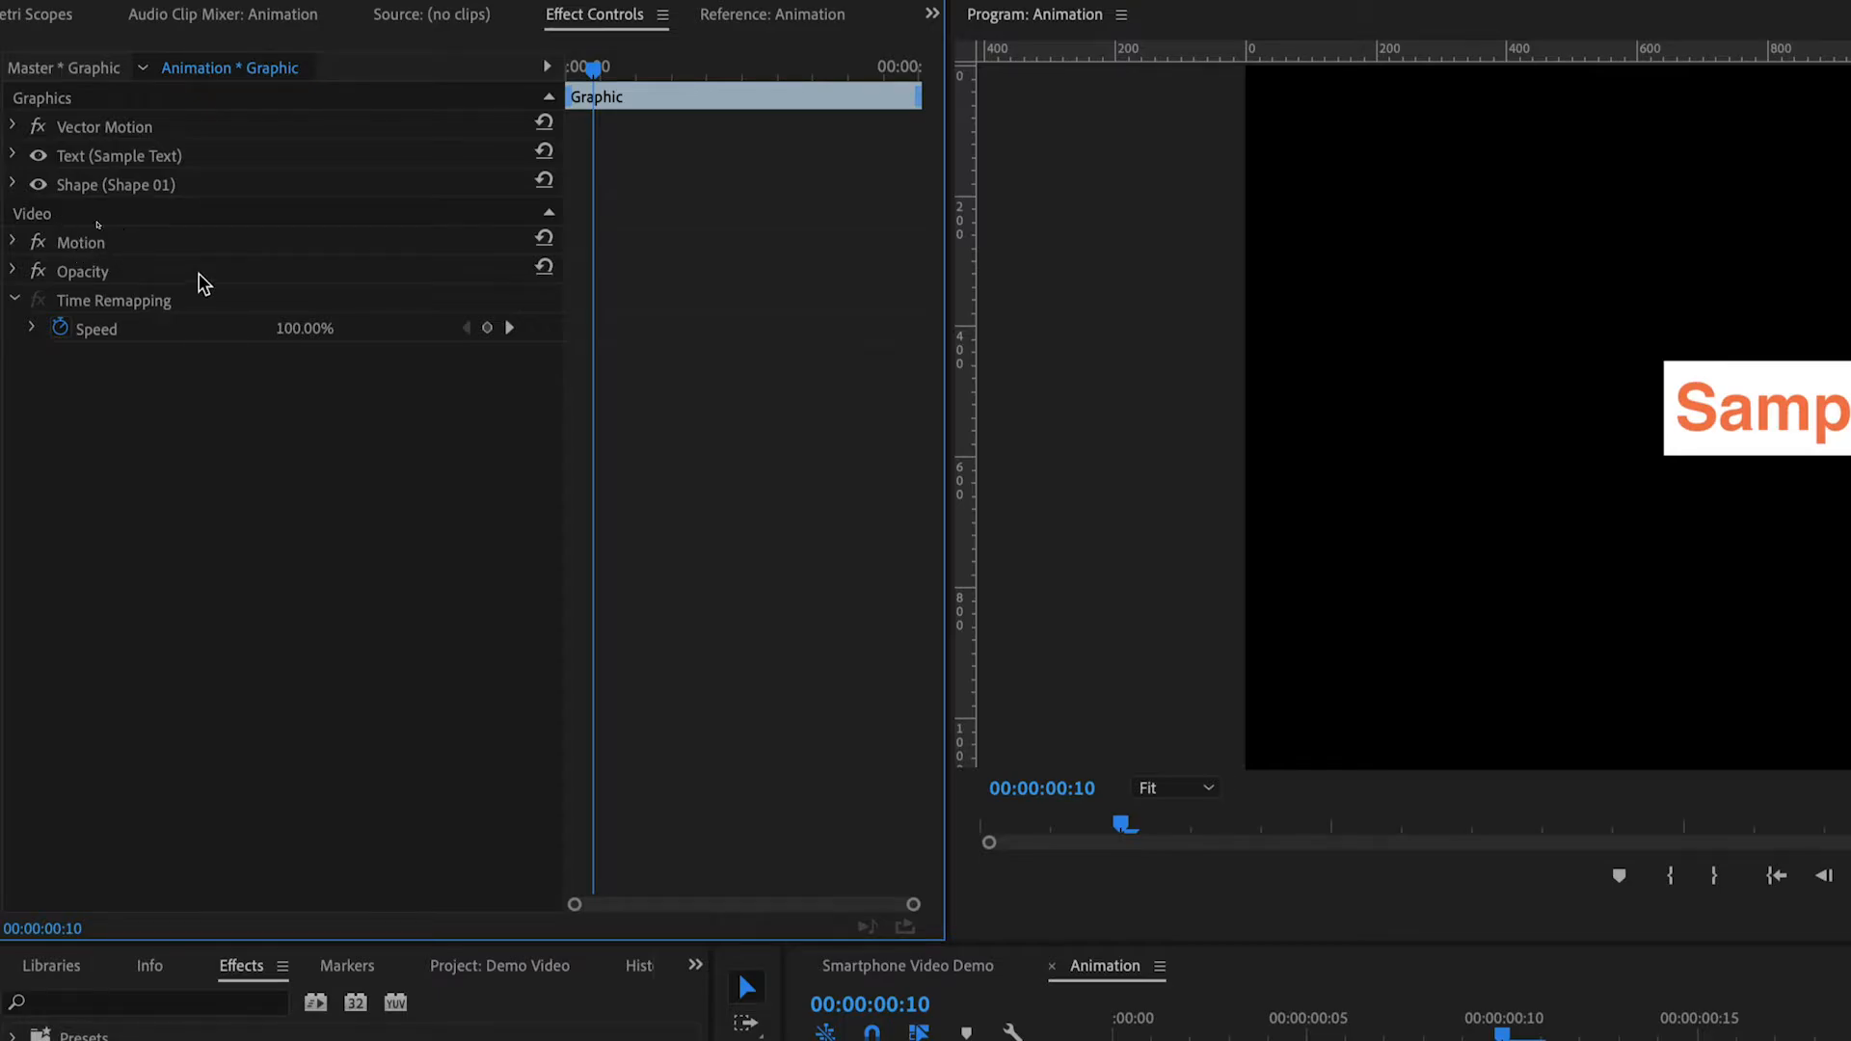
pyautogui.click(13, 242)
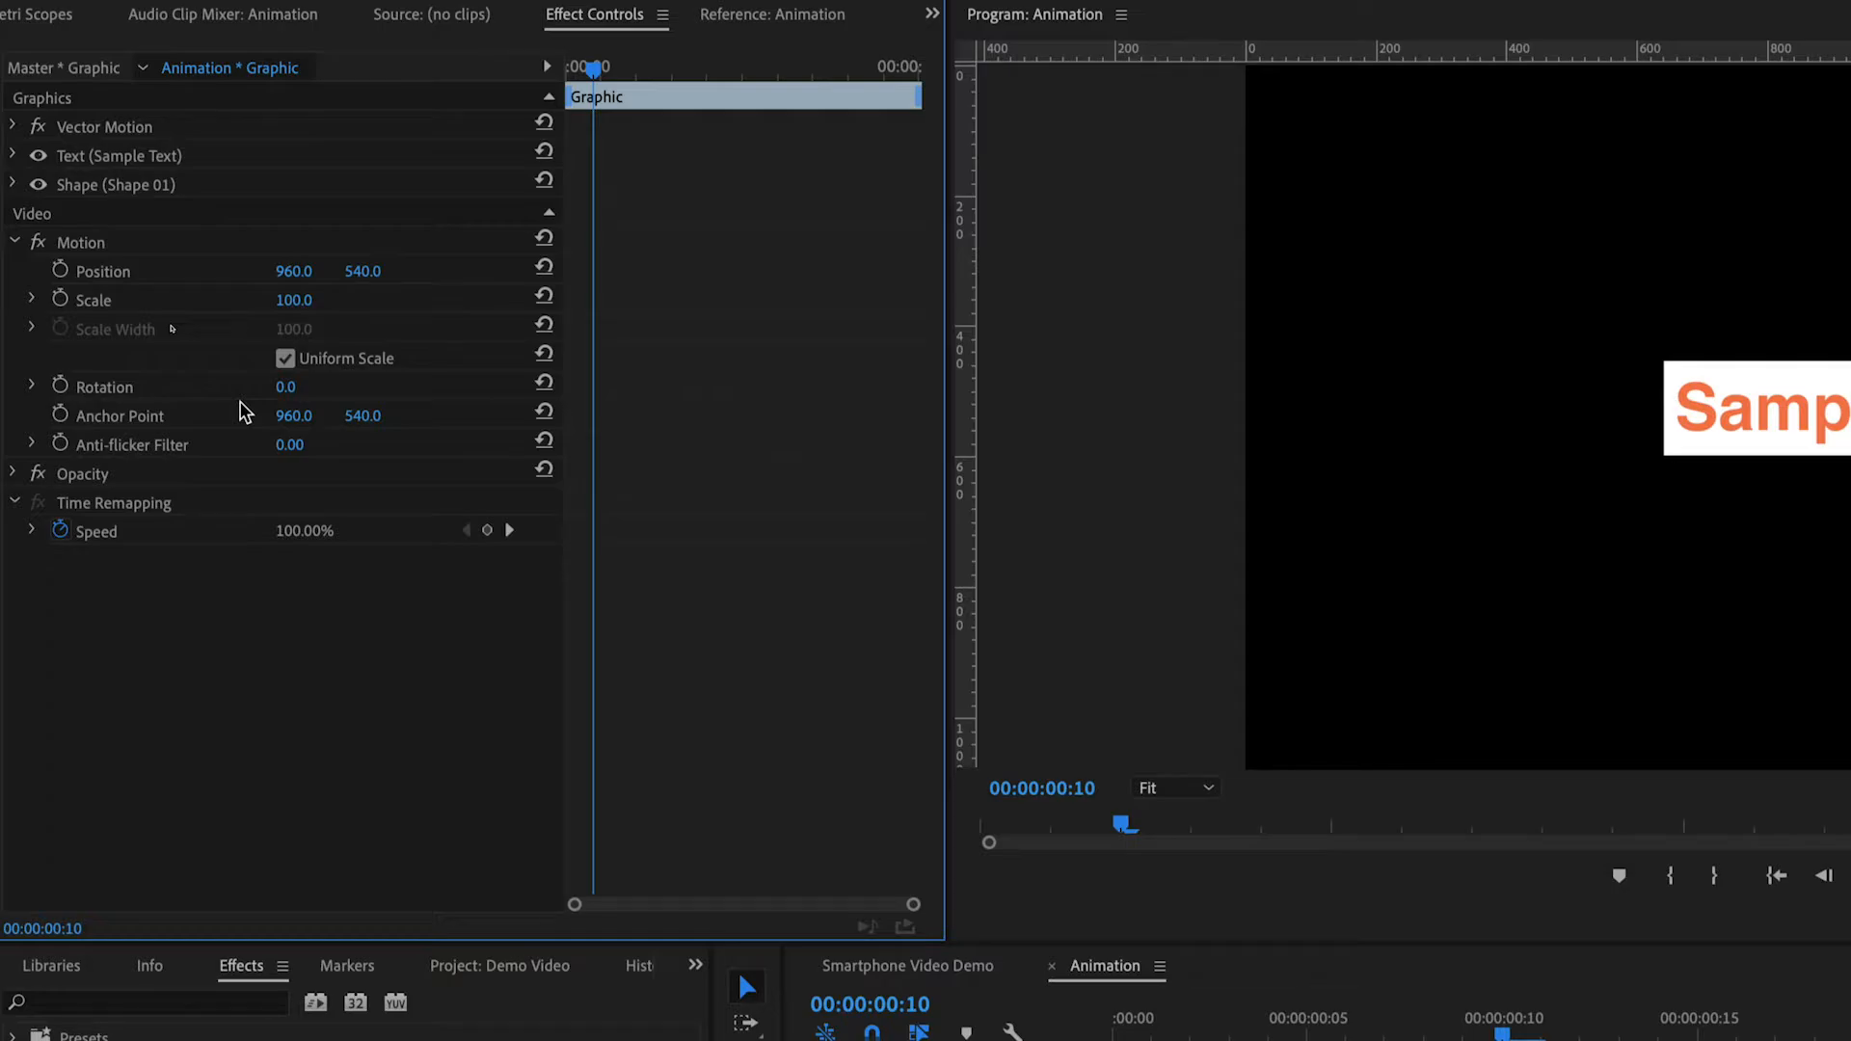
pyautogui.click(286, 358)
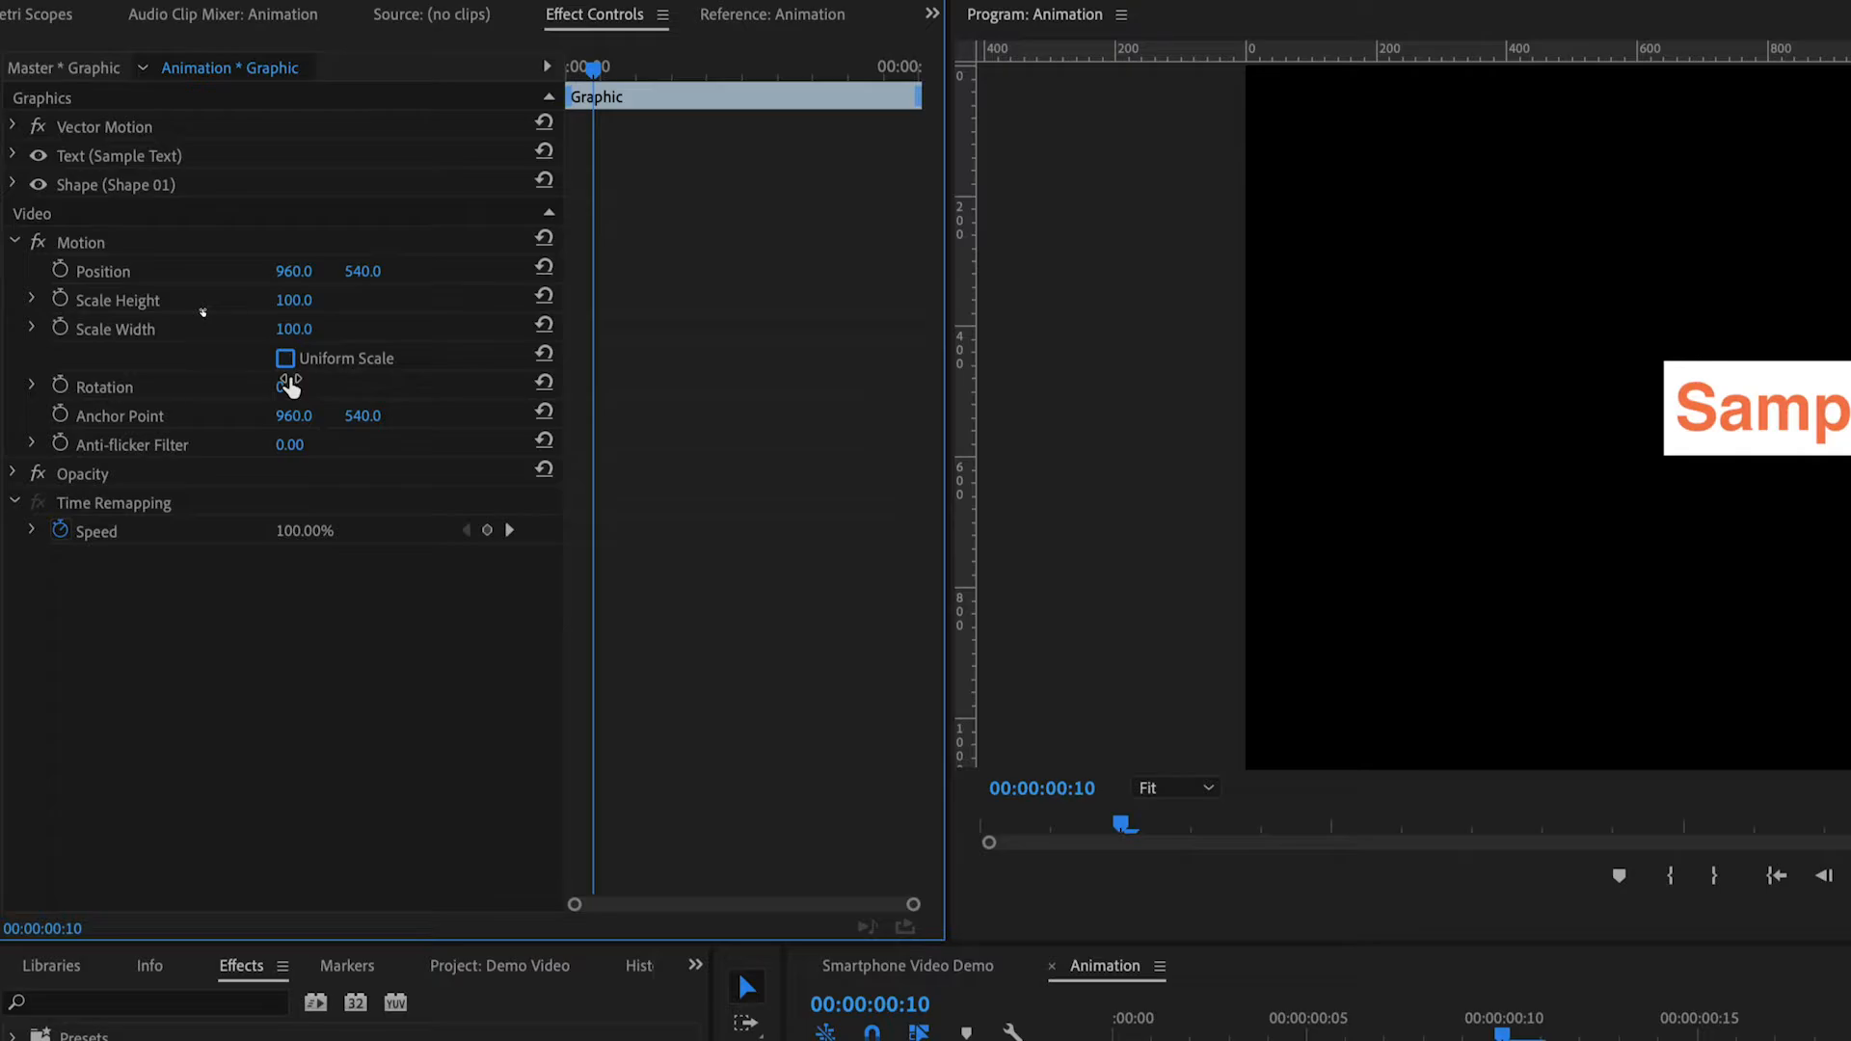
pyautogui.click(286, 360)
pyautogui.click(14, 243)
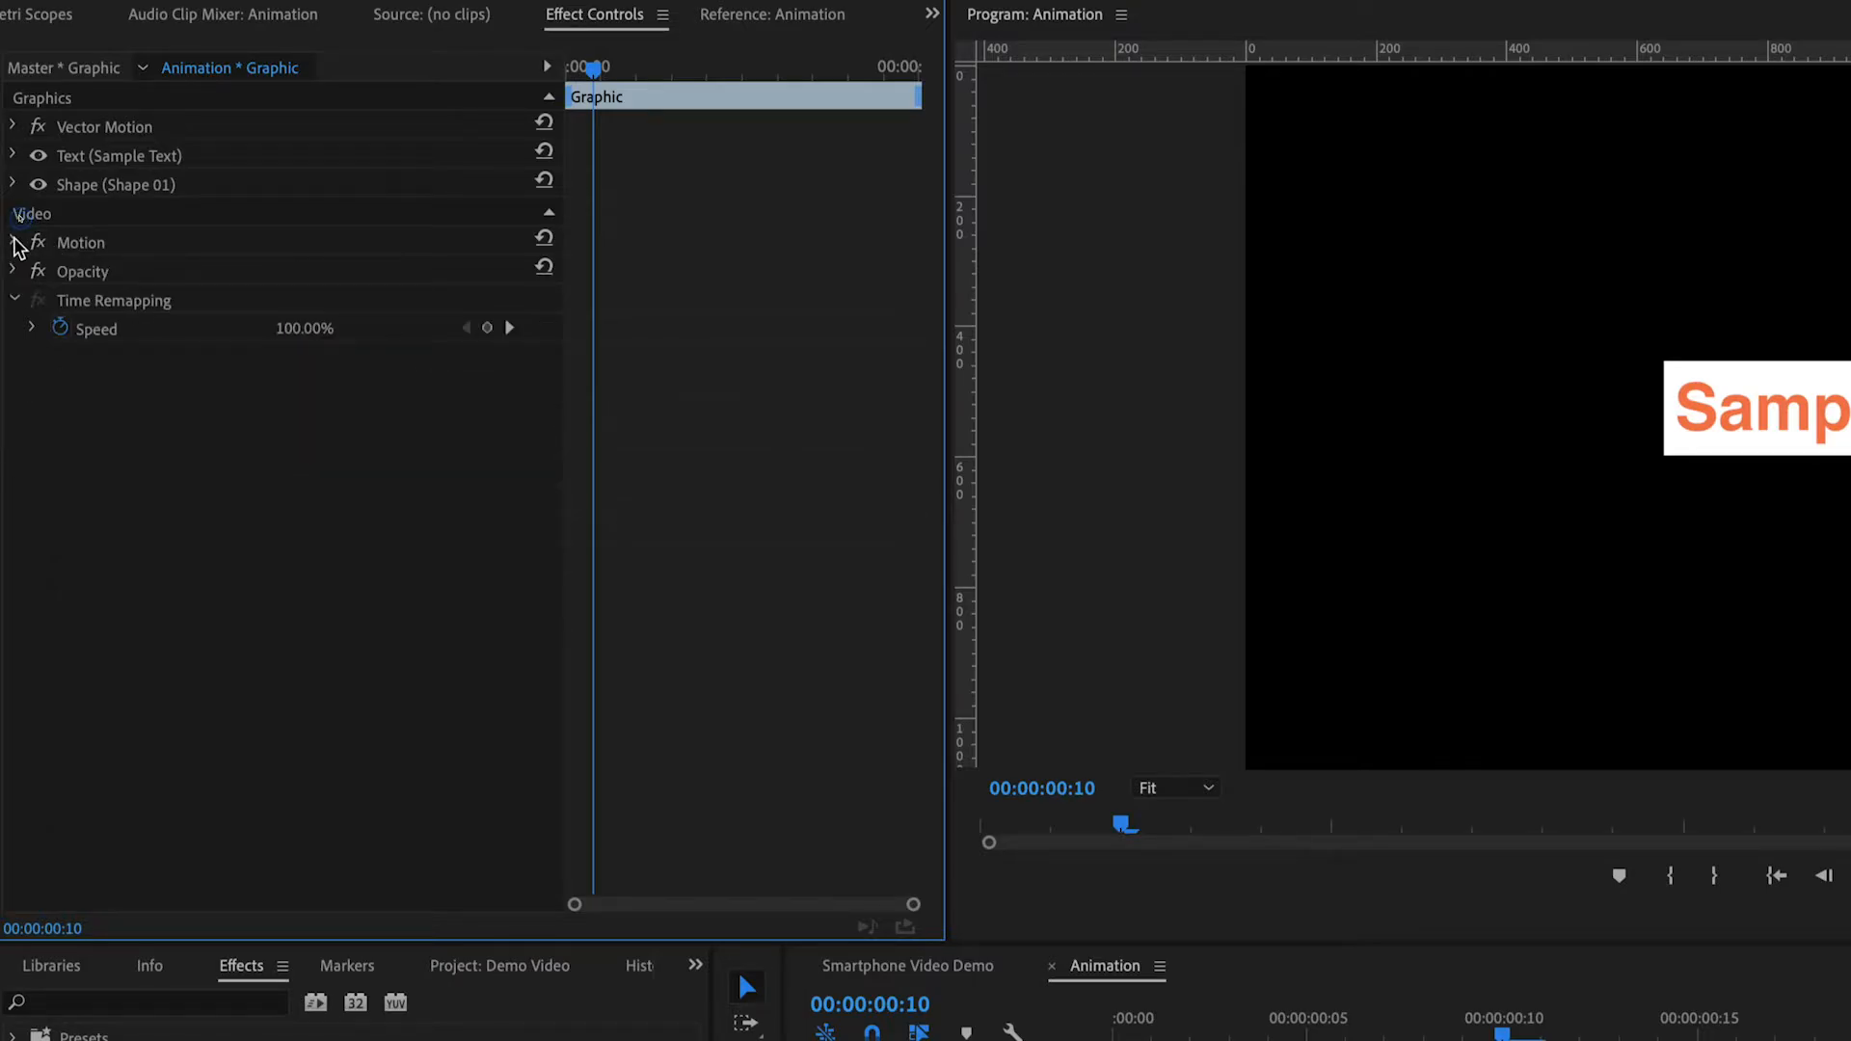
pyautogui.click(12, 272)
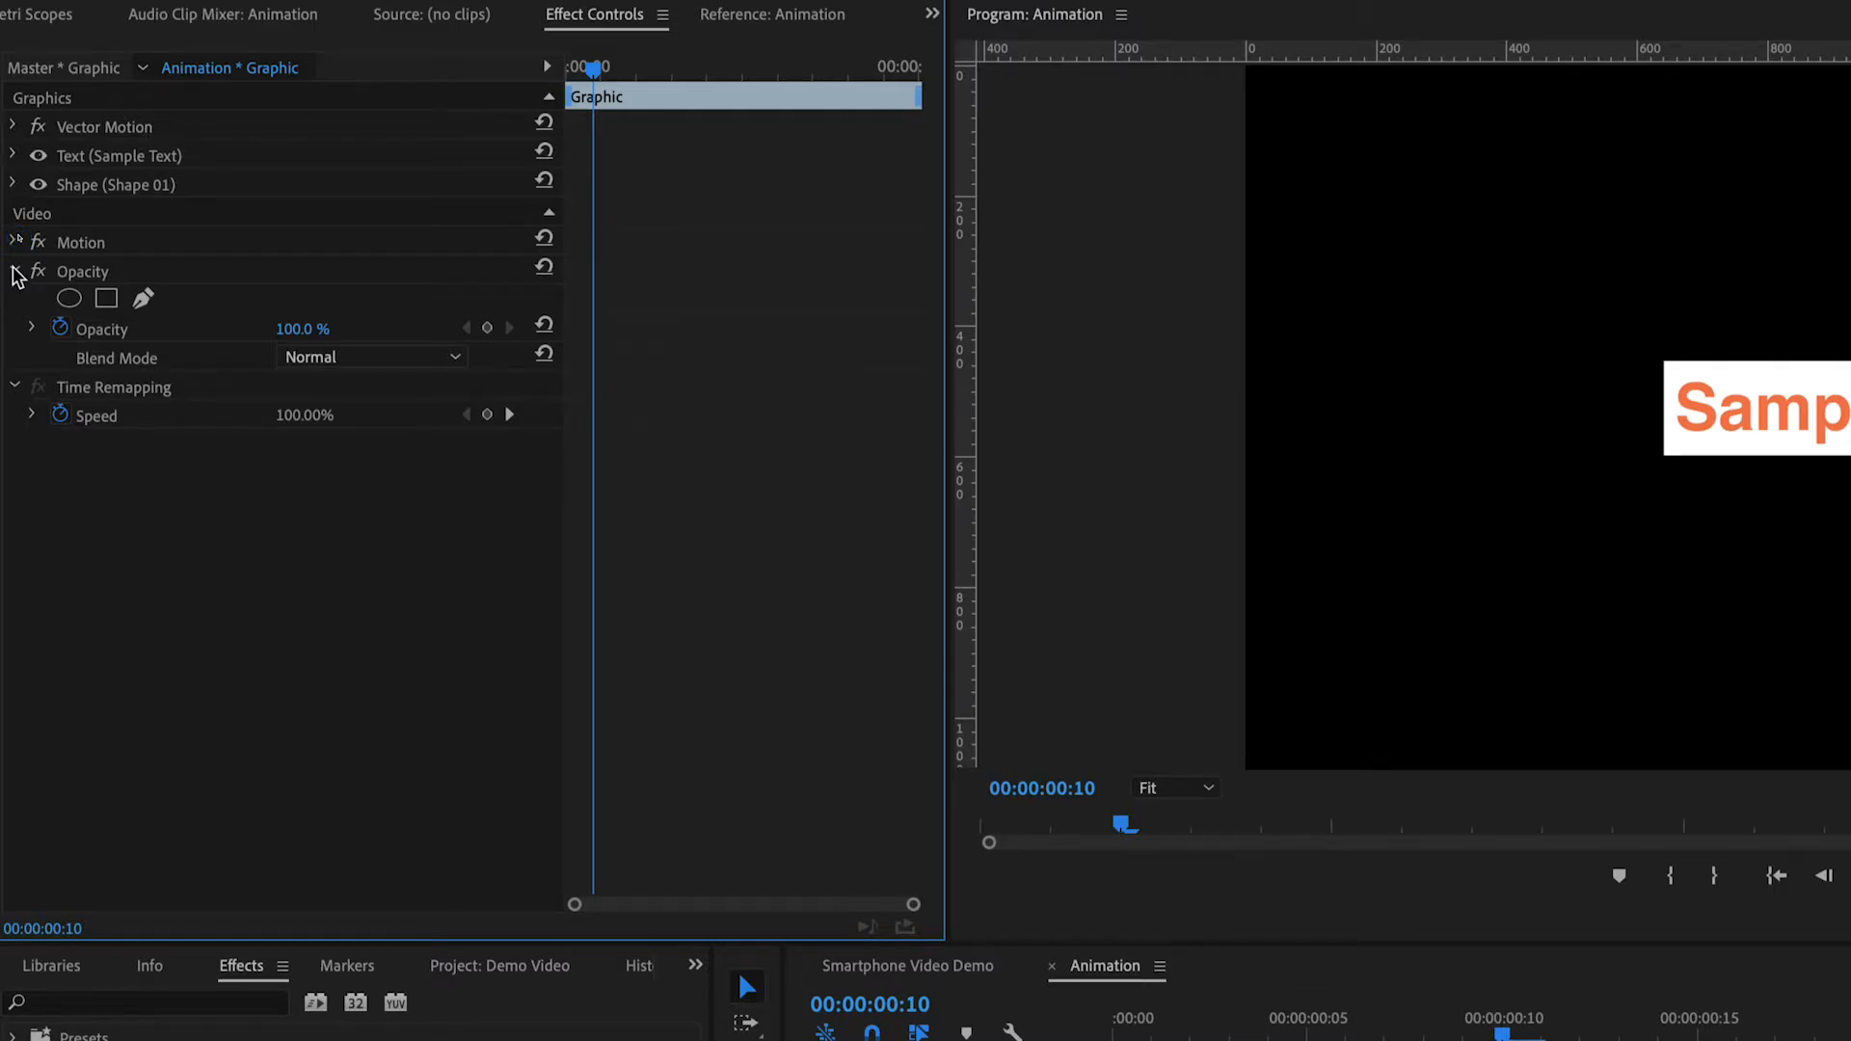
pyautogui.click(14, 274)
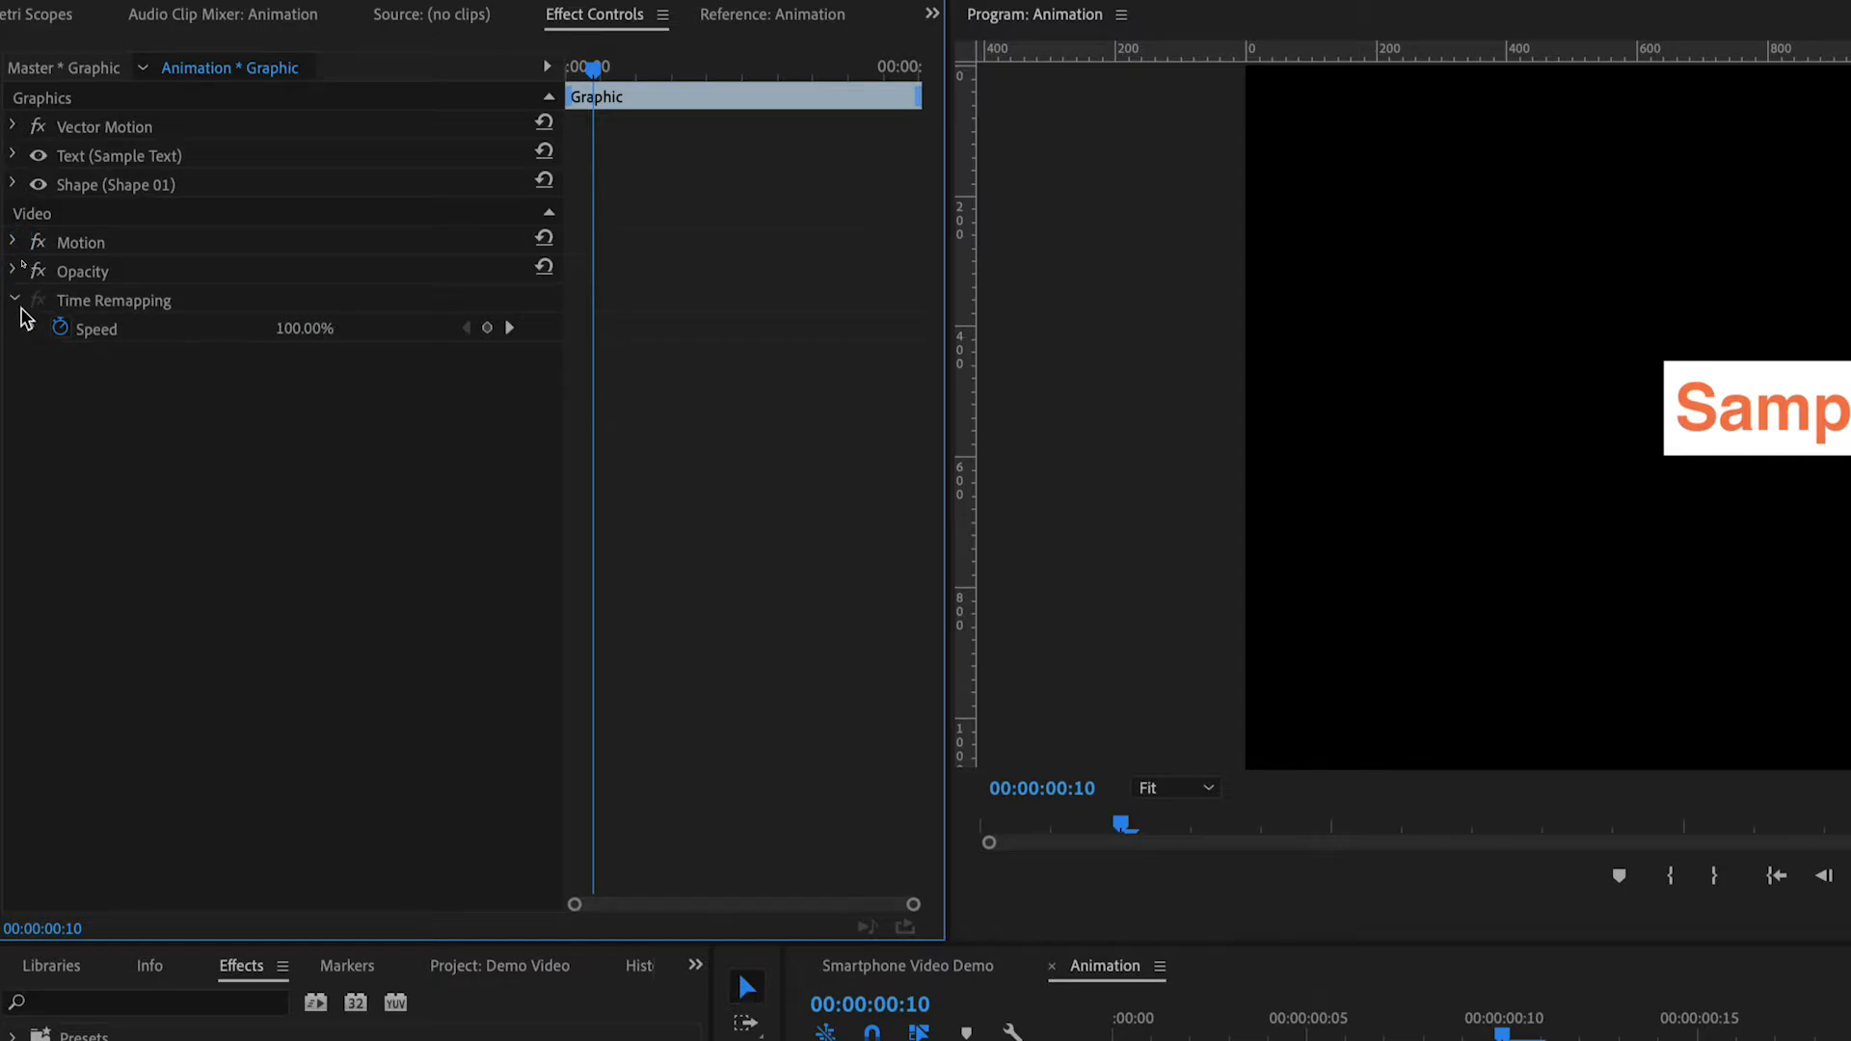
pyautogui.click(14, 301)
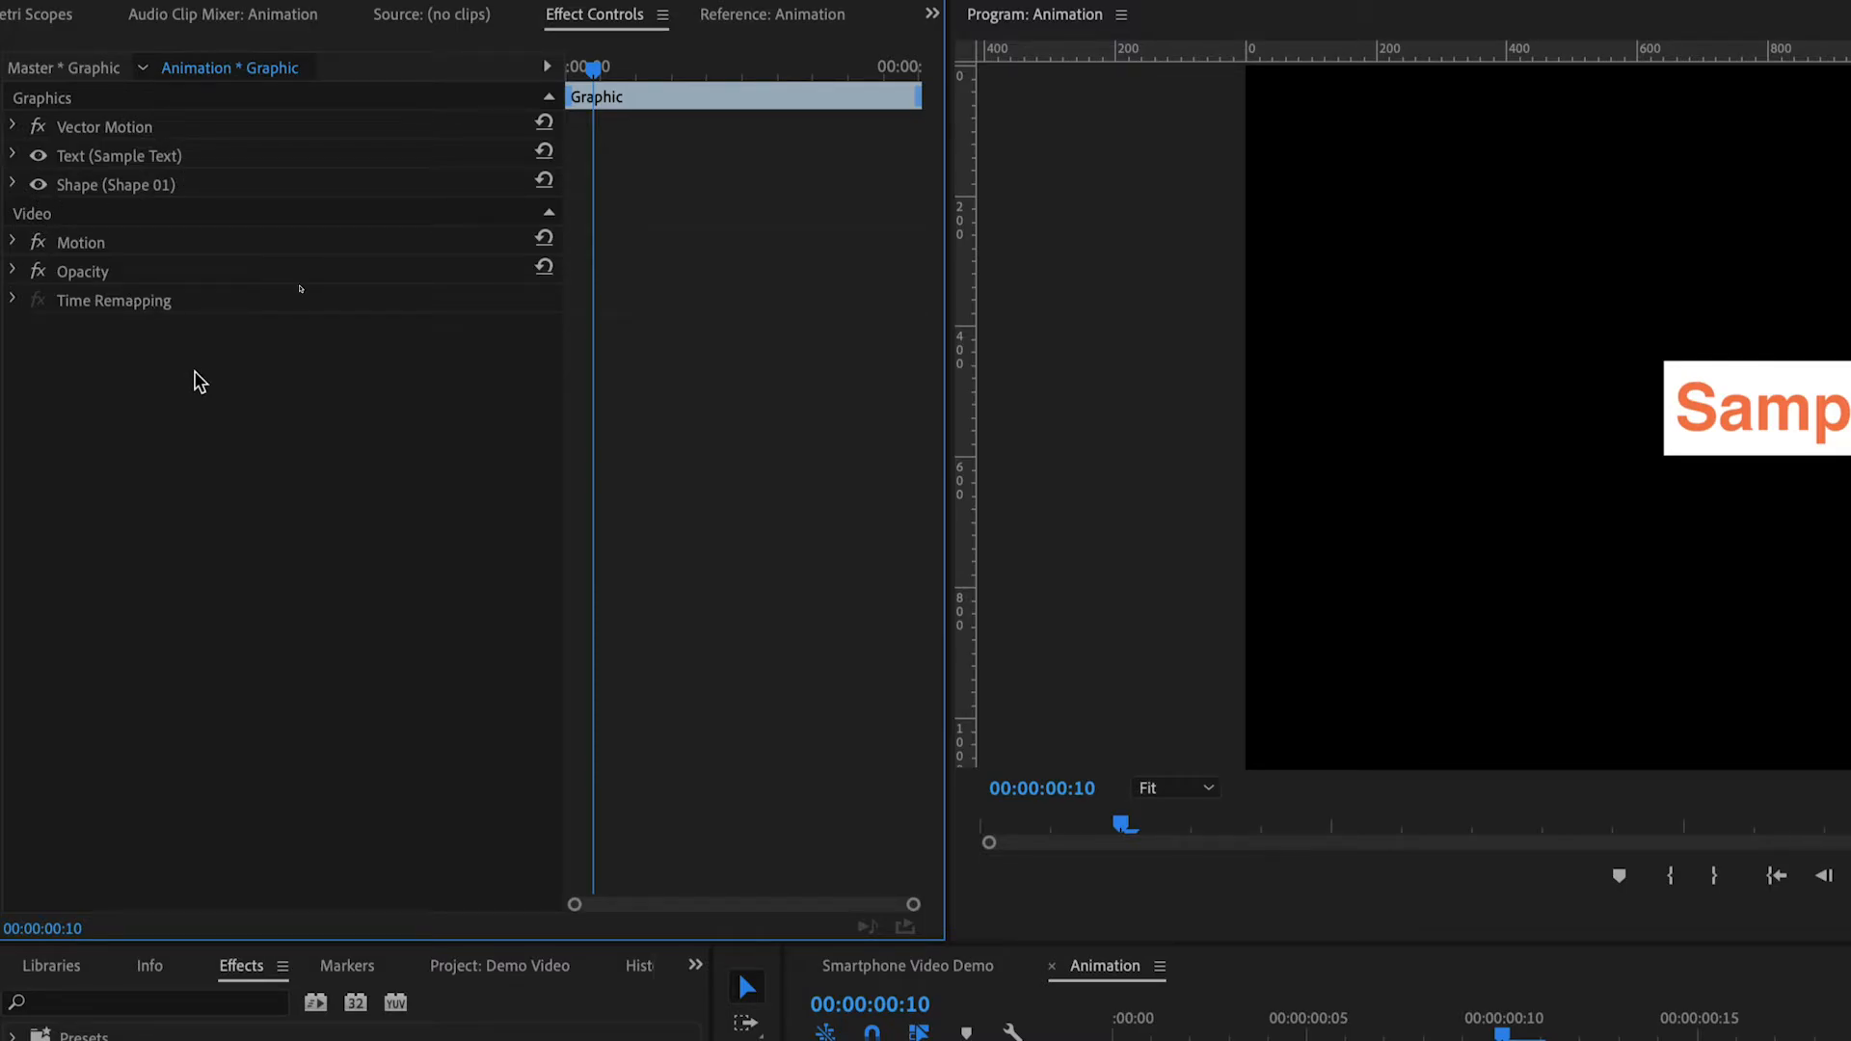
# Inspect the graphic's Vector Motion and Text properties and the frame bounds that its Shape and Motion entries control
pyautogui.click(13, 128)
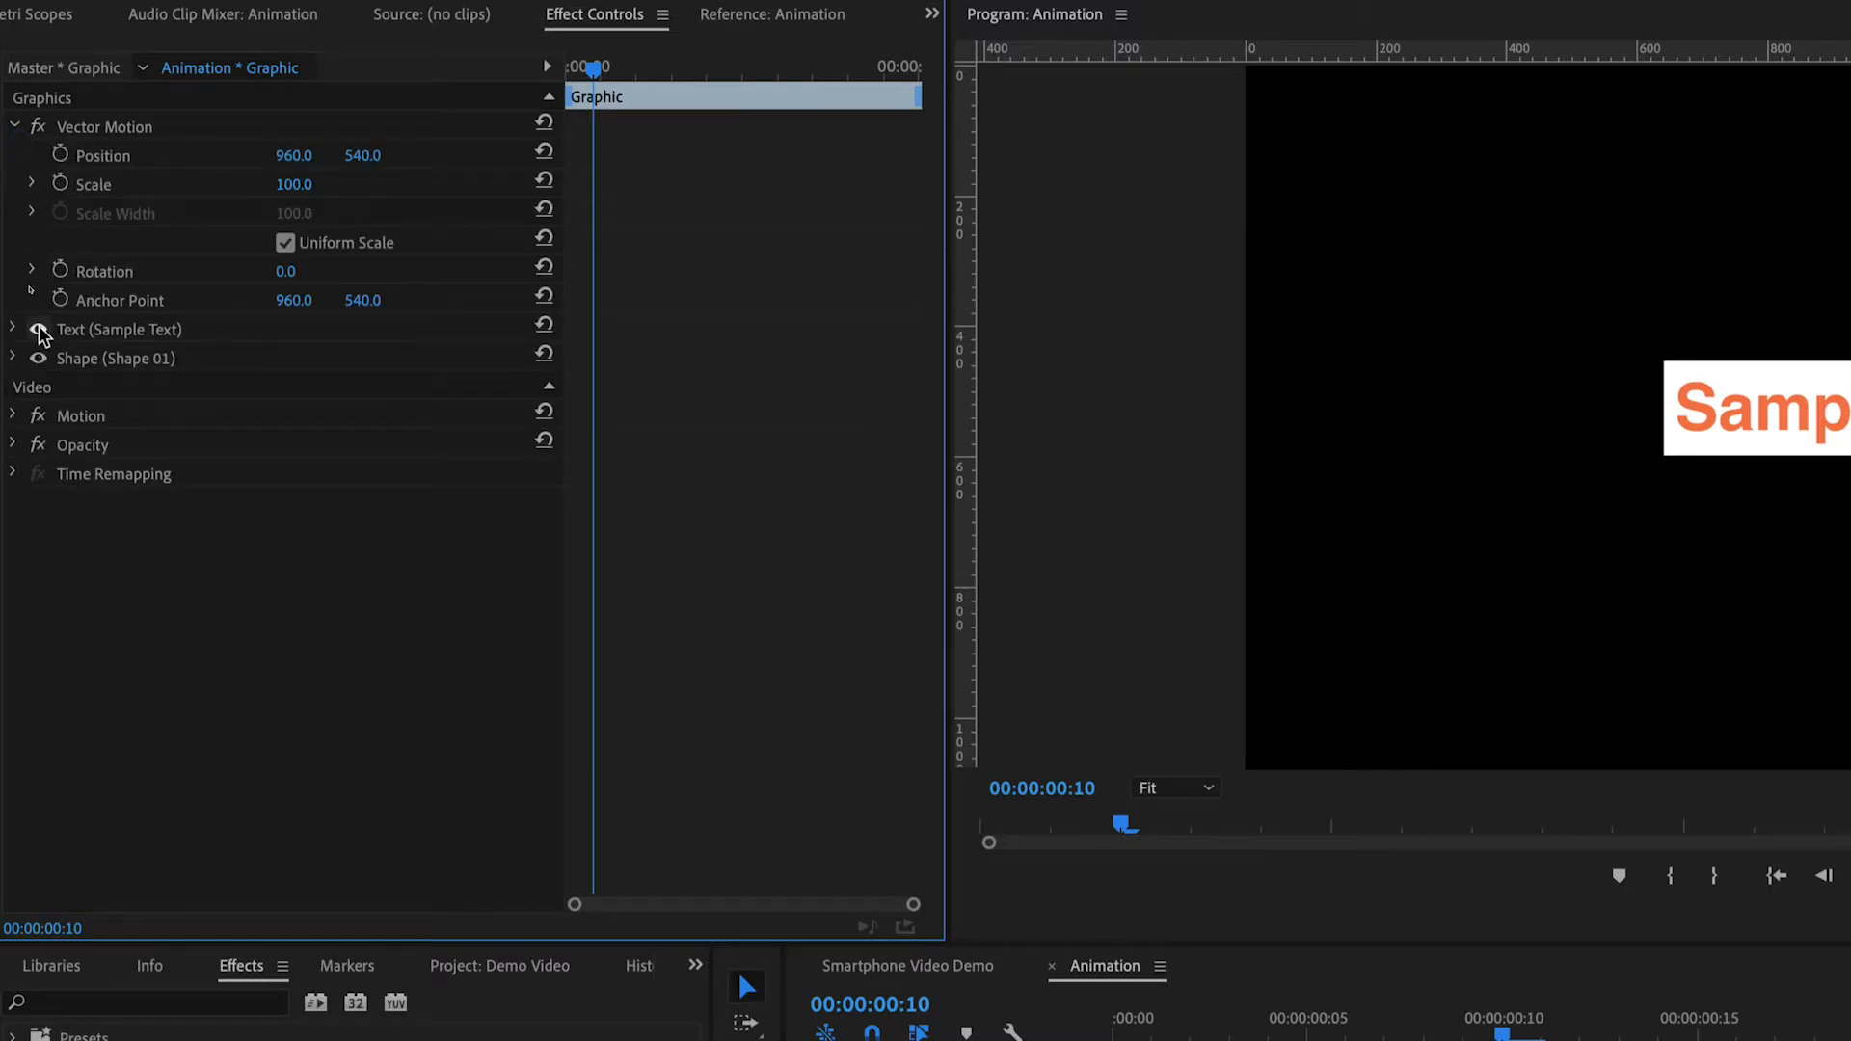
pyautogui.click(14, 330)
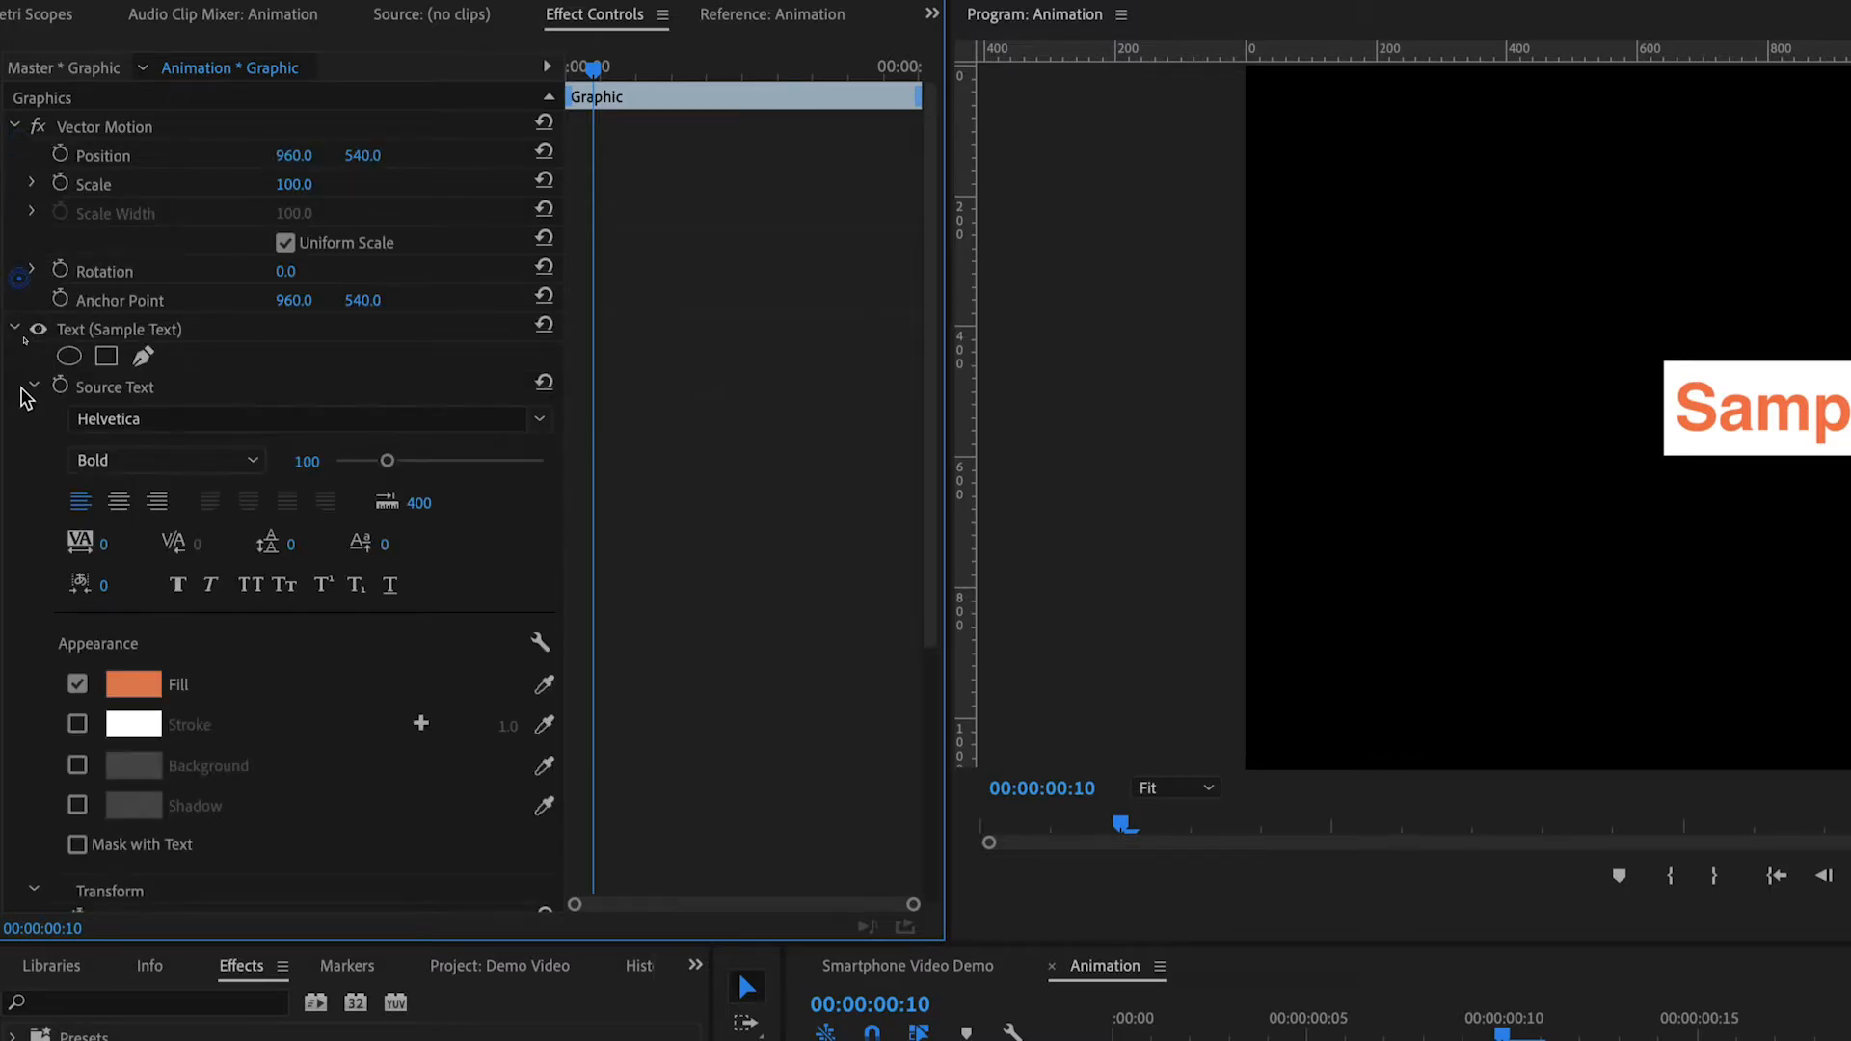
pyautogui.click(13, 330)
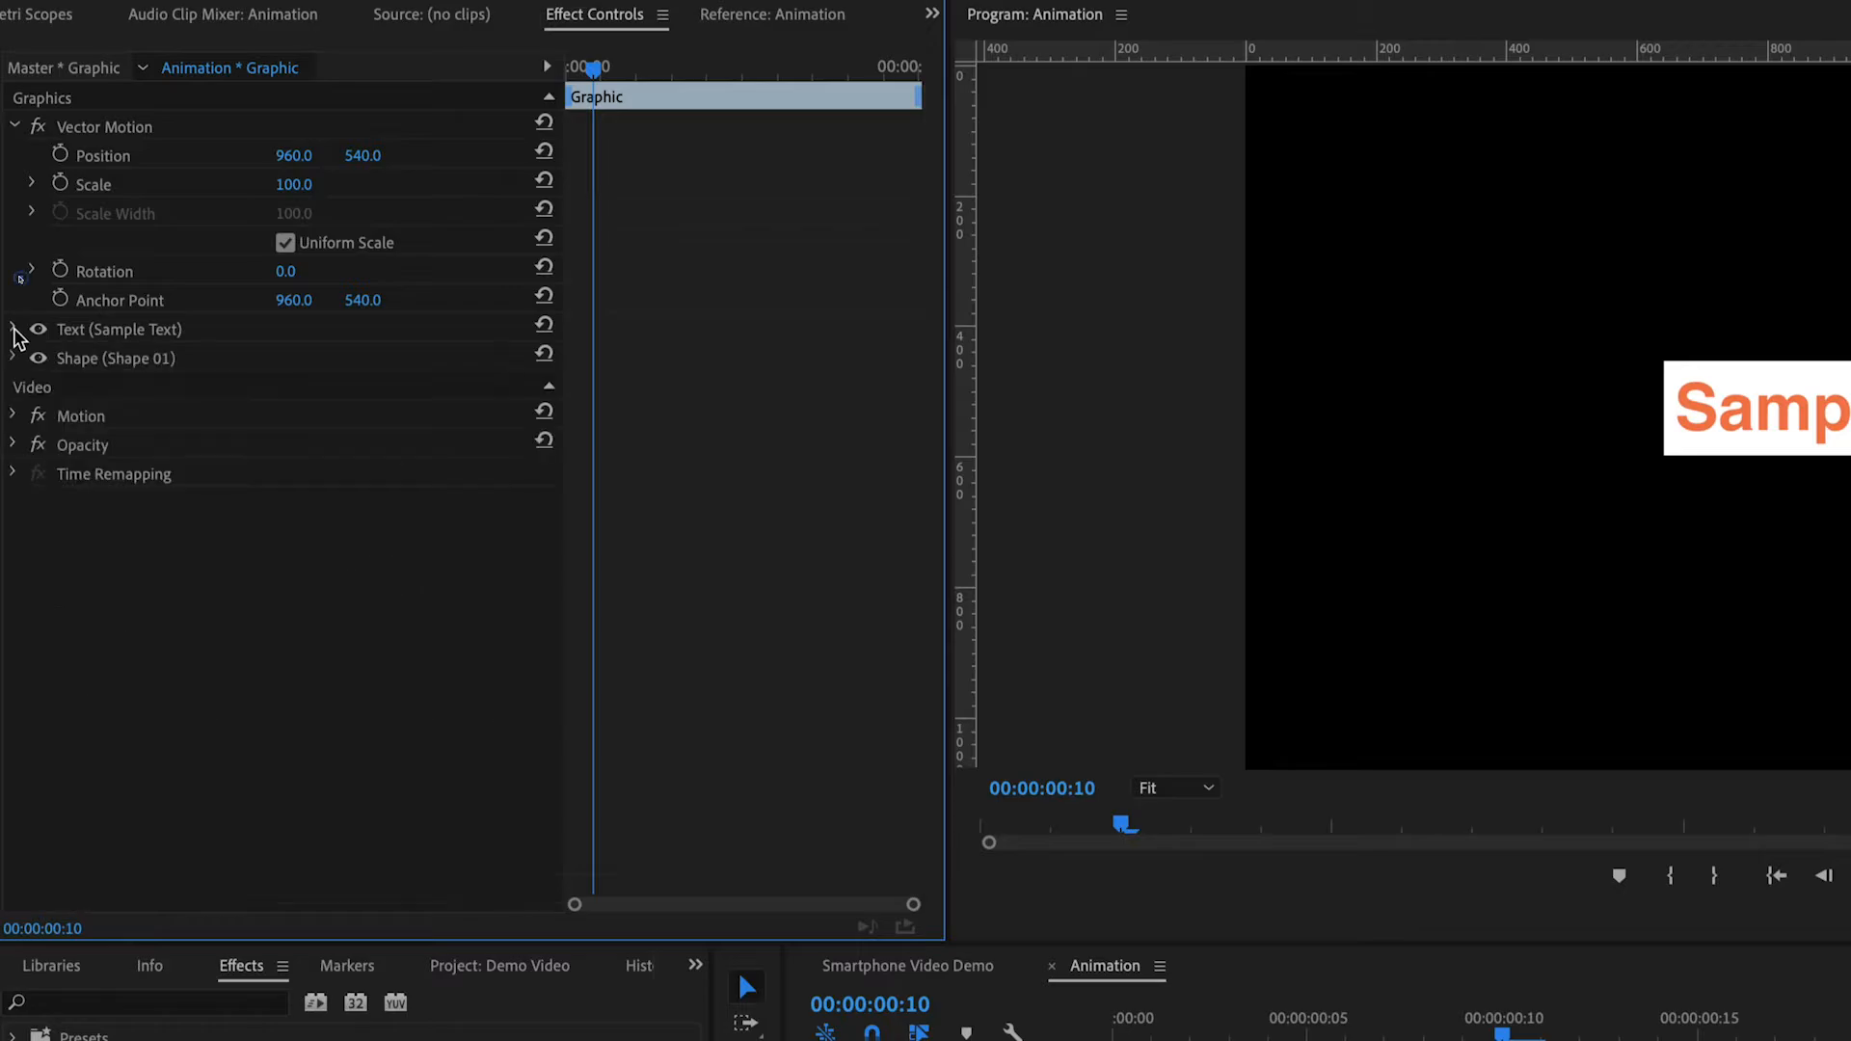
pyautogui.click(15, 128)
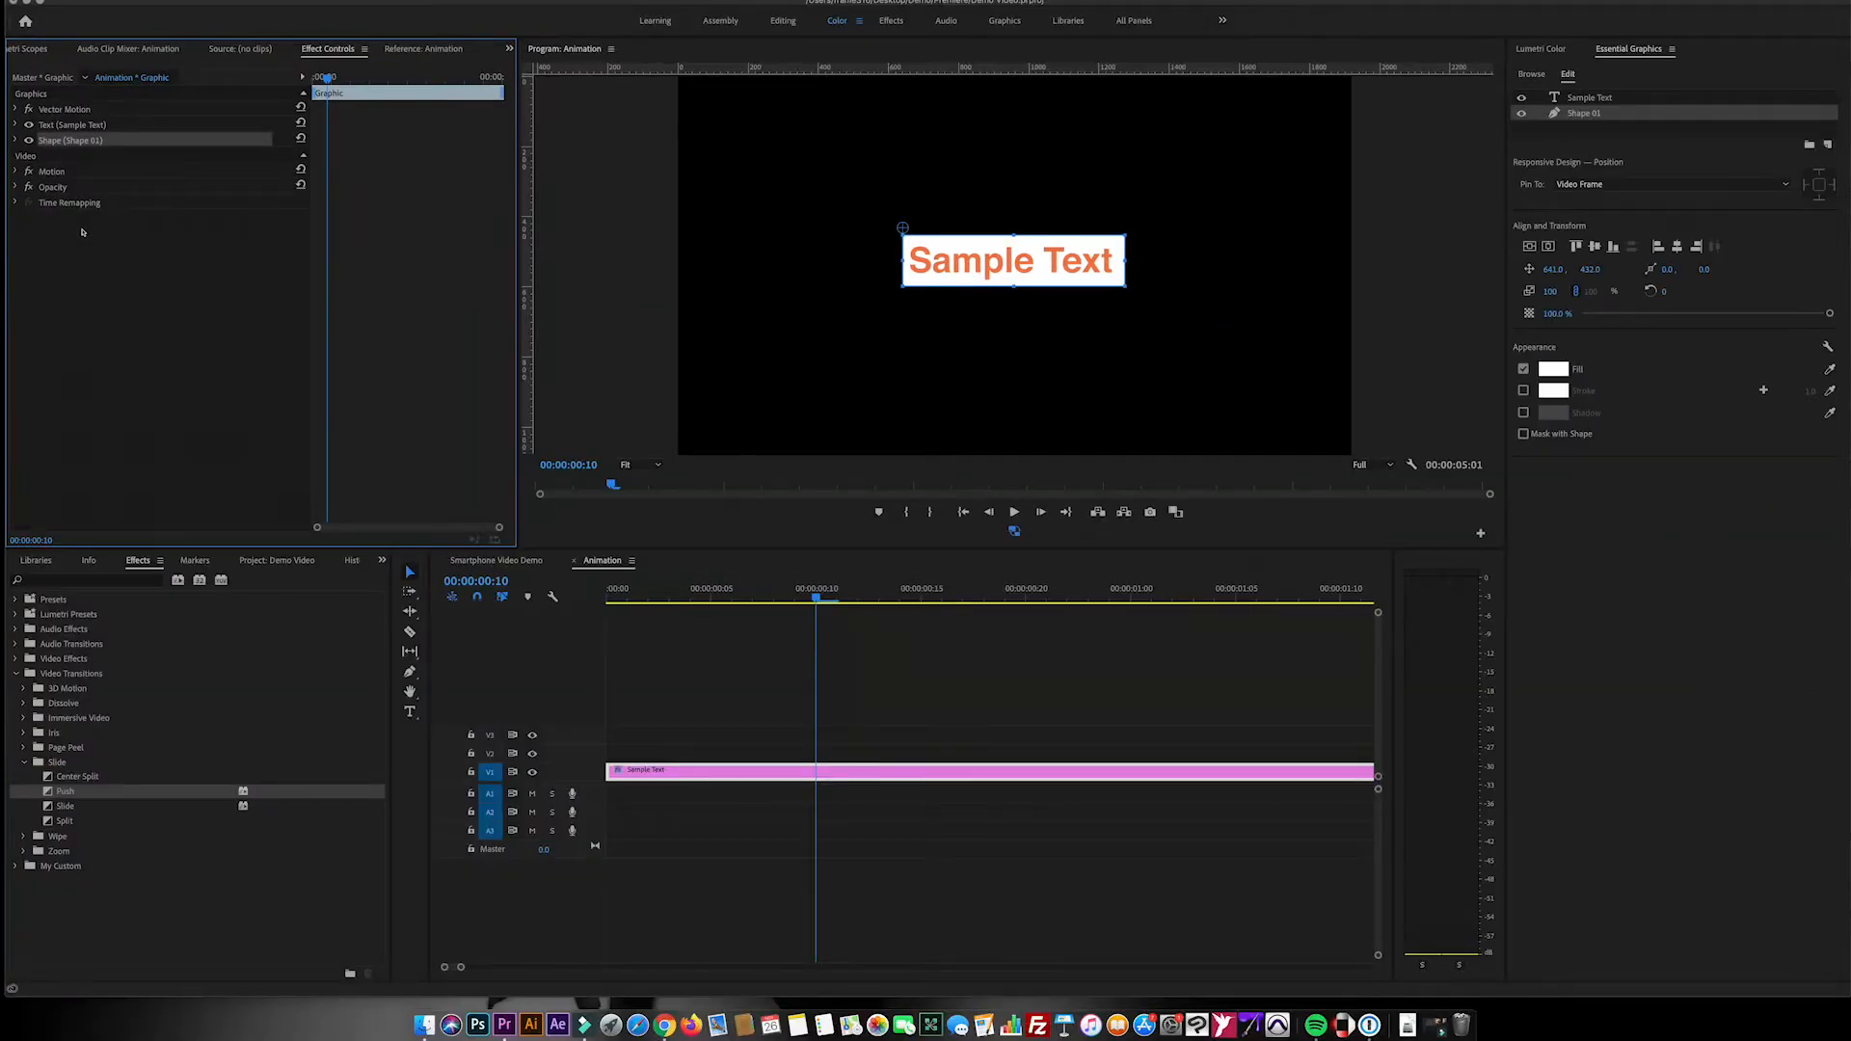
pyautogui.click(168, 434)
pyautogui.click(74, 219)
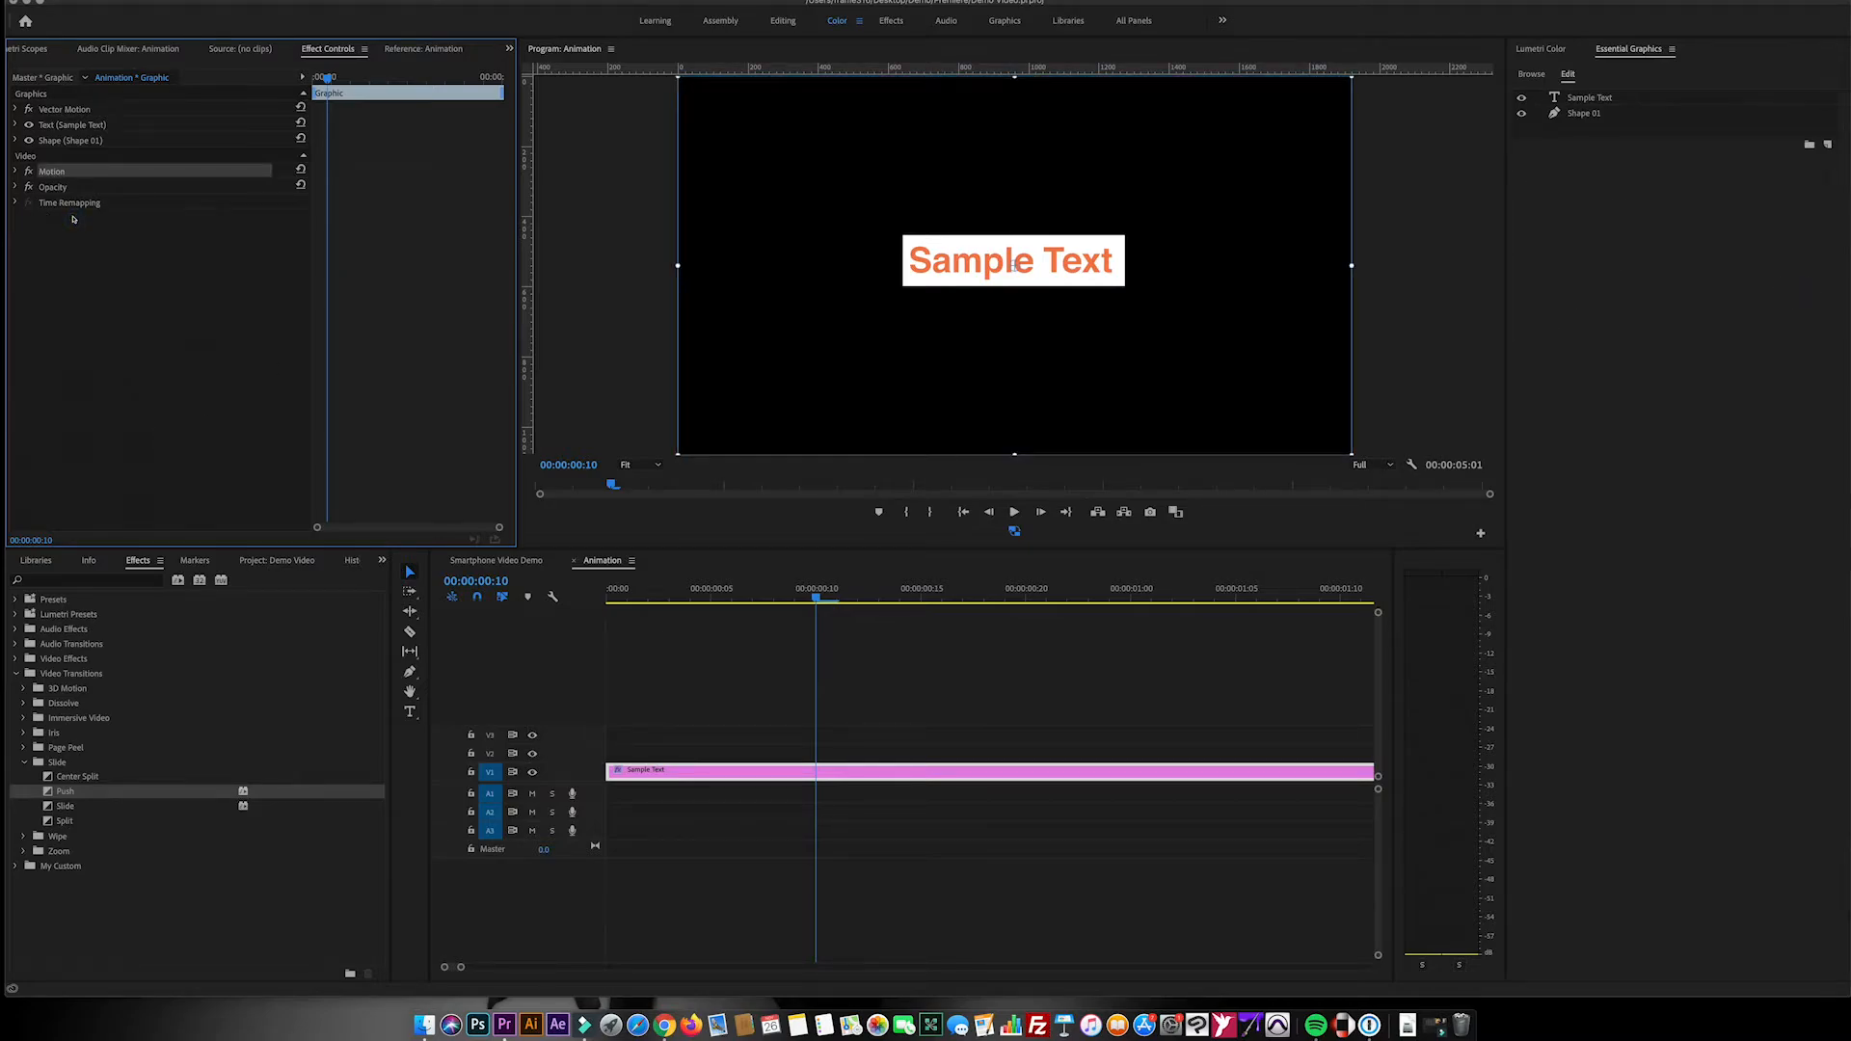
pyautogui.click(33, 234)
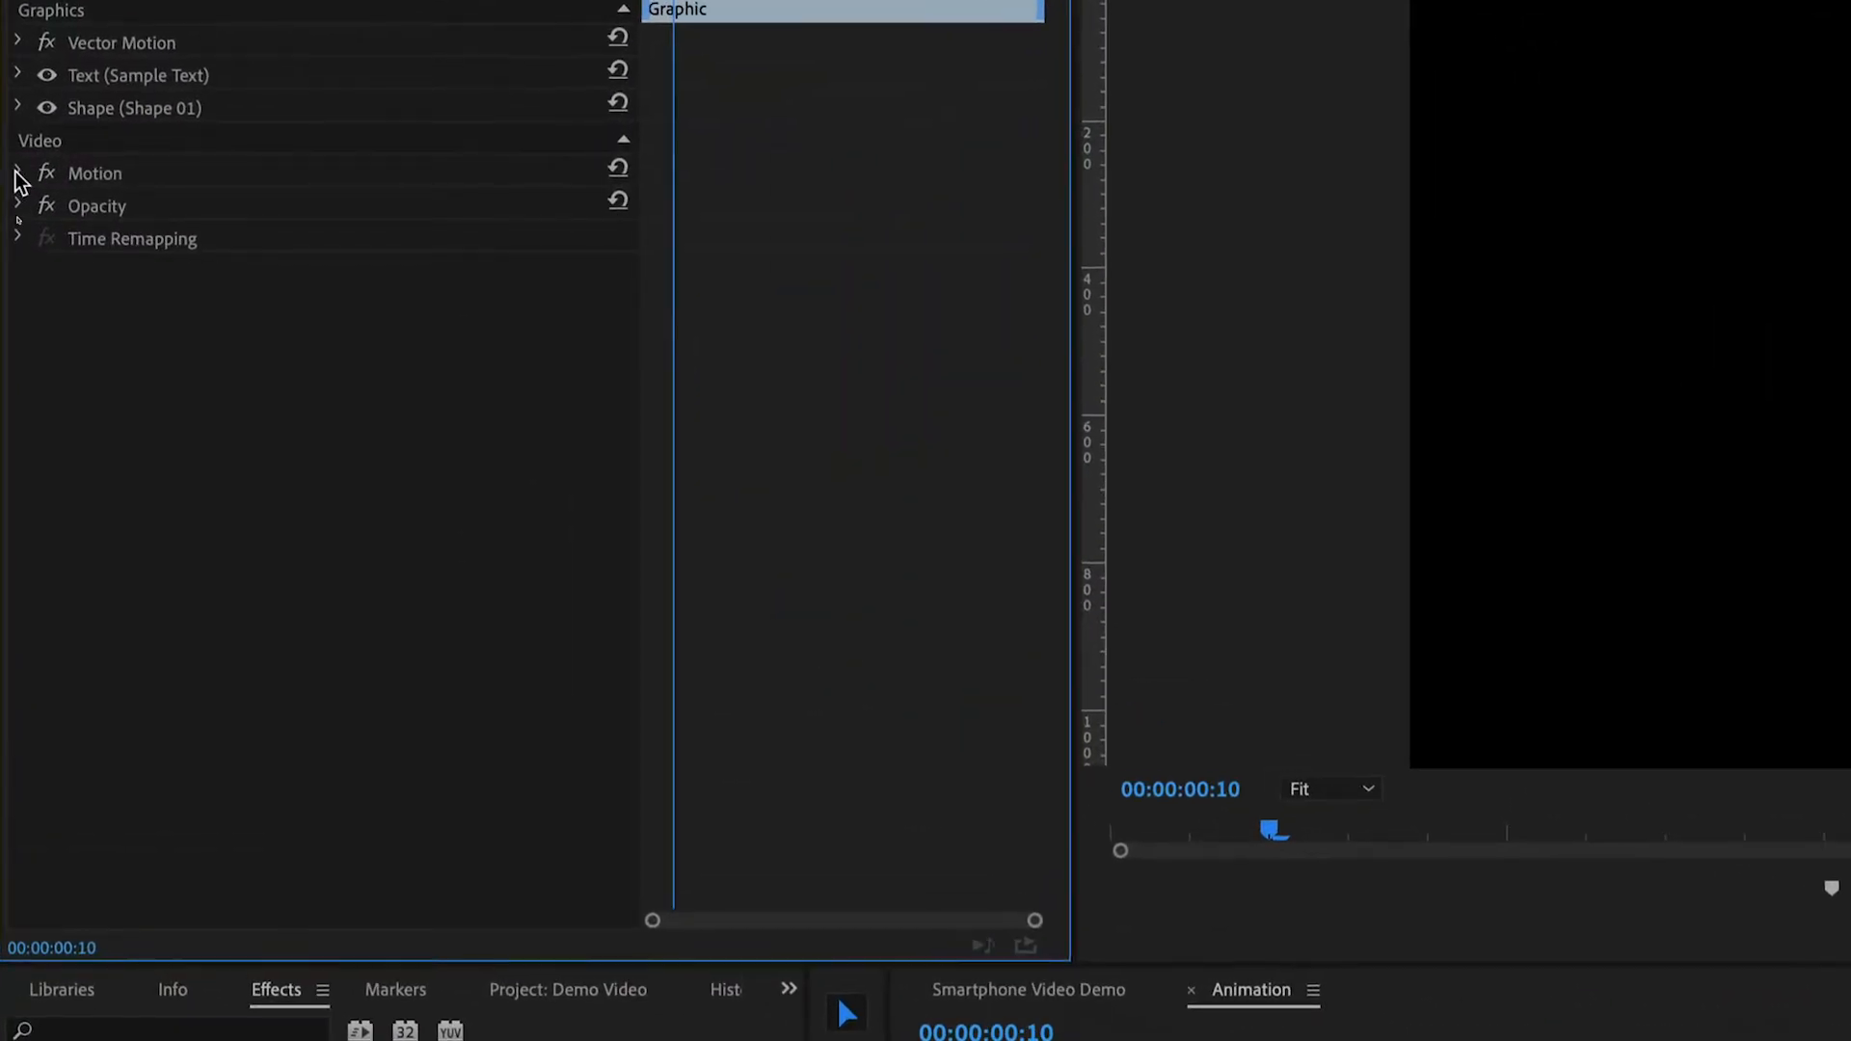
# Turn on Position animation under the clip's Motion effect with a first keyframe at 00:00:00:05
pyautogui.click(15, 171)
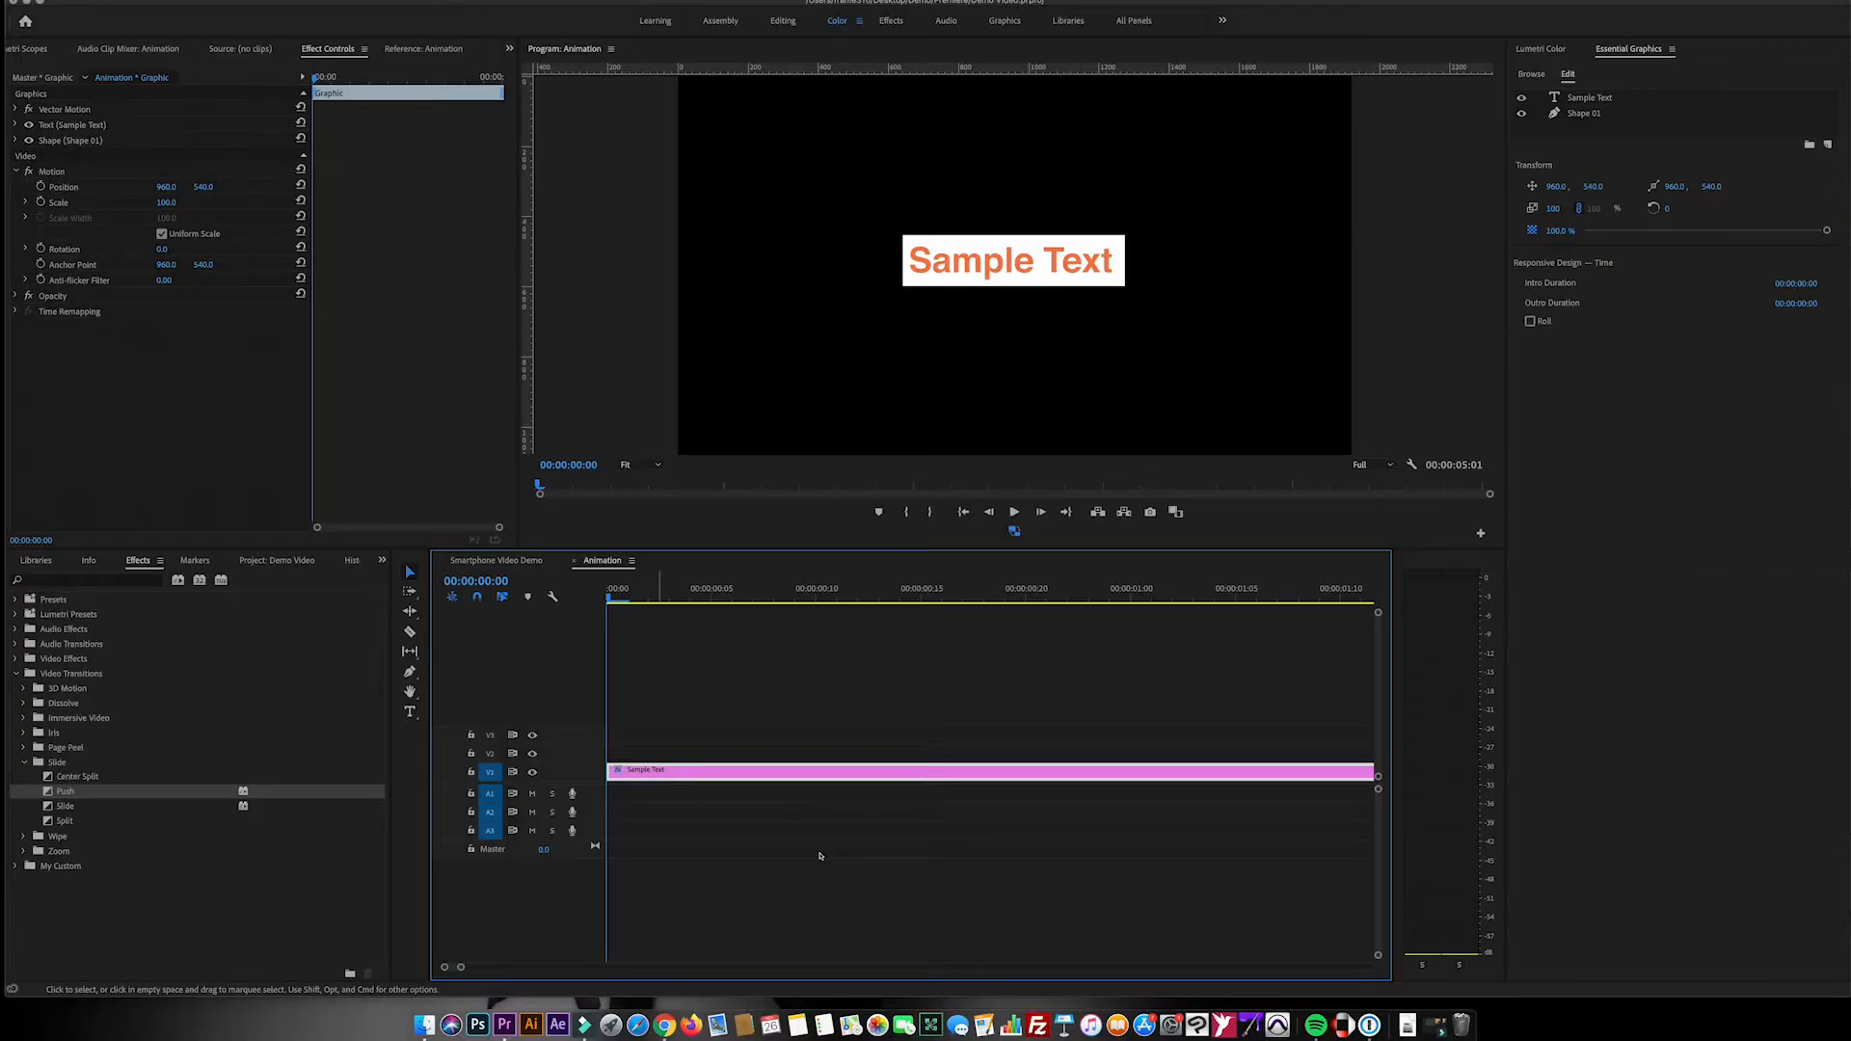
pyautogui.press('Right')
pyautogui.press('Right')
pyautogui.press('Right')
pyautogui.press('Right')
pyautogui.press('Right')
pyautogui.press('Right')
pyautogui.press('Left')
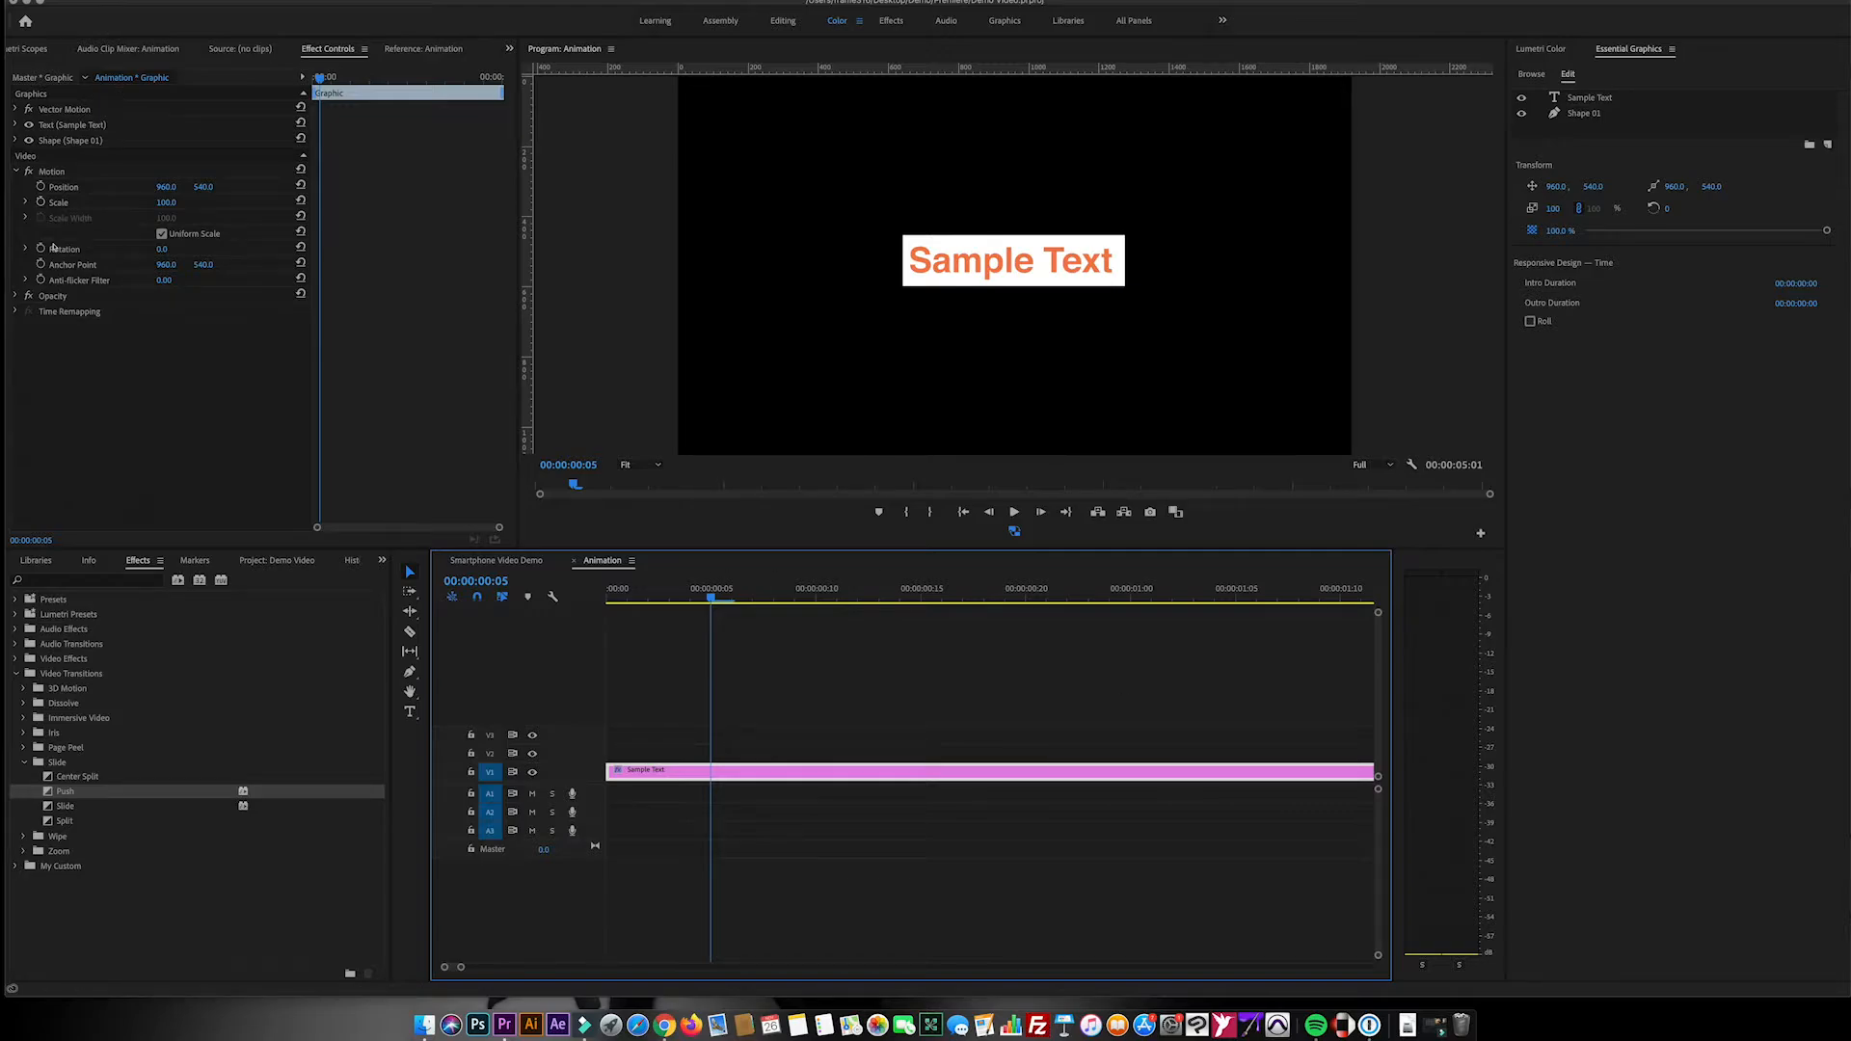
pyautogui.click(40, 186)
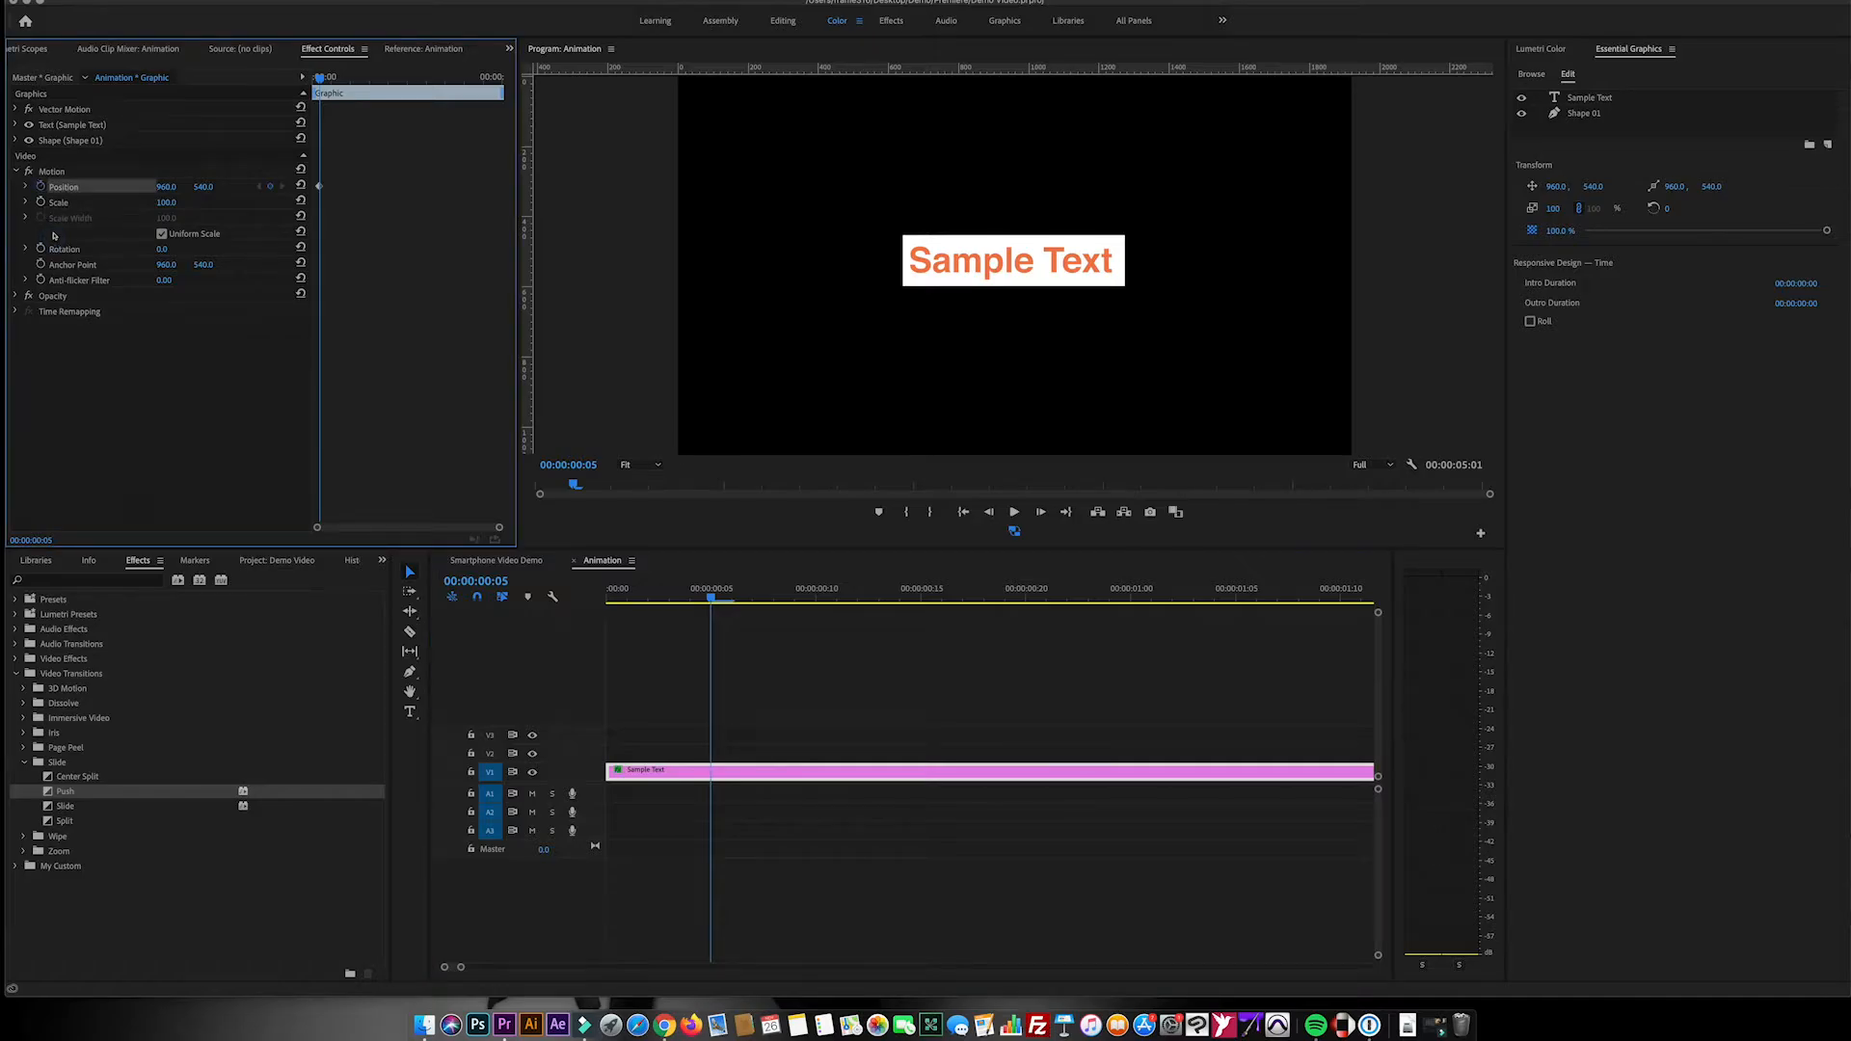
# Add a second Position keyframe to the Sample Text clip at 00:00:00:15
pyautogui.moveTo(498, 528); pyautogui.dragTo(420, 527)
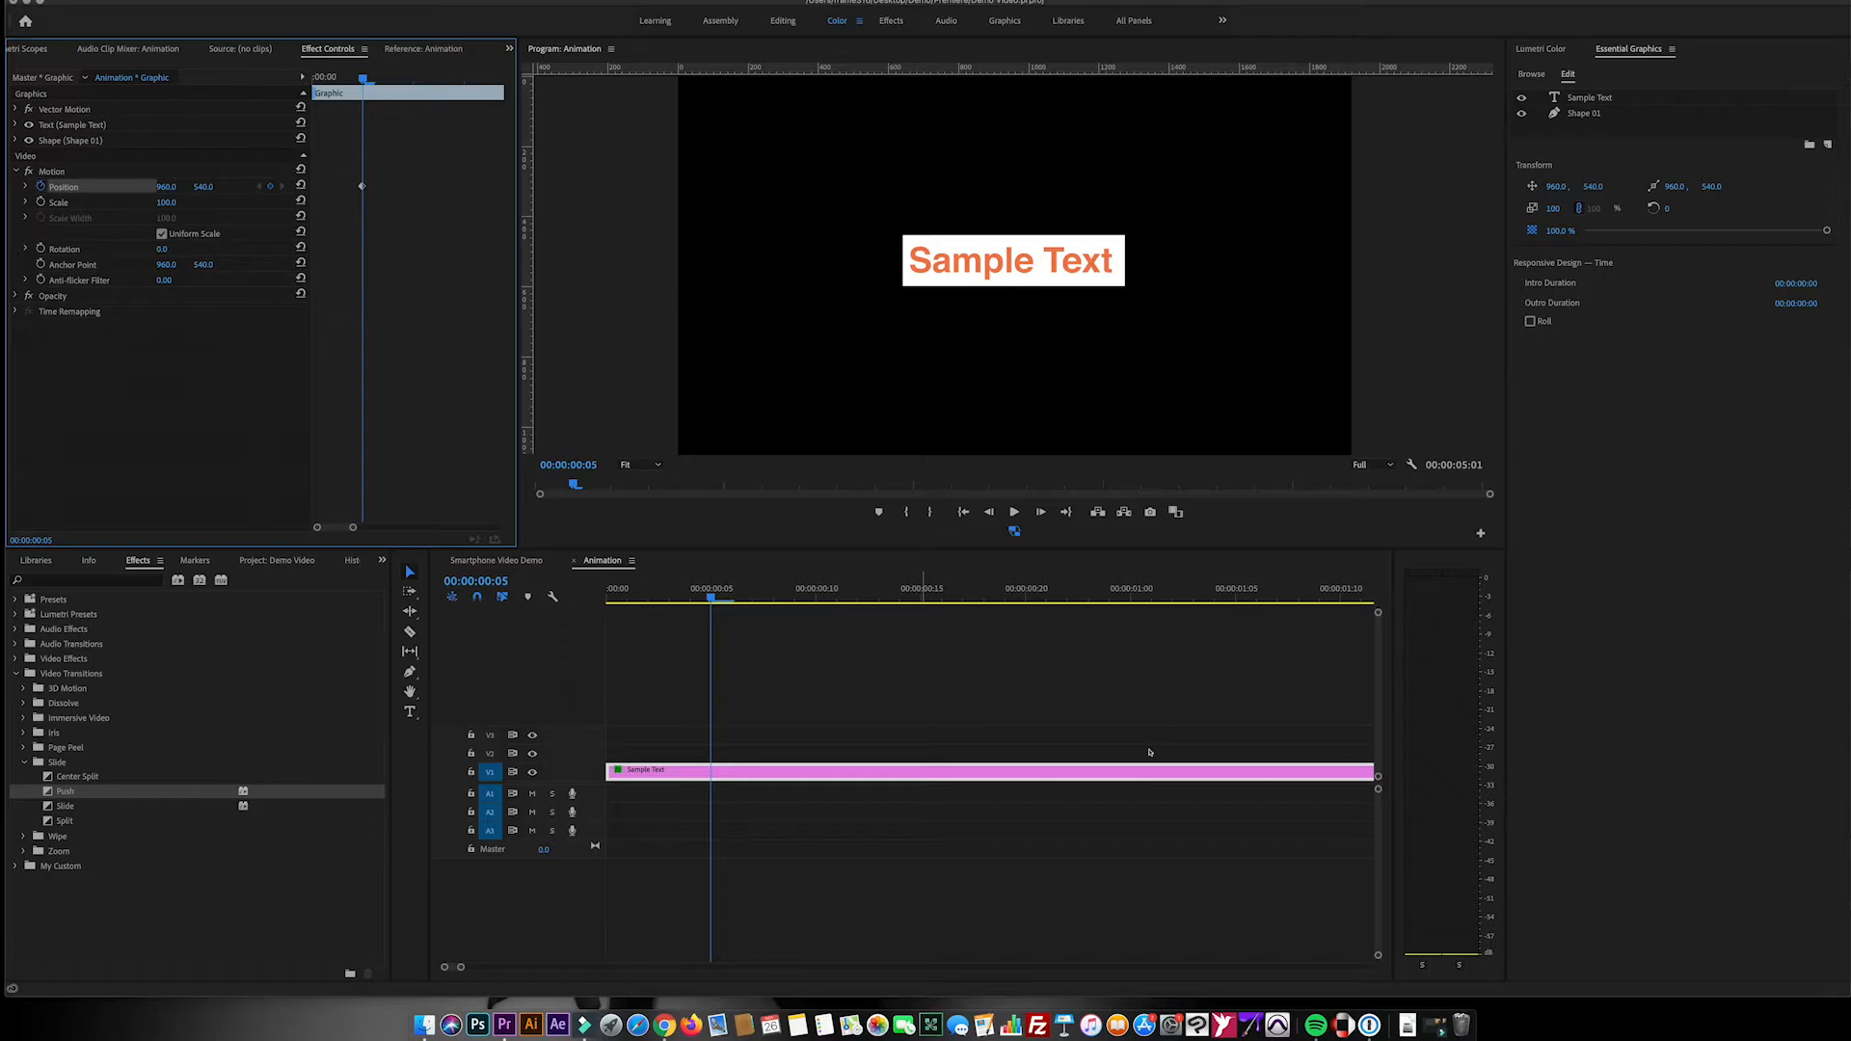
pyautogui.click(923, 597)
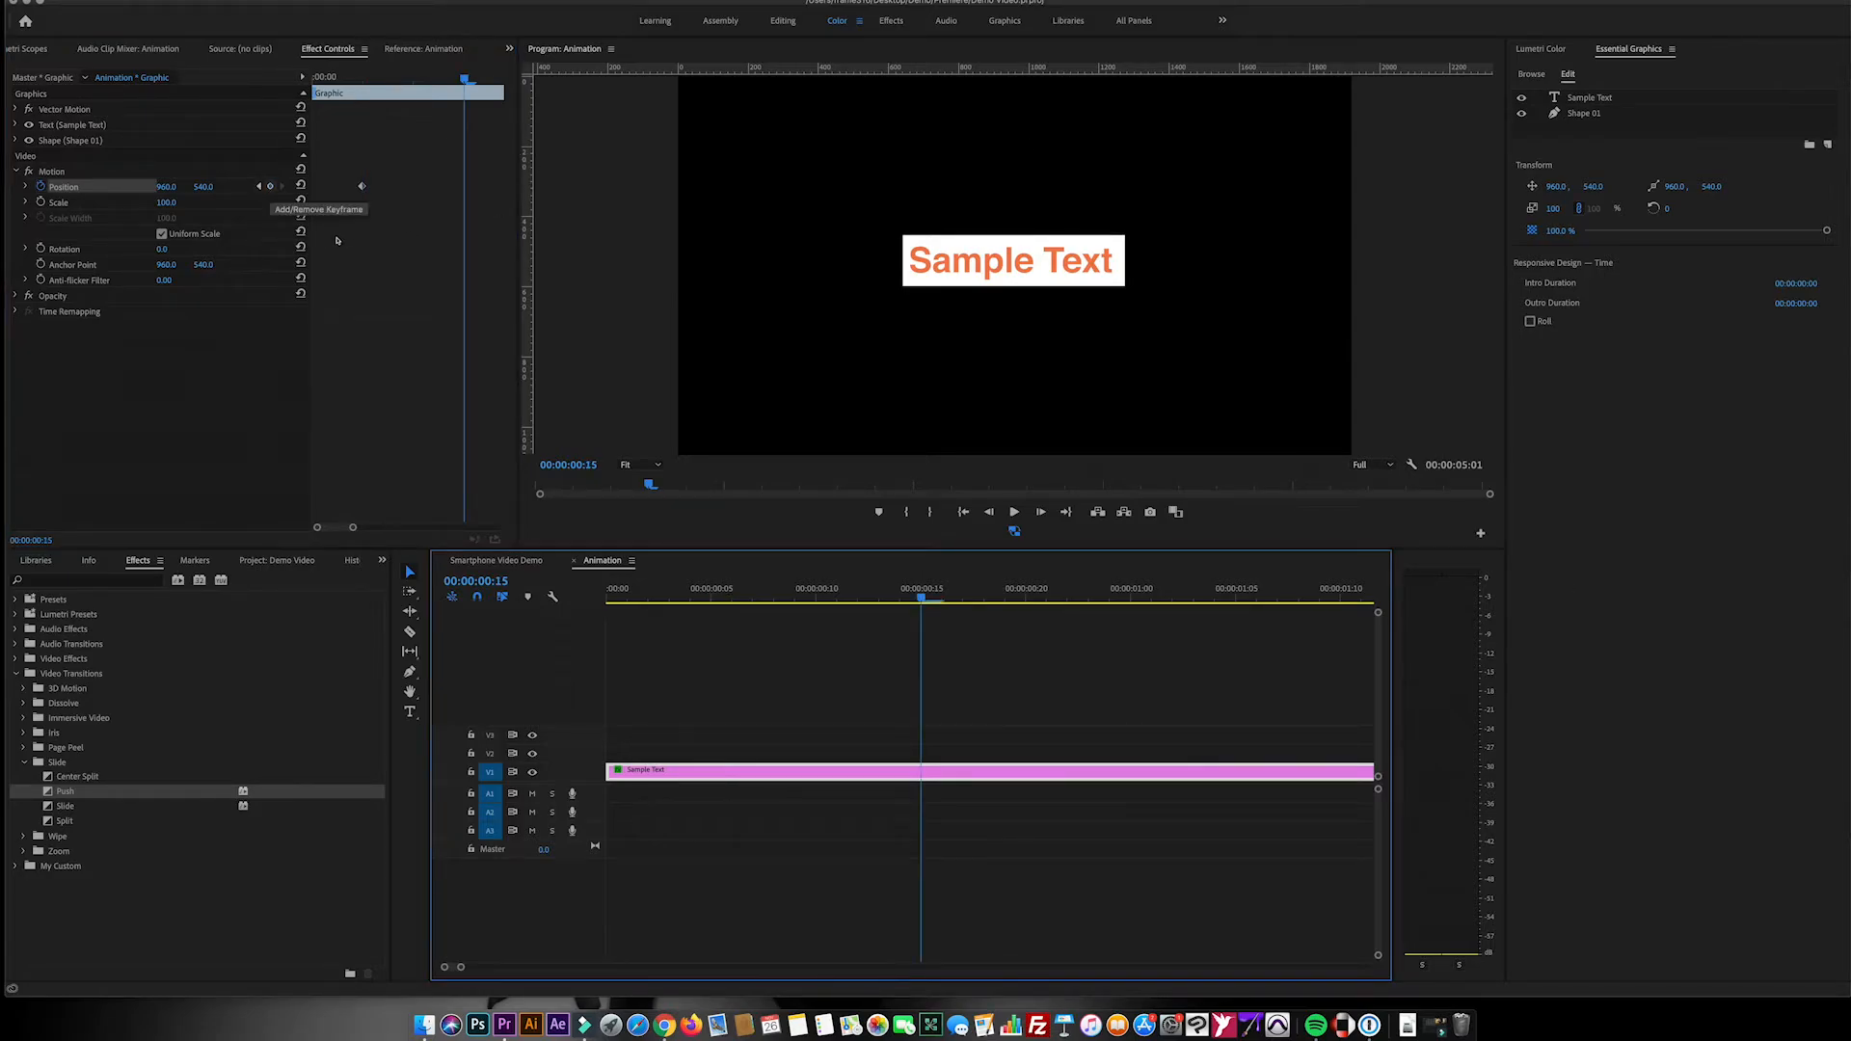
pyautogui.click(270, 186)
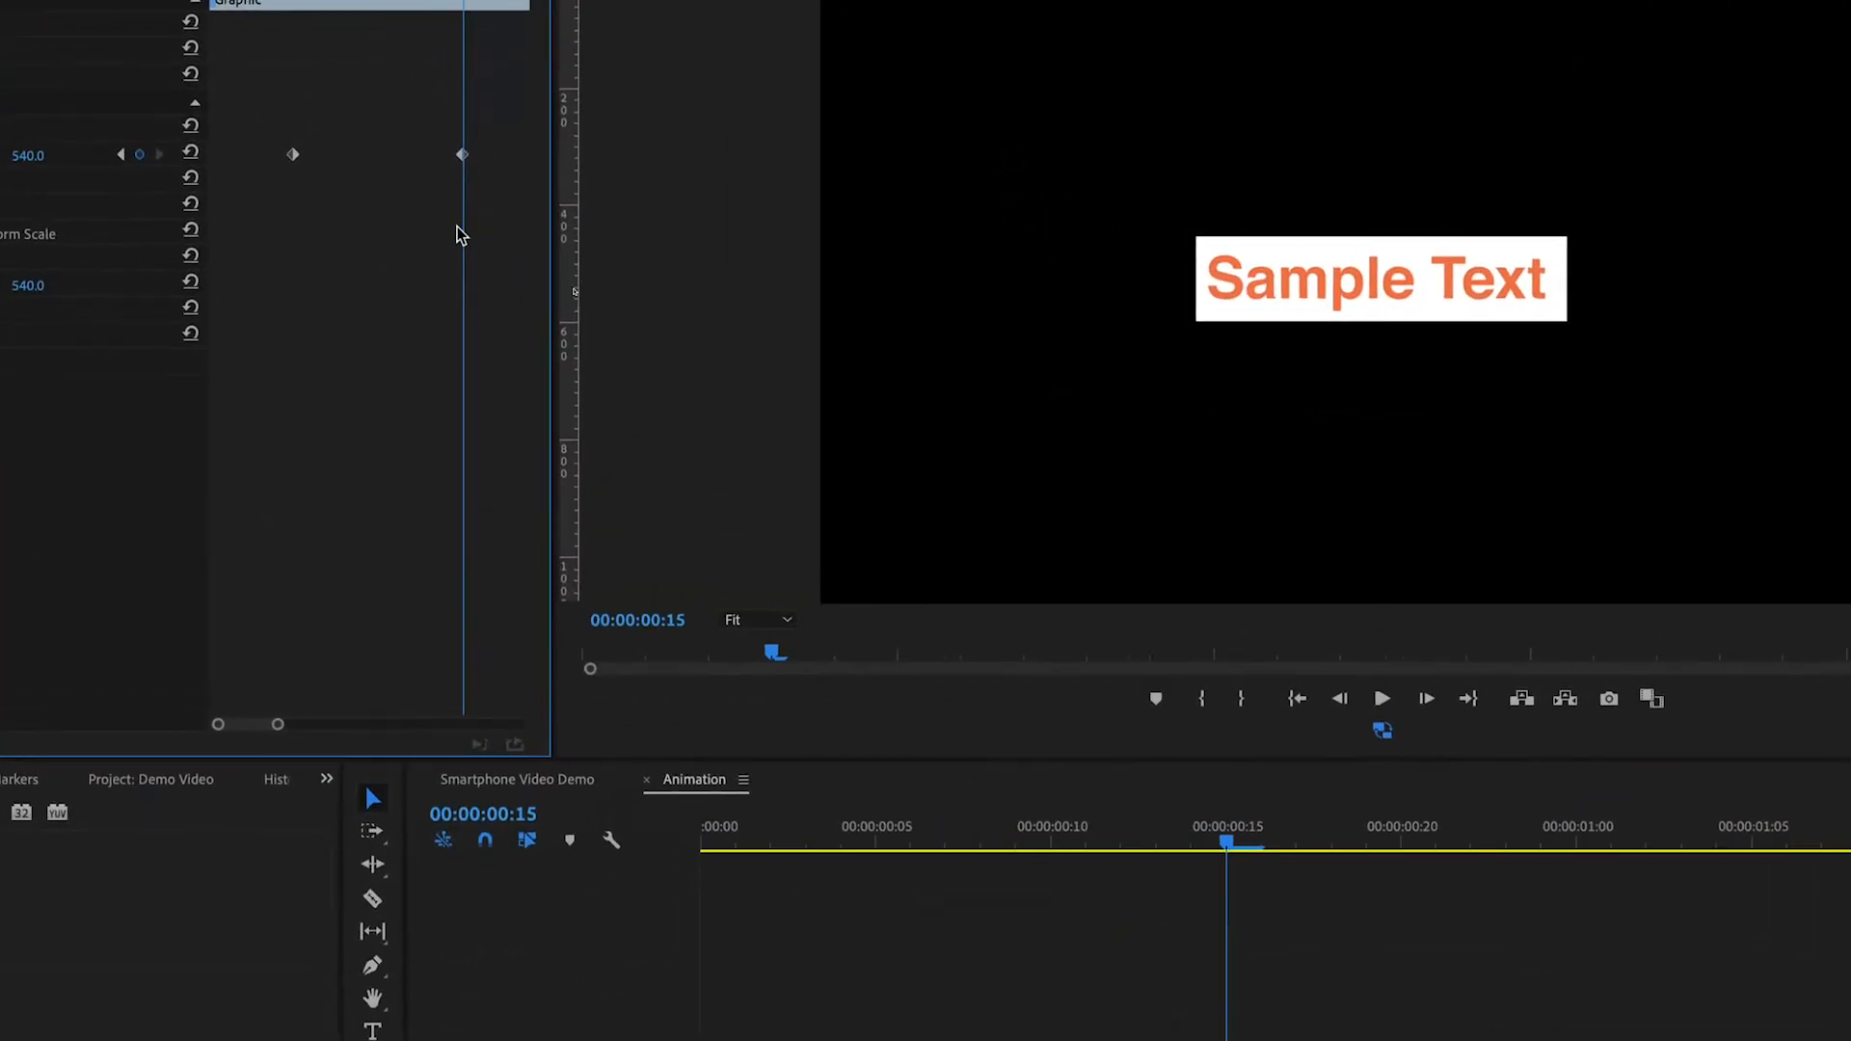
# Select each of the two Position keyframes in turn and try the previous and next keyframe navigation
pyautogui.click(293, 155)
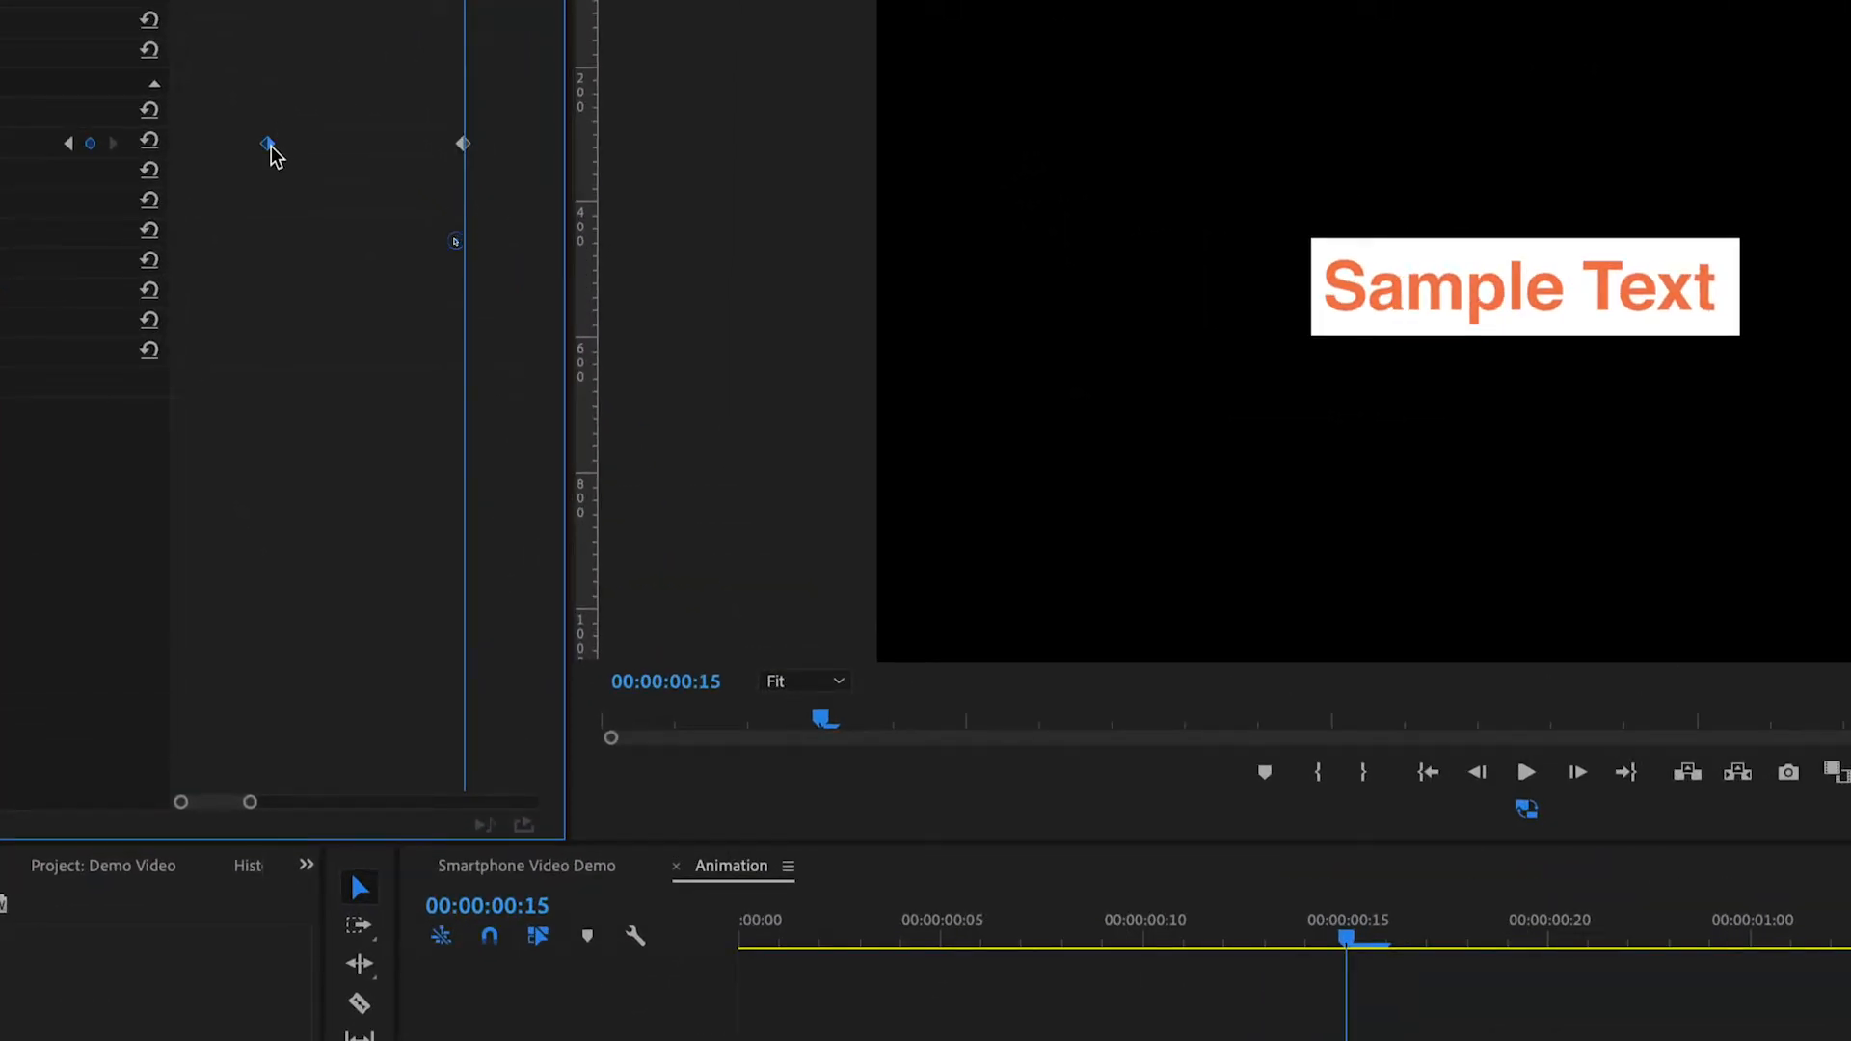
pyautogui.click(463, 144)
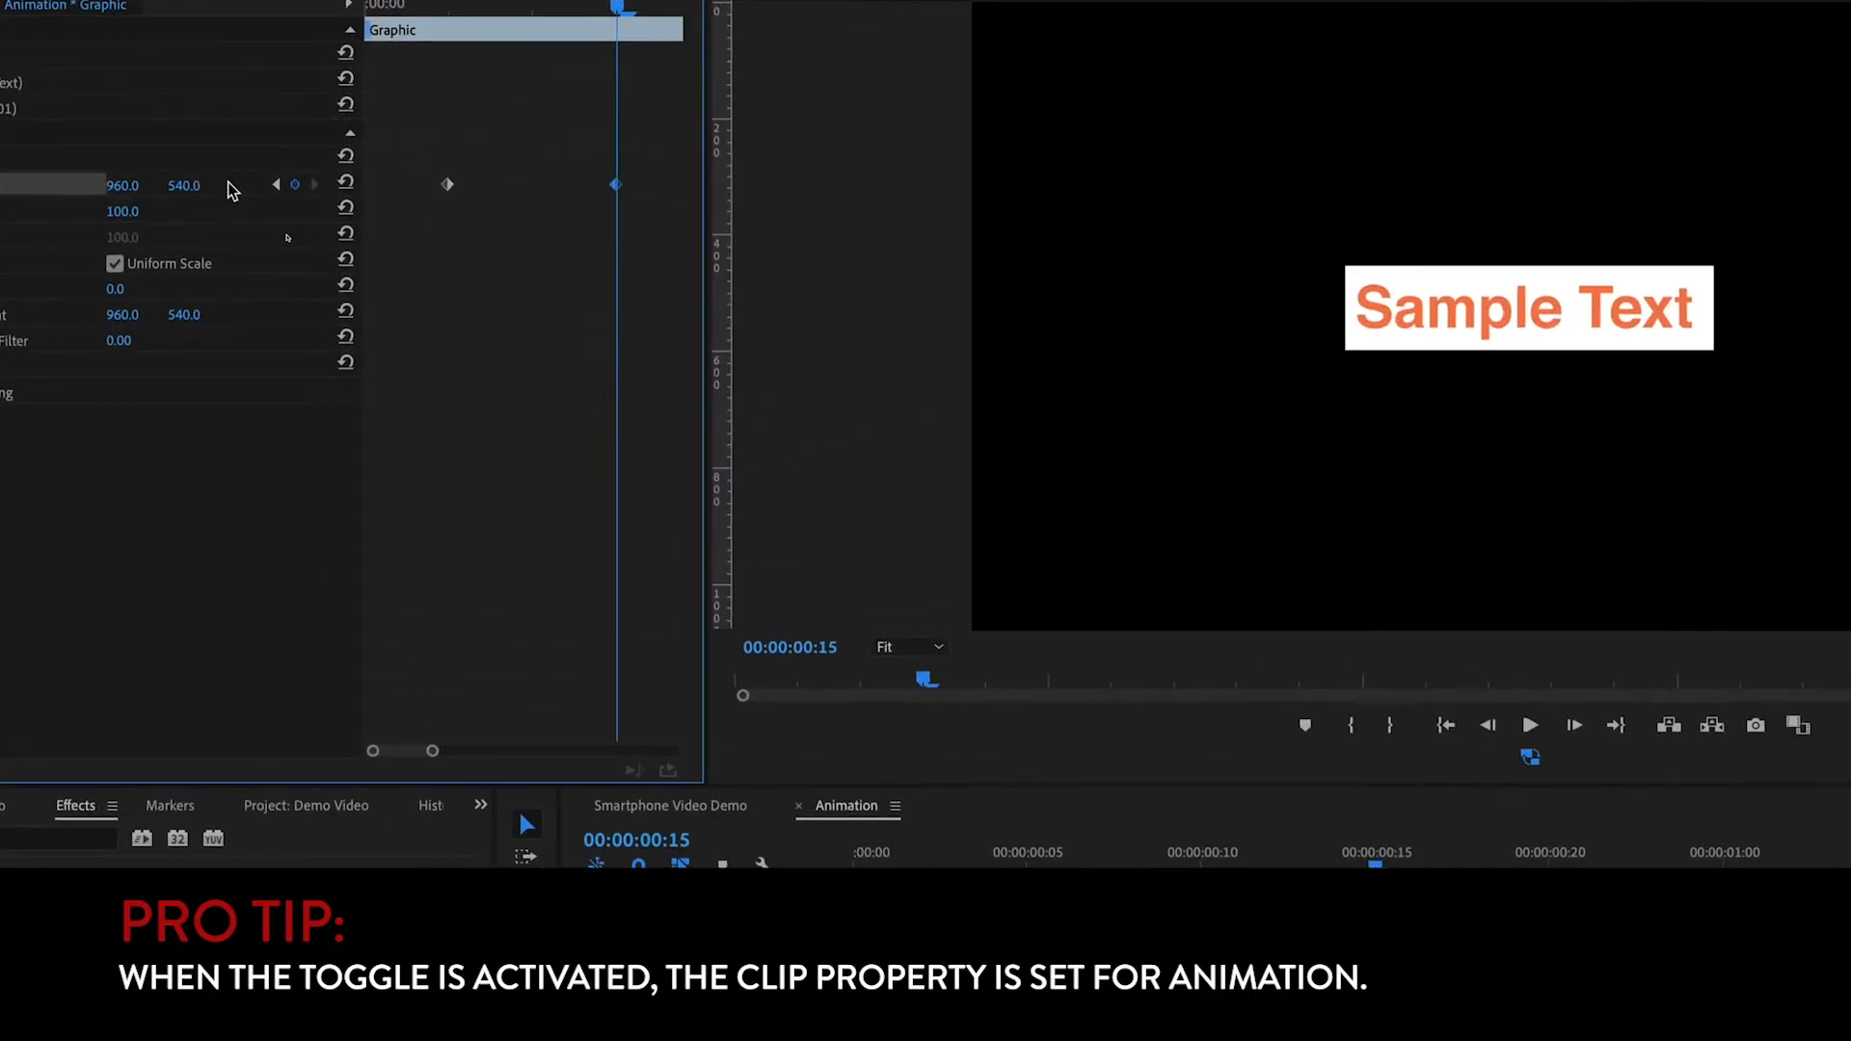
pyautogui.click(280, 184)
pyautogui.click(321, 184)
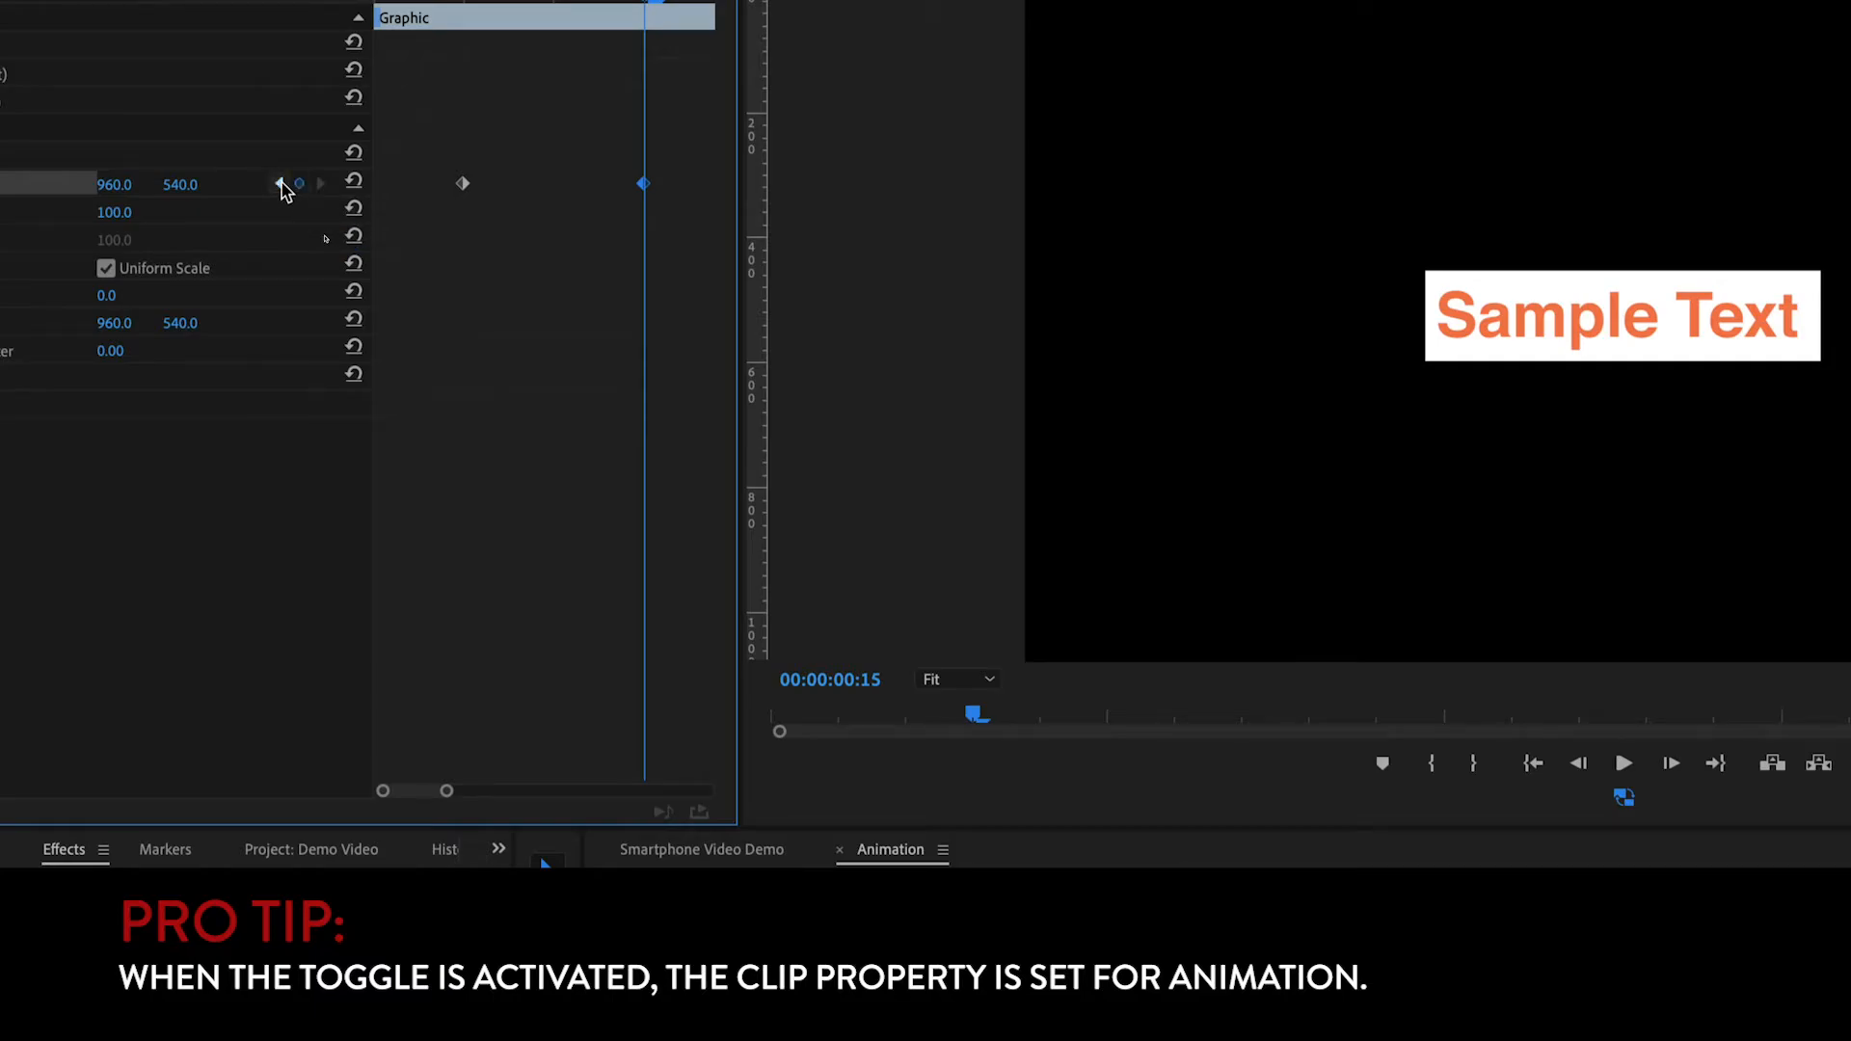
pyautogui.click(279, 184)
pyautogui.click(463, 184)
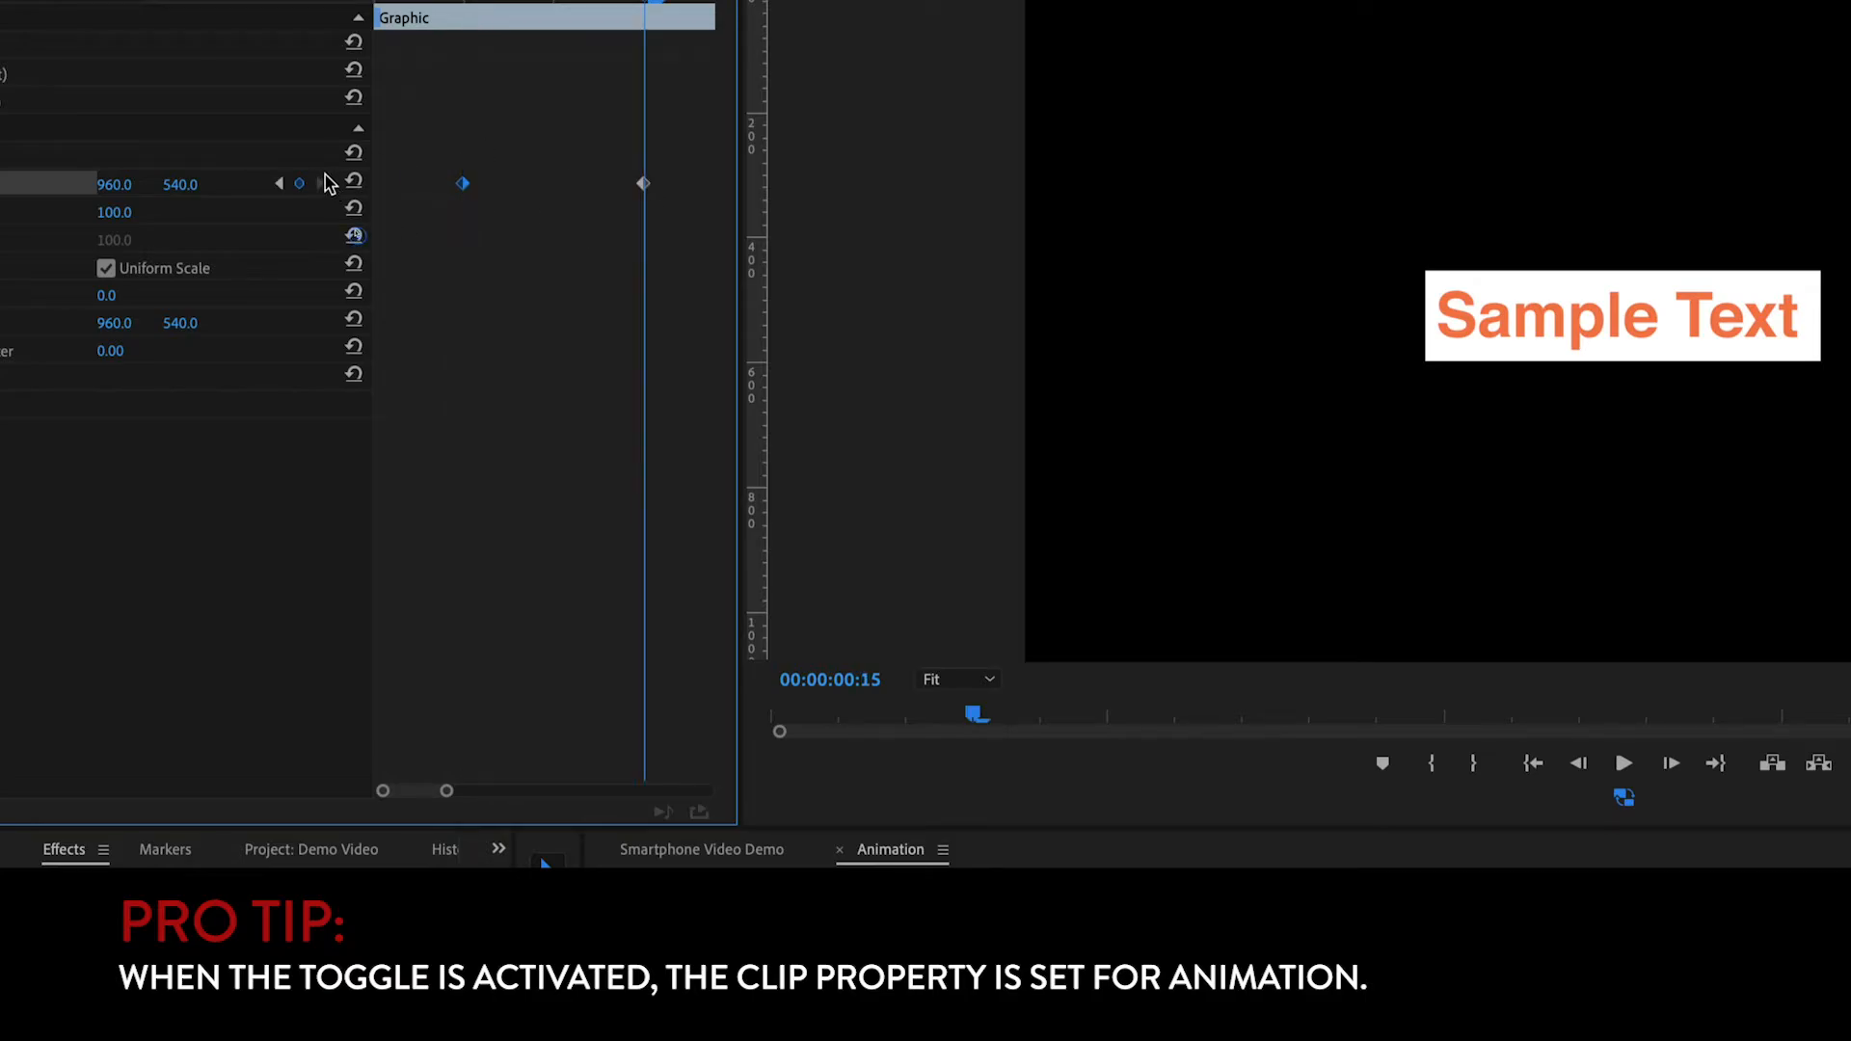
pyautogui.click(322, 183)
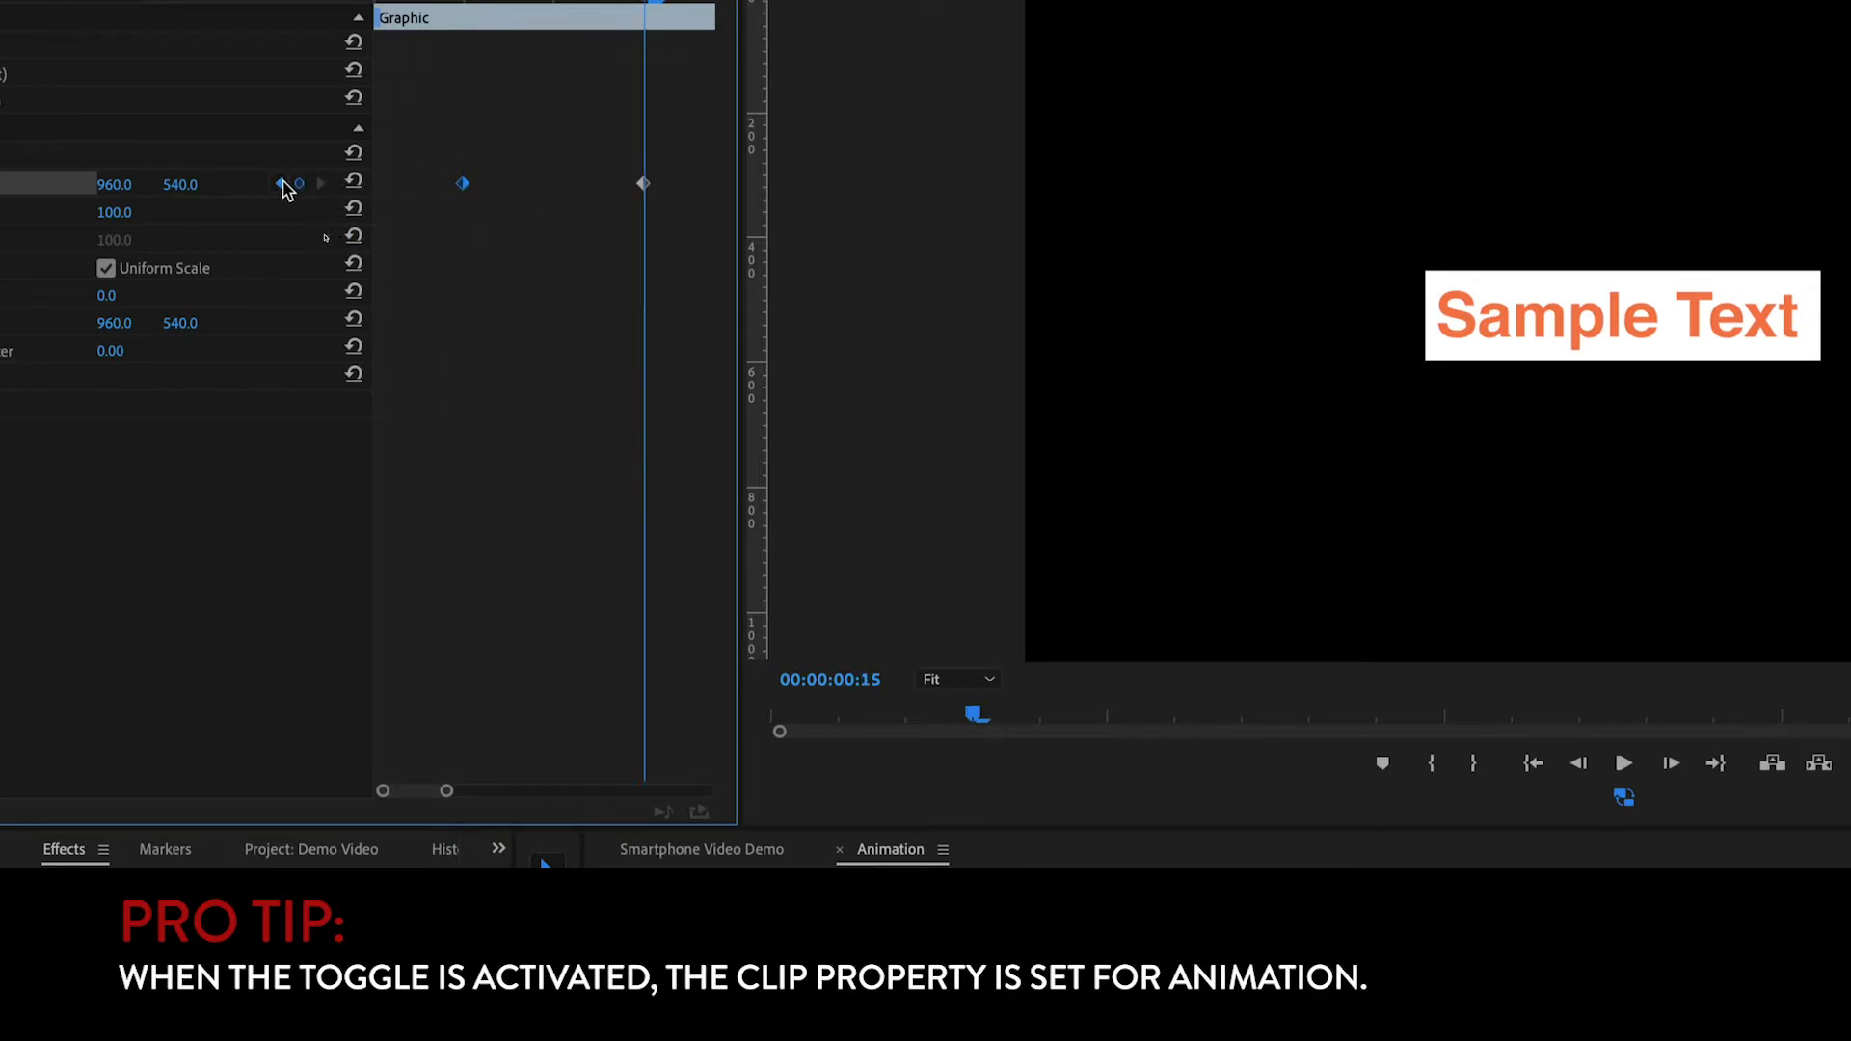
# Set the horizontal Position at the 00:00:00:05 keyframe to 321.0 so the title starts at the frame's left edge
pyautogui.click(280, 184)
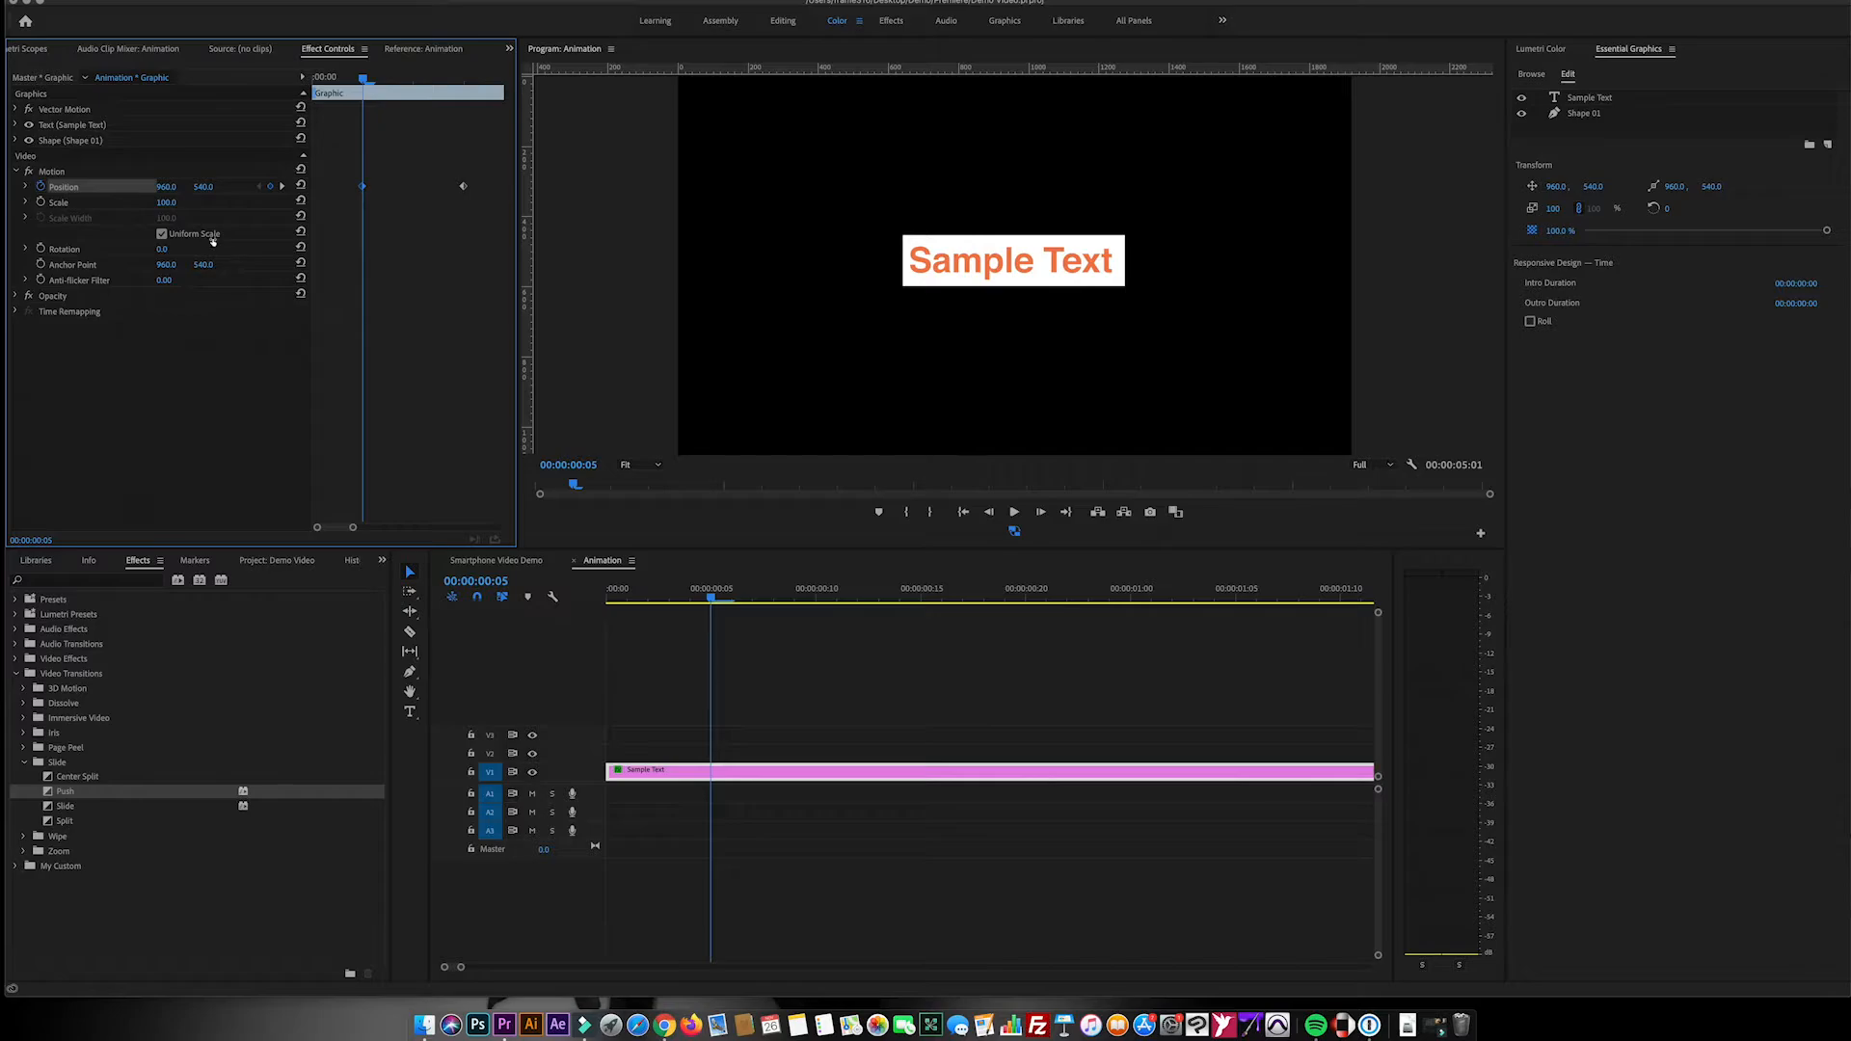
pyautogui.moveTo(166, 187); pyautogui.dragTo(125, 187)
pyautogui.moveTo(213, 241); pyautogui.dragTo(210, 241)
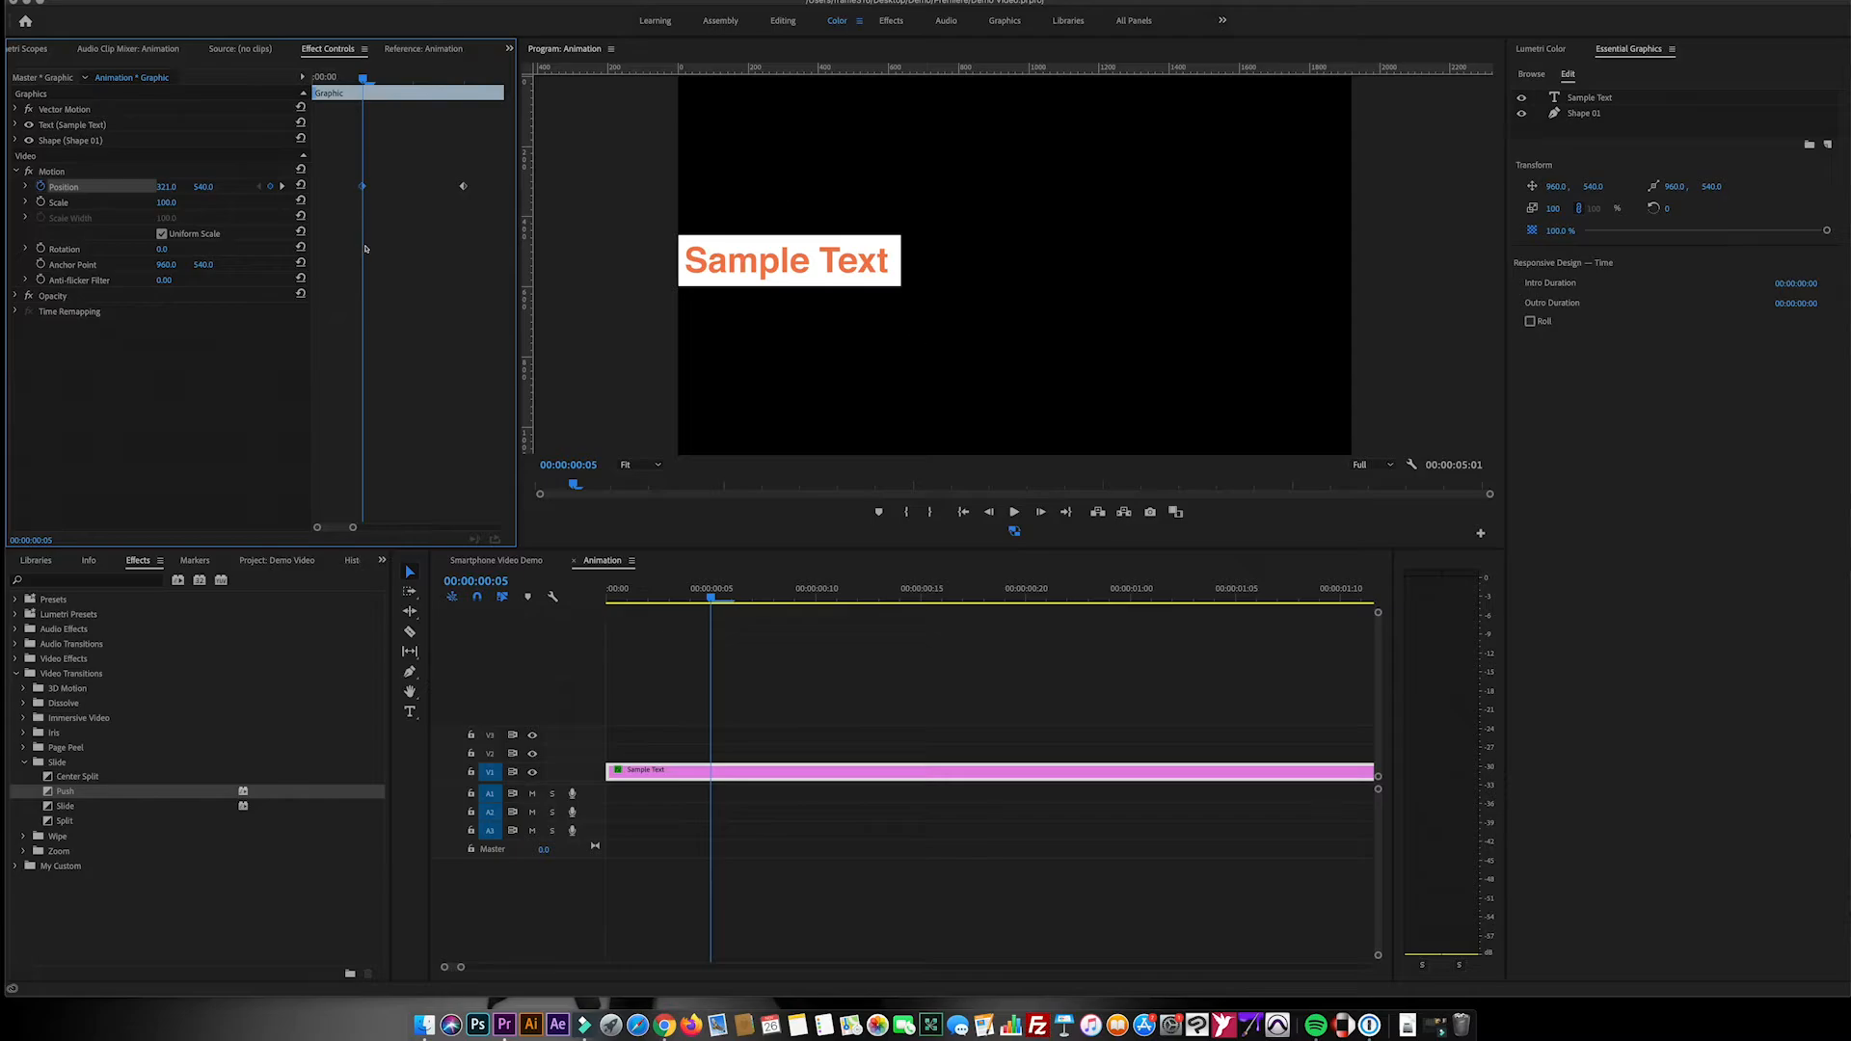
# Check the title at the second Position keyframe and play the opening of the sequence to review its movement
pyautogui.click(282, 186)
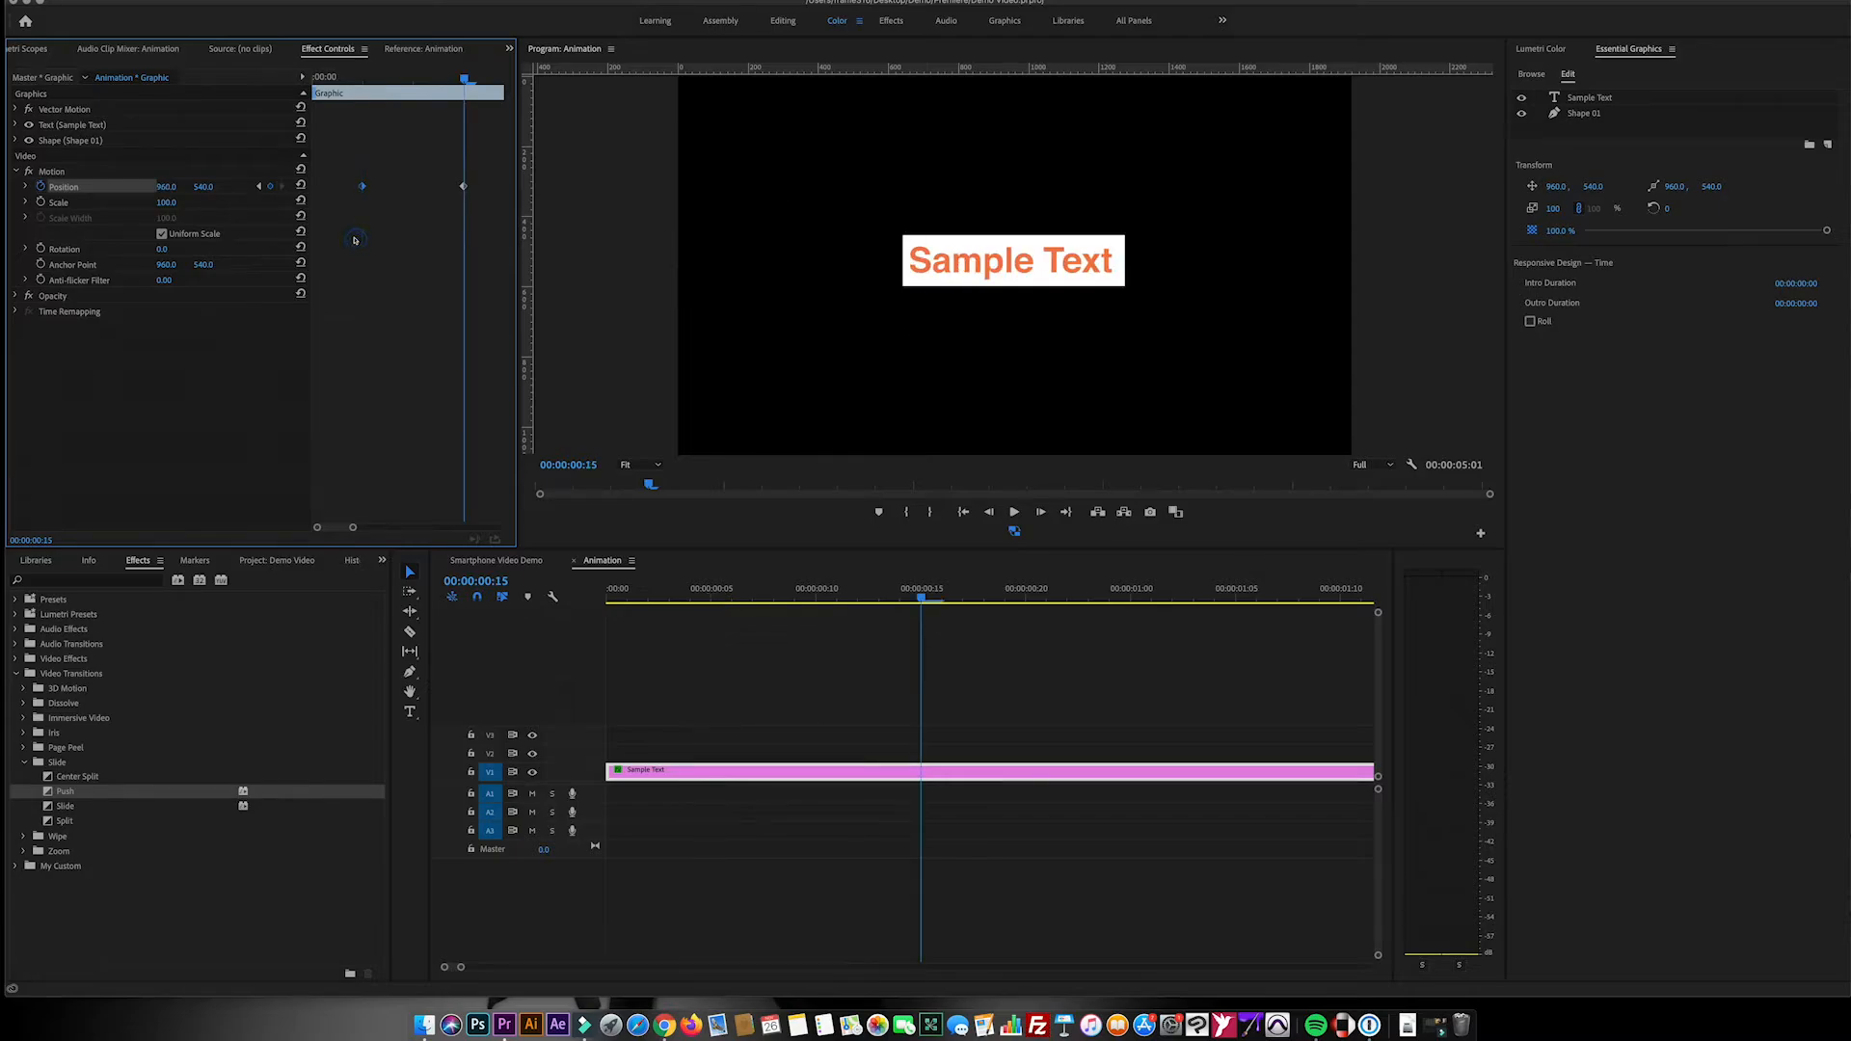
pyautogui.hotkey('shift', 'Left')
pyautogui.hotkey('shift', 'Left')
pyautogui.press('Left')
pyautogui.press('Left')
pyautogui.press('space')
pyautogui.press('space')
pyautogui.click(449, 106)
pyautogui.press('Left')
pyautogui.press('Left')
pyautogui.press('Left')
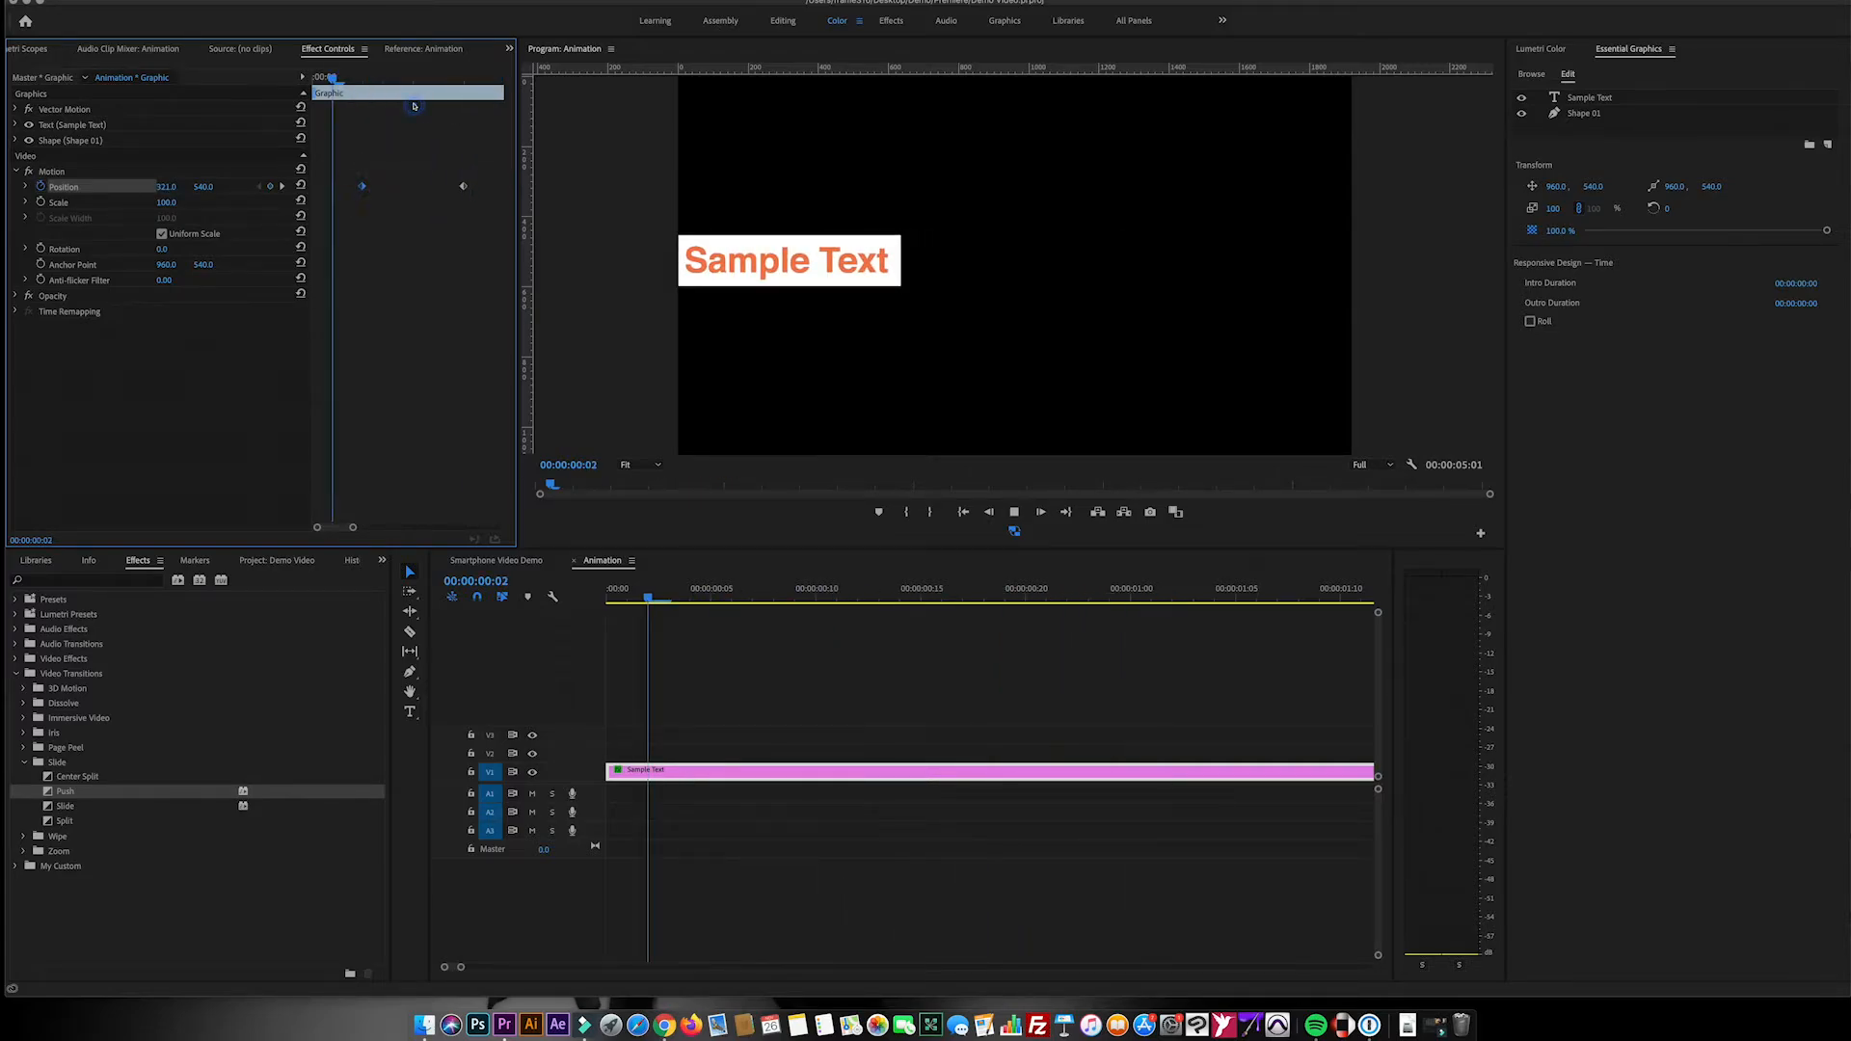
pyautogui.press('space')
pyautogui.press('space')
# Move the second Position keyframe a few frames earlier, closer to the first, to speed up the title's movement
pyautogui.click(579, 237)
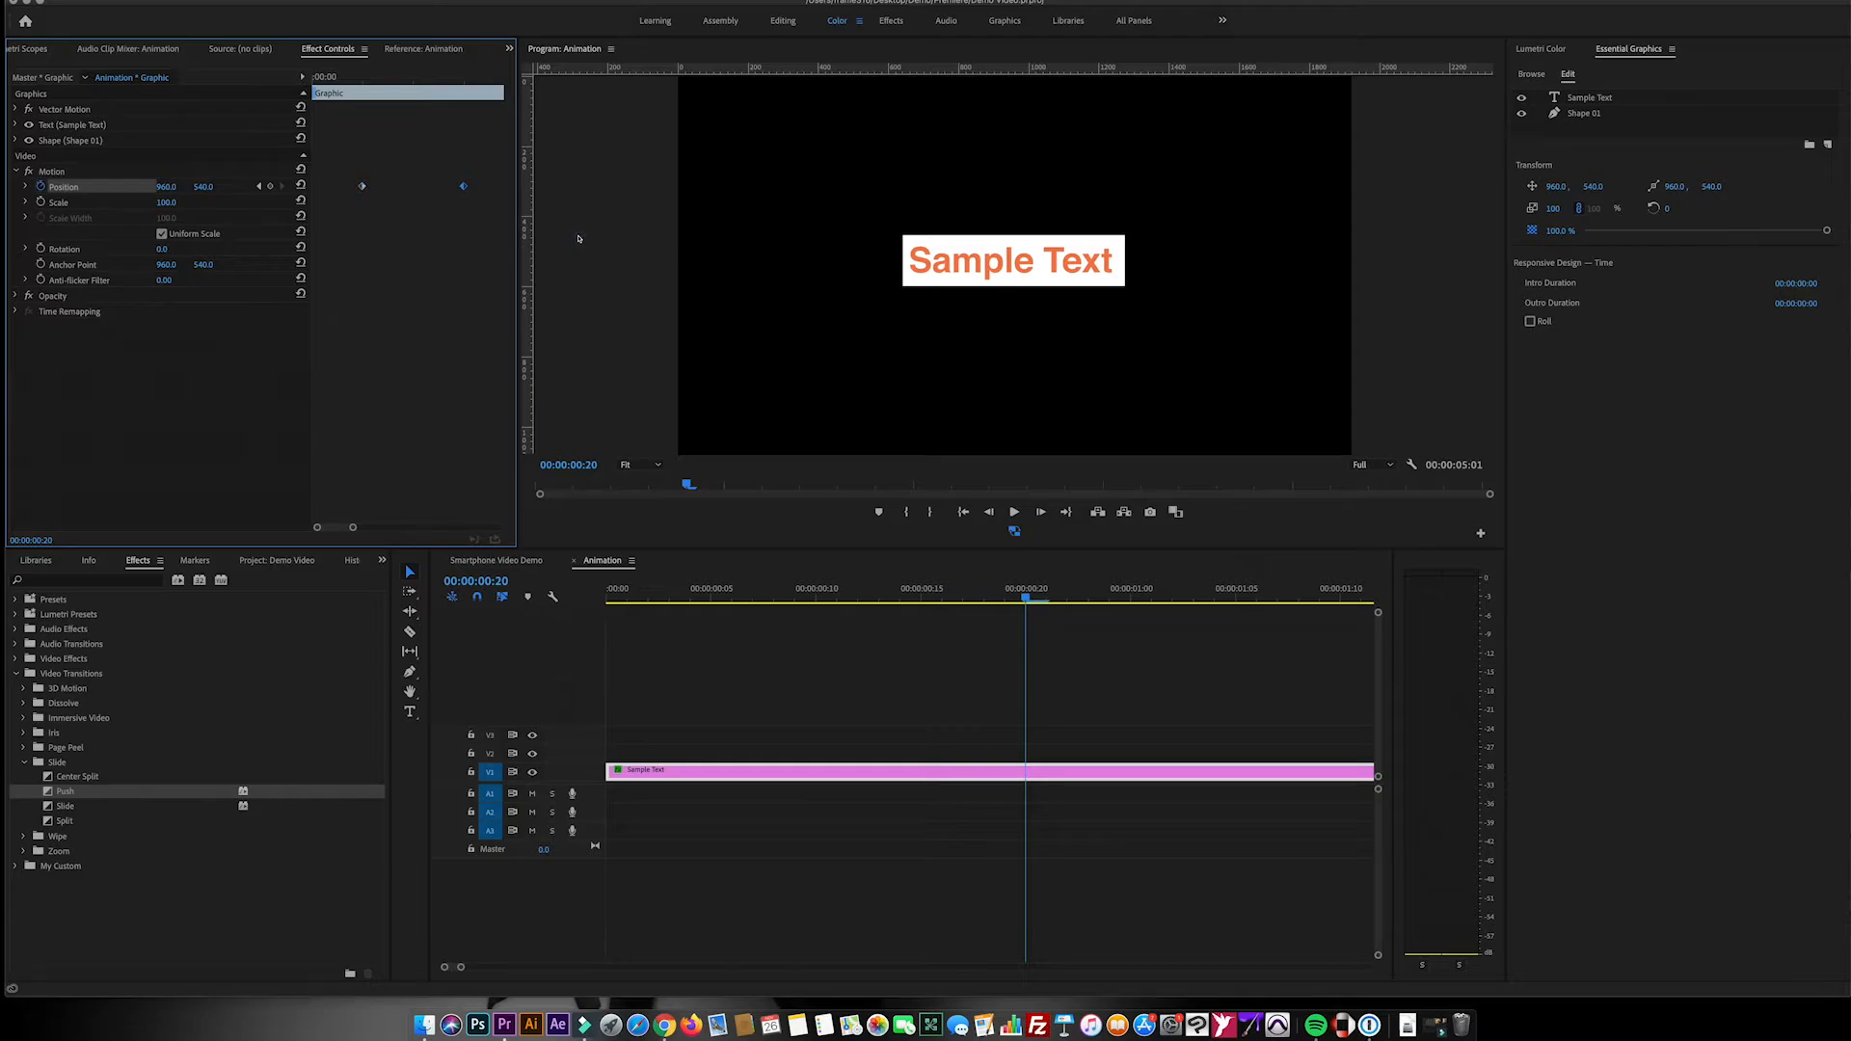
pyautogui.moveTo(578, 238); pyautogui.dragTo(565, 238)
pyautogui.click(401, 118)
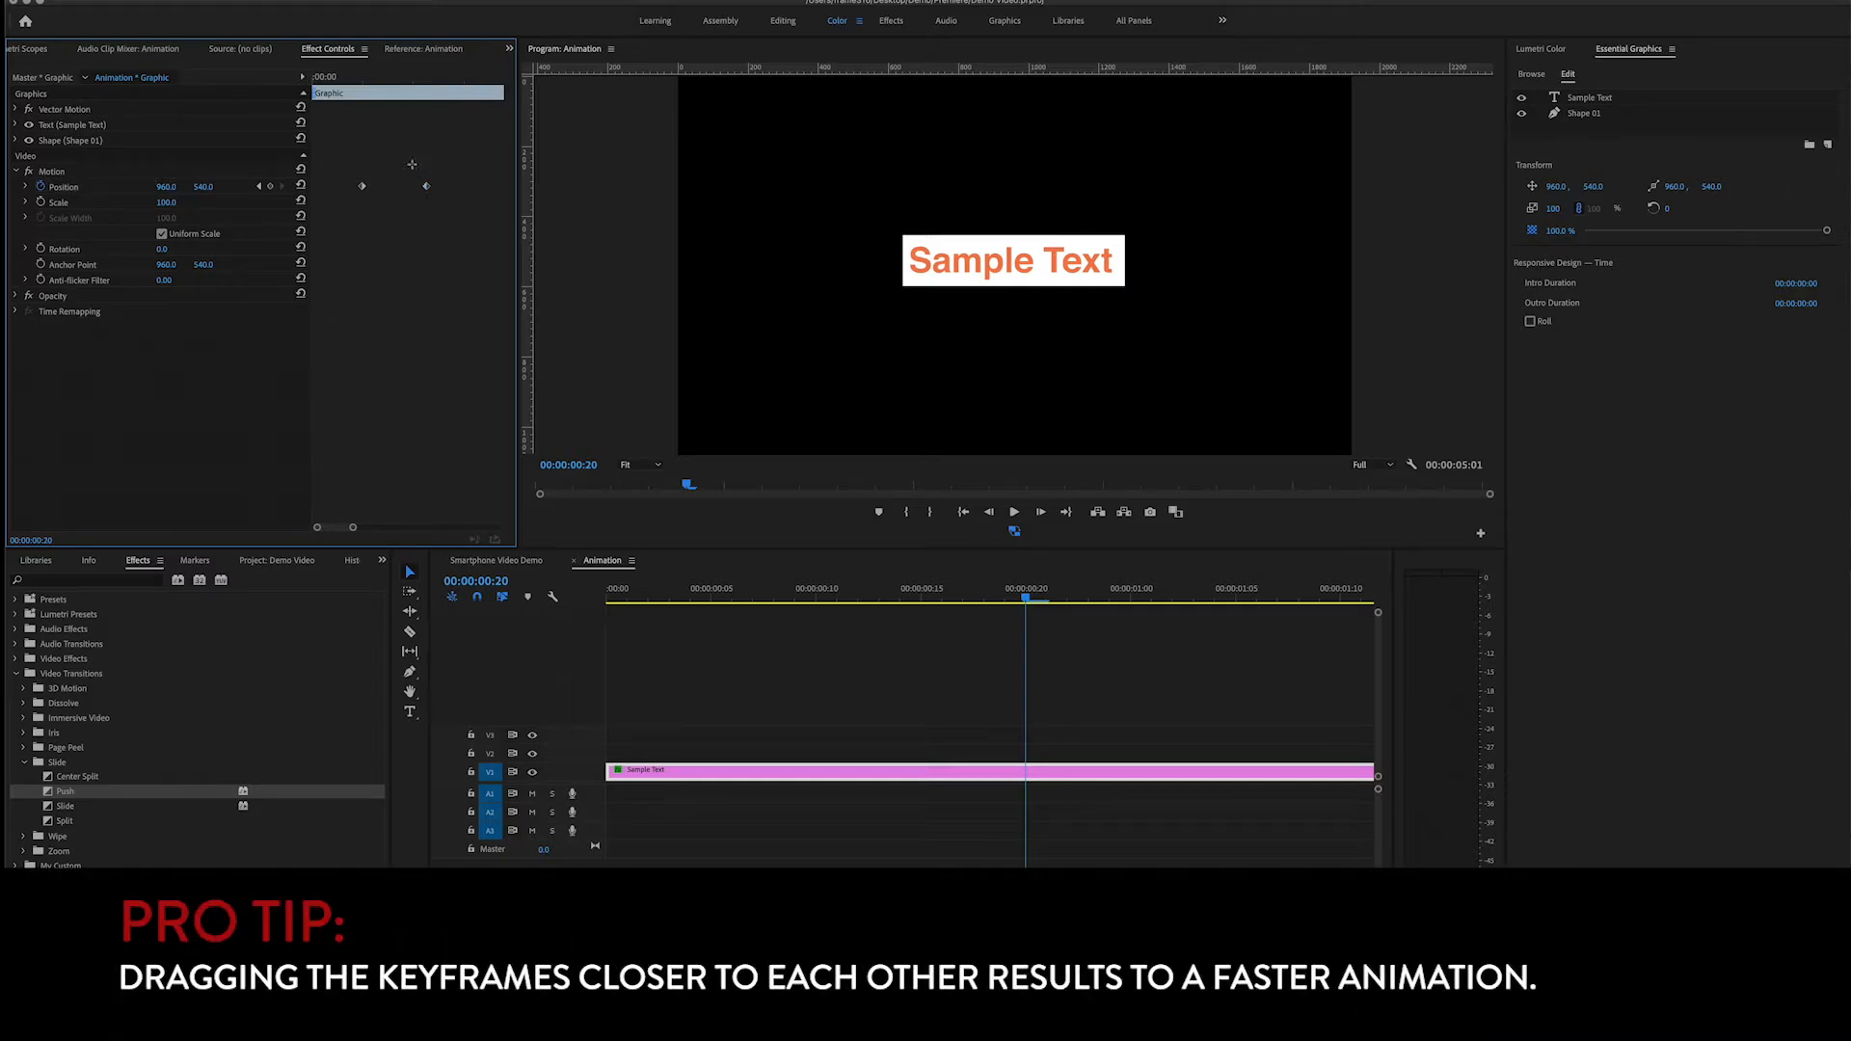
# Replay the sequence from its start to review the faster Position animation of the title
pyautogui.click(932, 741)
pyautogui.press('space')
pyautogui.press('space')
pyautogui.press('Home')
pyautogui.press('space')
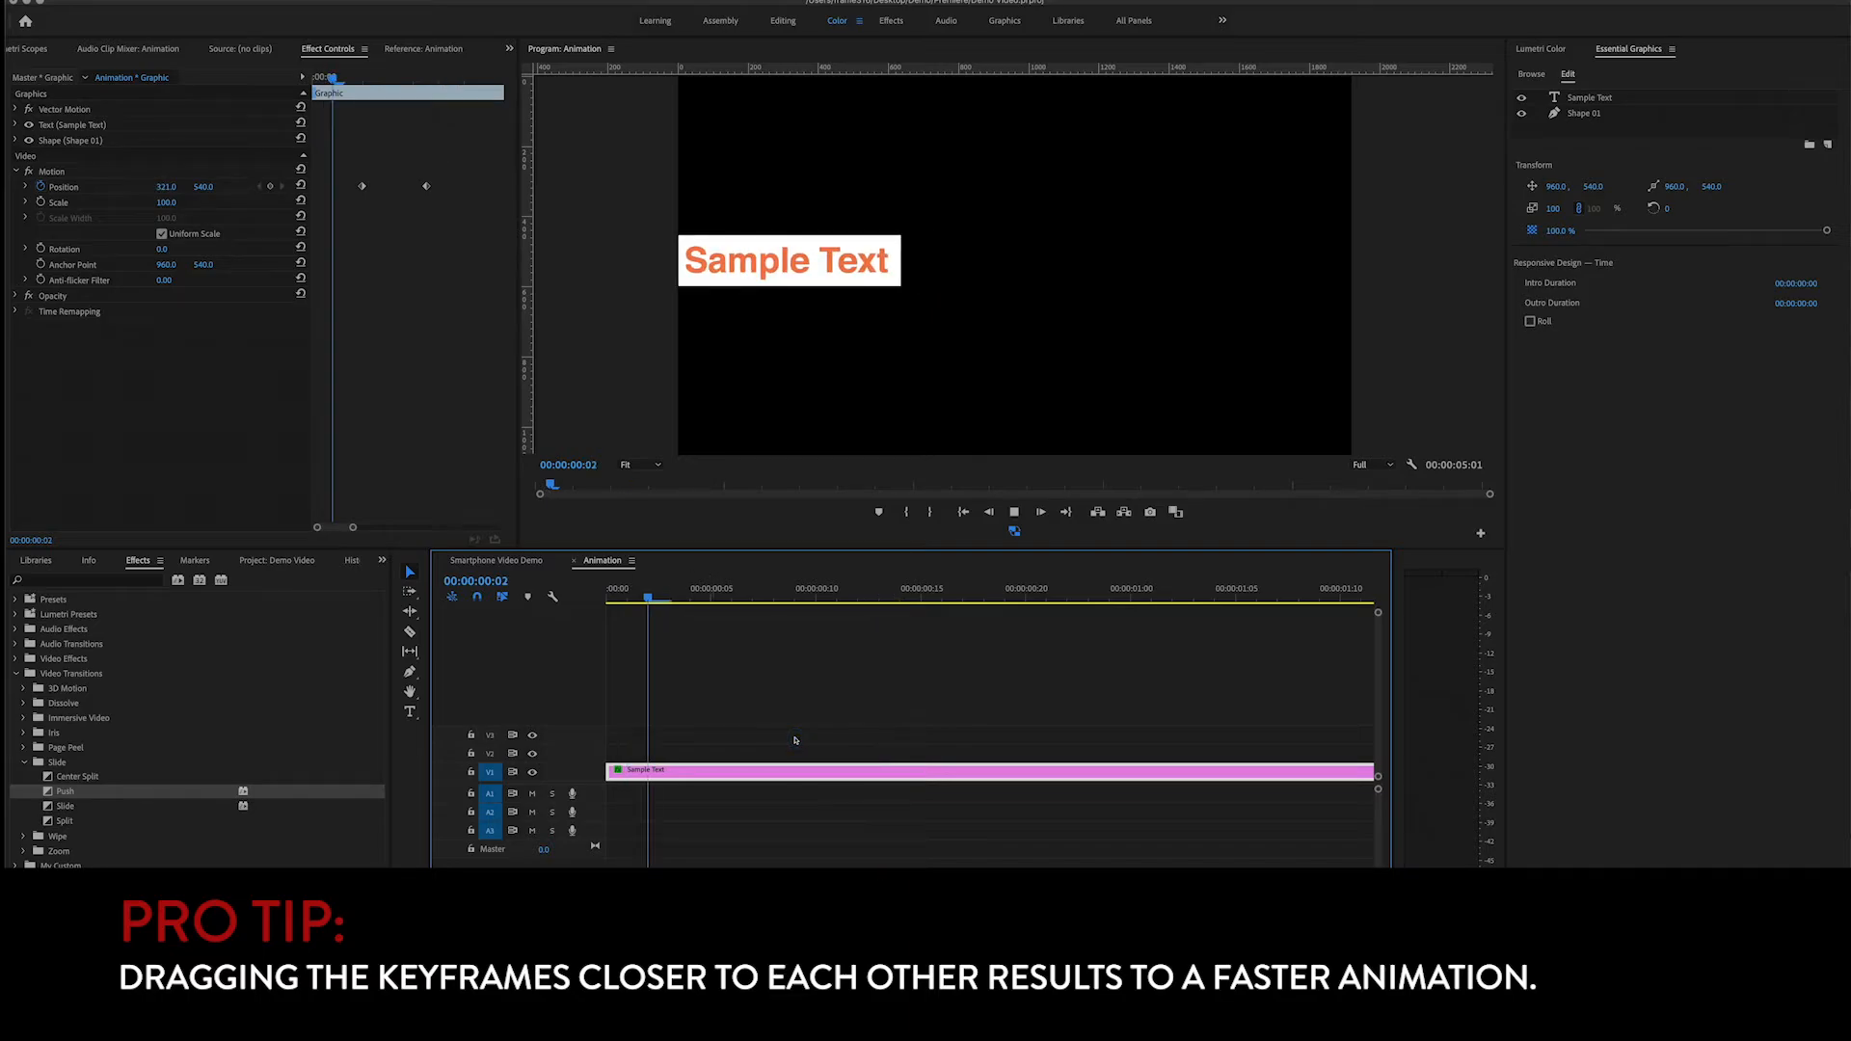
pyautogui.press('space')
pyautogui.press('Home')
pyautogui.press('space')
pyautogui.press('space')
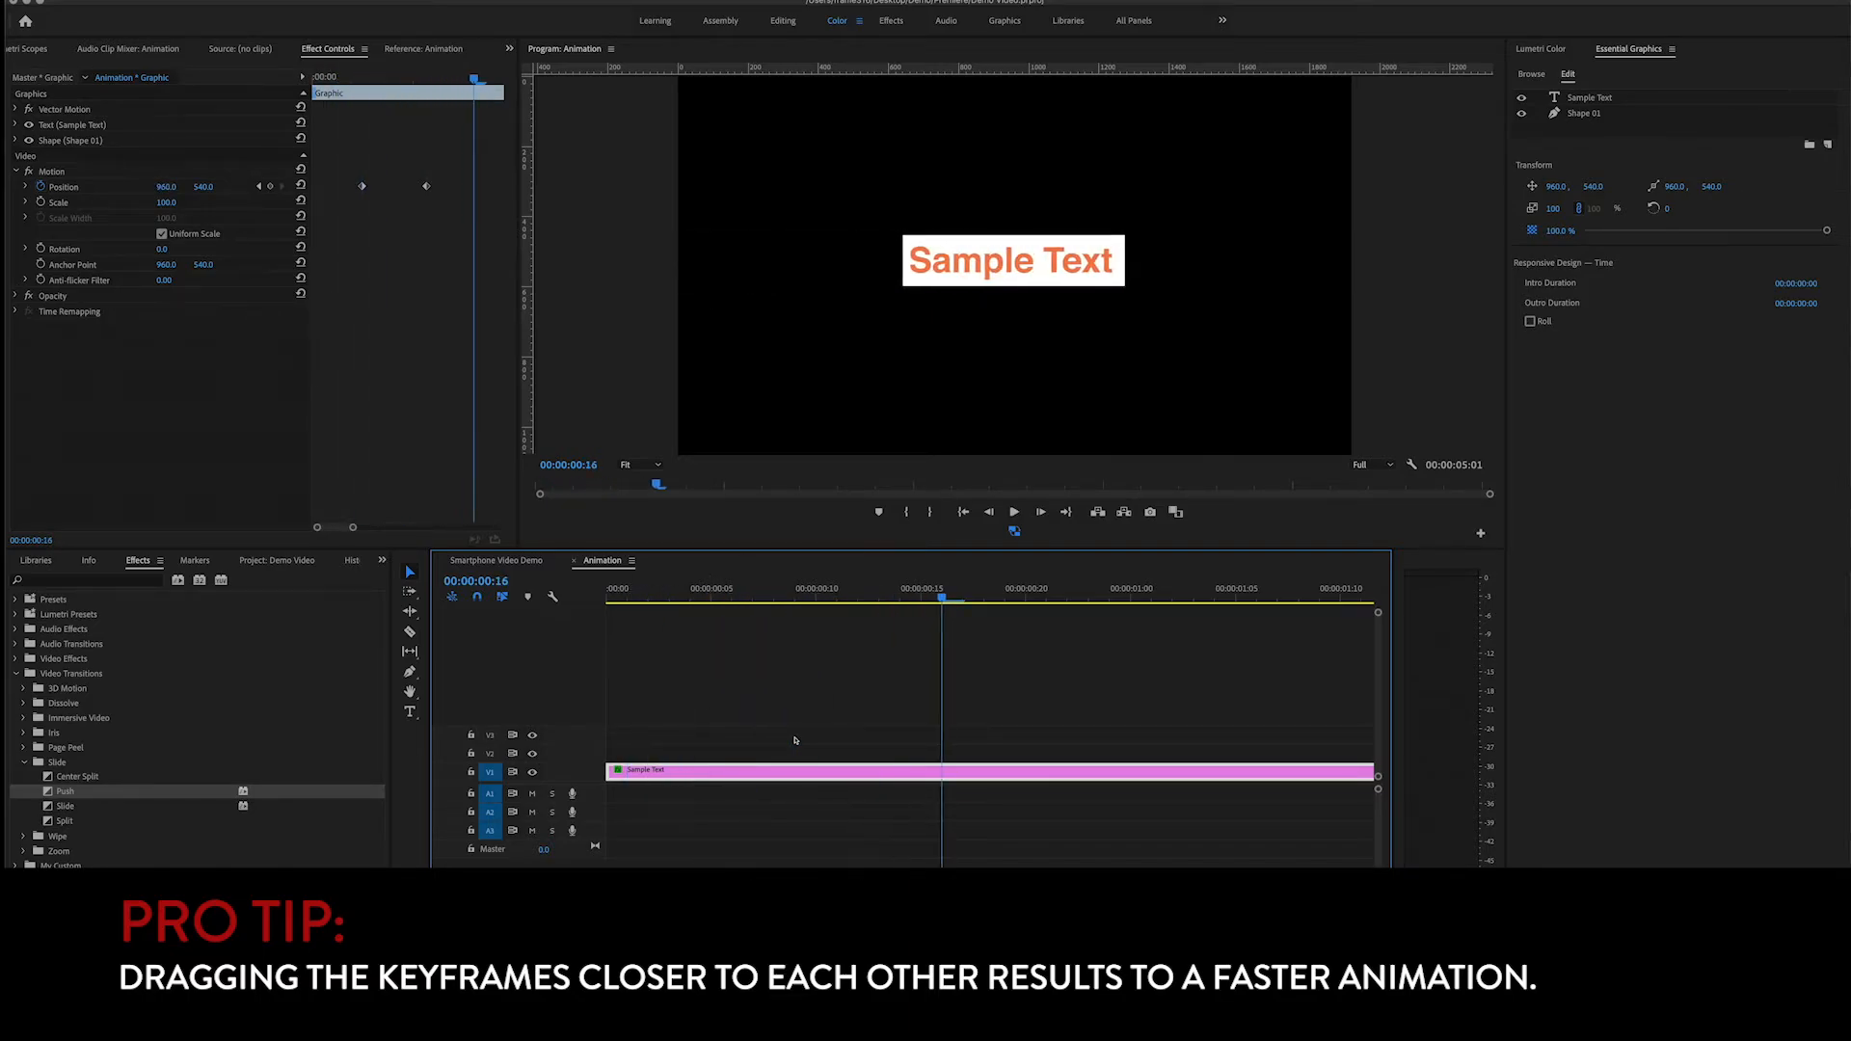
# Play the sequence from its beginning once more to check the speed of the title's horizontal movement
pyautogui.press('Home')
pyautogui.press('space')
pyautogui.press('space')
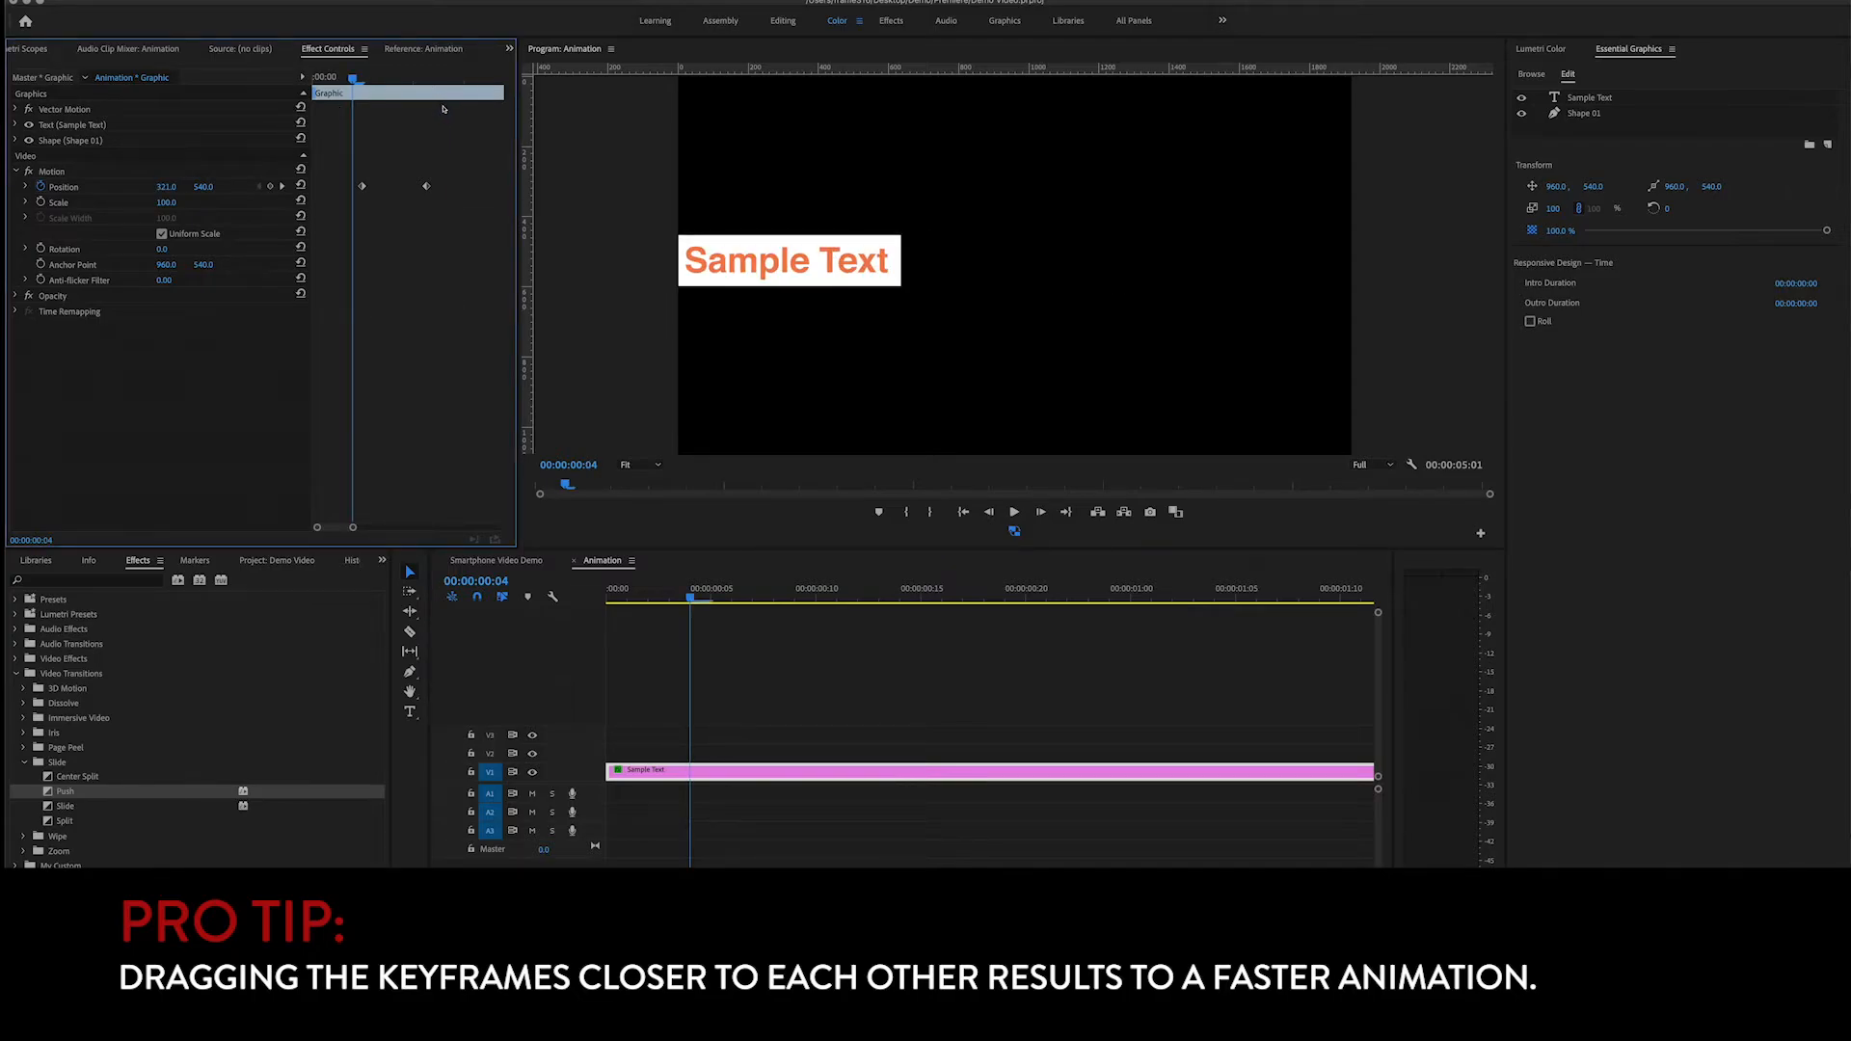
# Enable Scale keyframing at 00:00:00:05 and add a second Scale keyframe at 00:00:00:11, aligned with the Position keyframes
pyautogui.press('Right')
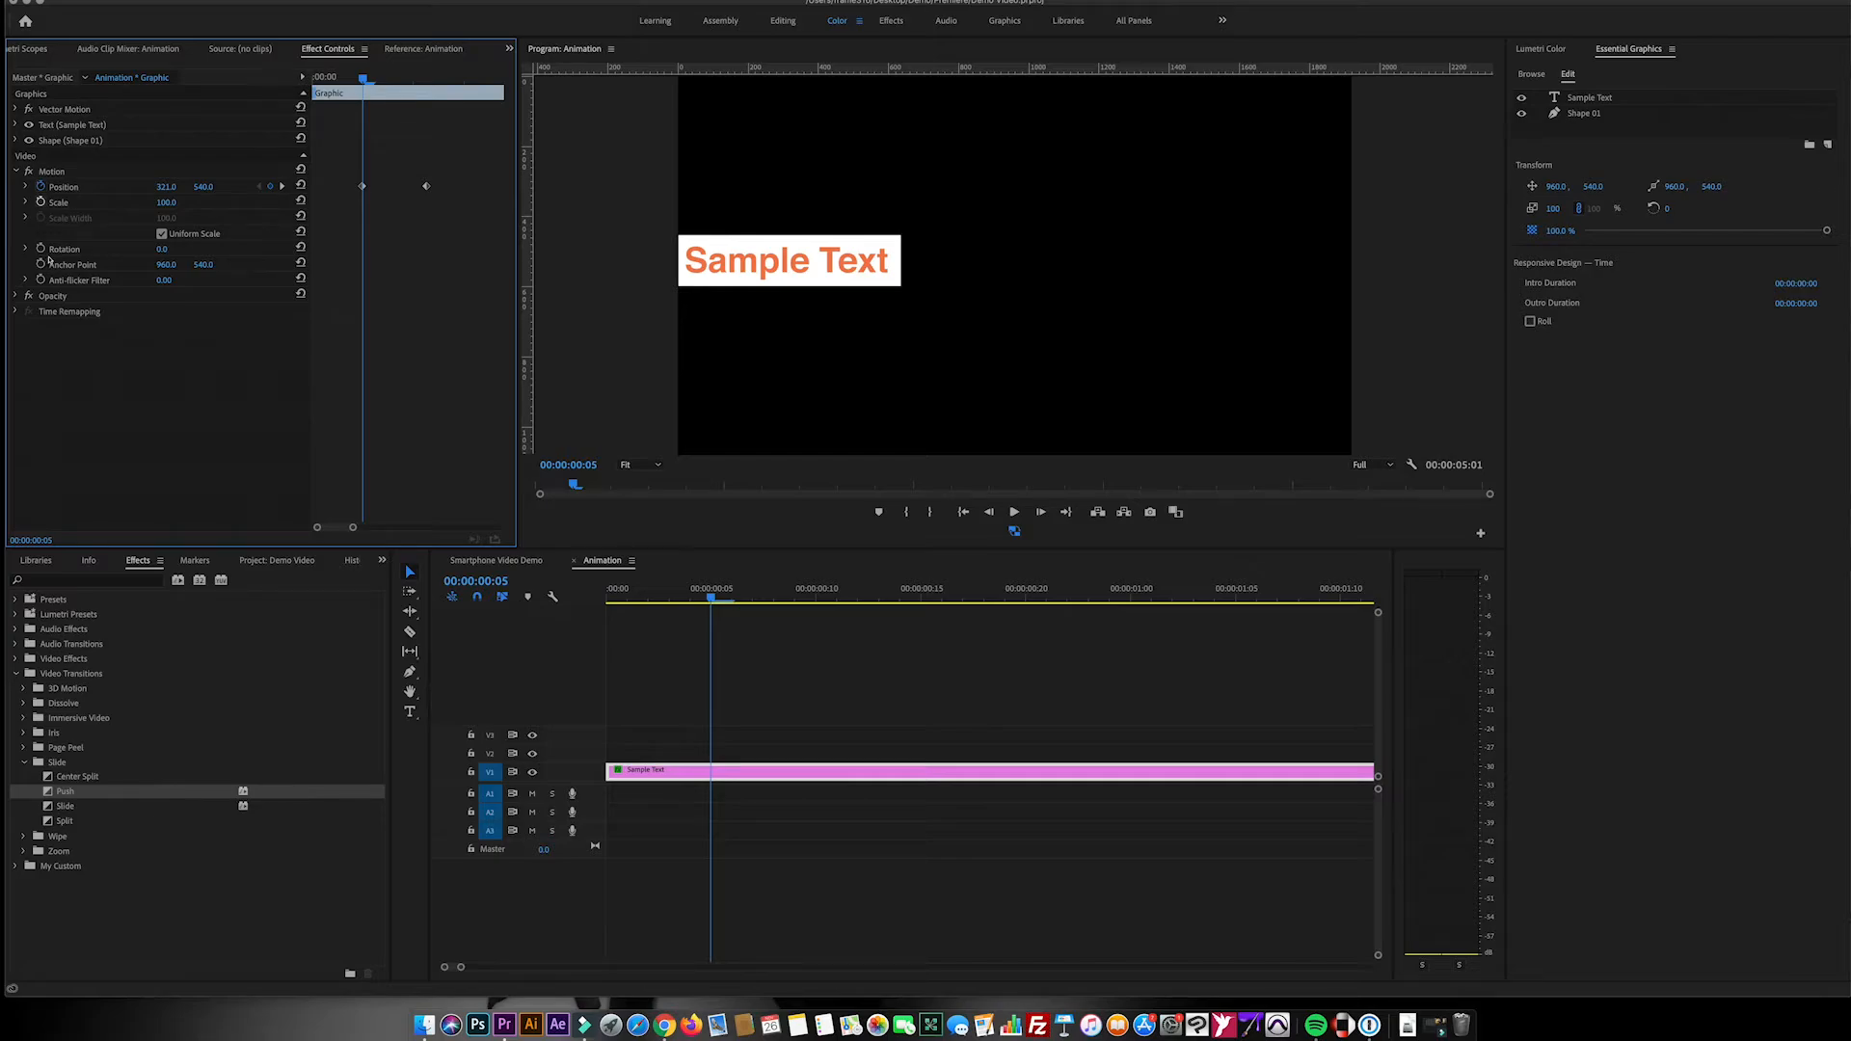
pyautogui.click(40, 201)
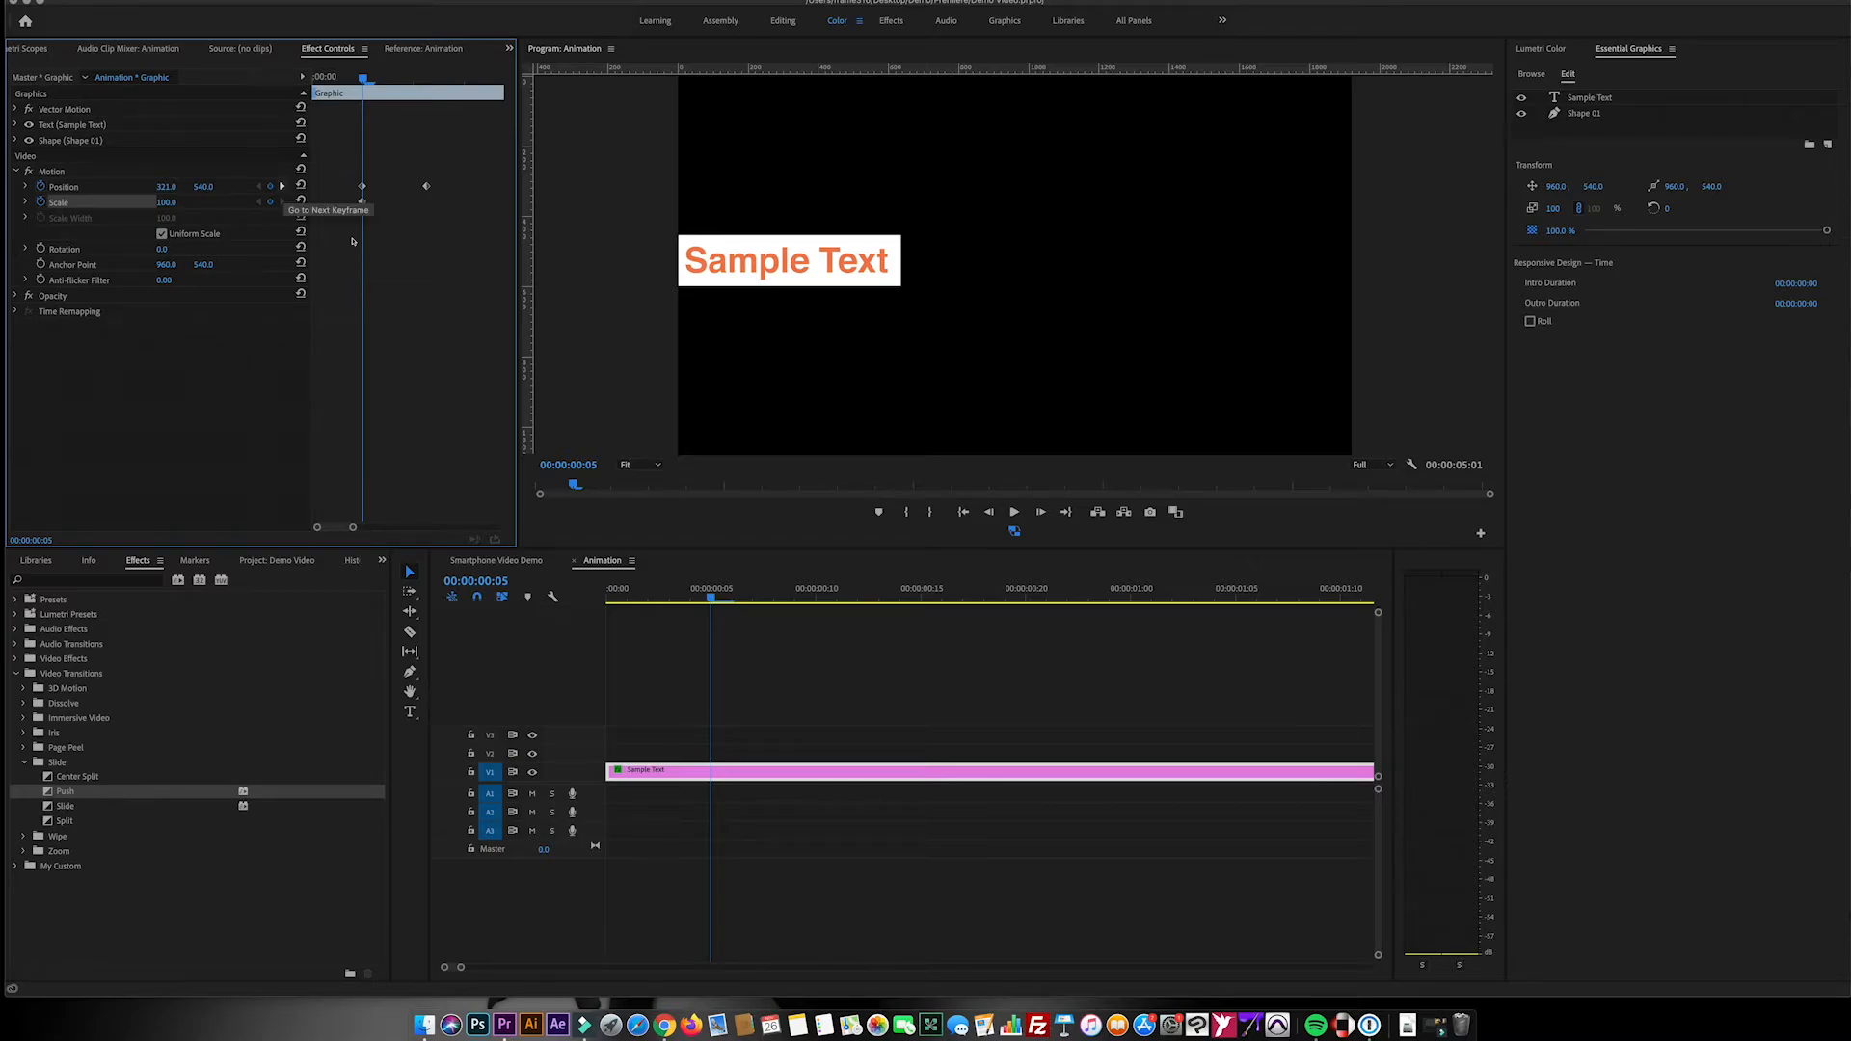
pyautogui.click(281, 186)
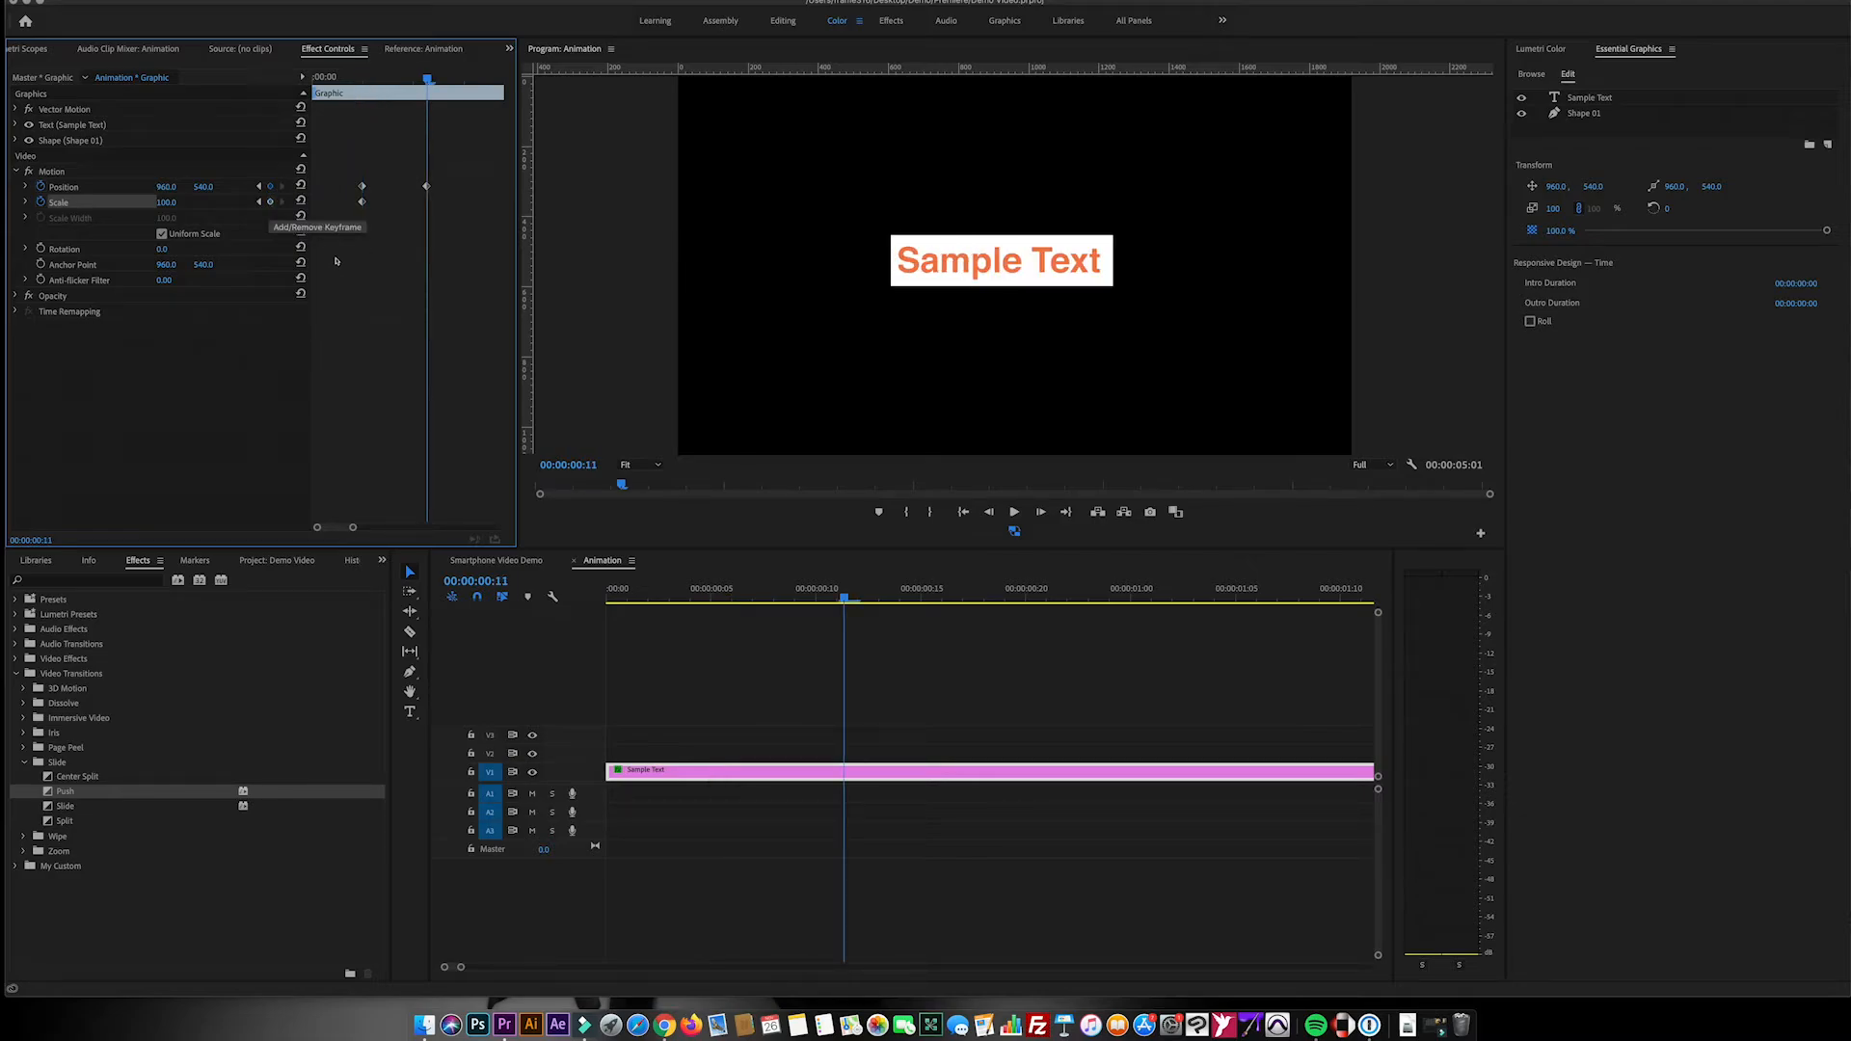
pyautogui.click(270, 203)
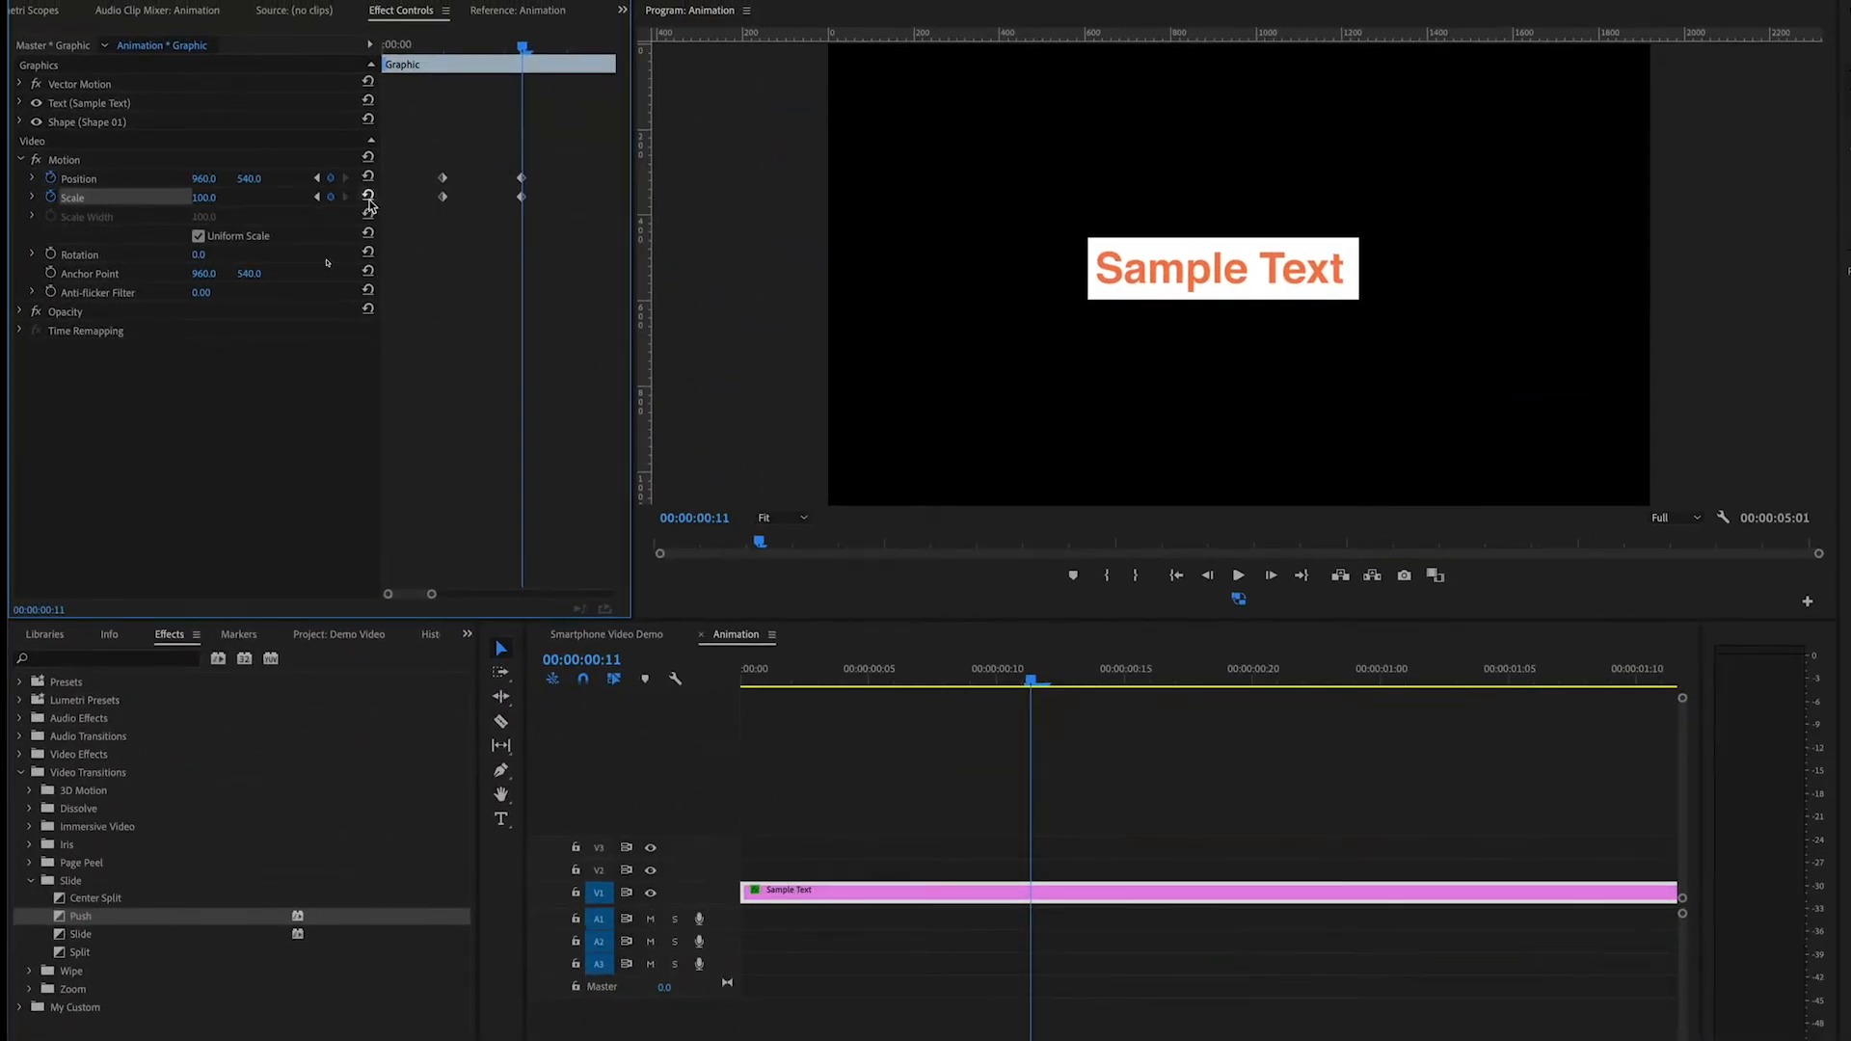
# At the first keyframe, set Scale to 31.3 and horizontal Position to 100.0 so the small title starts at the frame's left edge
pyautogui.click(317, 197)
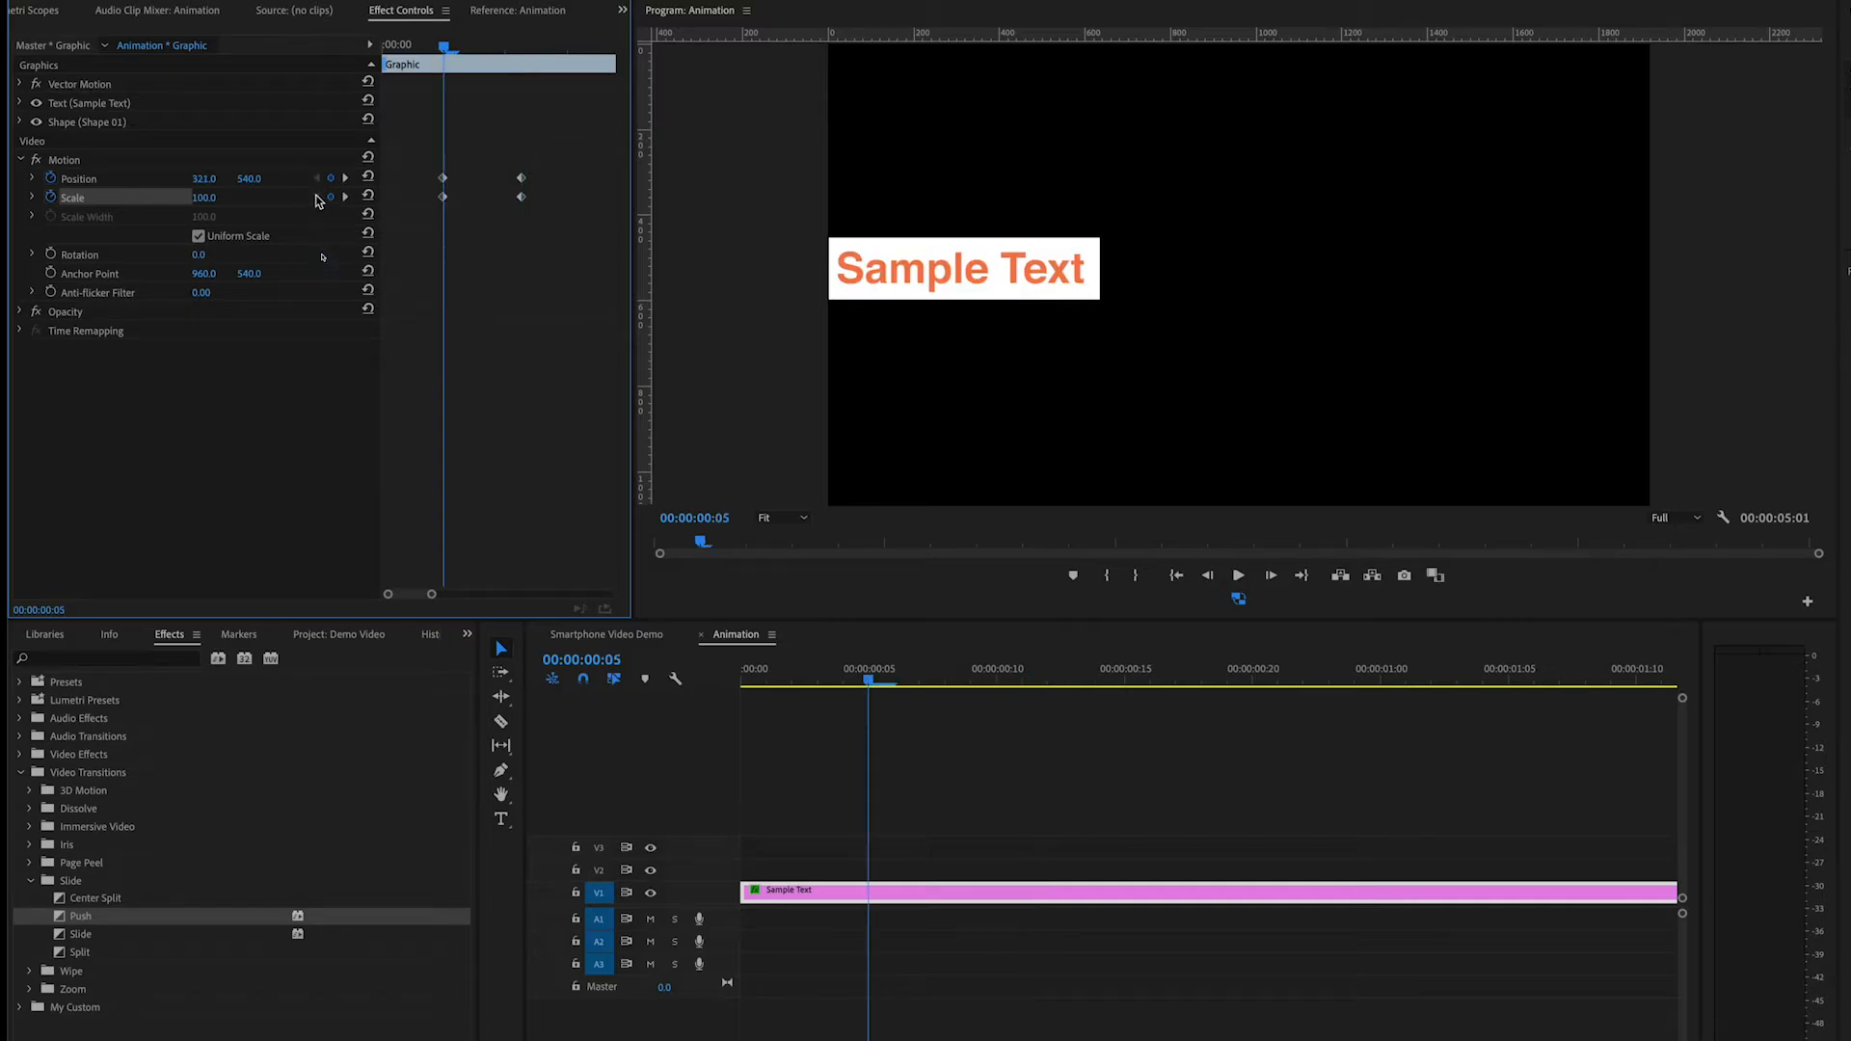
pyautogui.click(32, 200)
pyautogui.moveTo(198, 242); pyautogui.dragTo(88, 244)
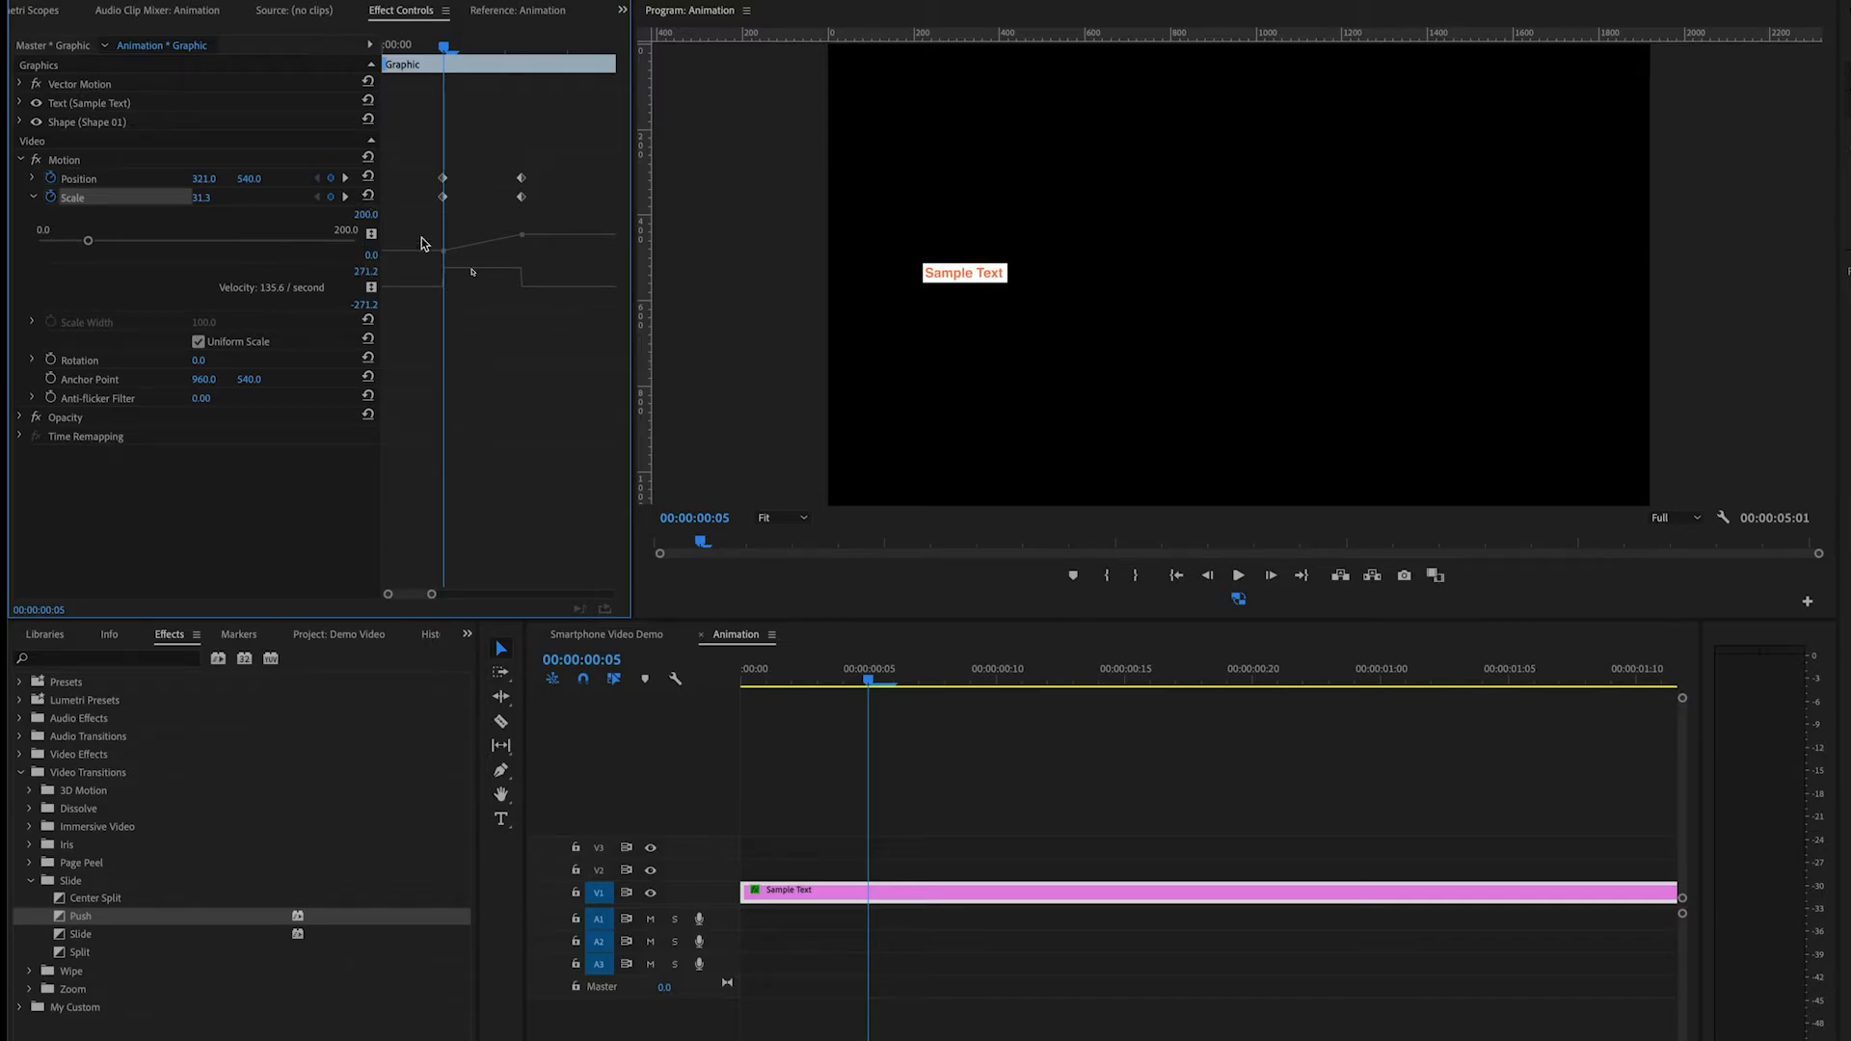
pyautogui.click(79, 182)
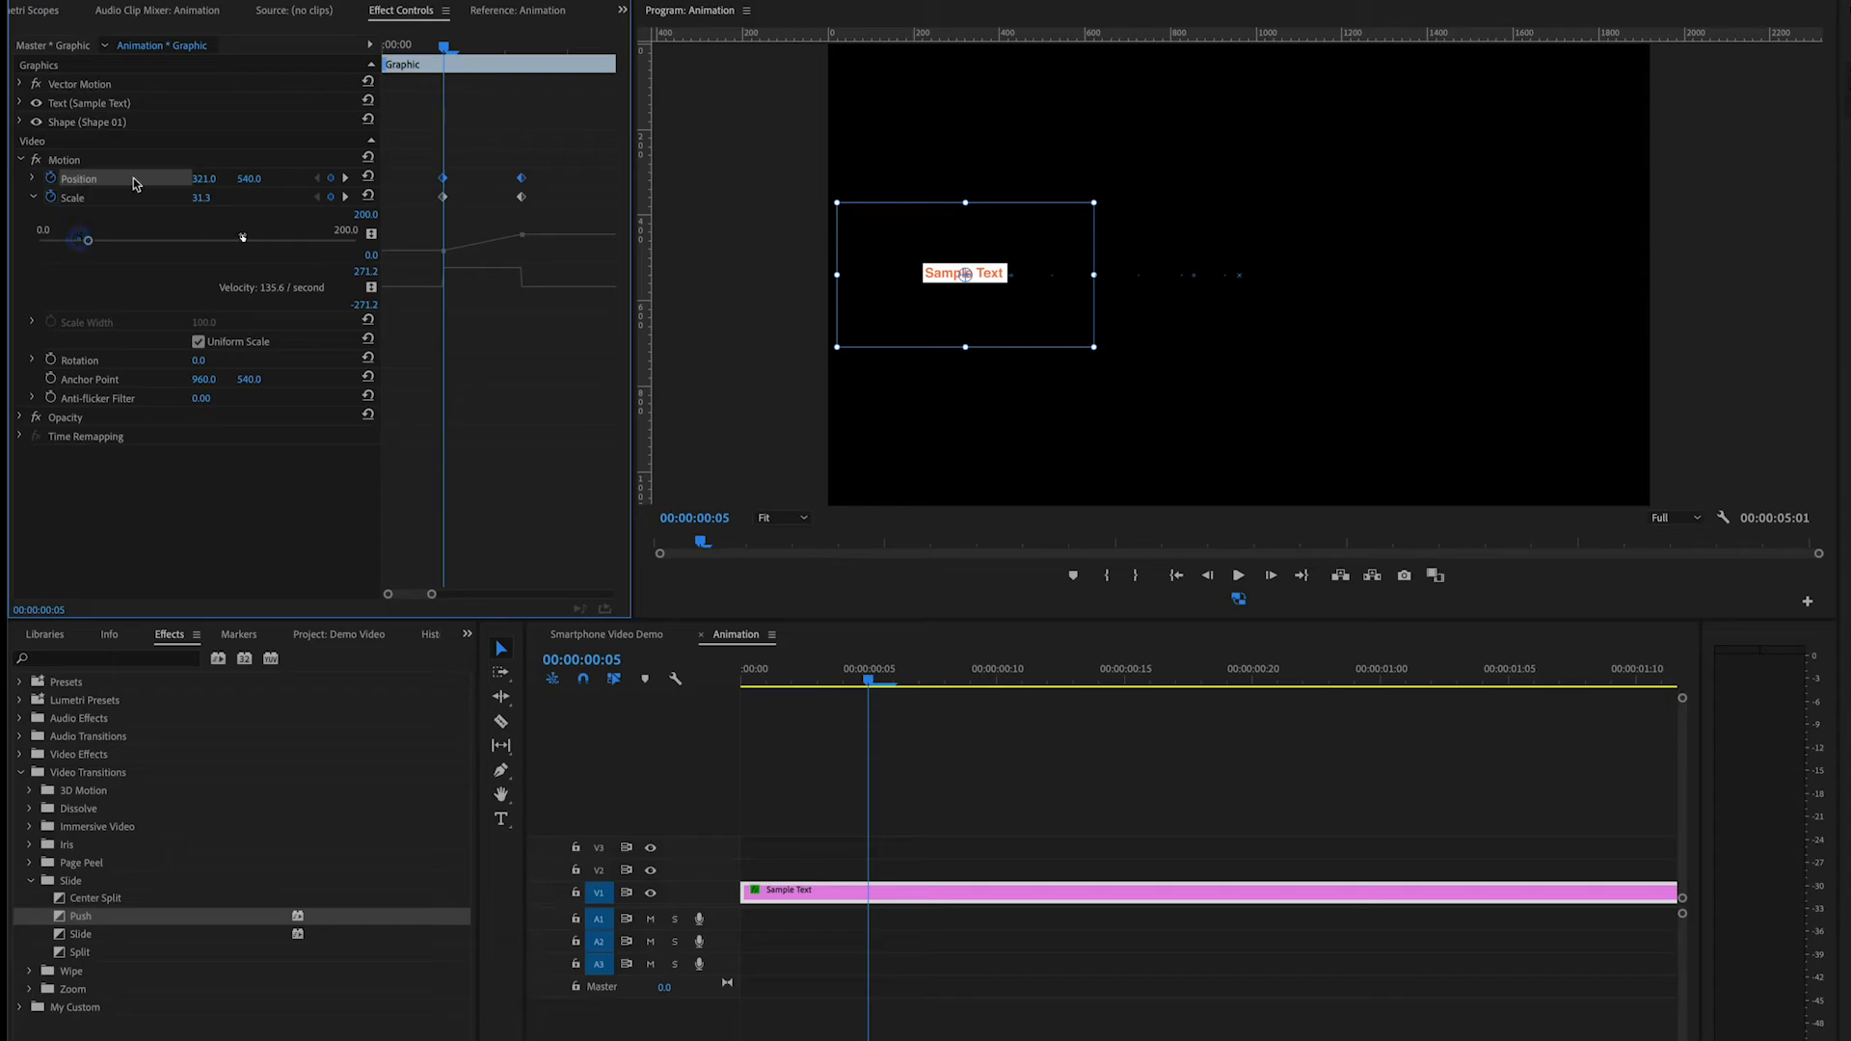
pyautogui.moveTo(207, 182); pyautogui.dragTo(106, 183)
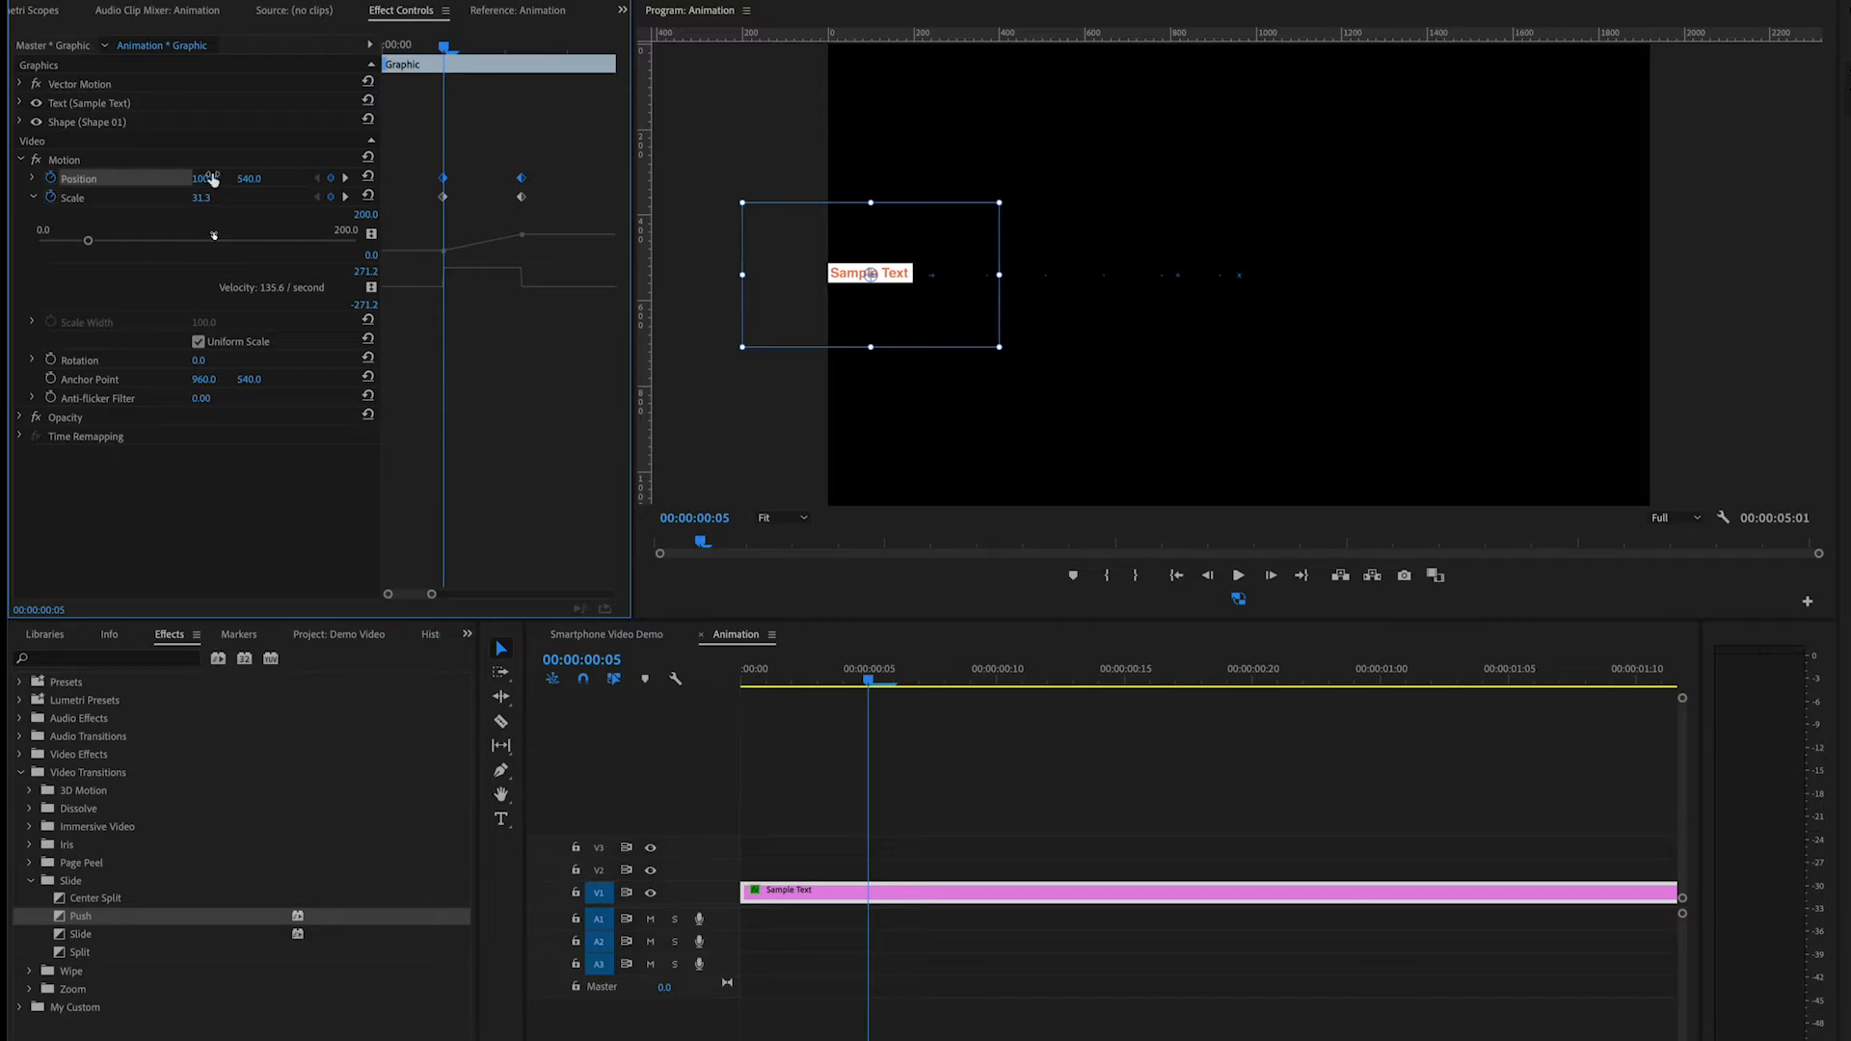
# Preview the title's entrance and move the second Position and Scale keyframes together a few frames later to slow it down
pyautogui.click(407, 46)
pyautogui.press('space')
pyautogui.press('space')
pyautogui.moveTo(500, 143); pyautogui.dragTo(539, 210)
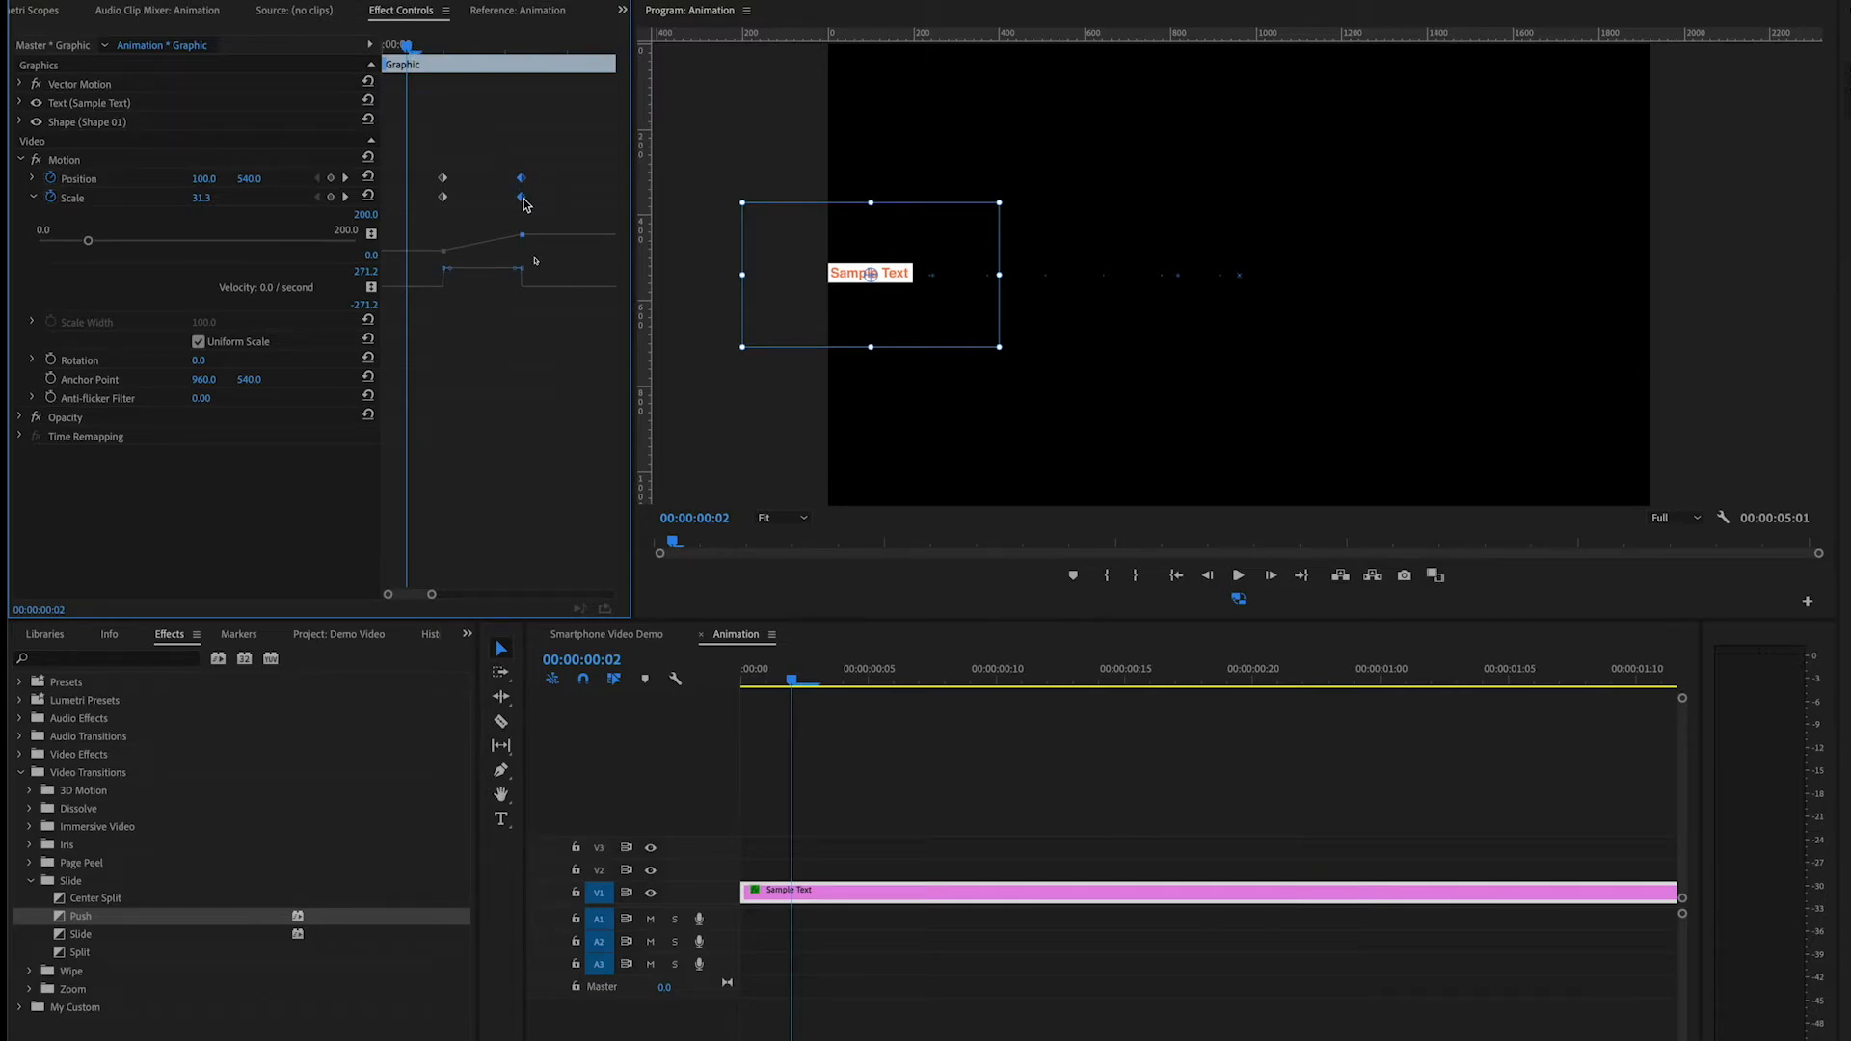
pyautogui.moveTo(526, 204); pyautogui.dragTo(567, 203)
# Replay the opening and scrub between the two keyframes to review the slower combined Position and Scale animation
pyautogui.press('space')
pyautogui.click(412, 50)
pyautogui.press('space')
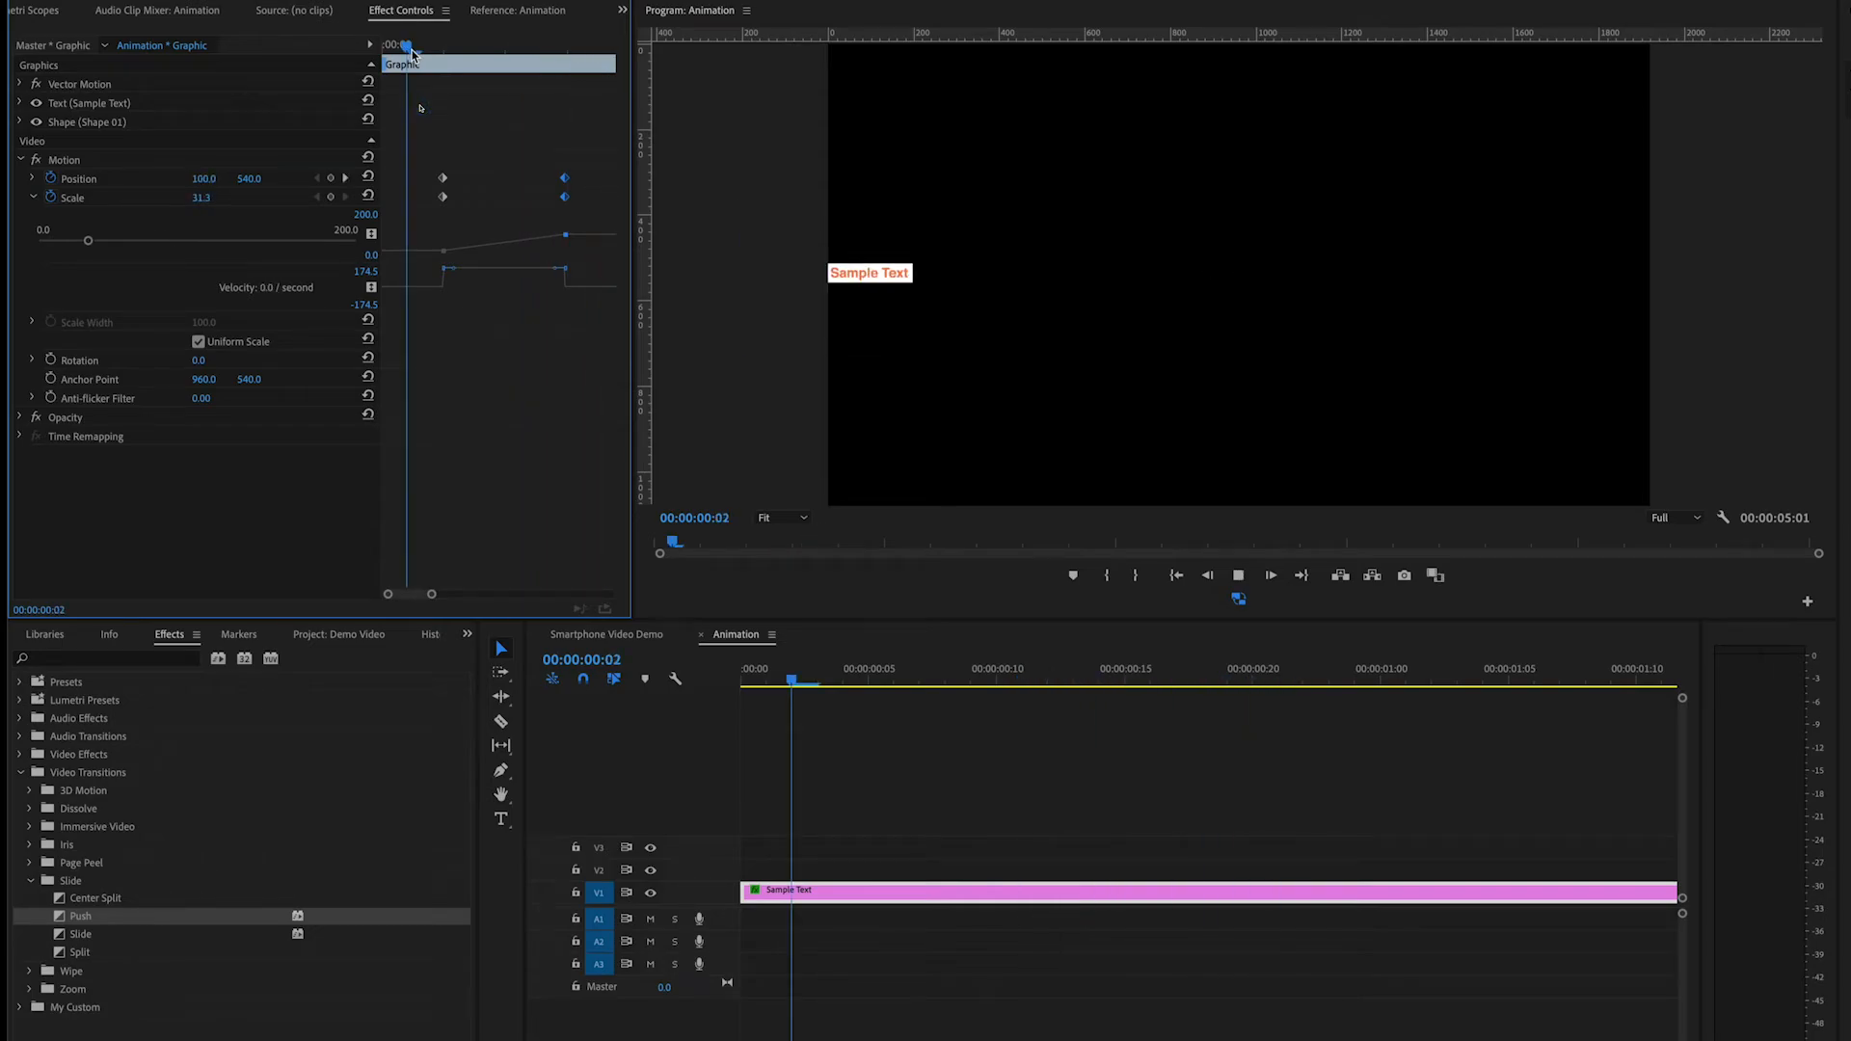
pyautogui.moveTo(412, 50); pyautogui.dragTo(369, 51)
pyautogui.press('space')
pyautogui.press('space')
pyautogui.click(425, 114)
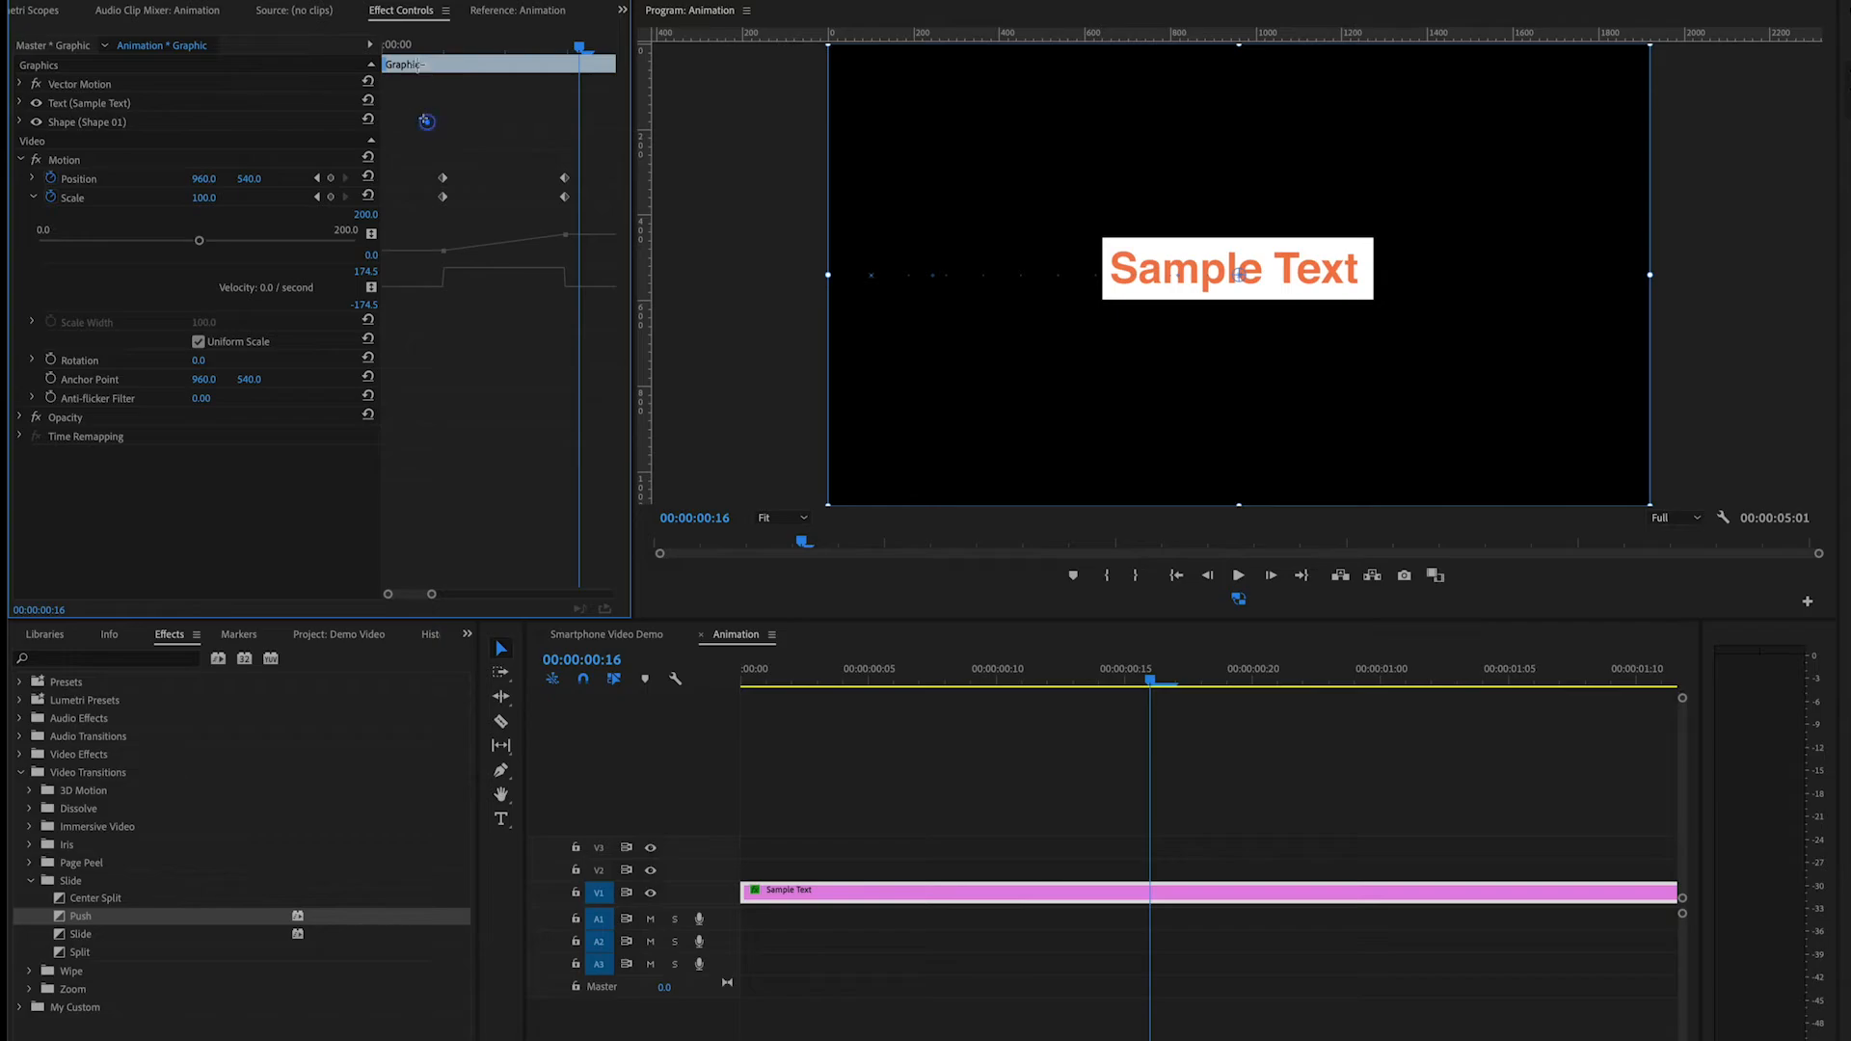
pyautogui.moveTo(426, 48); pyautogui.dragTo(567, 51)
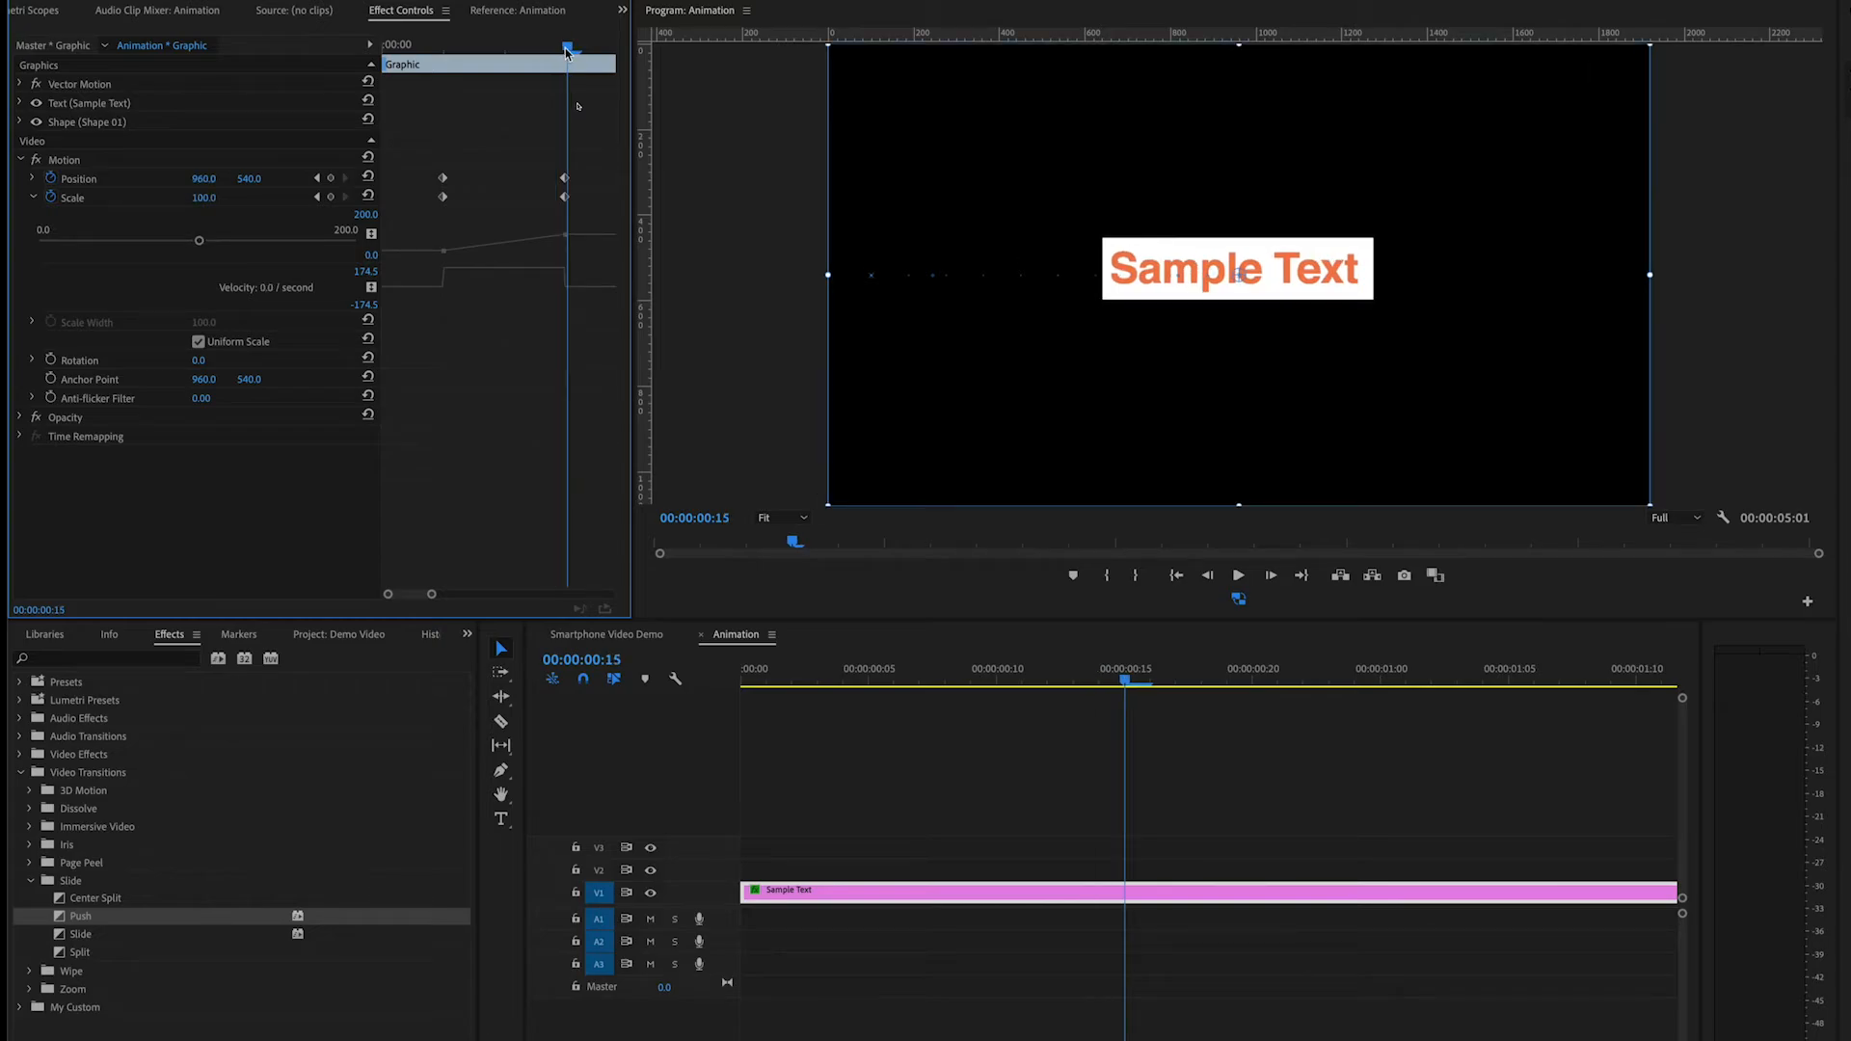
# Add Opacity keyframes to the title at 00:00:00:05 and at the second Position and Scale keyframes
pyautogui.click(444, 50)
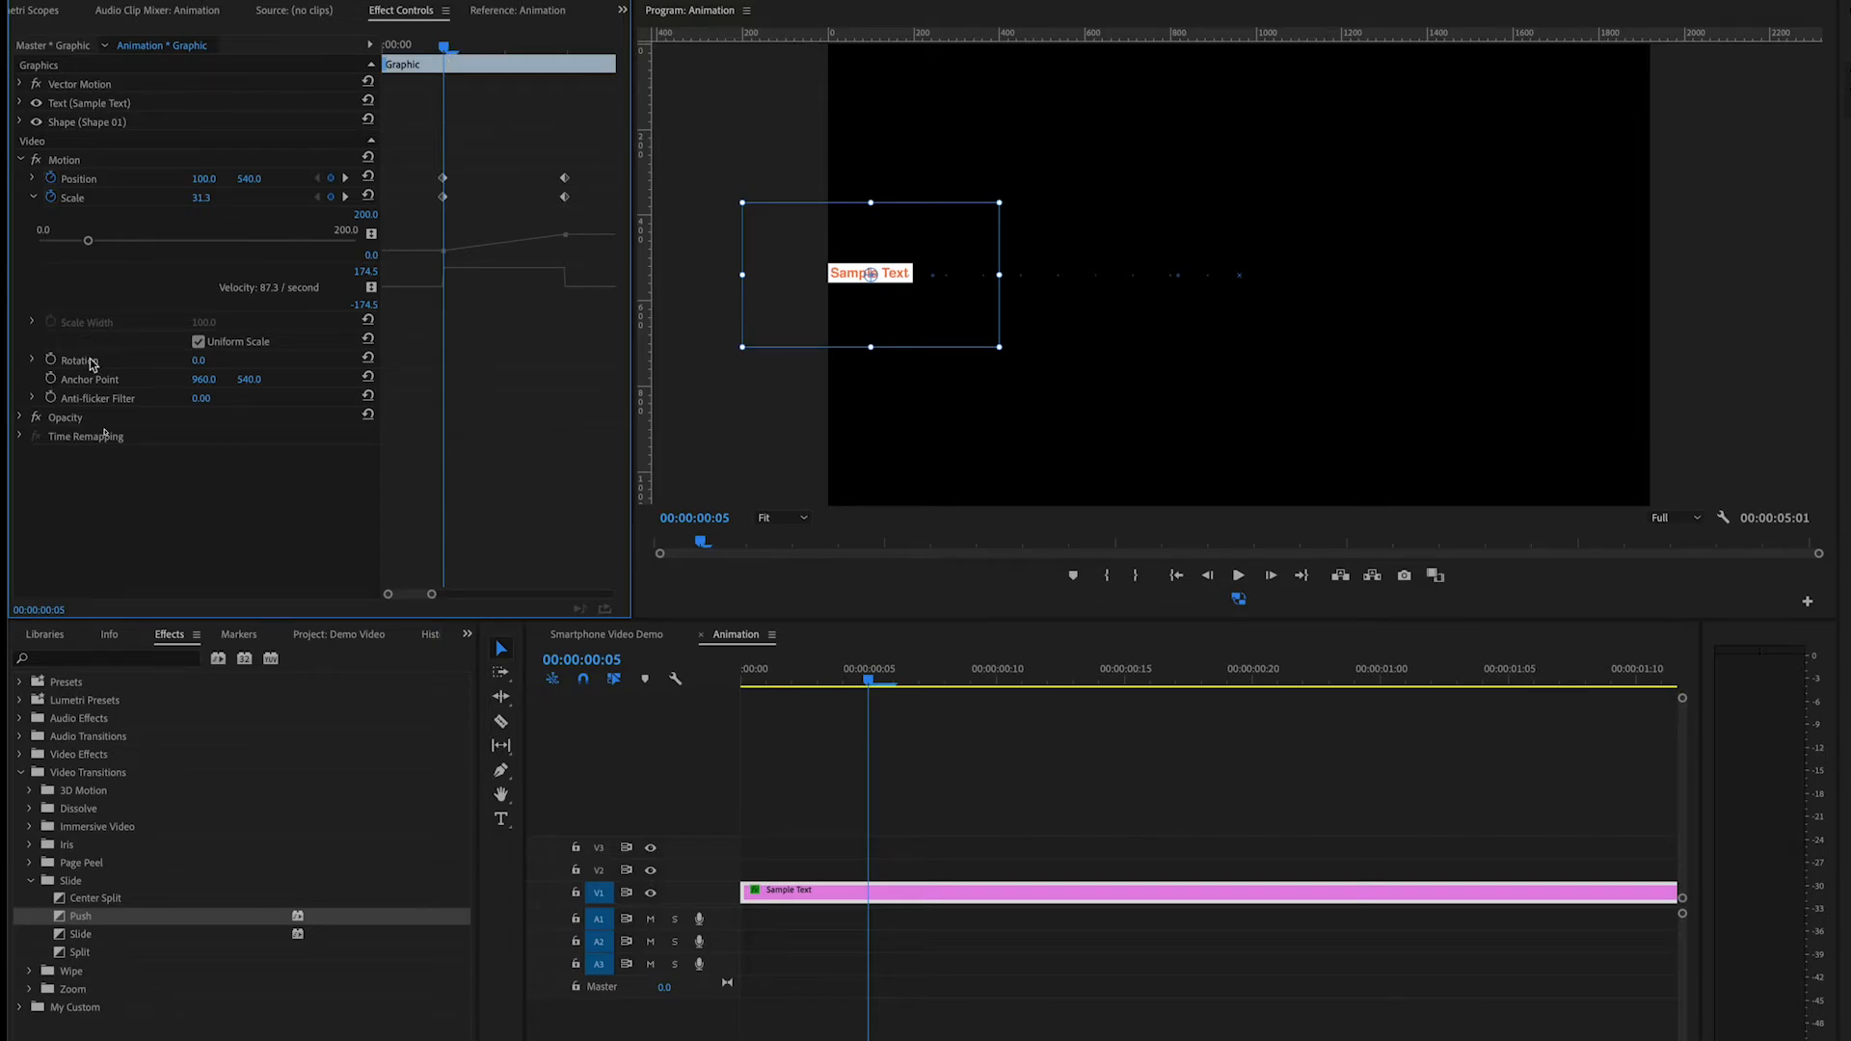
pyautogui.click(18, 419)
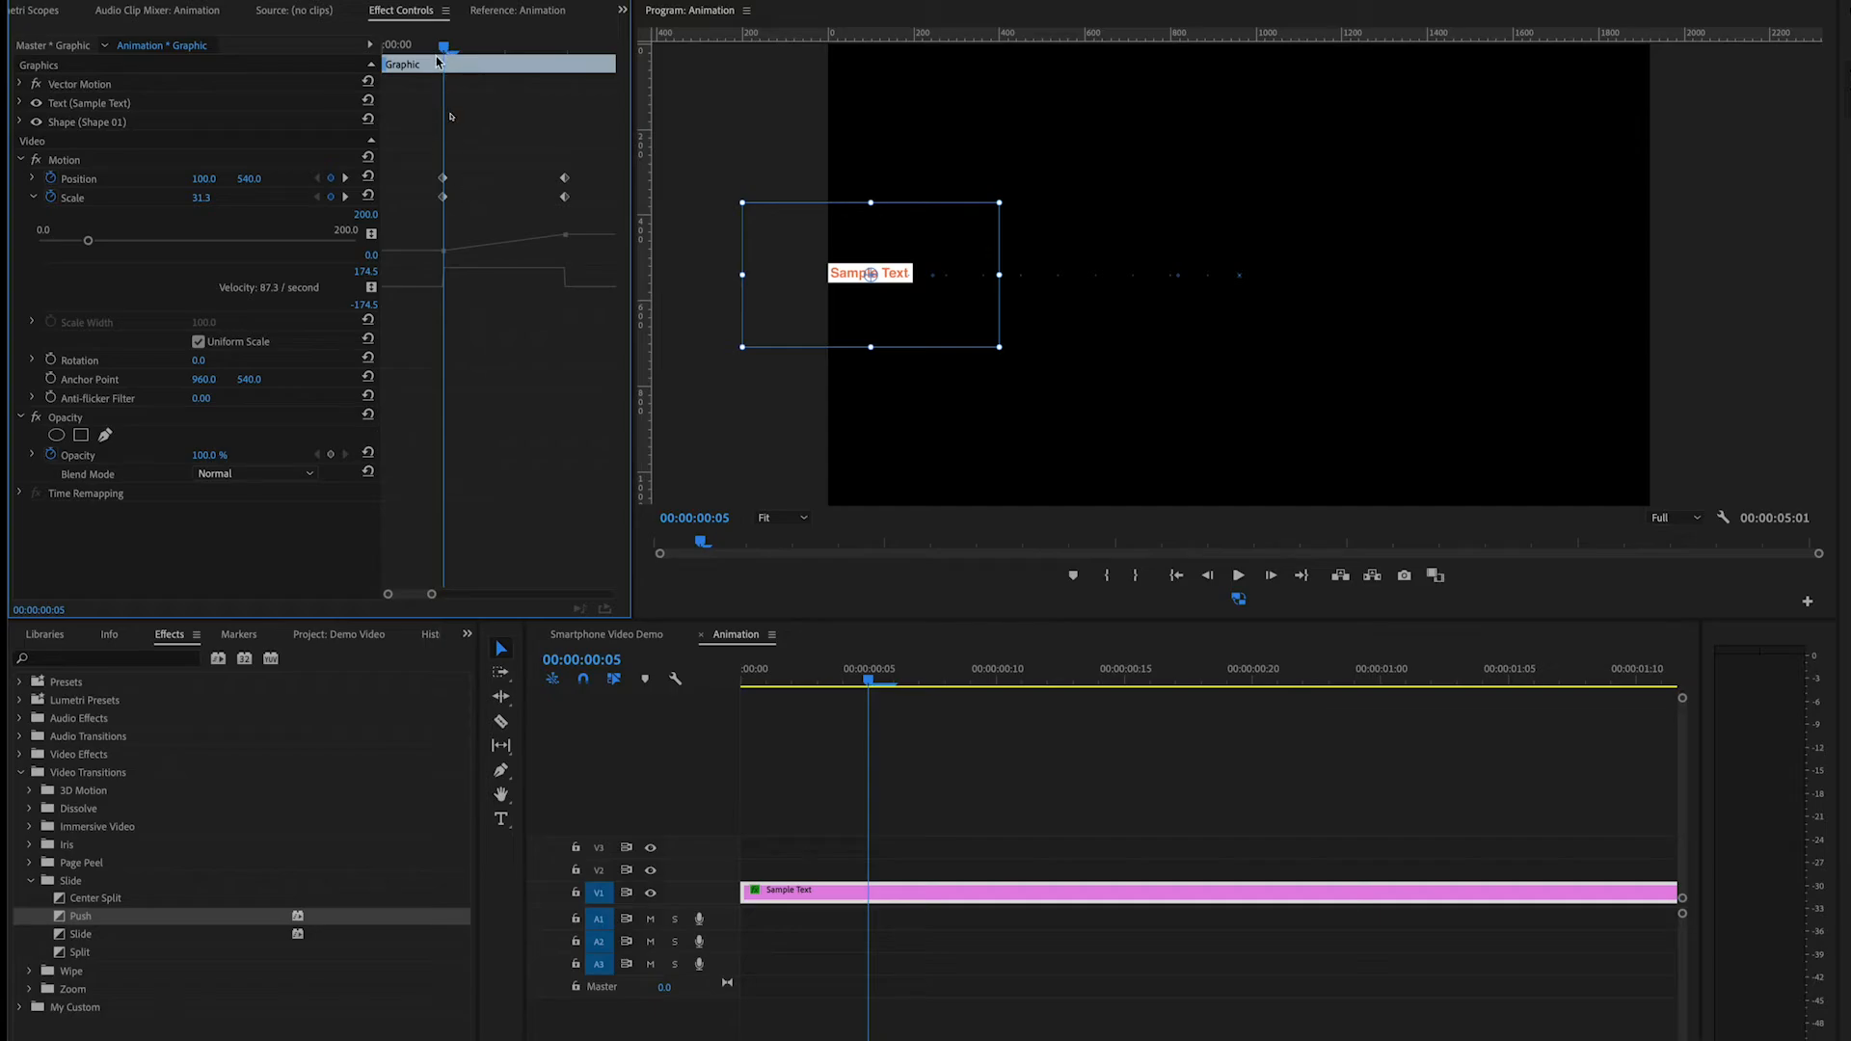
pyautogui.click(331, 455)
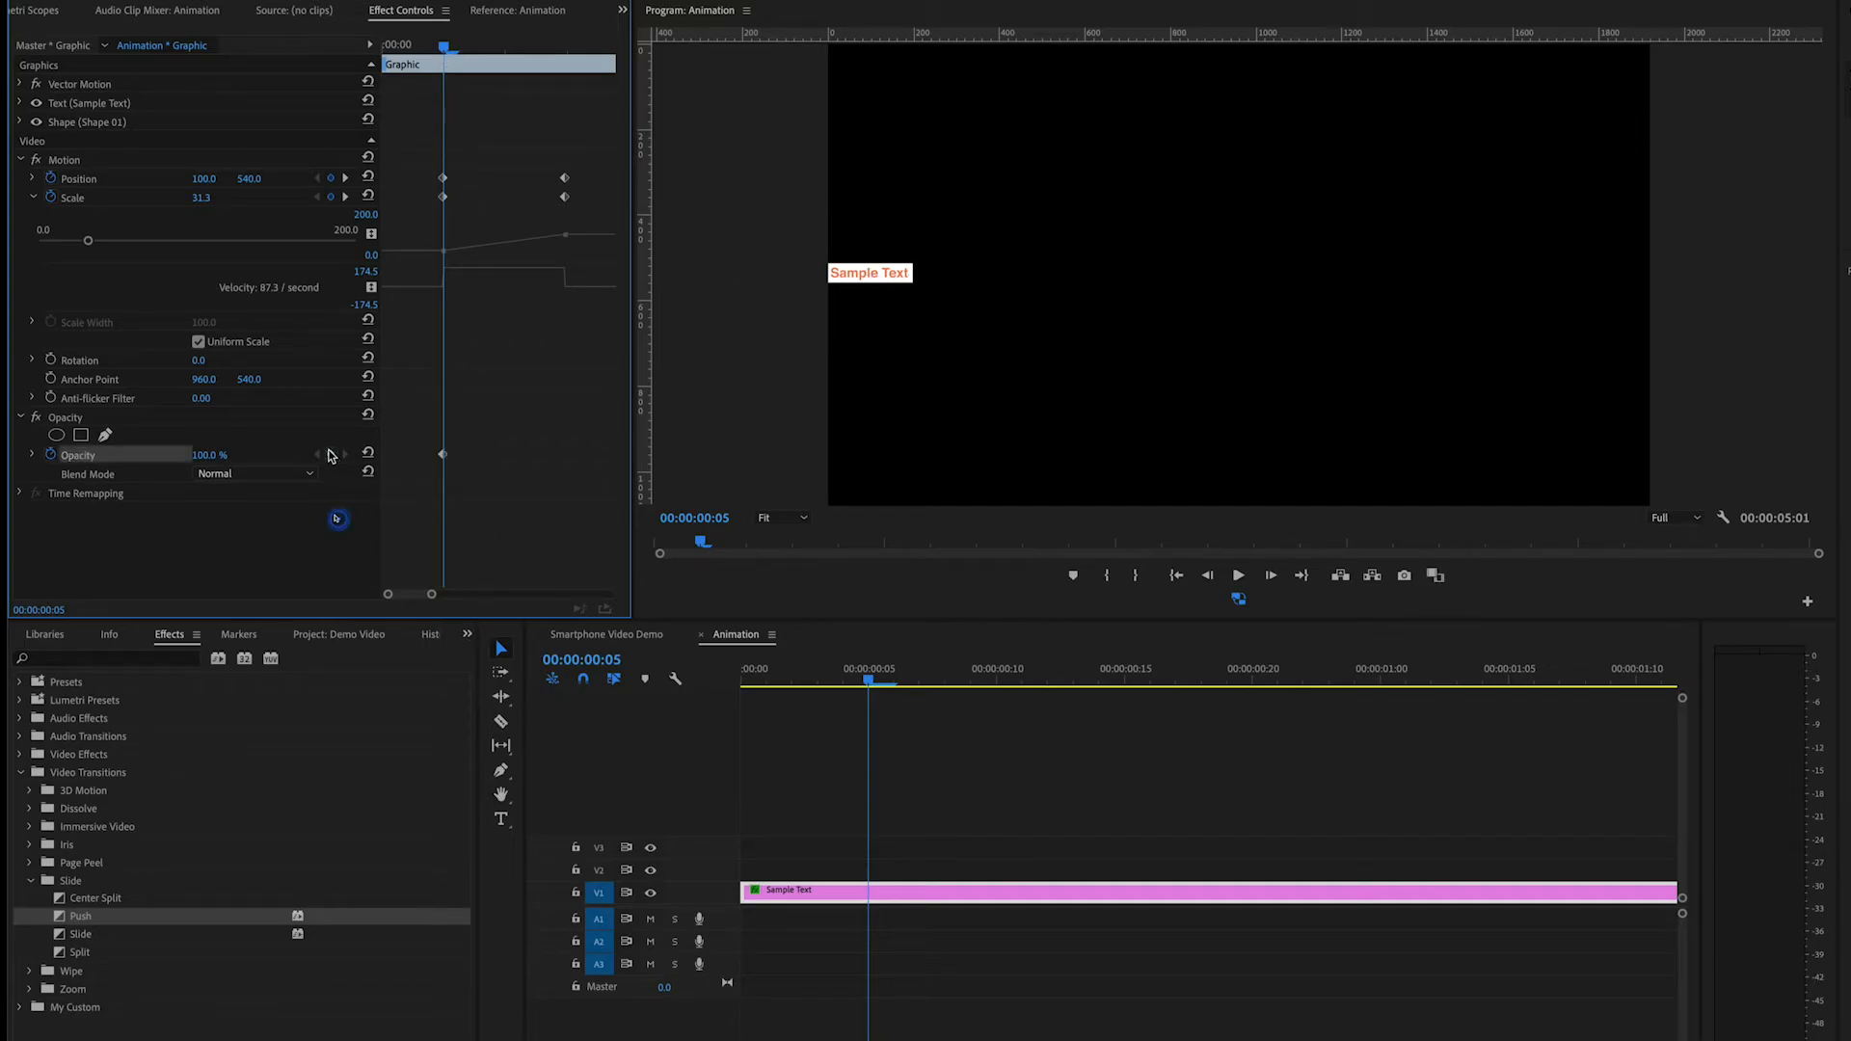
pyautogui.click(349, 197)
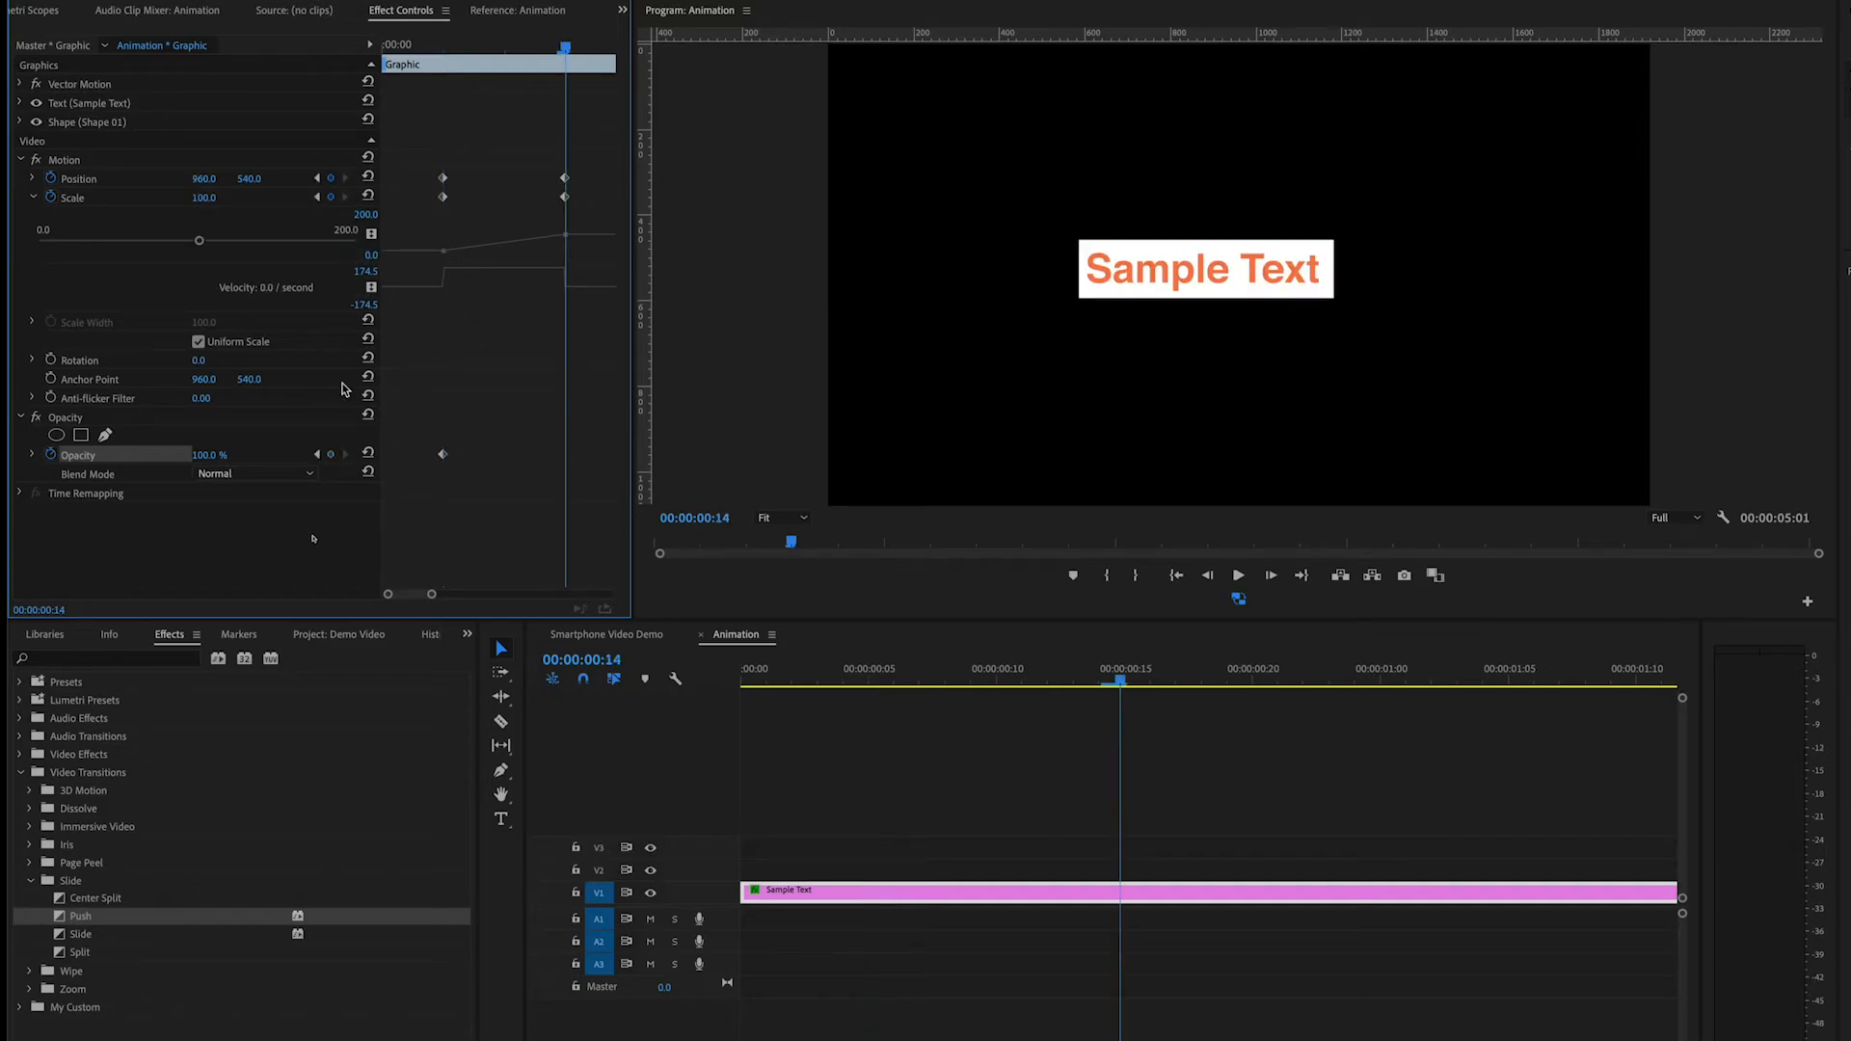
pyautogui.click(331, 455)
# Set the title's Opacity to 0% at the first keyframe so it fades in
pyautogui.click(316, 455)
pyautogui.click(208, 455)
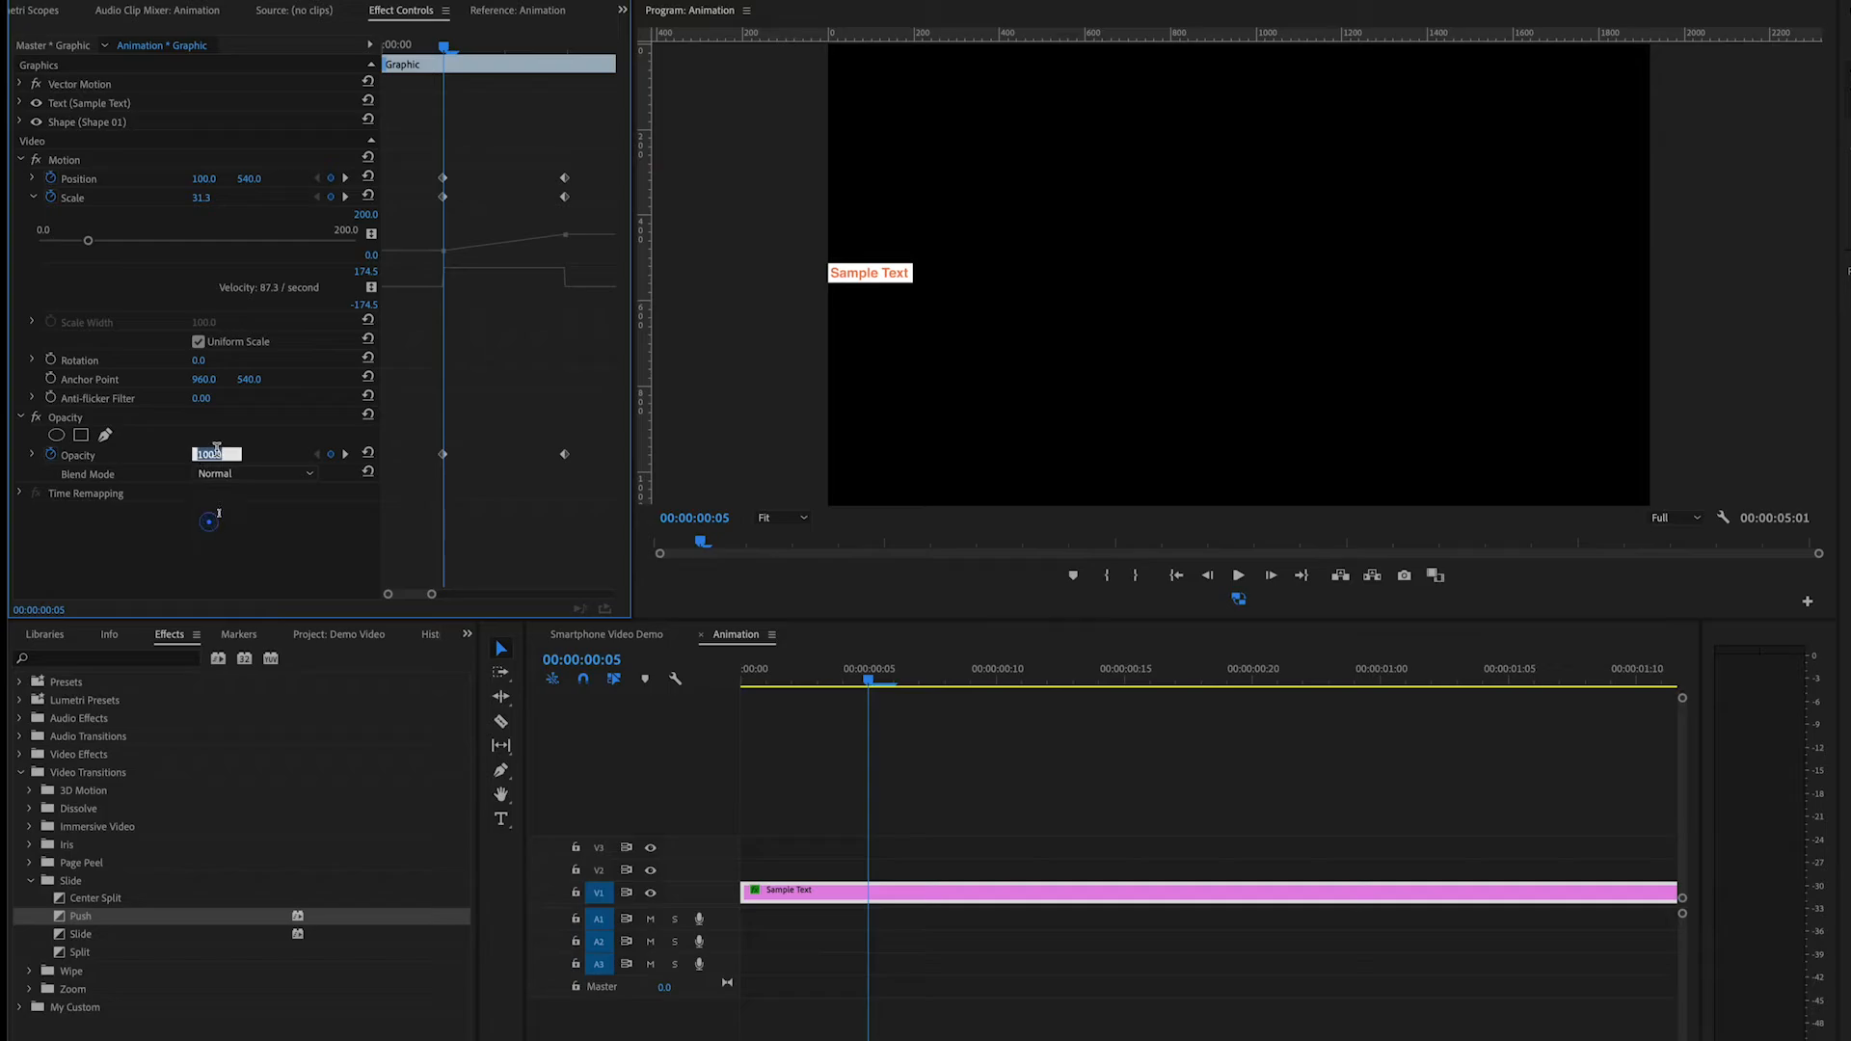
pyautogui.write('0')
pyautogui.press('Return')
# Play the title's entrance and step through it frame by frame to examine the combined movement, scaling and fade-in
pyautogui.click(423, 46)
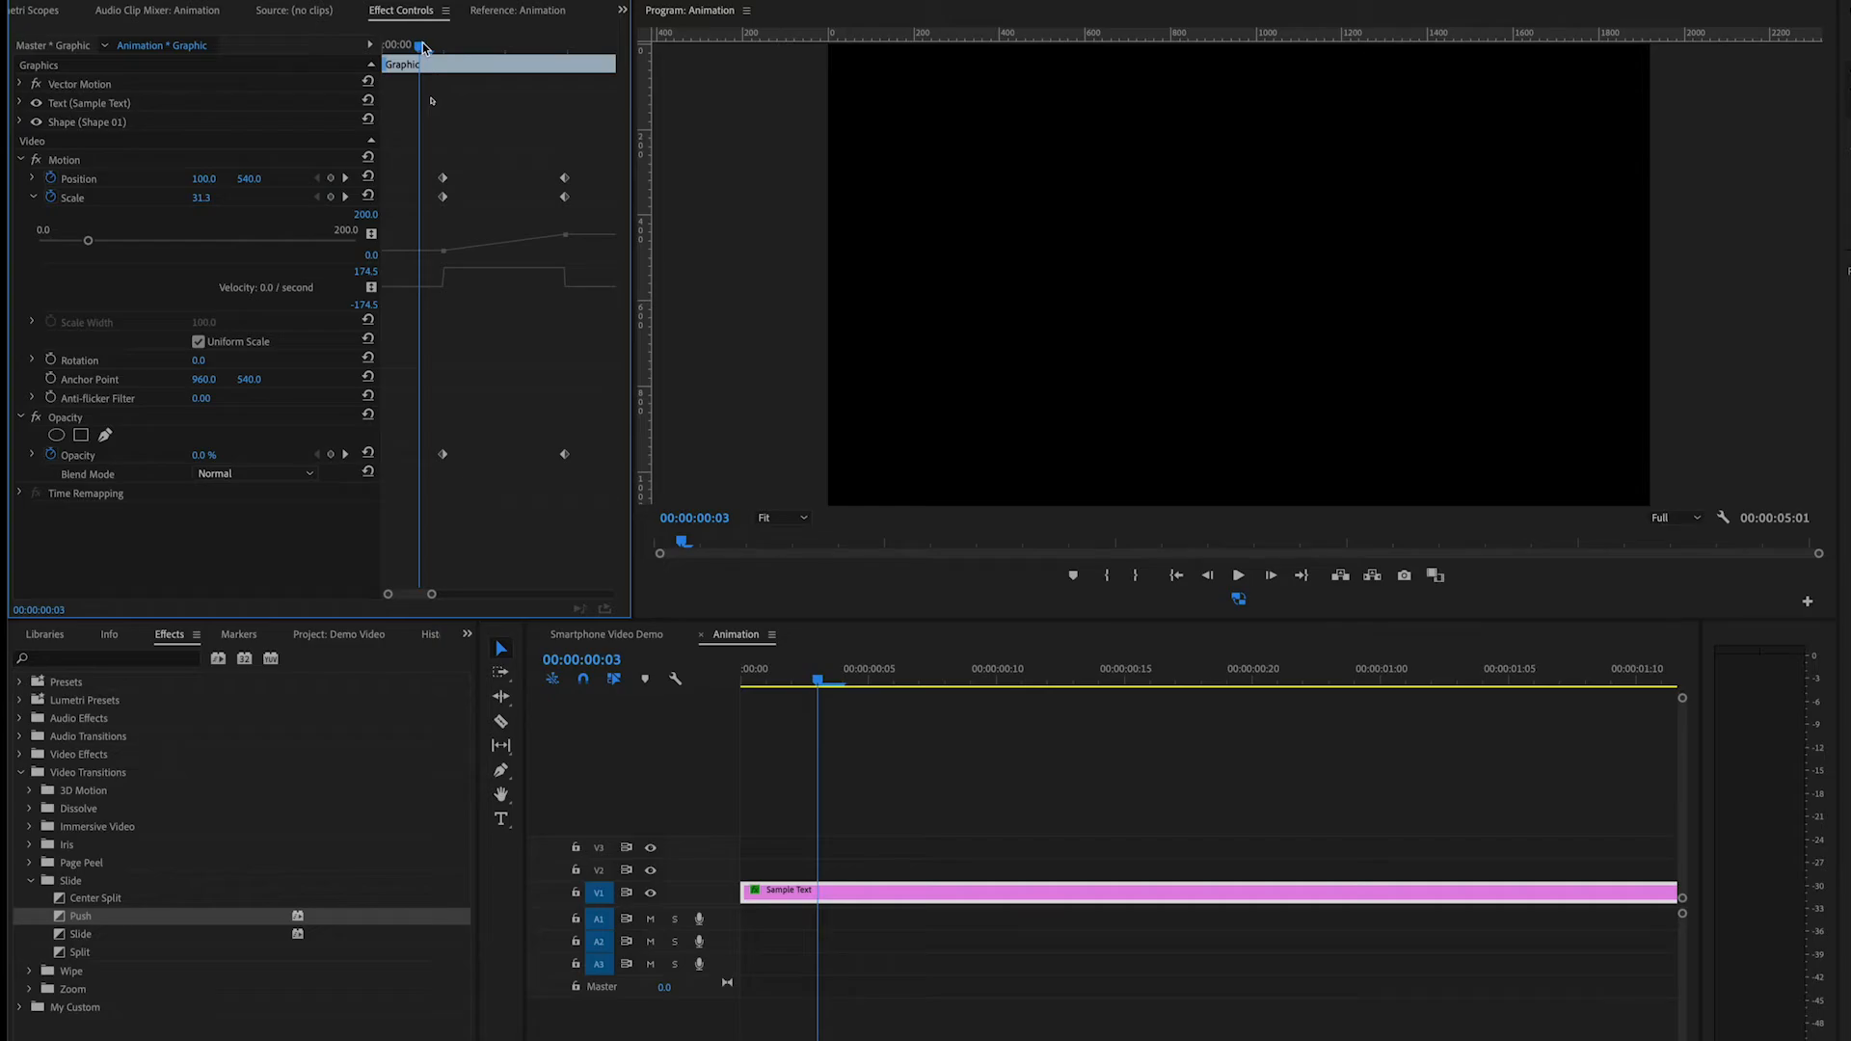
pyautogui.press('space')
pyautogui.press('space')
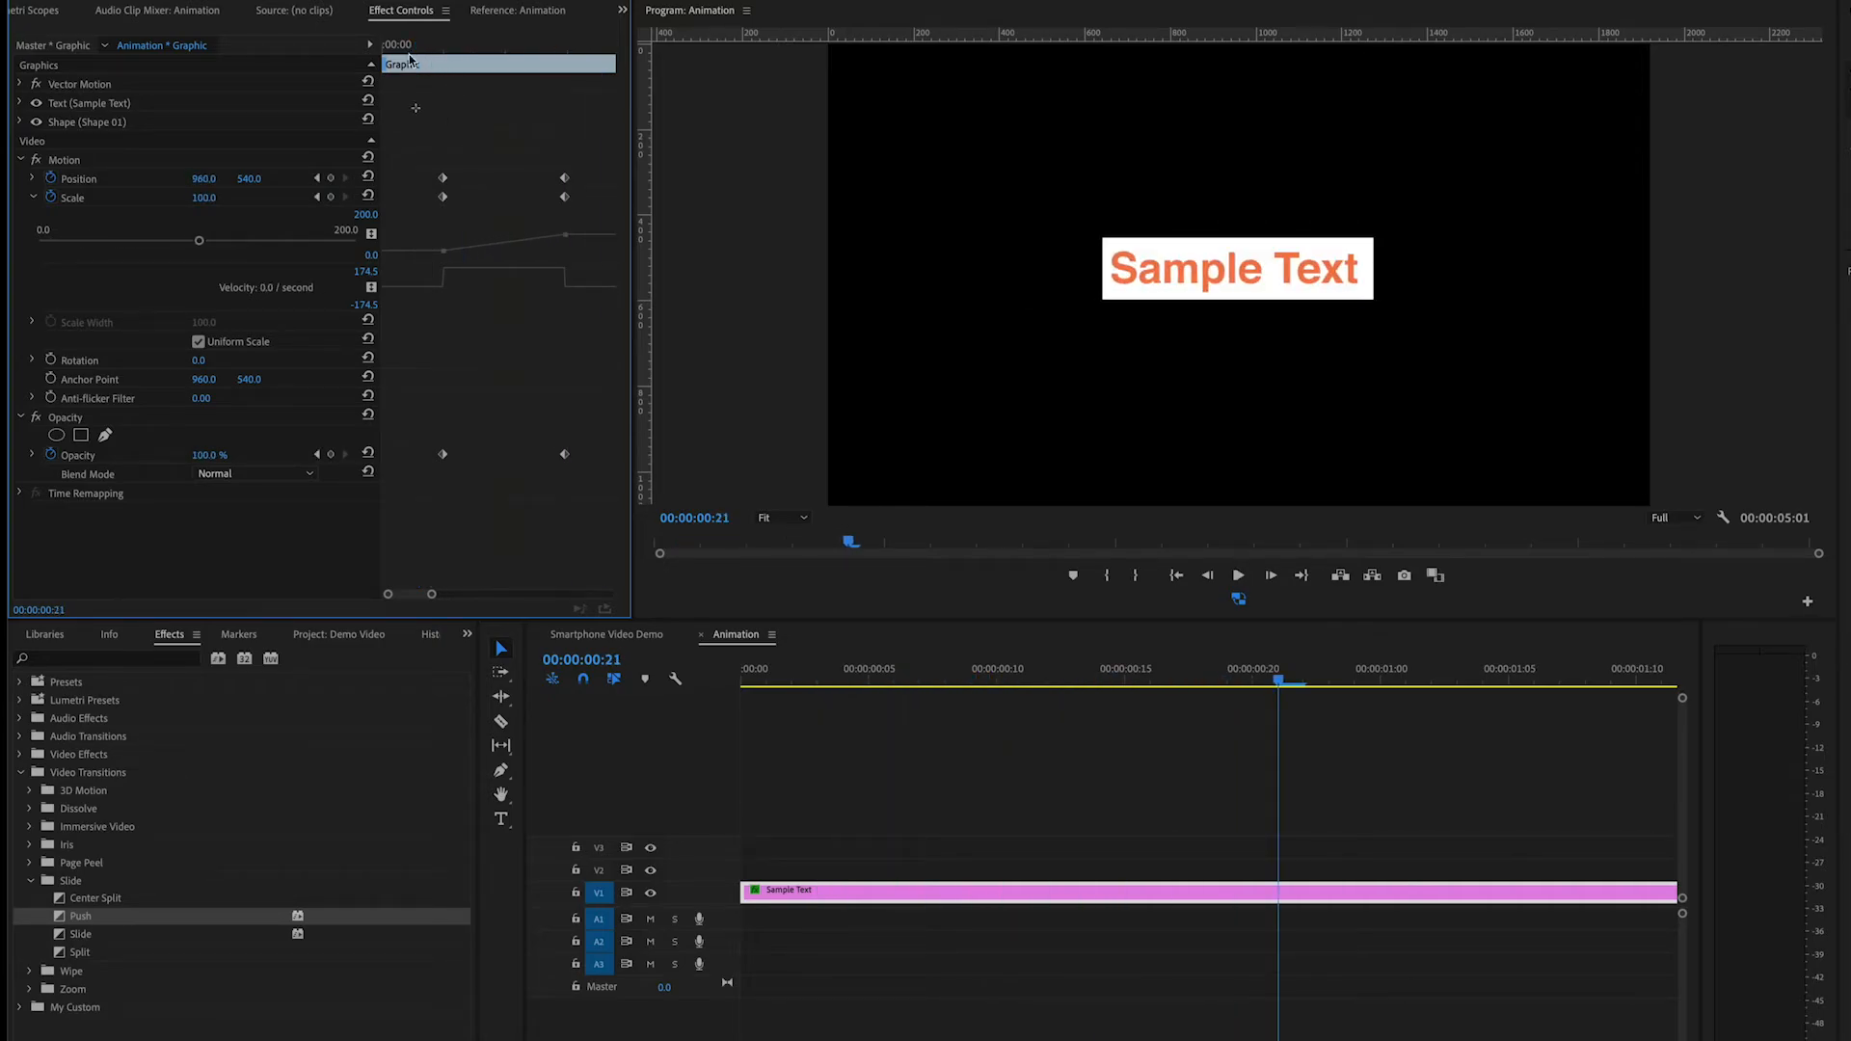
pyautogui.moveTo(436, 47); pyautogui.dragTo(423, 56)
pyautogui.press('Right')
pyautogui.press('Right')
pyautogui.press('Right')
pyautogui.press('Right')
pyautogui.press('Right')
pyautogui.press('Right')
pyautogui.press('Right')
pyautogui.press('Right')
pyautogui.press('Right')
pyautogui.press('Right')
pyautogui.press('Right')
pyautogui.press('Right')
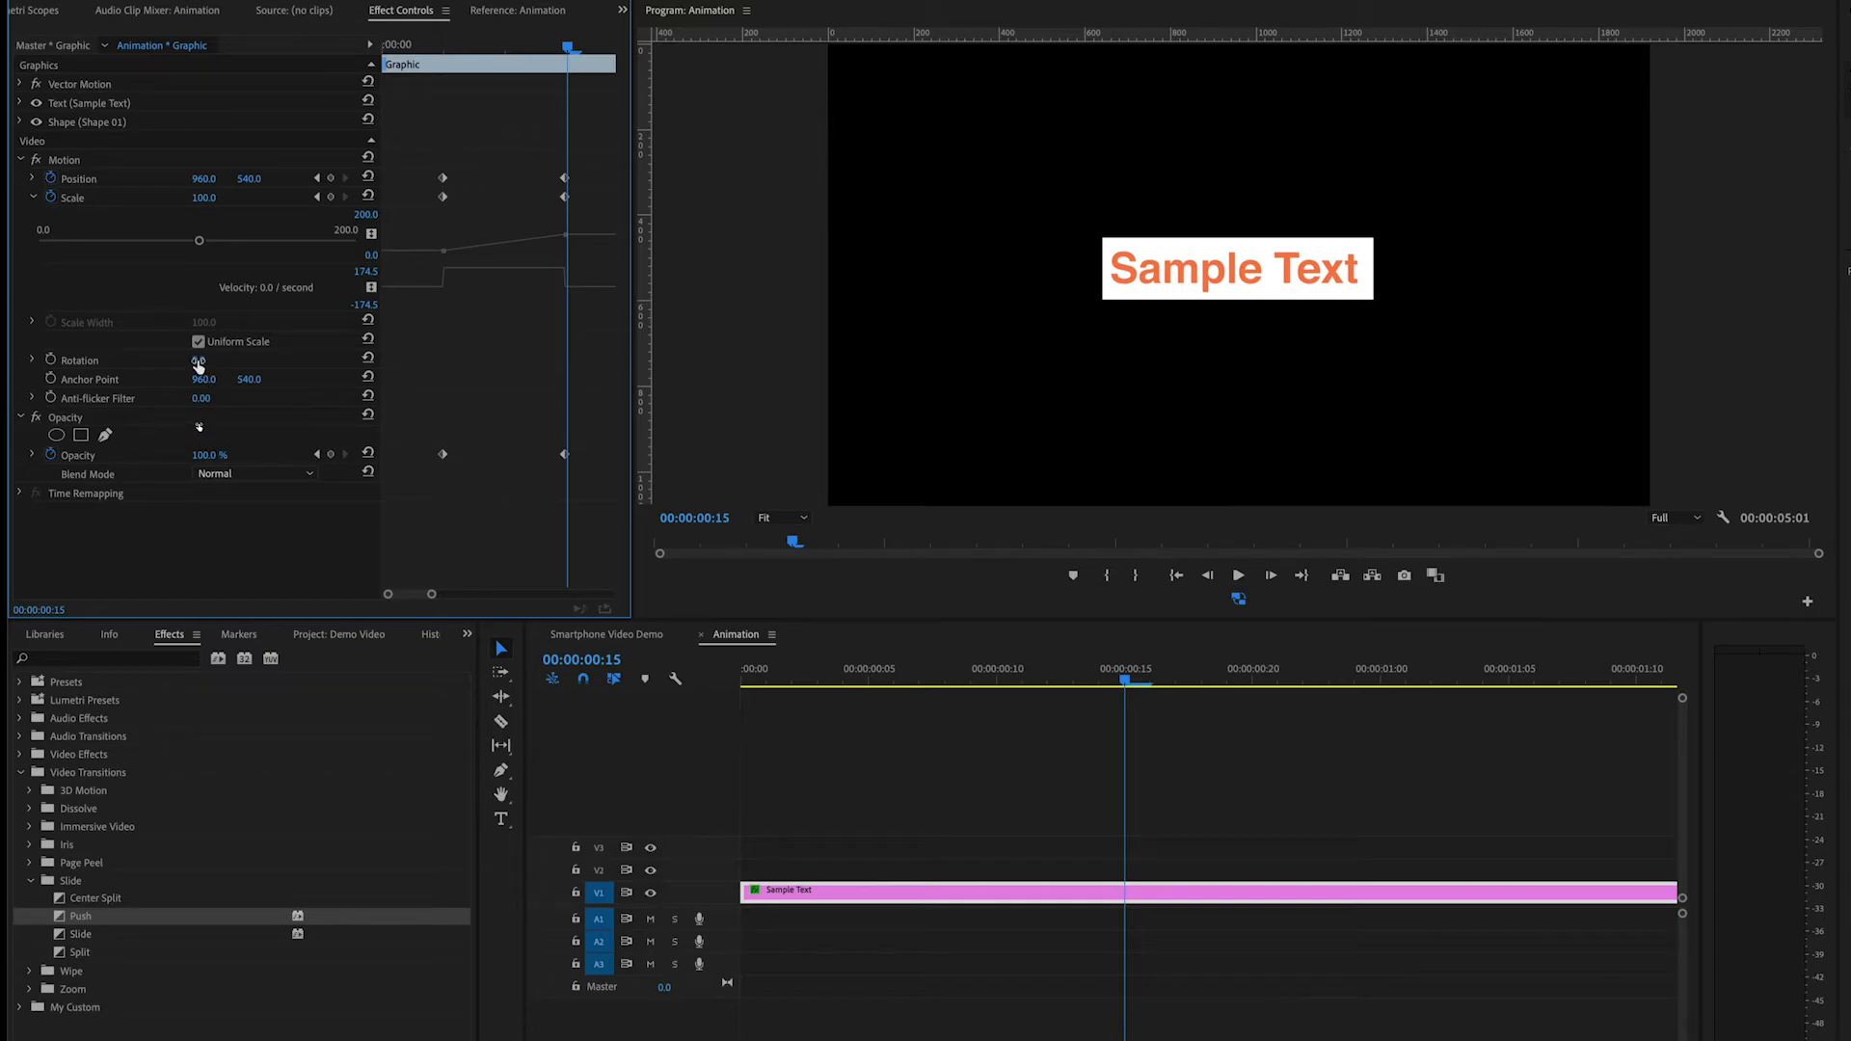
# Try tilting the title with Rotation and reset the Rotation to 0
pyautogui.moveTo(199, 361)
pyautogui.mouseDown()
pyautogui.moveTo(215, 360)
pyautogui.moveTo(172, 360)
pyautogui.moveTo(216, 361)
pyautogui.mouseUp()
pyautogui.click(216, 361)
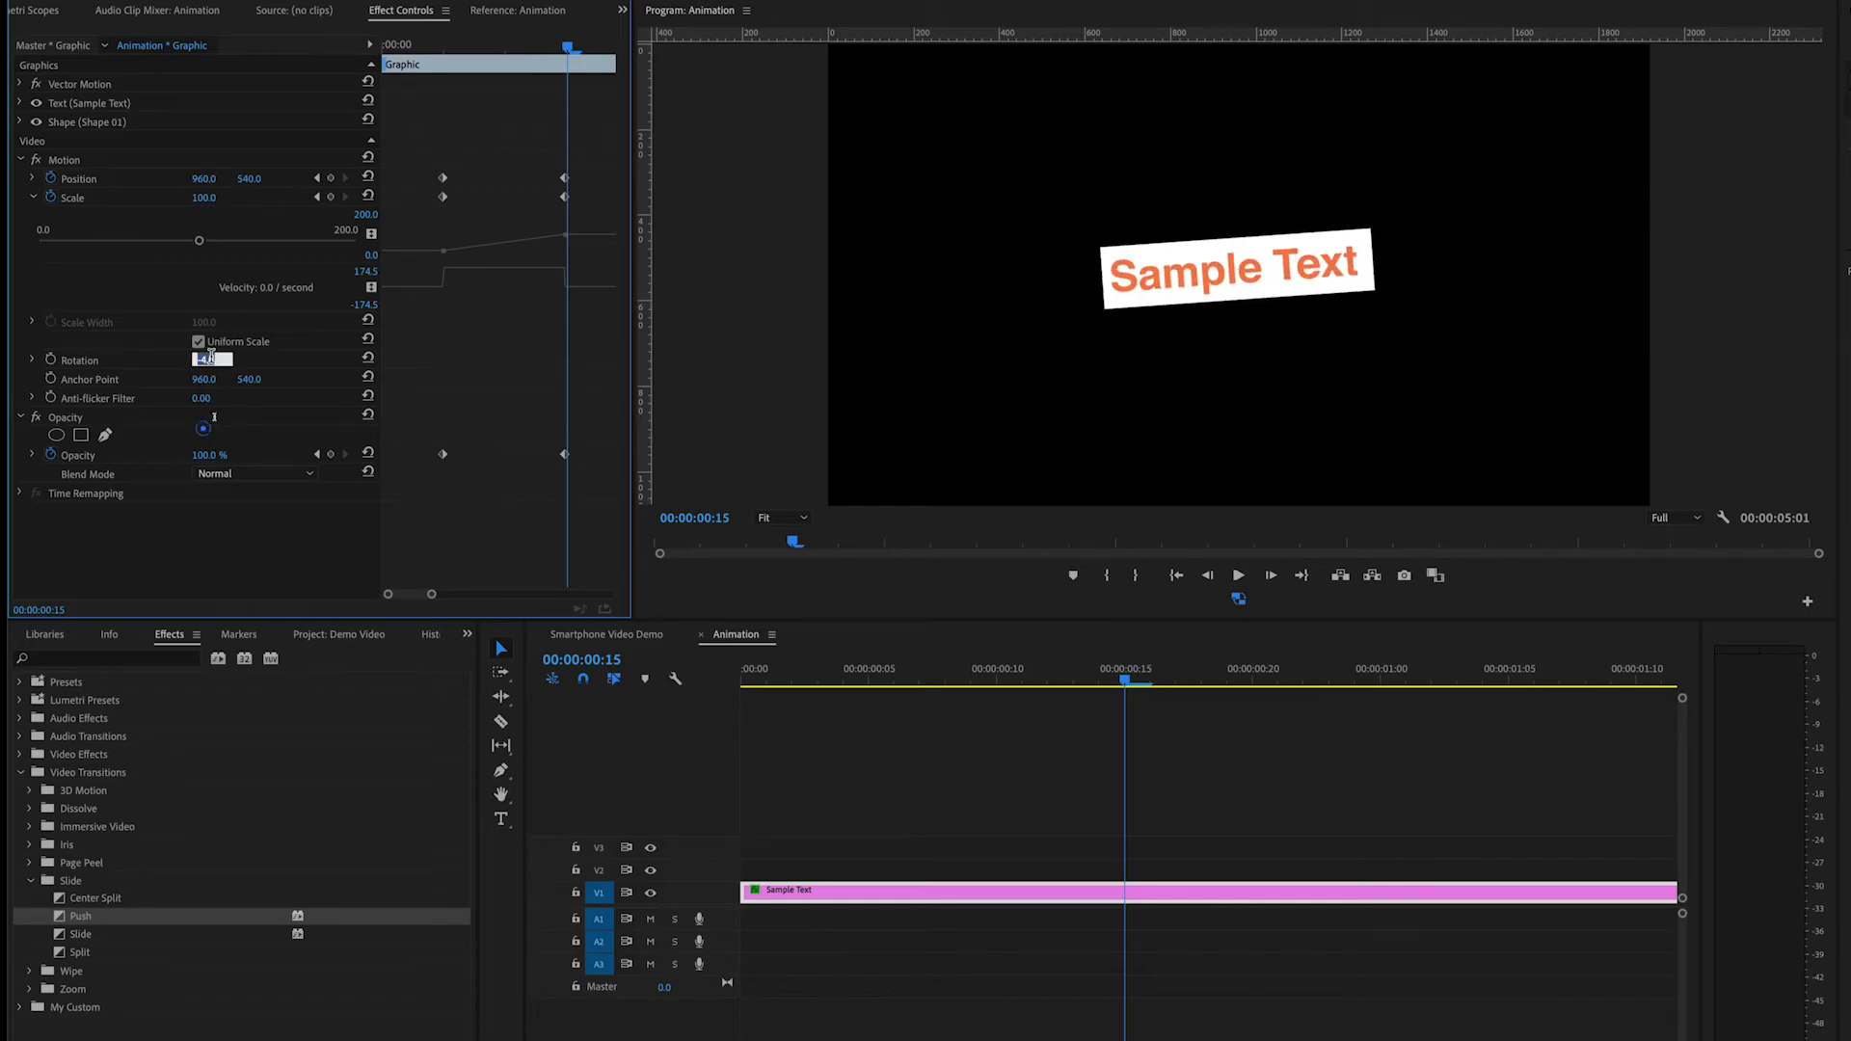
pyautogui.write('0')
pyautogui.press('Return')
# Save the project, and add Position, Scale and Opacity keyframes to the title at 00:00:00:19
pyautogui.press('super+s')
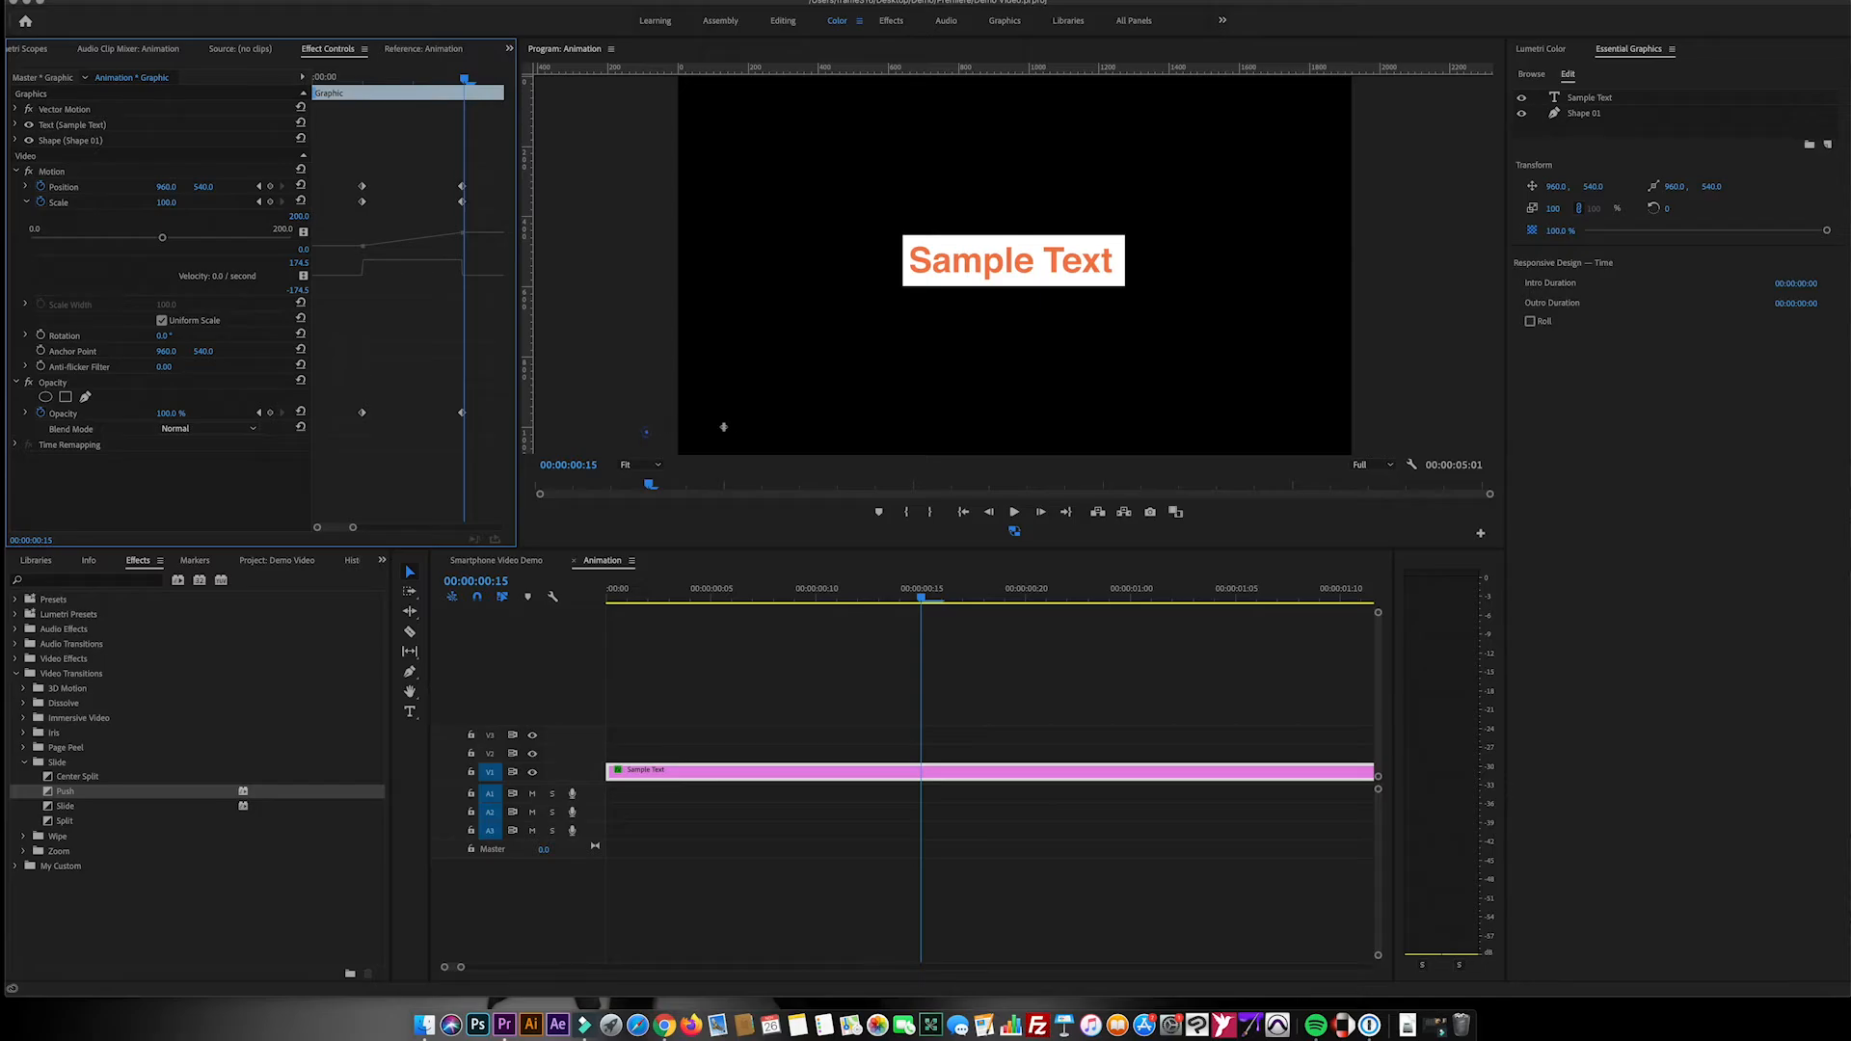
pyautogui.moveTo(519, 429); pyautogui.dragTo(634, 427)
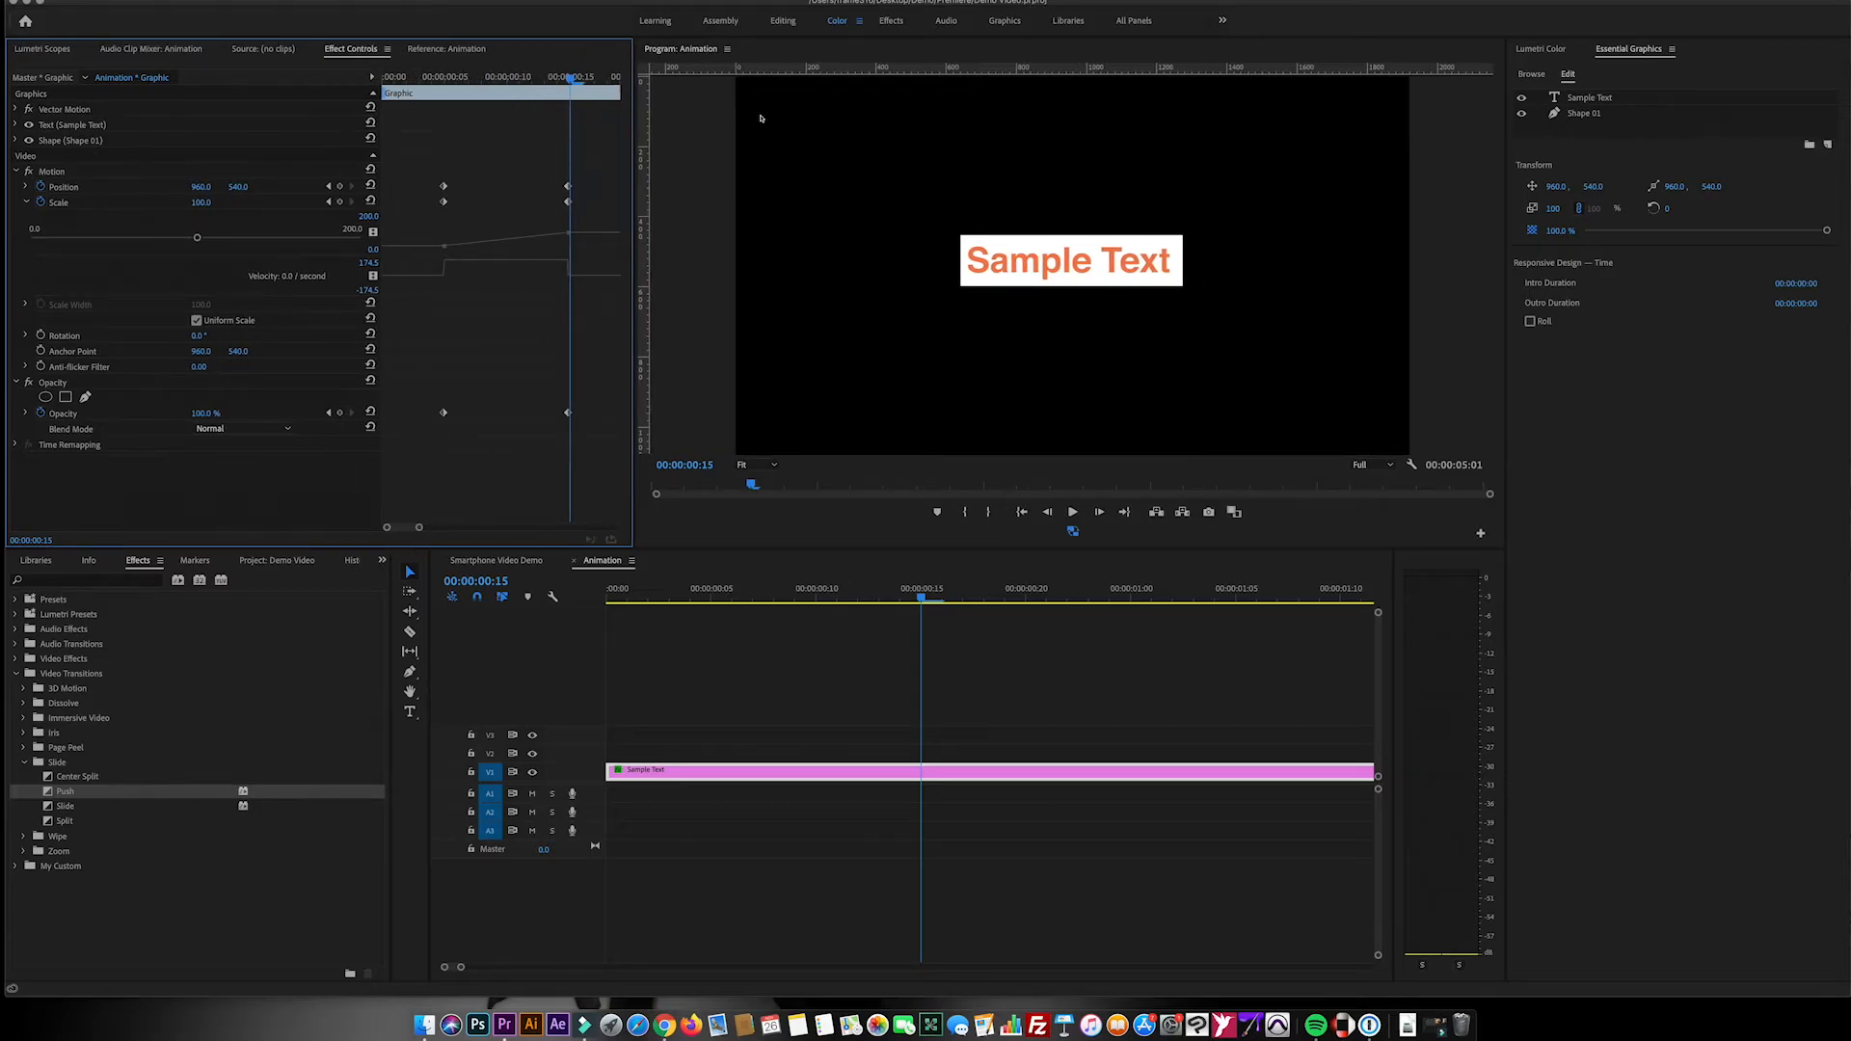
pyautogui.click(1268, 749)
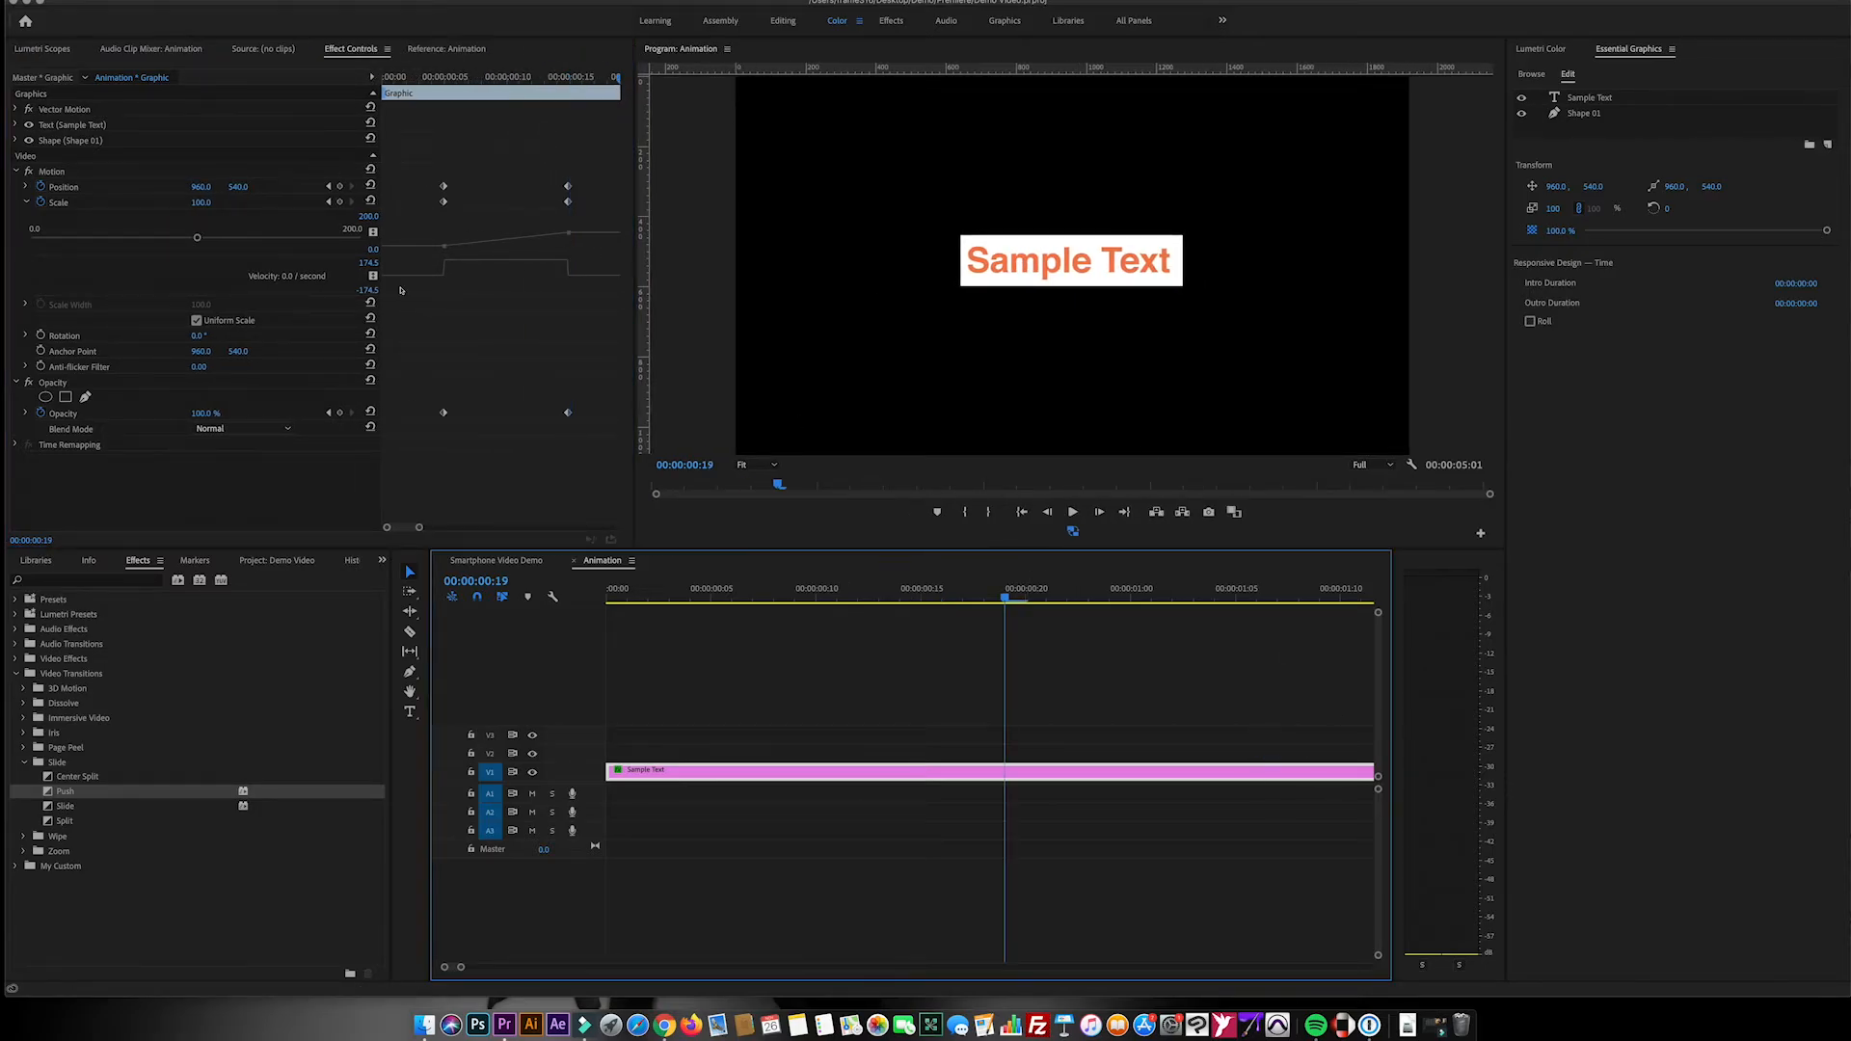
pyautogui.click(339, 188)
pyautogui.click(339, 203)
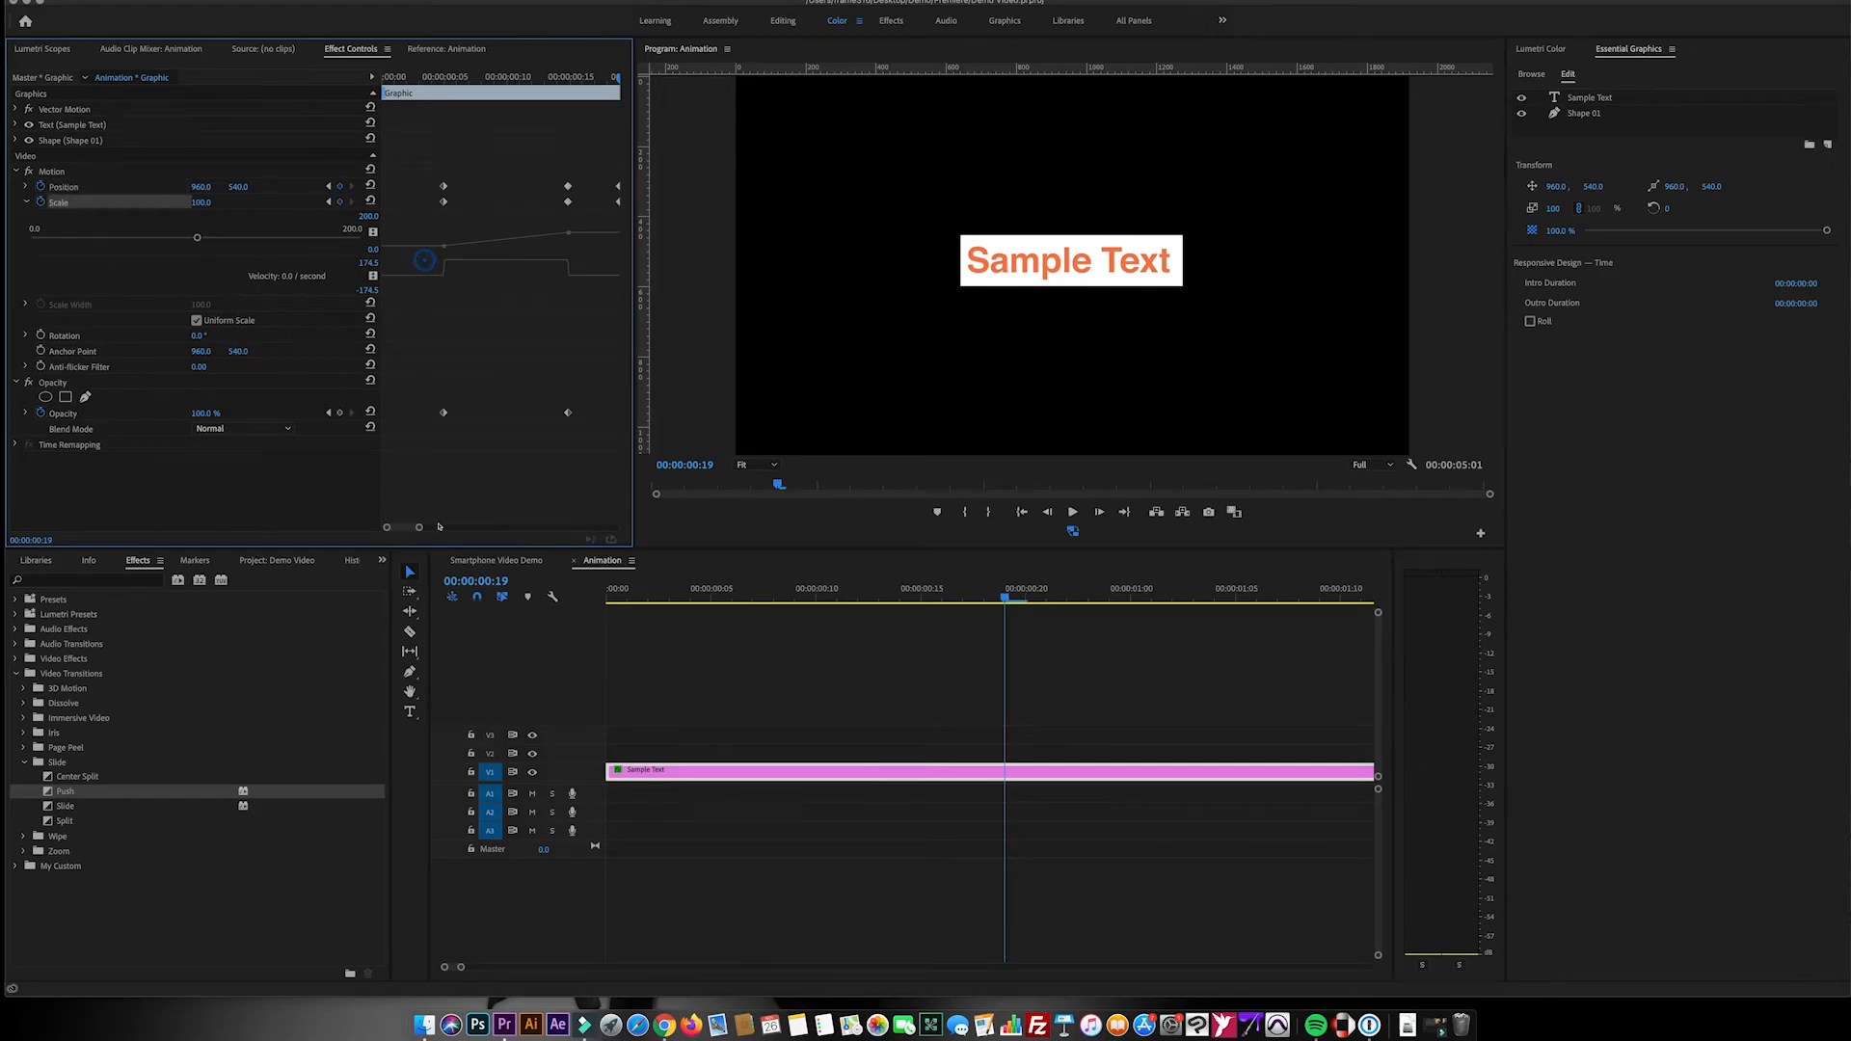
pyautogui.click(339, 413)
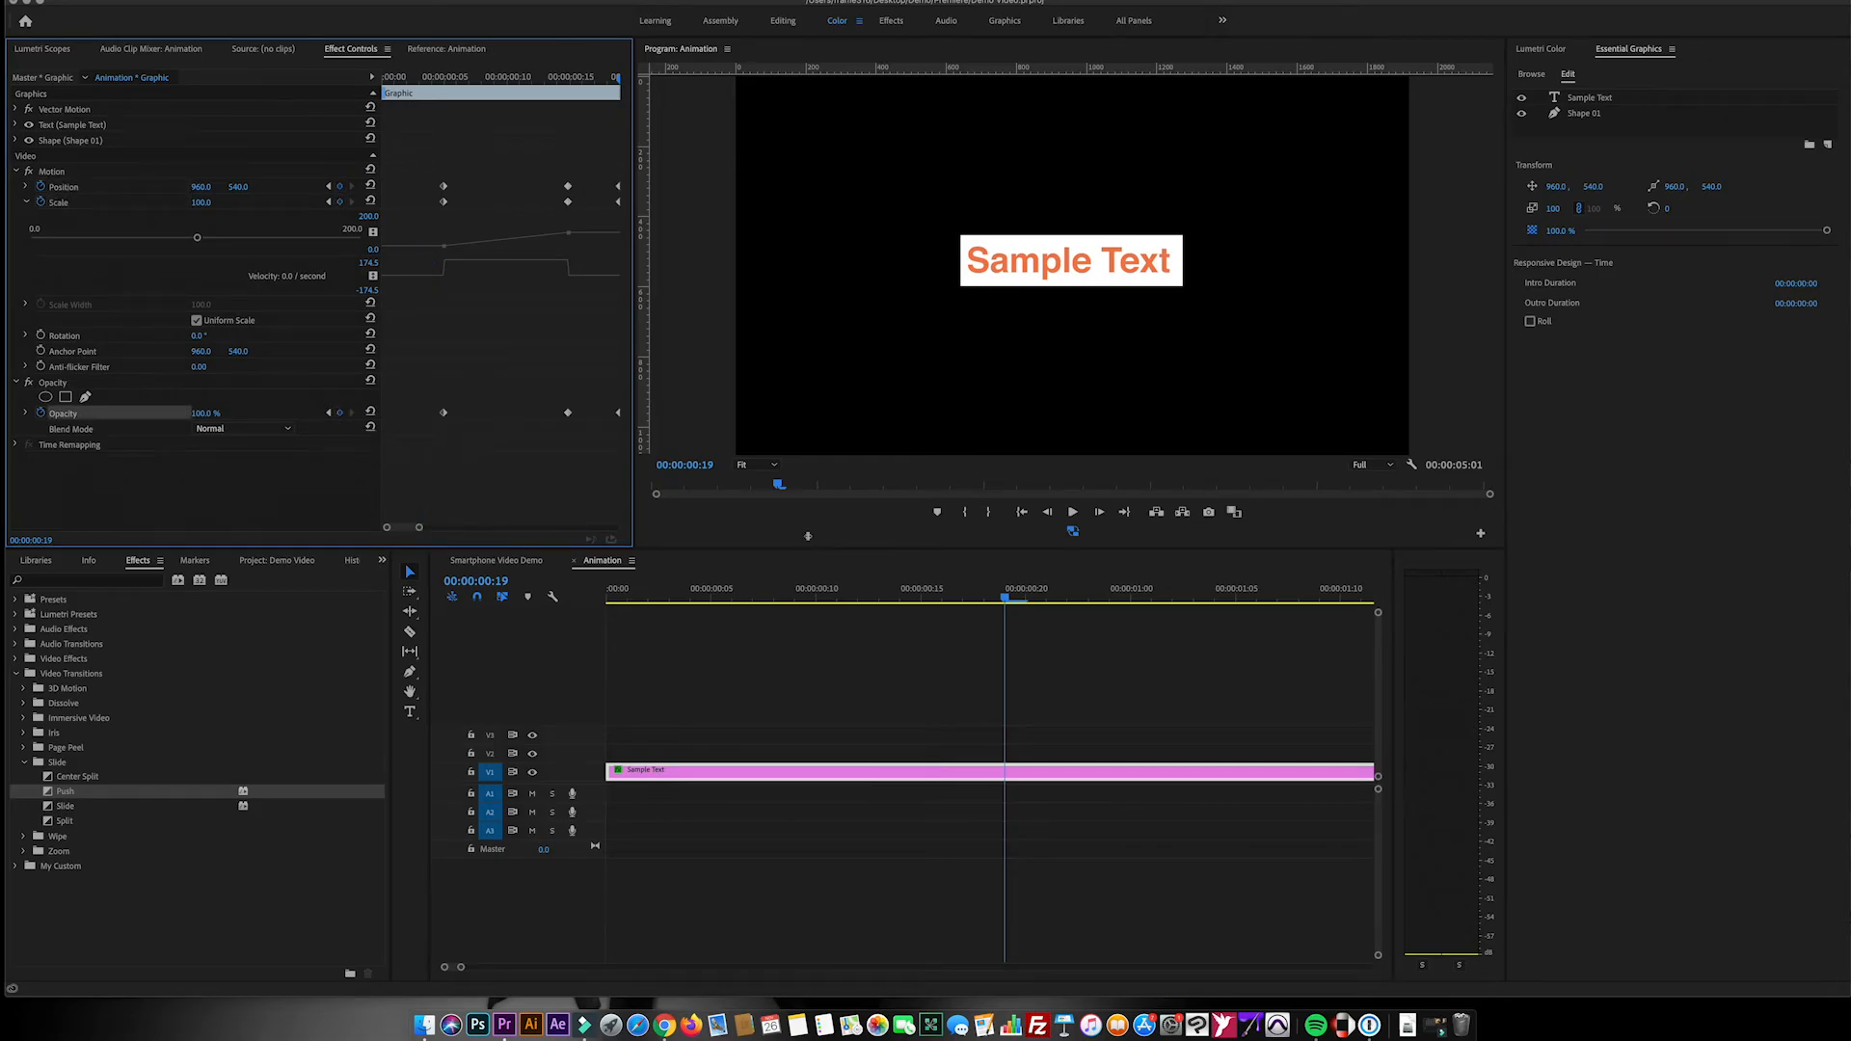
# Widen the keyframe area and set the vertical Position at the 00:00:00:19 keyframe to 1022.0, placing the title at the frame's bottom
pyautogui.click(1343, 735)
pyautogui.press('Right')
pyautogui.press('Right')
pyautogui.press('Right')
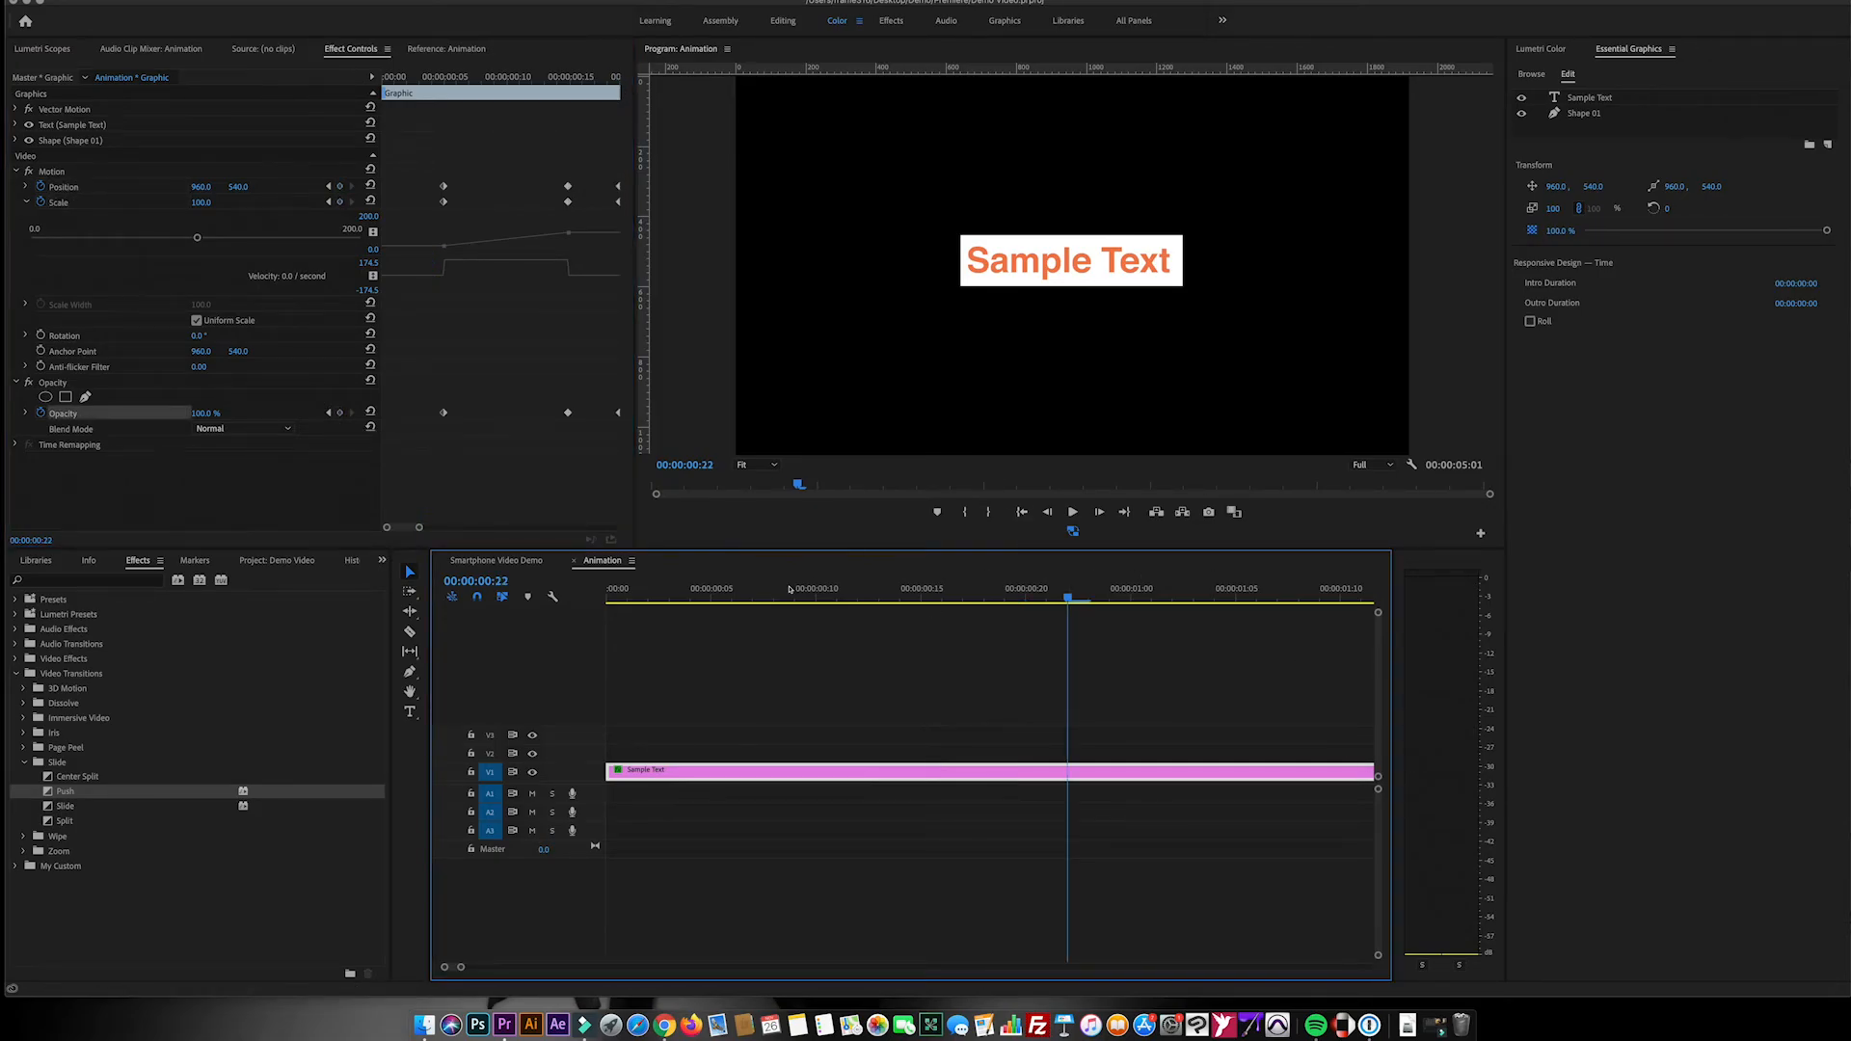
pyautogui.moveTo(636, 313); pyautogui.dragTo(695, 313)
pyautogui.click(365, 412)
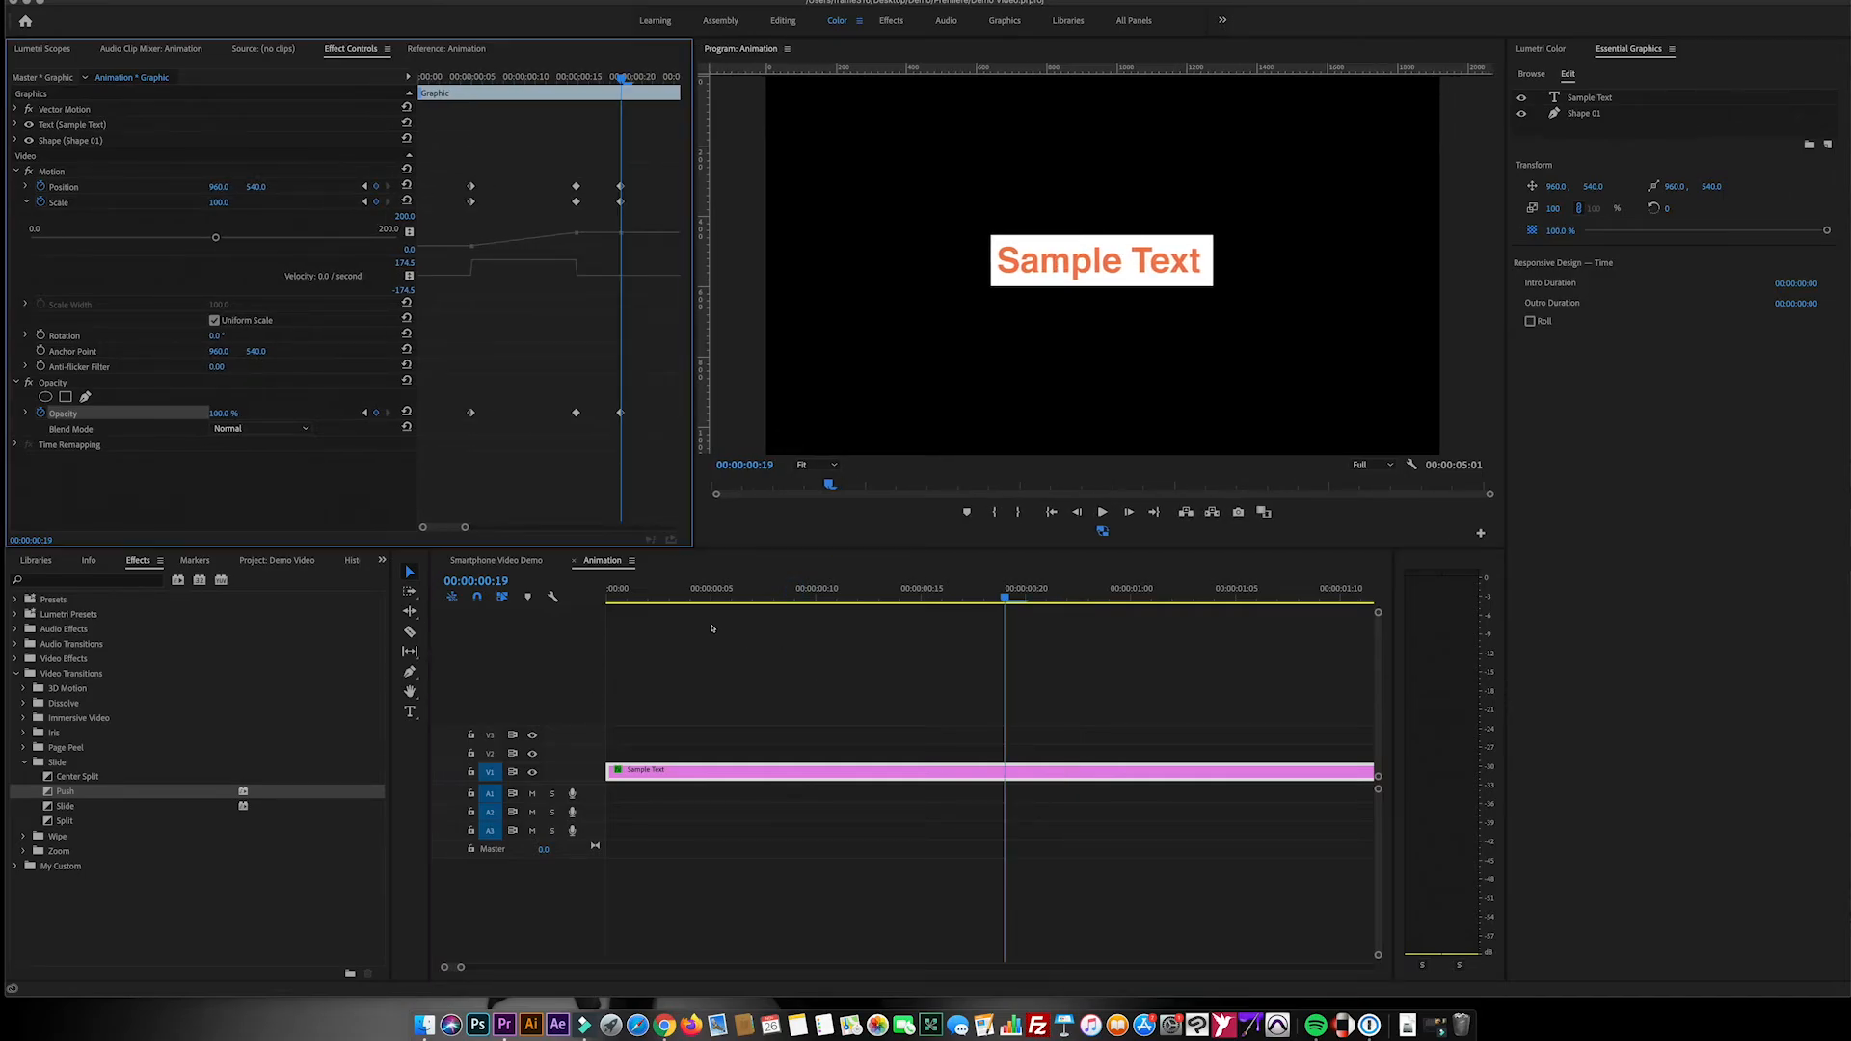
pyautogui.click(712, 629)
pyautogui.moveTo(257, 187); pyautogui.dragTo(325, 236)
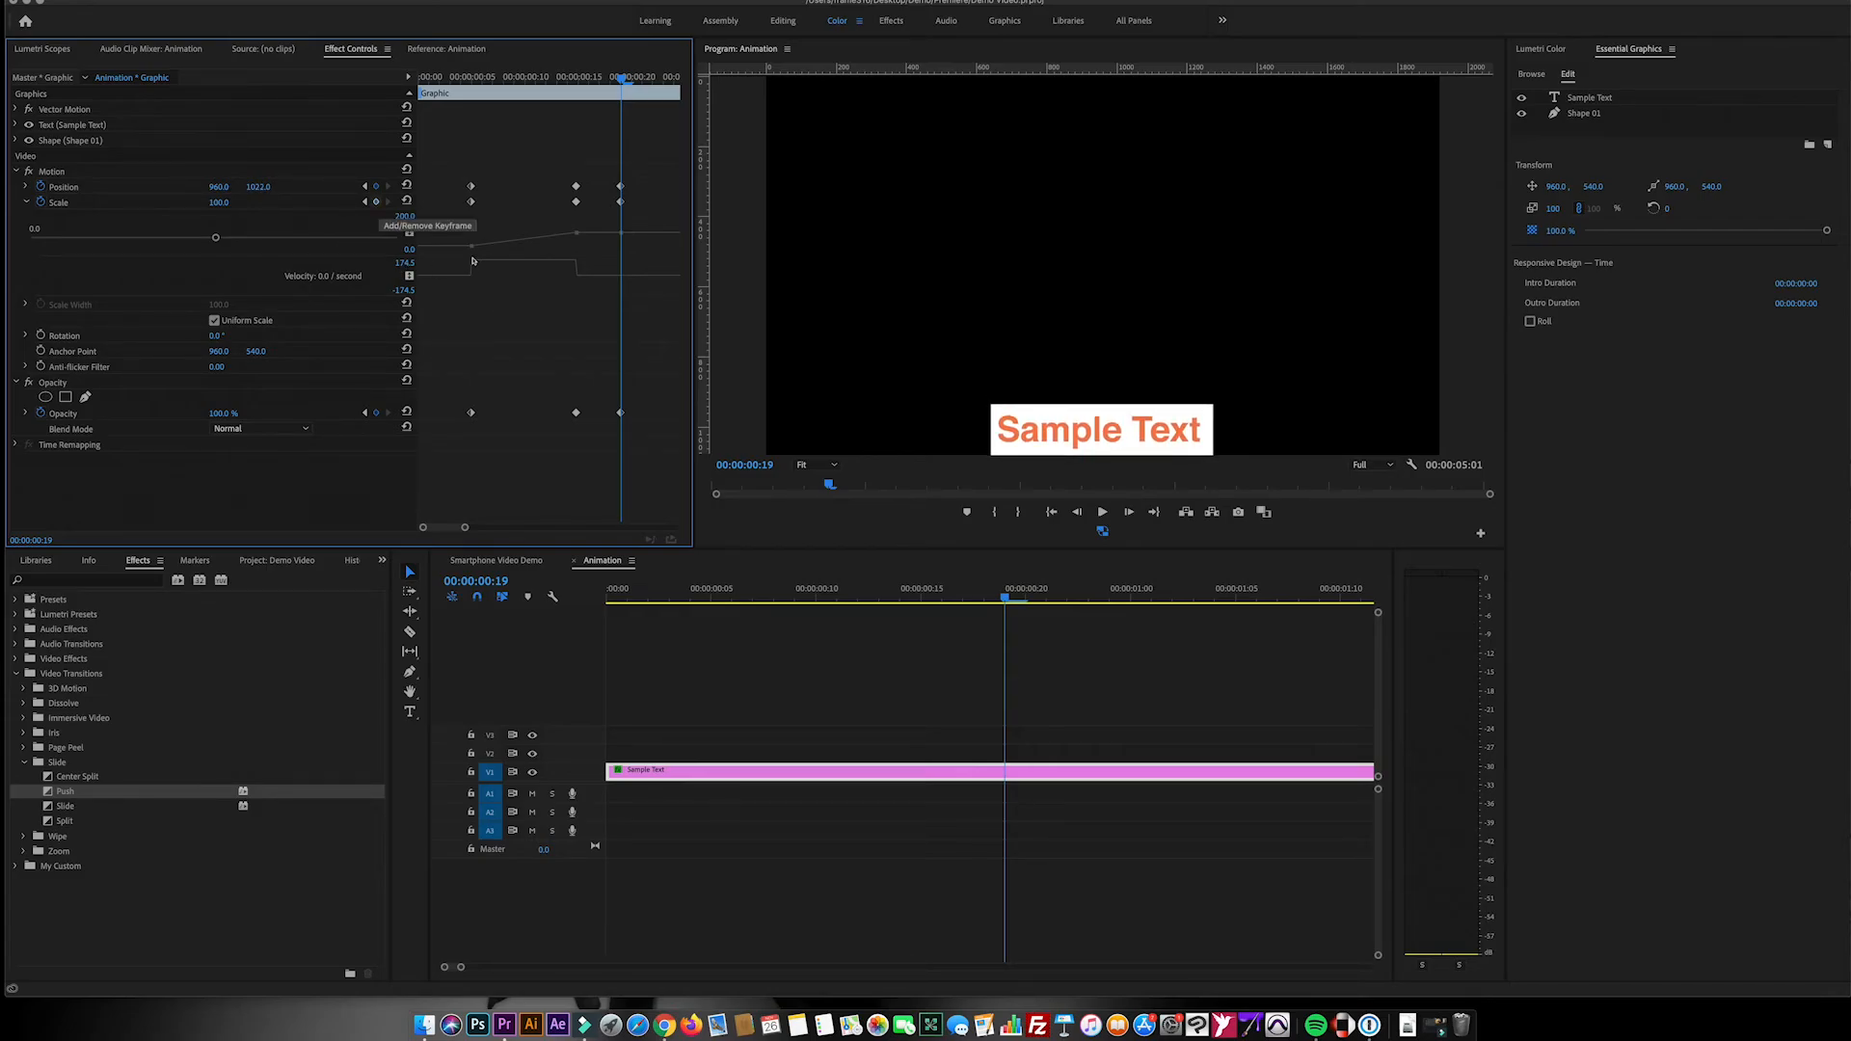
# At the 00:00:00:19 keyframe, set the title's Scale to 40.0 and lower it to a vertical Position of 1054.0
pyautogui.click(220, 203)
pyautogui.write('10')
pyautogui.press('Return')
pyautogui.click(222, 201)
pyautogui.write('4')
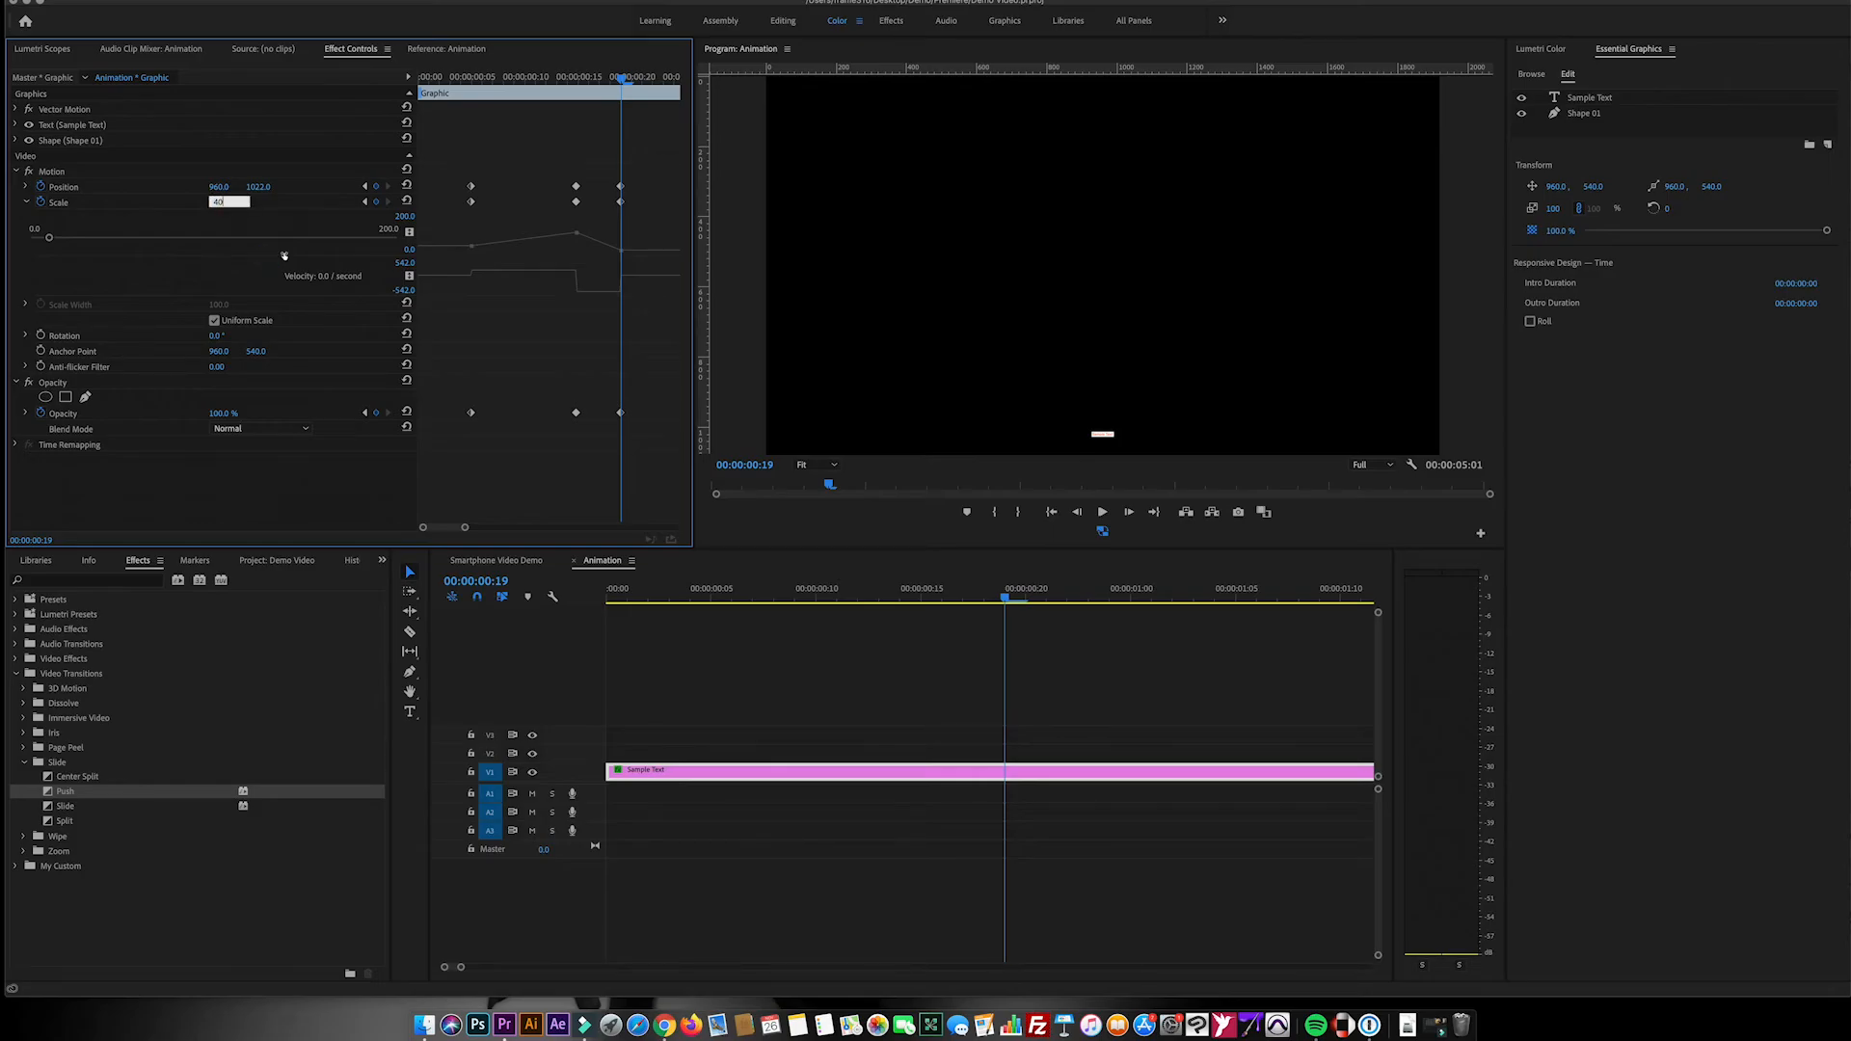
pyautogui.write('0')
pyautogui.press('Return')
pyautogui.moveTo(319, 239); pyautogui.dragTo(325, 237)
# Set Opacity at the third keyframe to 0% and move the third Position, Scale and Opacity keyframes together about four frames later
pyautogui.click(223, 413)
pyautogui.write('0')
pyautogui.press('Return')
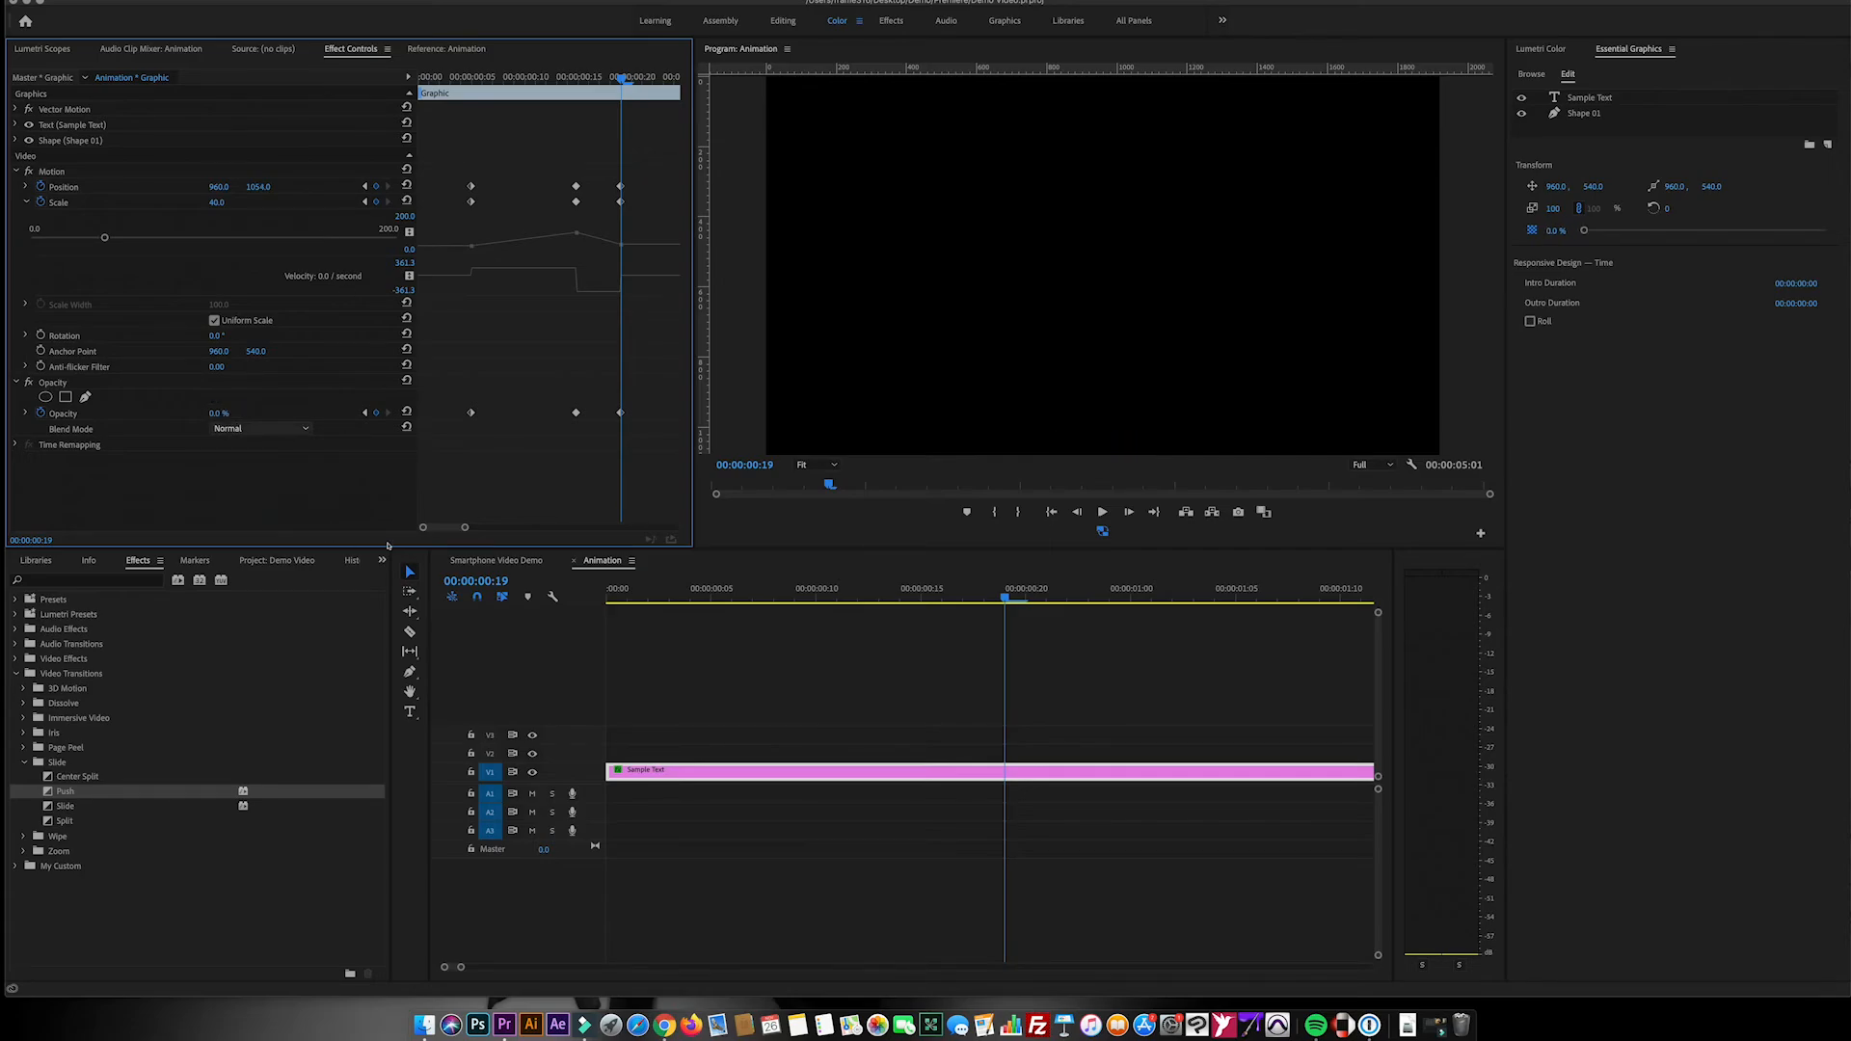
pyautogui.moveTo(607, 165); pyautogui.dragTo(646, 440)
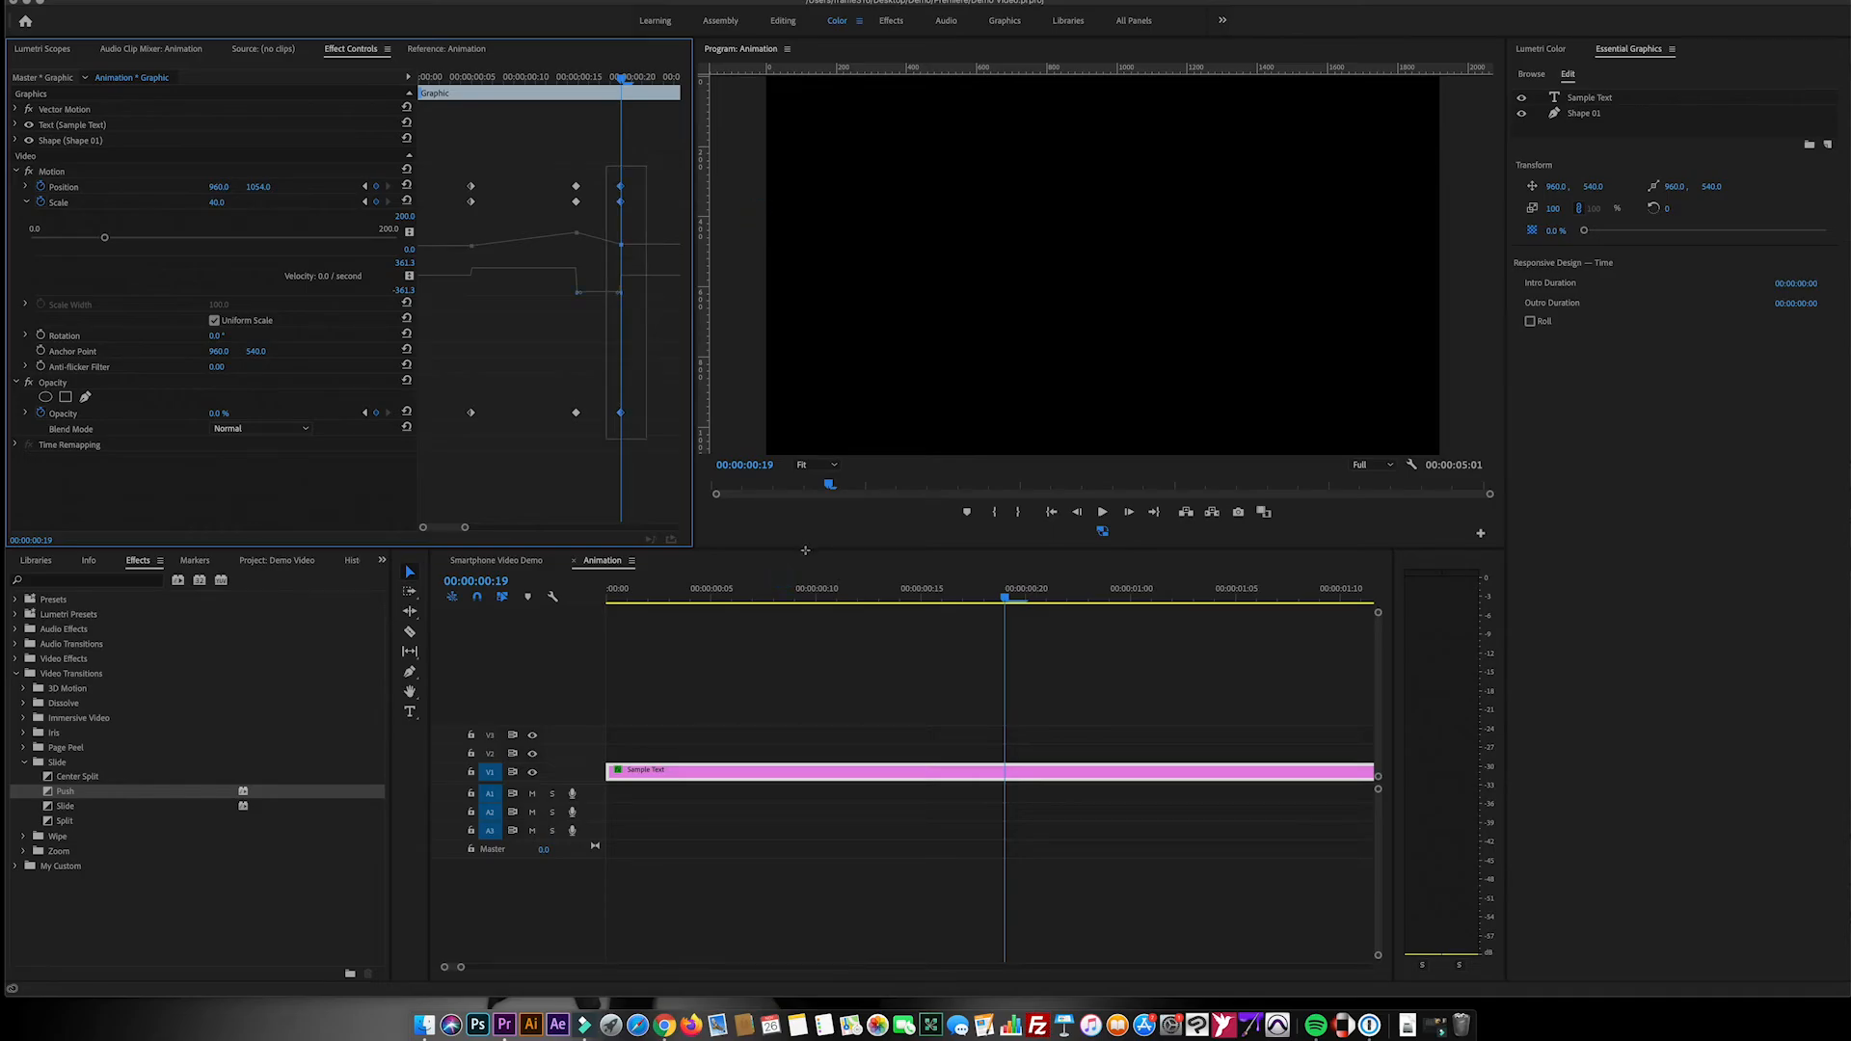
pyautogui.moveTo(621, 202); pyautogui.dragTo(666, 202)
# Play the sequence from its start to review the title's full entrance and exit animation
pyautogui.press('Home')
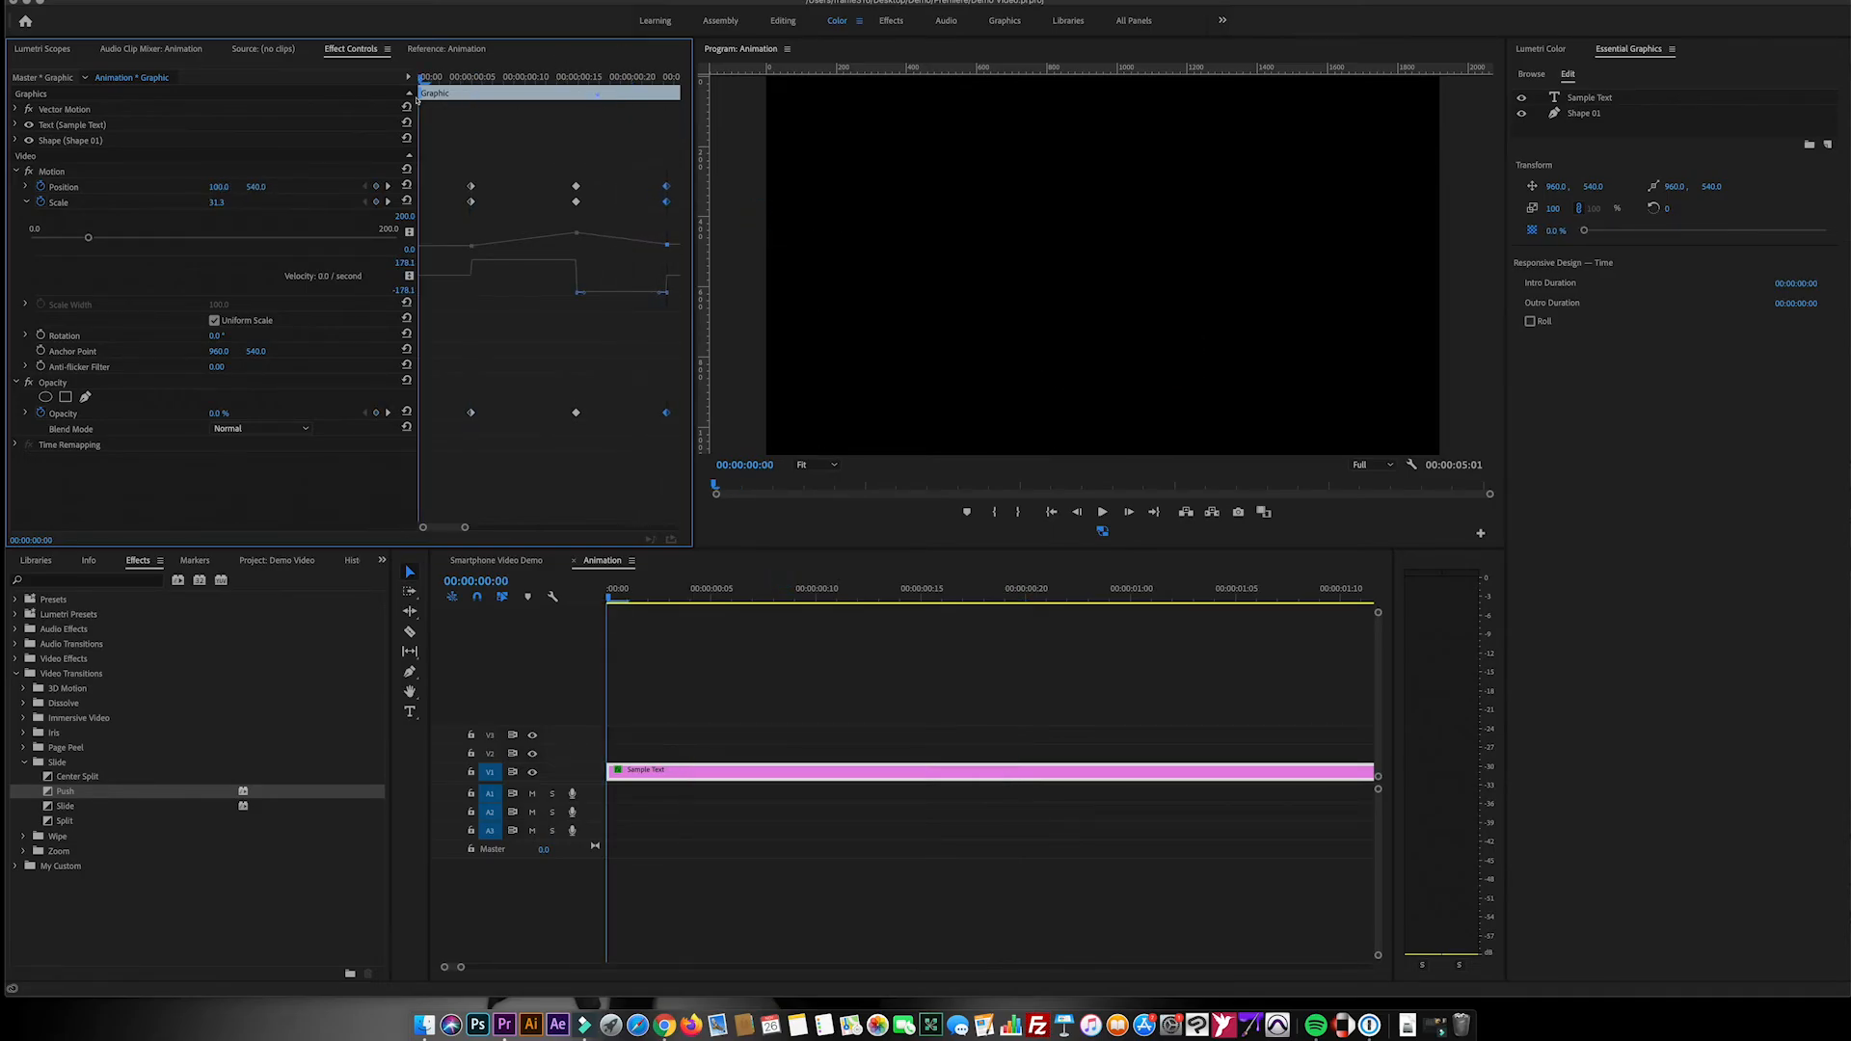
pyautogui.press('space')
pyautogui.press('space')
pyautogui.press('space')
pyautogui.press('space')
pyautogui.press('space')
pyautogui.press('space')
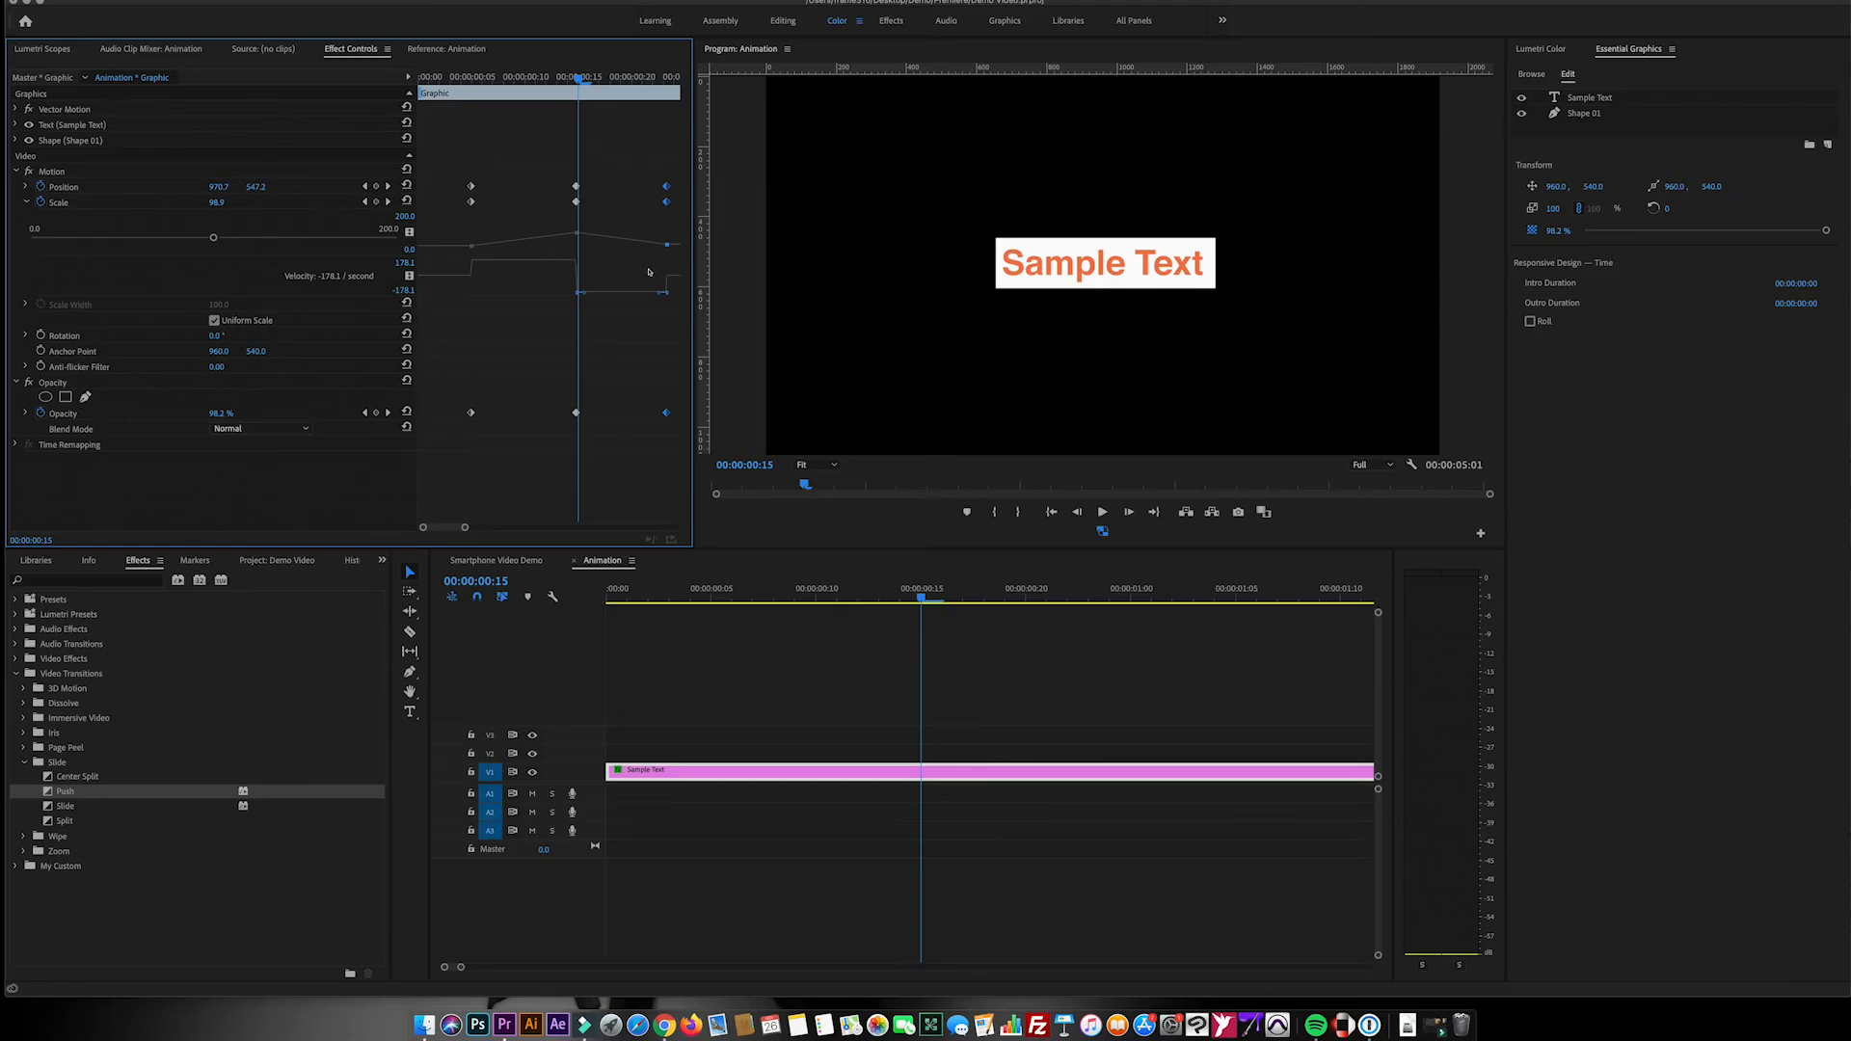
# Add Position, Scale and Opacity keyframes at 00:00:00:17, between the title's centred keyframes and its exit keyframes
pyautogui.press('-')
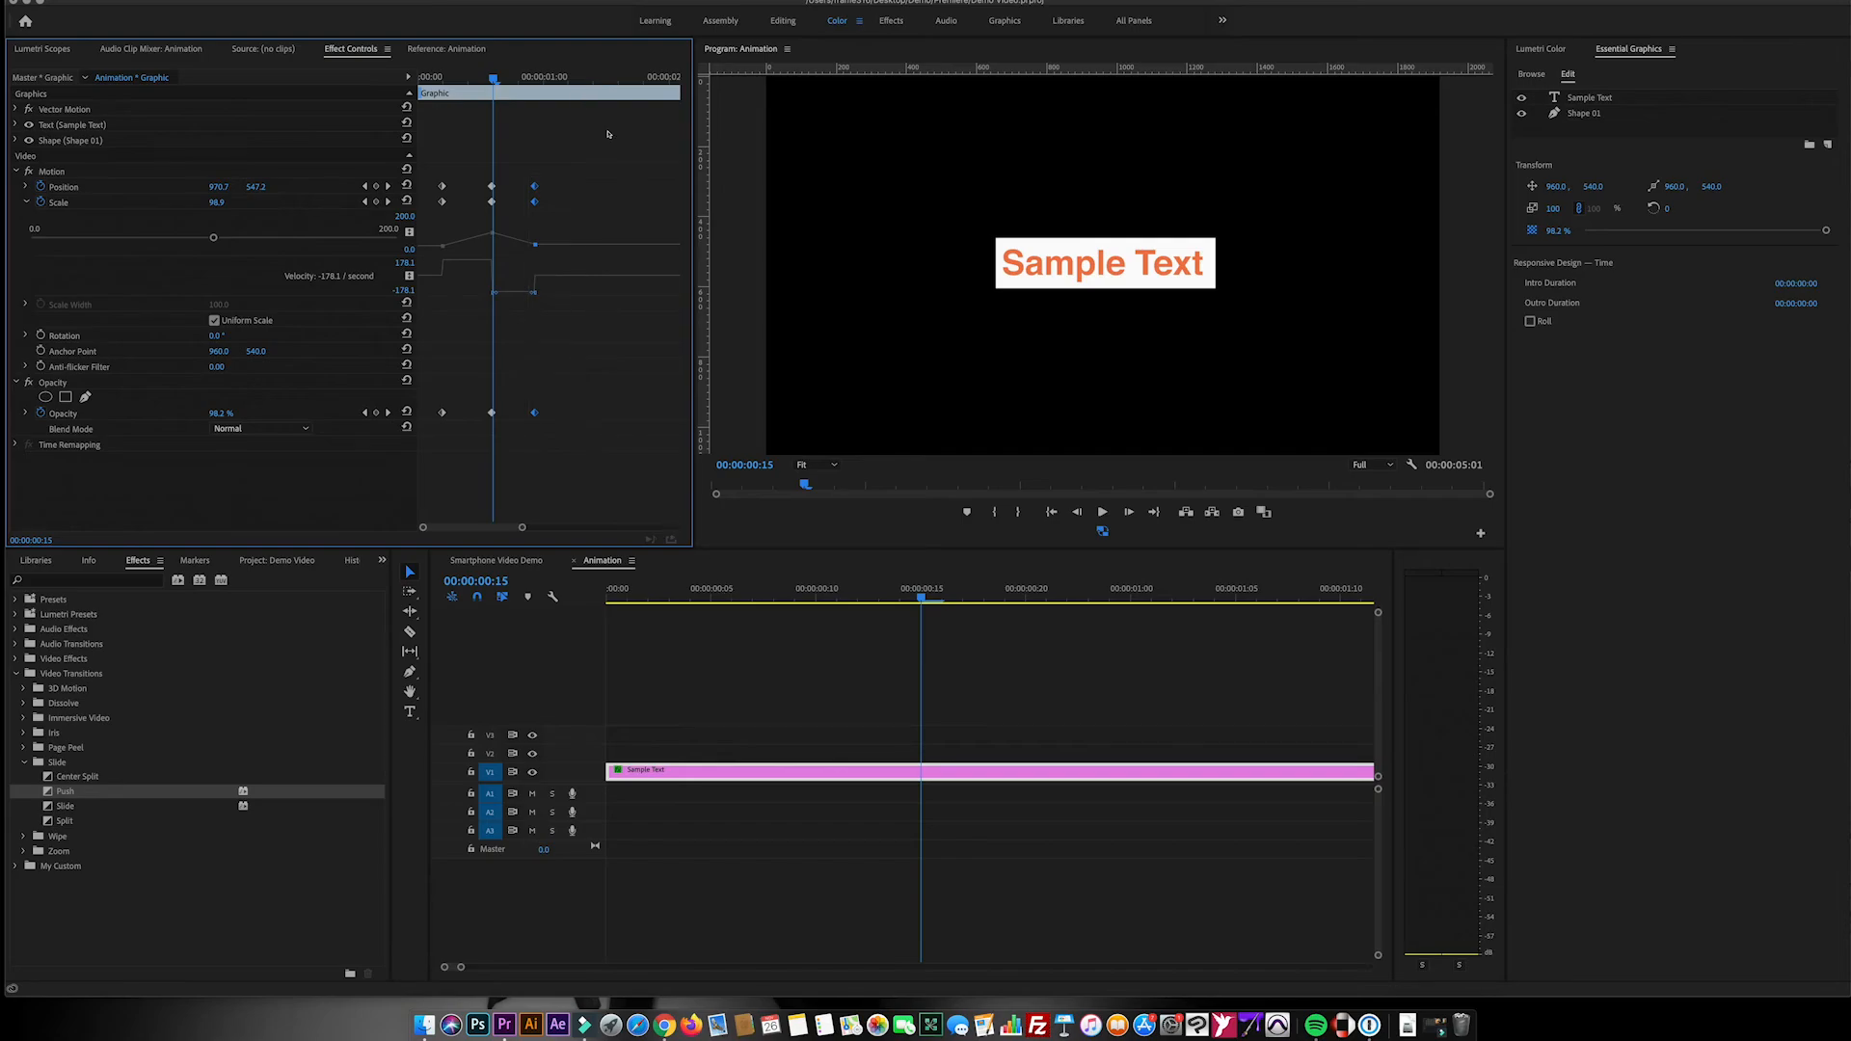
pyautogui.press('Right')
pyautogui.press('Right')
pyautogui.click(632, 102)
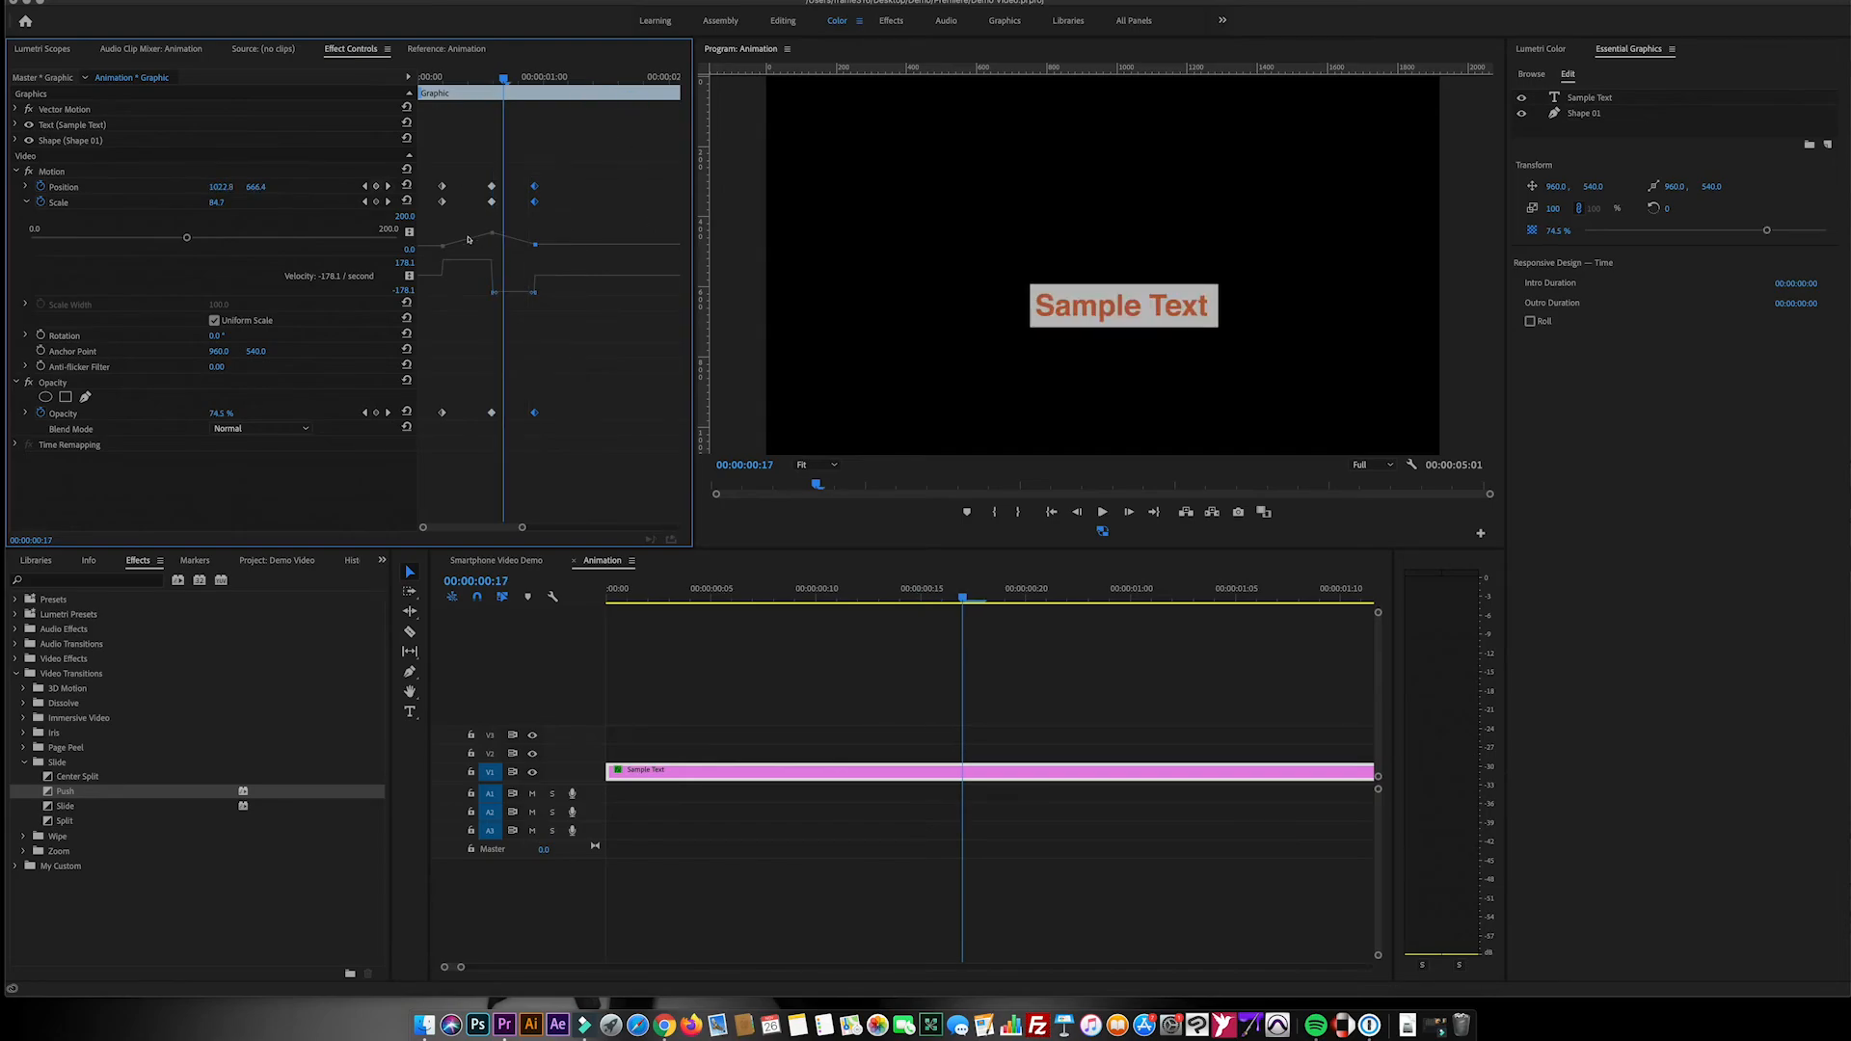
pyautogui.click(376, 186)
pyautogui.click(376, 201)
pyautogui.click(376, 412)
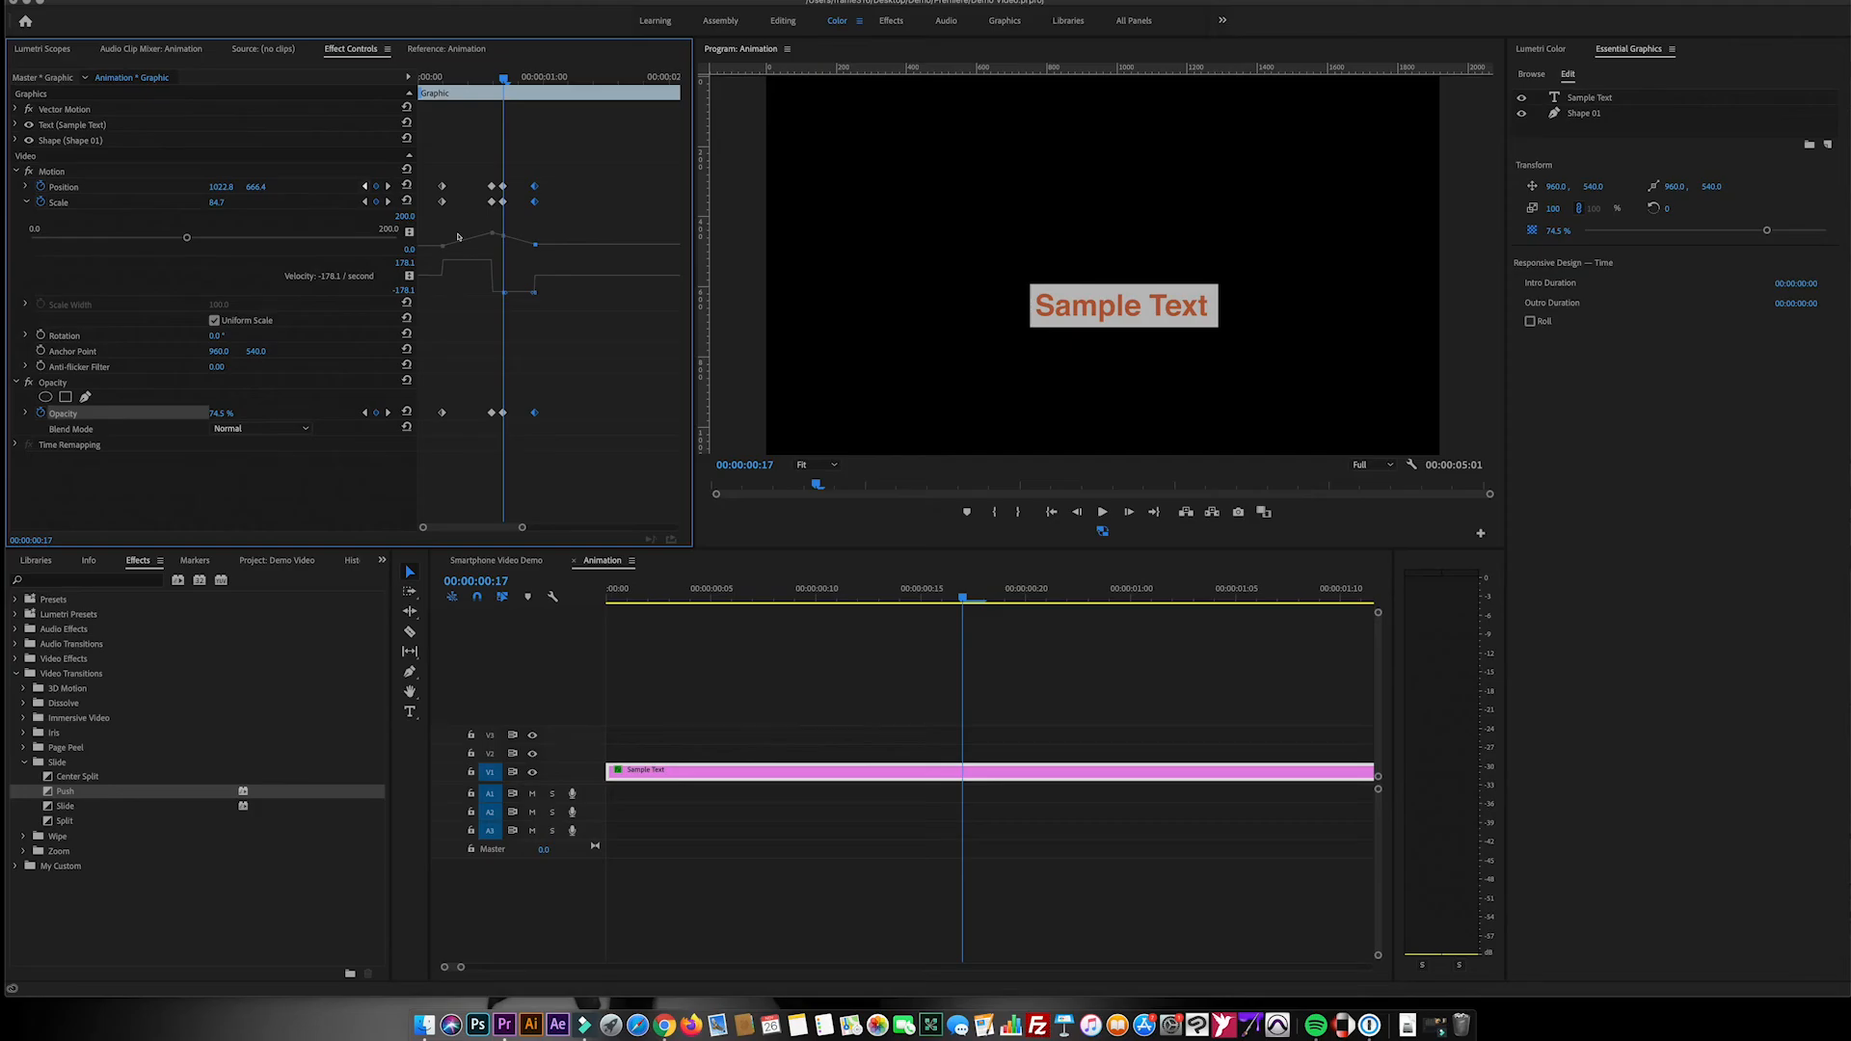
# Check the centred keyframes at 00:00:00:14, then set Position at the 00:00:00:17 keyframe to 960.0, 540.0
pyautogui.press('Left')
pyautogui.press('Left')
pyautogui.press('Left')
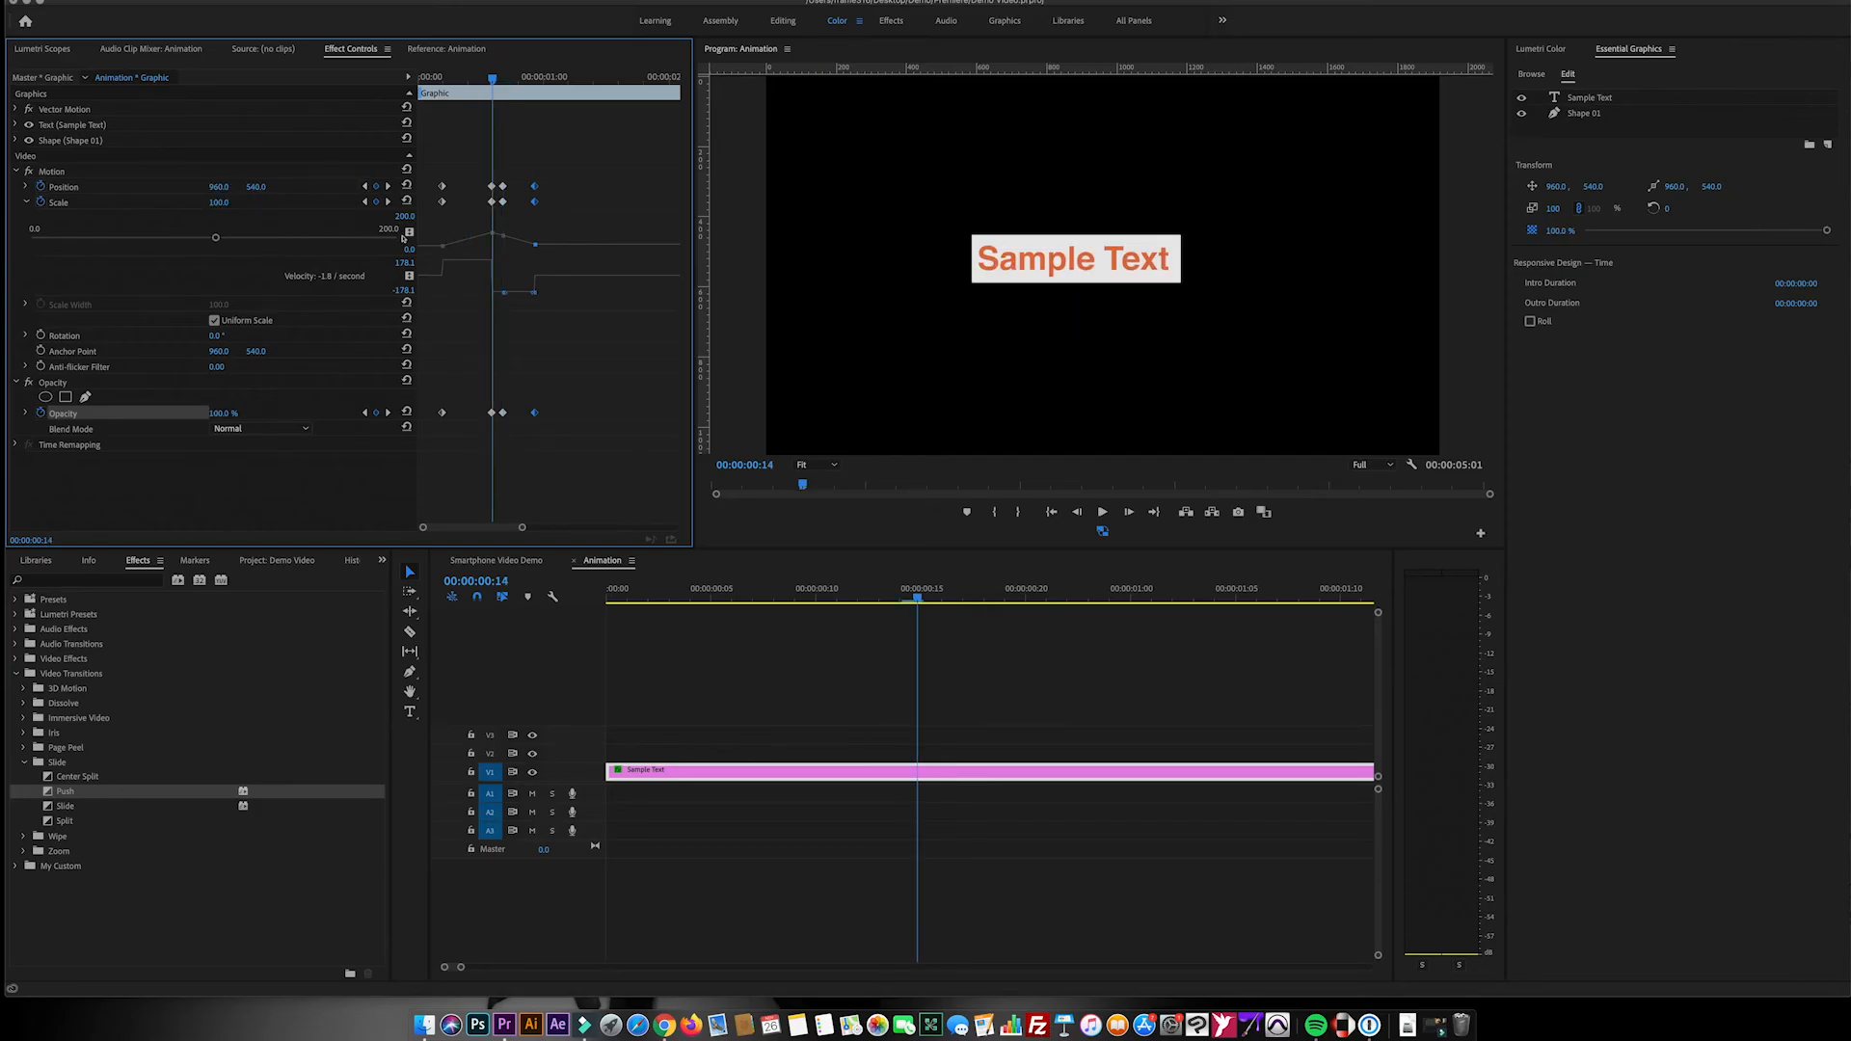
pyautogui.press('Right')
pyautogui.press('Right')
pyautogui.press('Right')
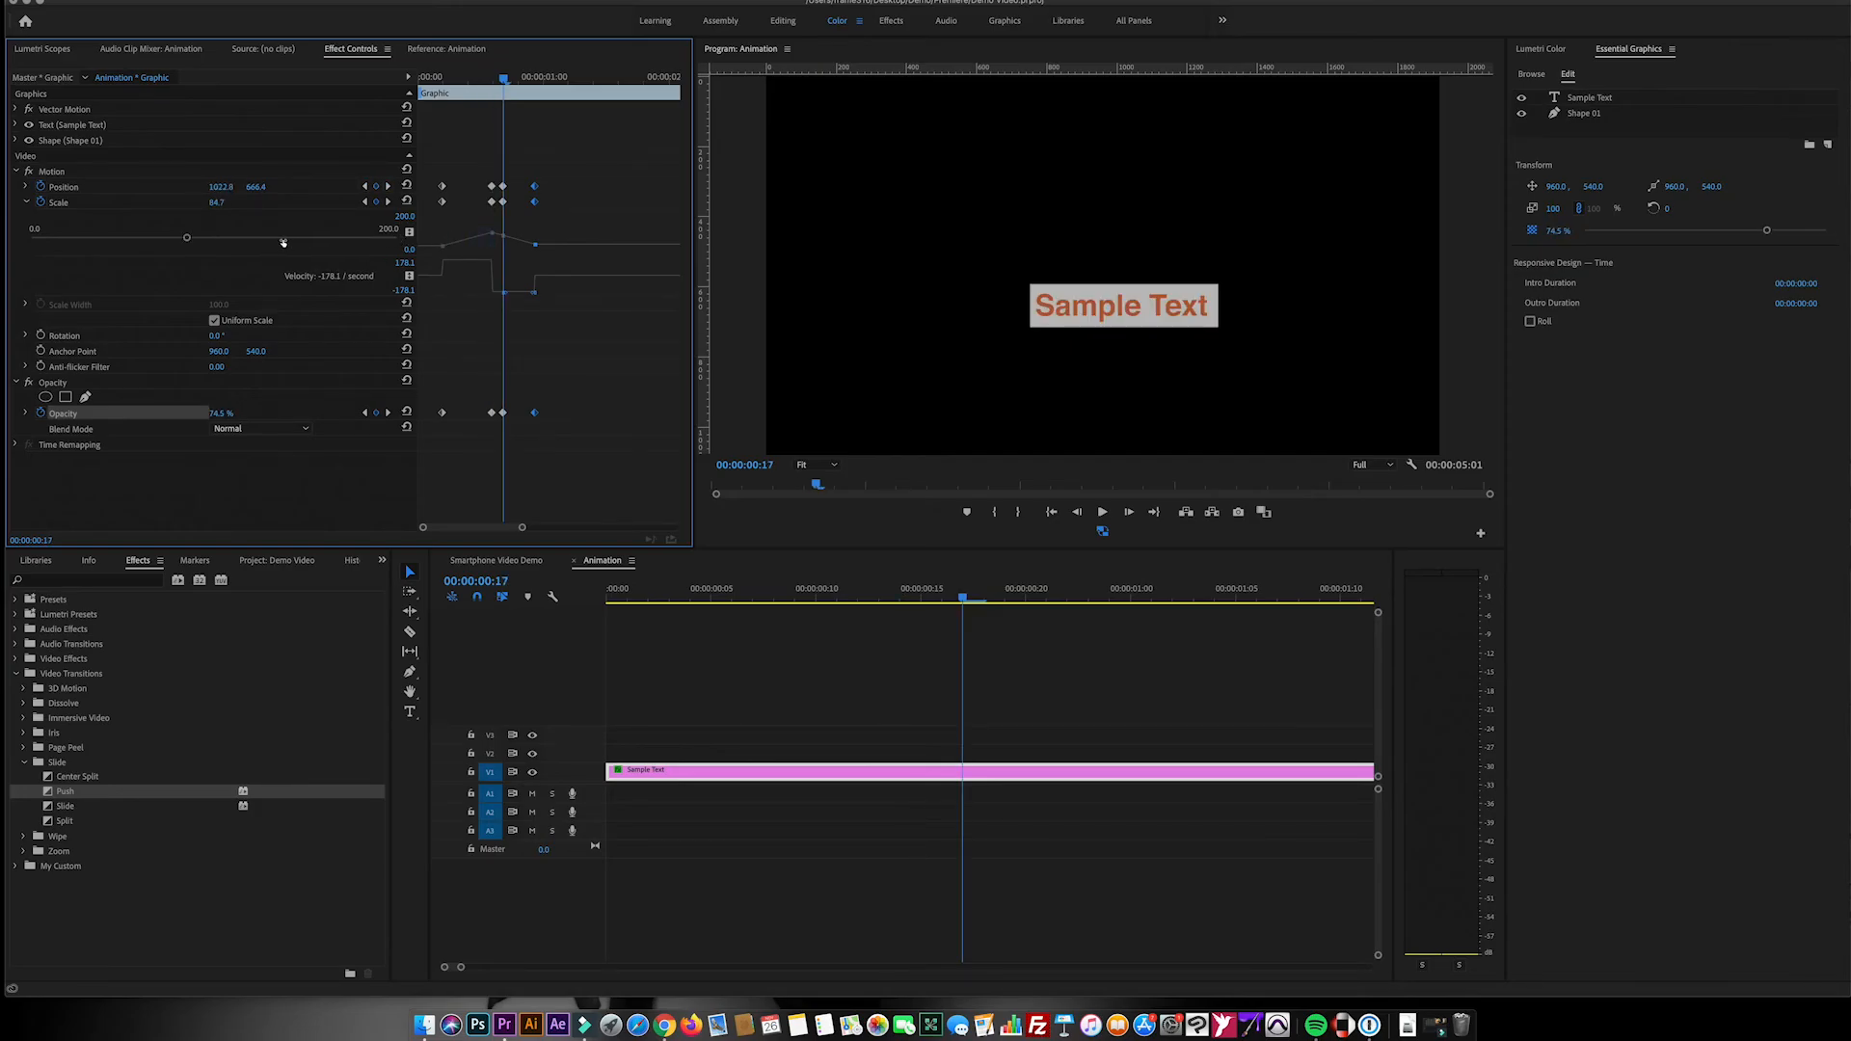
pyautogui.write('960')
pyautogui.press('Tab')
pyautogui.write('540')
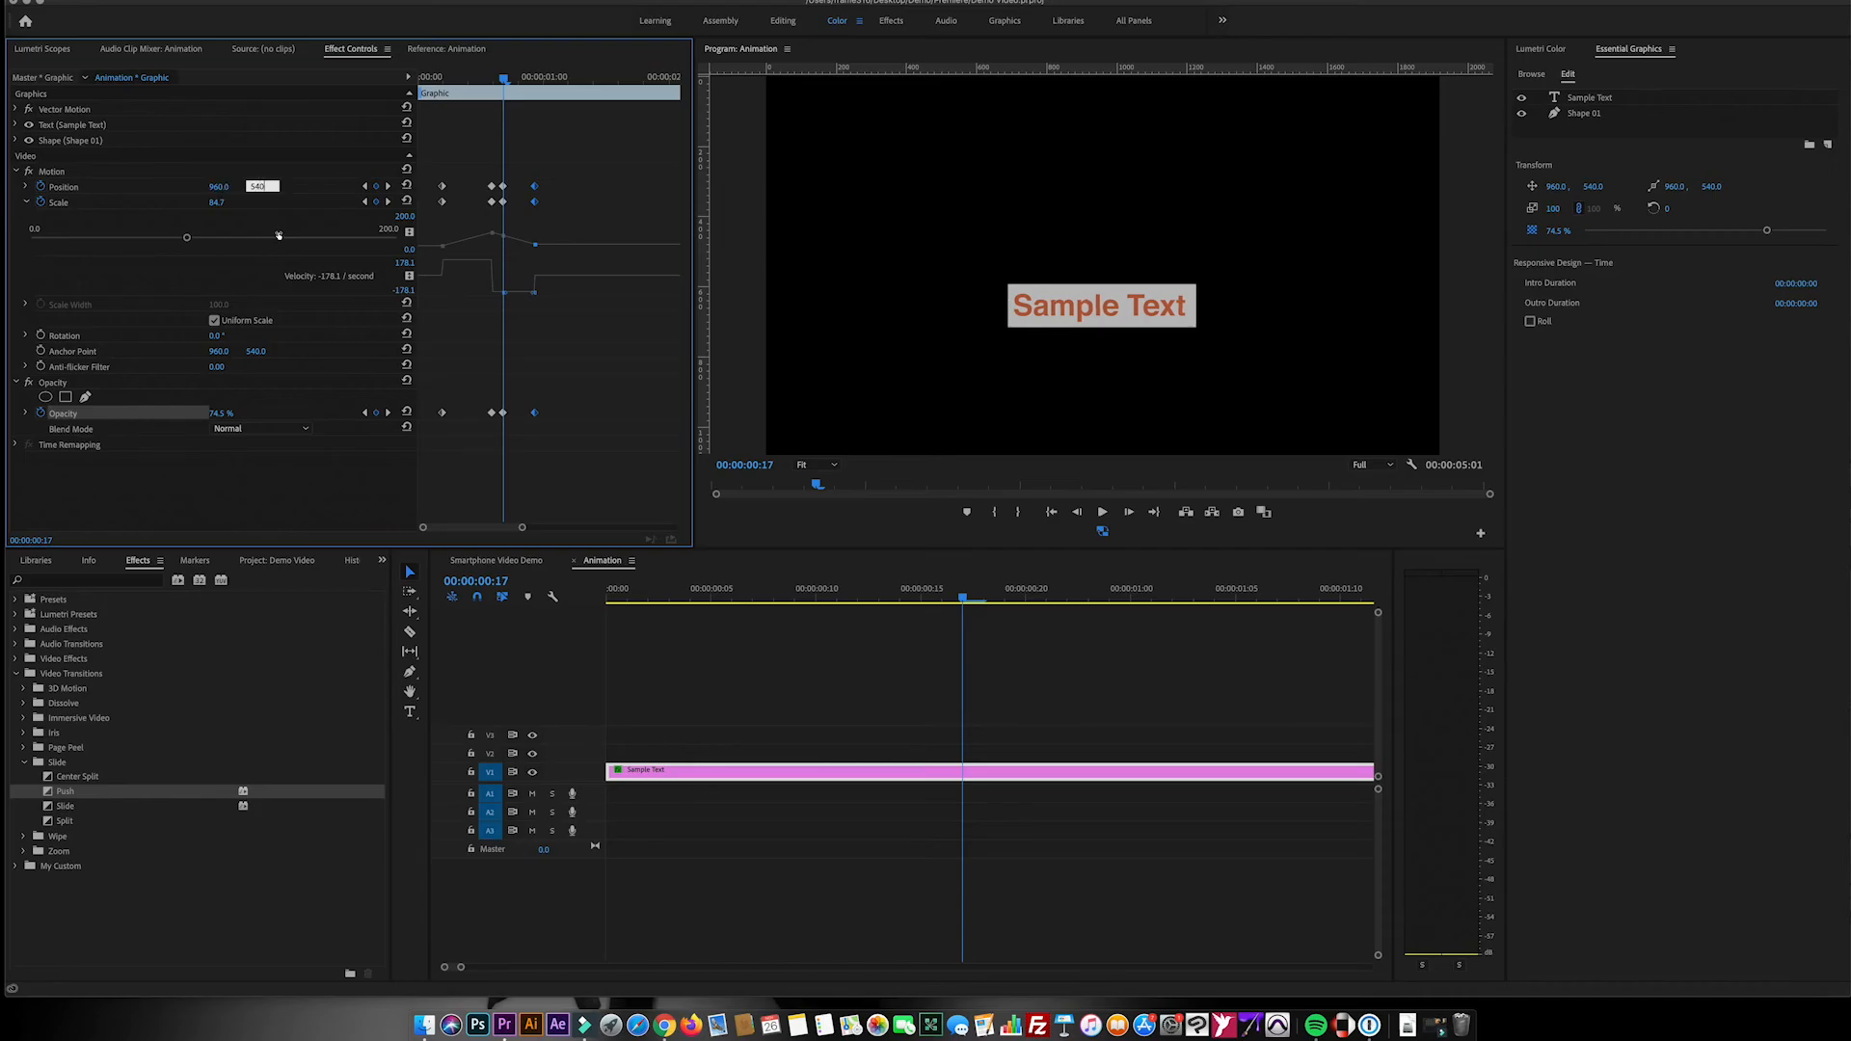
pyautogui.press('Return')
# Set the title's Scale to 100.0 and Opacity to 100% at the 00:00:00:17 keyframes
pyautogui.click(258, 258)
pyautogui.press('Tab')
pyautogui.write('100')
pyautogui.press('Return')
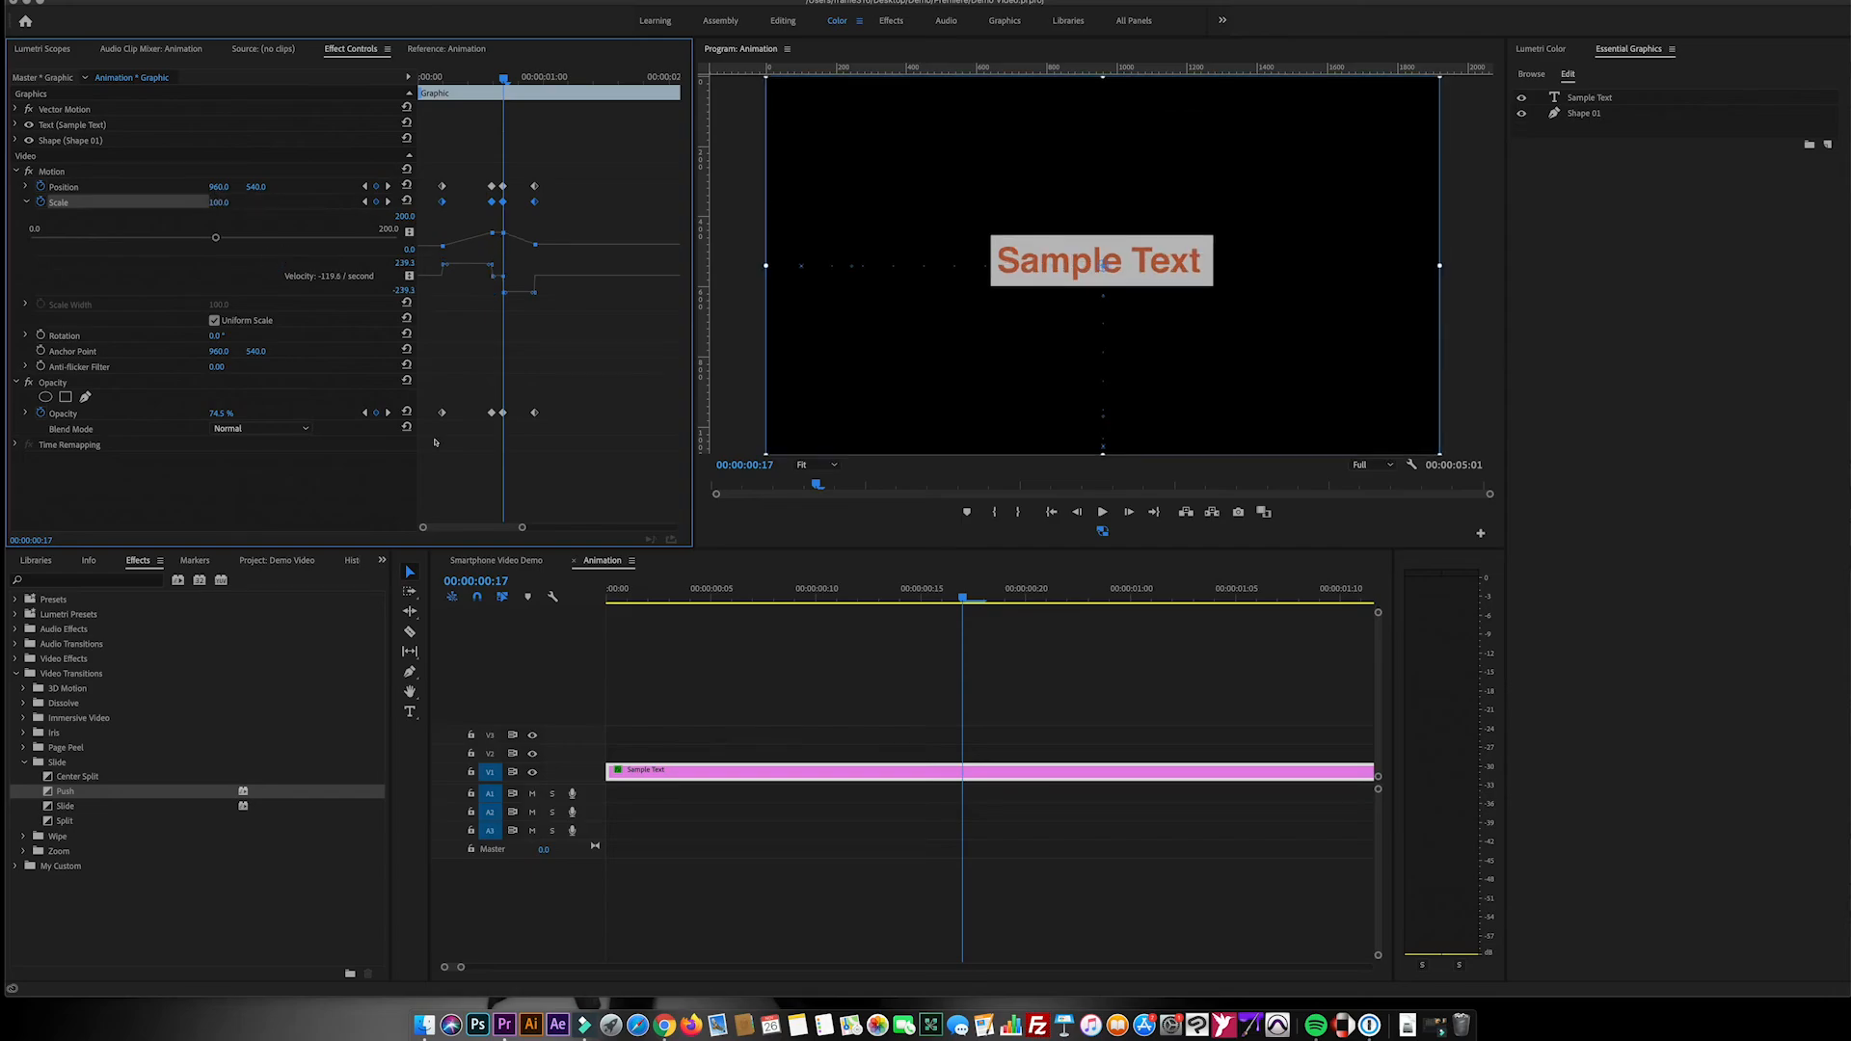
pyautogui.click(271, 524)
pyautogui.write('100')
pyautogui.press('Return')
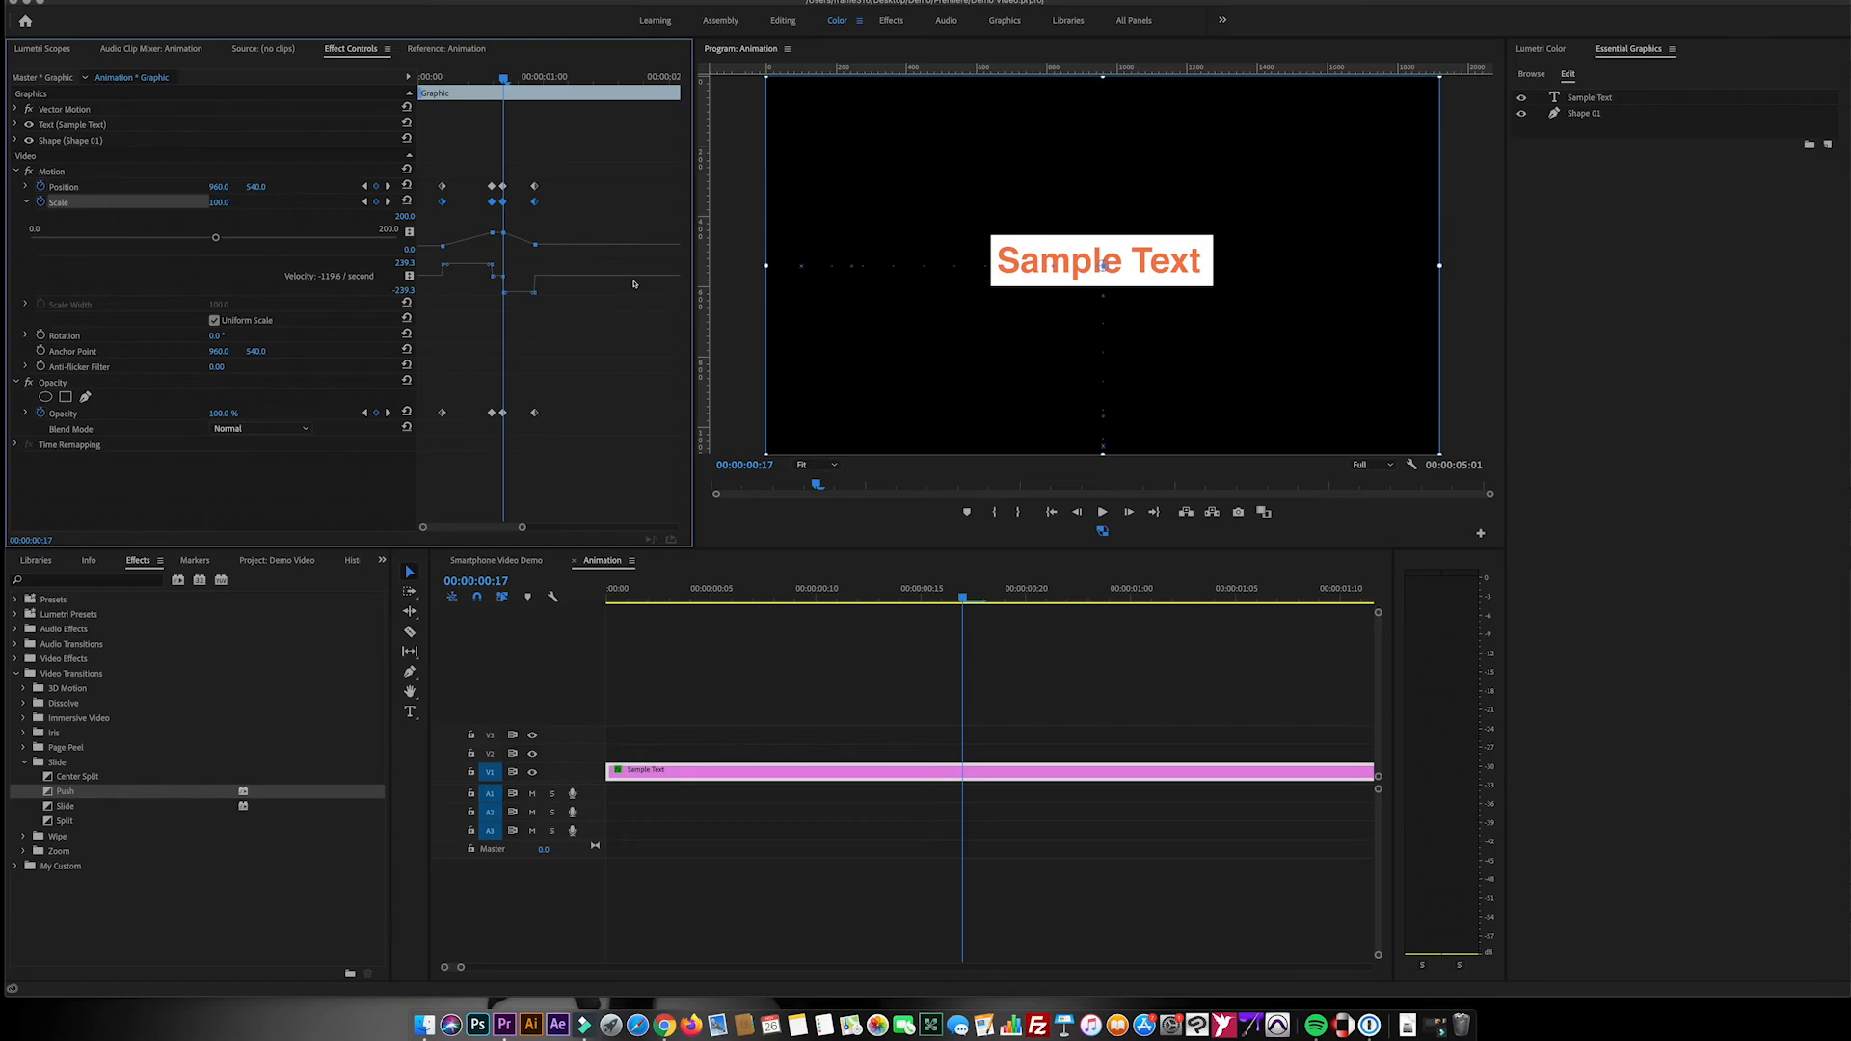
# Move the third Position, Scale and Opacity keyframes to about 00:00:01:03 and the last ones to about 00:00:01:18
pyautogui.moveTo(569, 174); pyautogui.dragTo(498, 431)
pyautogui.moveTo(535, 202); pyautogui.dragTo(644, 201)
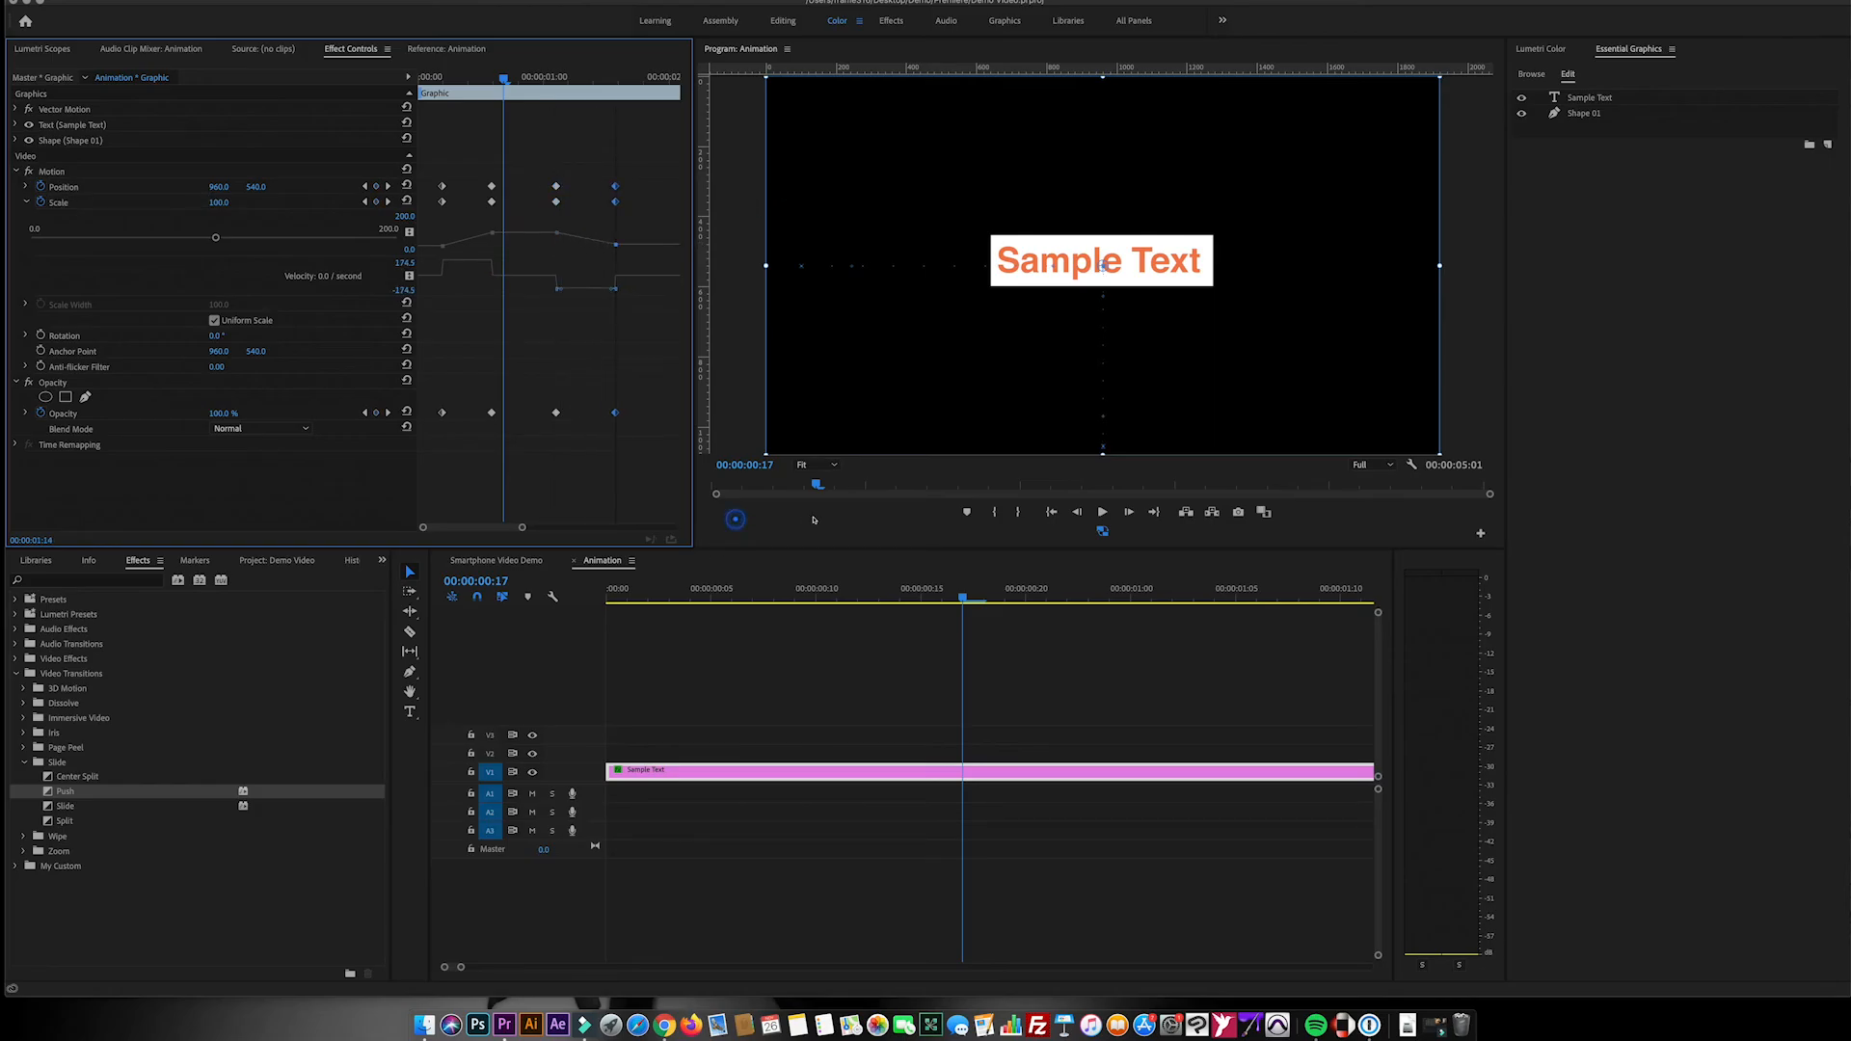
pyautogui.moveTo(795, 520); pyautogui.dragTo(794, 520)
# Examine the title's entrance, hold and exit frame by frame up to 00:00:01:19, and play the animation from the sequence start
pyautogui.press('Left')
pyautogui.press('Left')
pyautogui.press('Left')
pyautogui.press('Left')
pyautogui.press('Left')
pyautogui.press('Left')
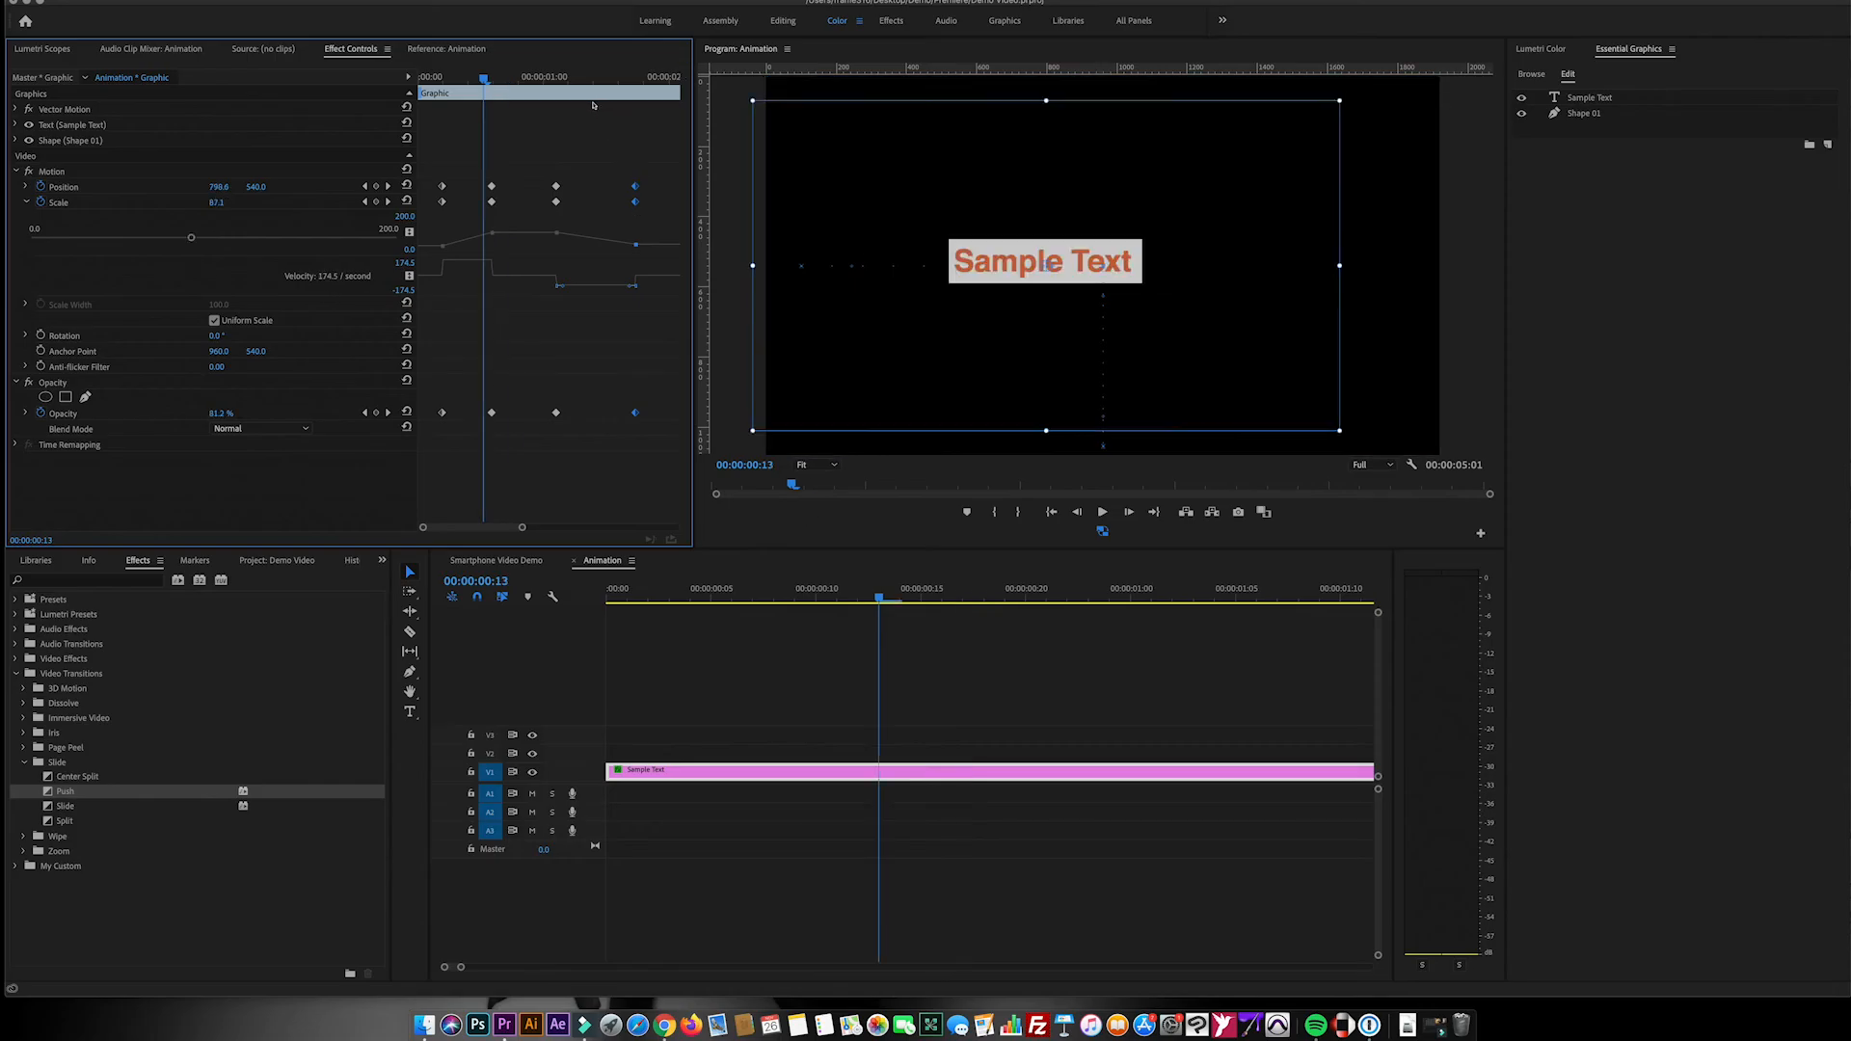
pyautogui.press('Right')
pyautogui.press('Right')
pyautogui.press('Right')
pyautogui.press('Right')
pyautogui.press('Right')
pyautogui.press('Left')
pyautogui.press('Right')
pyautogui.press('Right')
pyautogui.press('Right')
pyautogui.press('Right')
pyautogui.press('Right')
pyautogui.press('Right')
pyautogui.press('Right')
pyautogui.press('Right')
pyautogui.press('Right')
pyautogui.press('Right')
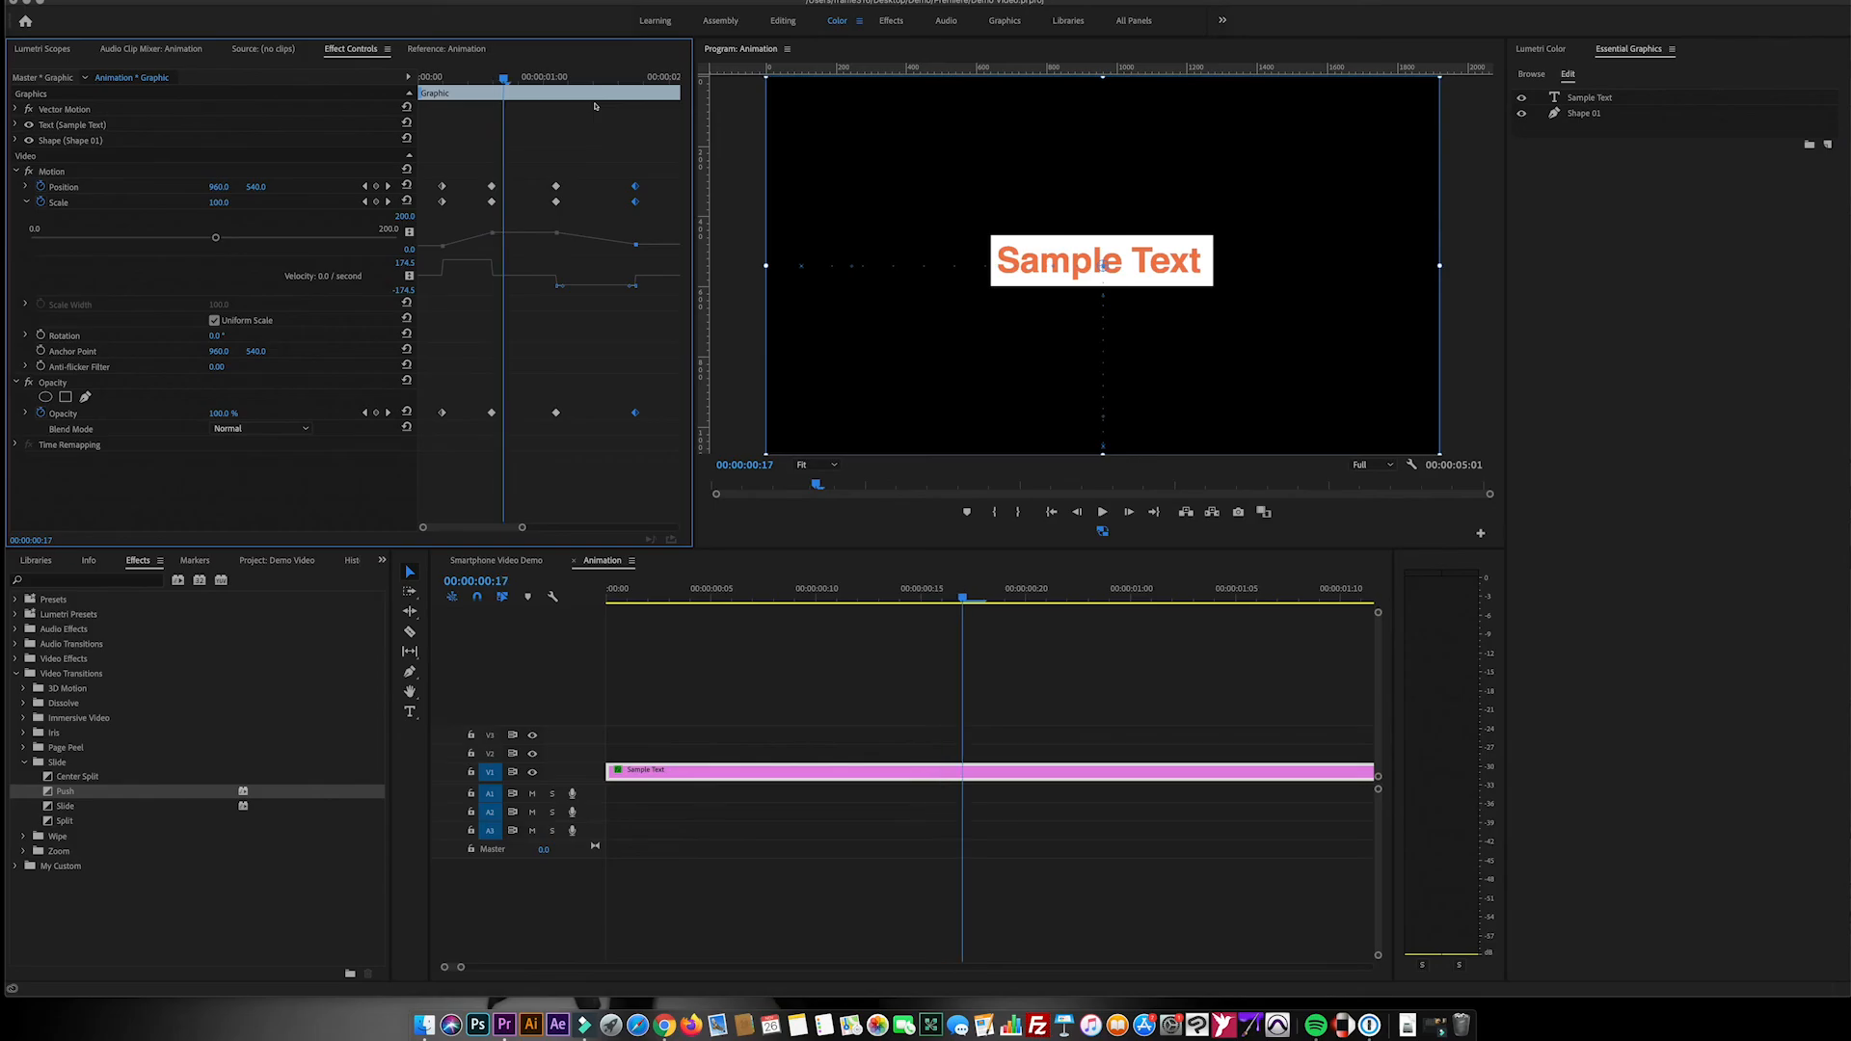
pyautogui.press('Right')
pyautogui.press('Right')
pyautogui.press('Right')
pyautogui.press('Right')
pyautogui.press('Right')
pyautogui.press('Right')
pyautogui.press('Right')
pyautogui.press('Right')
pyautogui.press('Right')
pyautogui.press('Right')
pyautogui.press('Right')
pyautogui.press('Right')
pyautogui.press('Right')
pyautogui.press('Right')
pyautogui.press('Right')
pyautogui.press('Right')
pyautogui.press('Right')
pyautogui.press('Right')
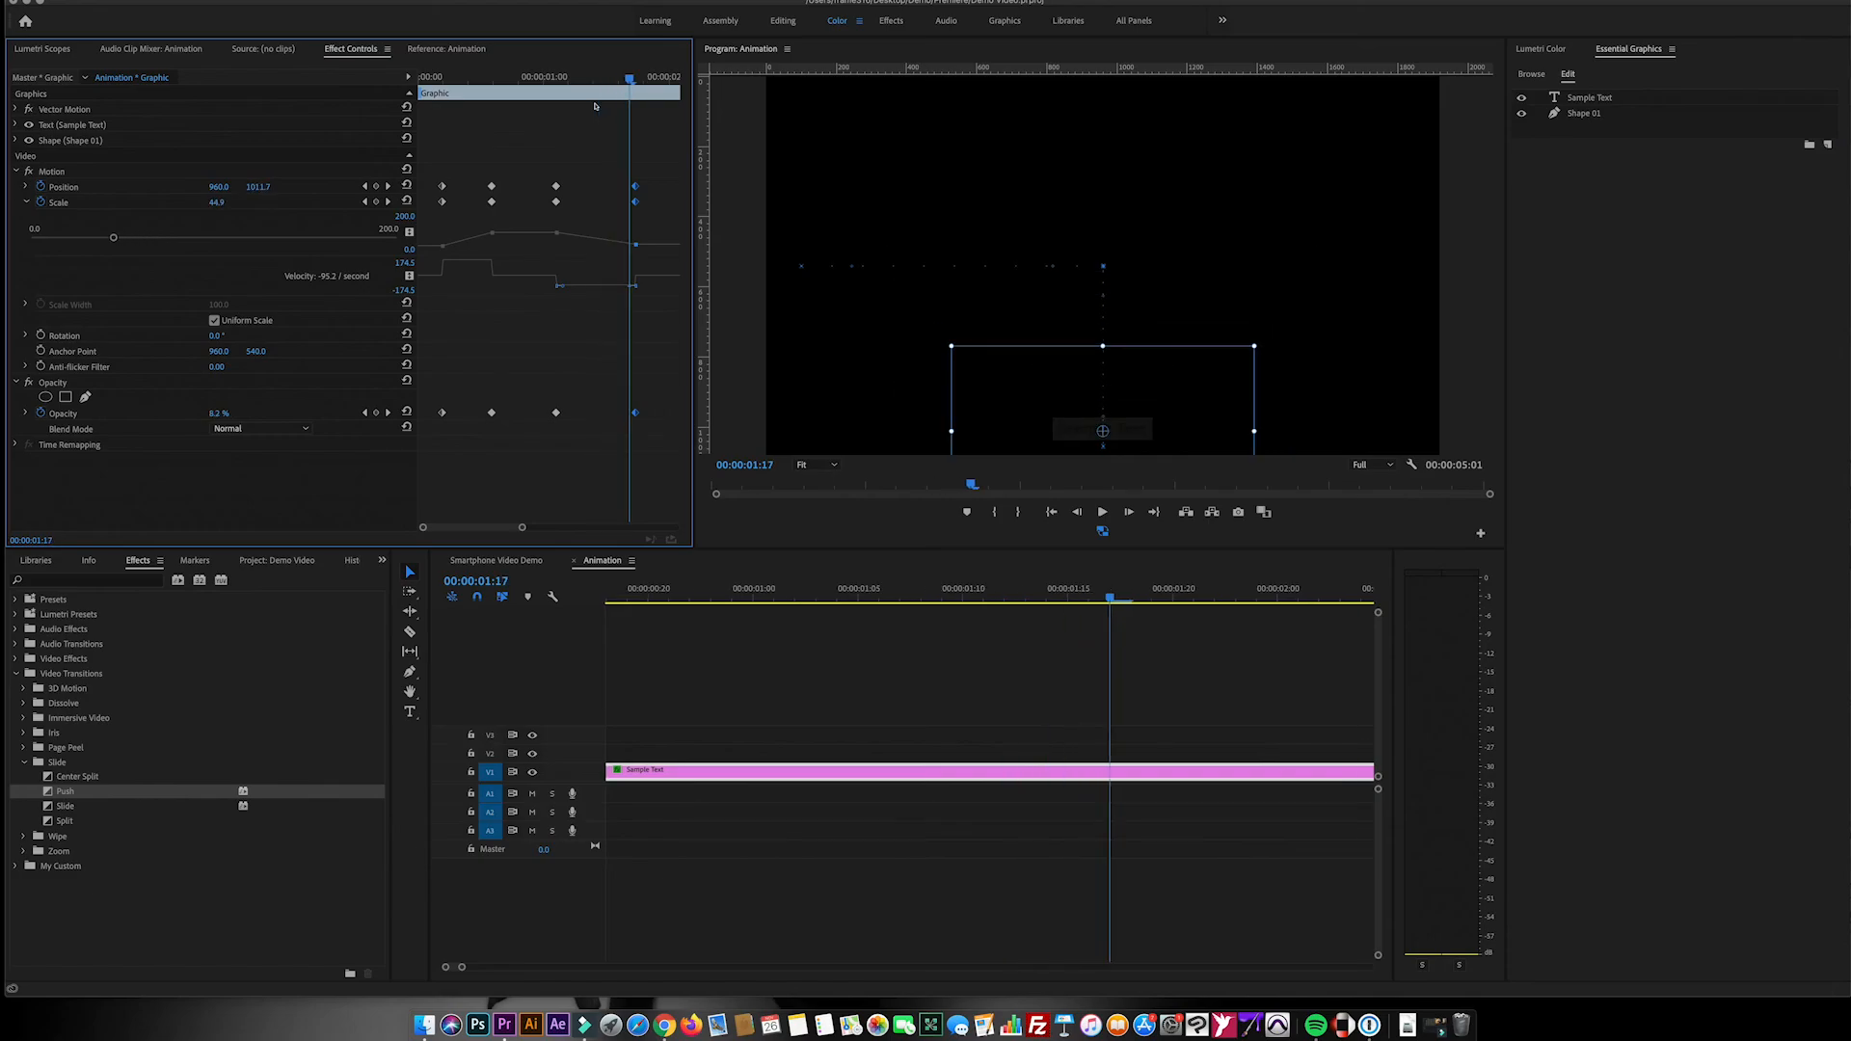
pyautogui.press('Right')
pyautogui.press('Right')
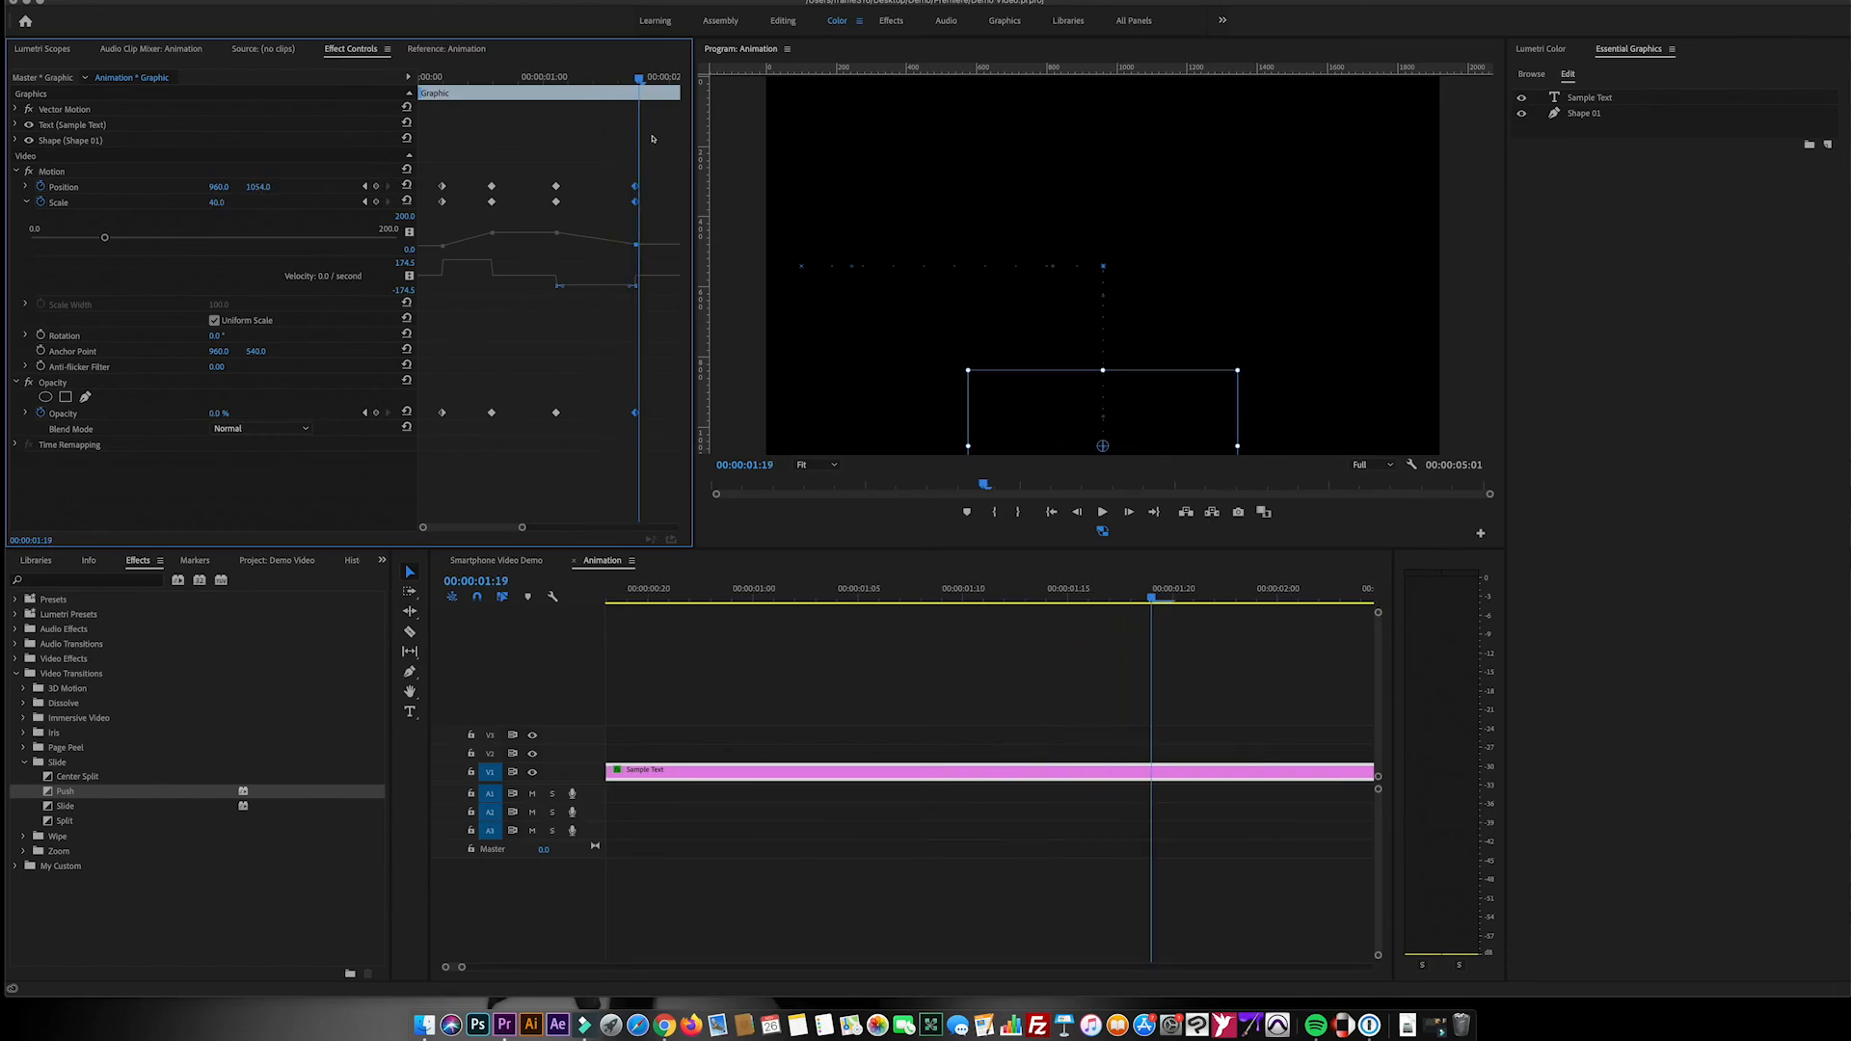
pyautogui.press('space')
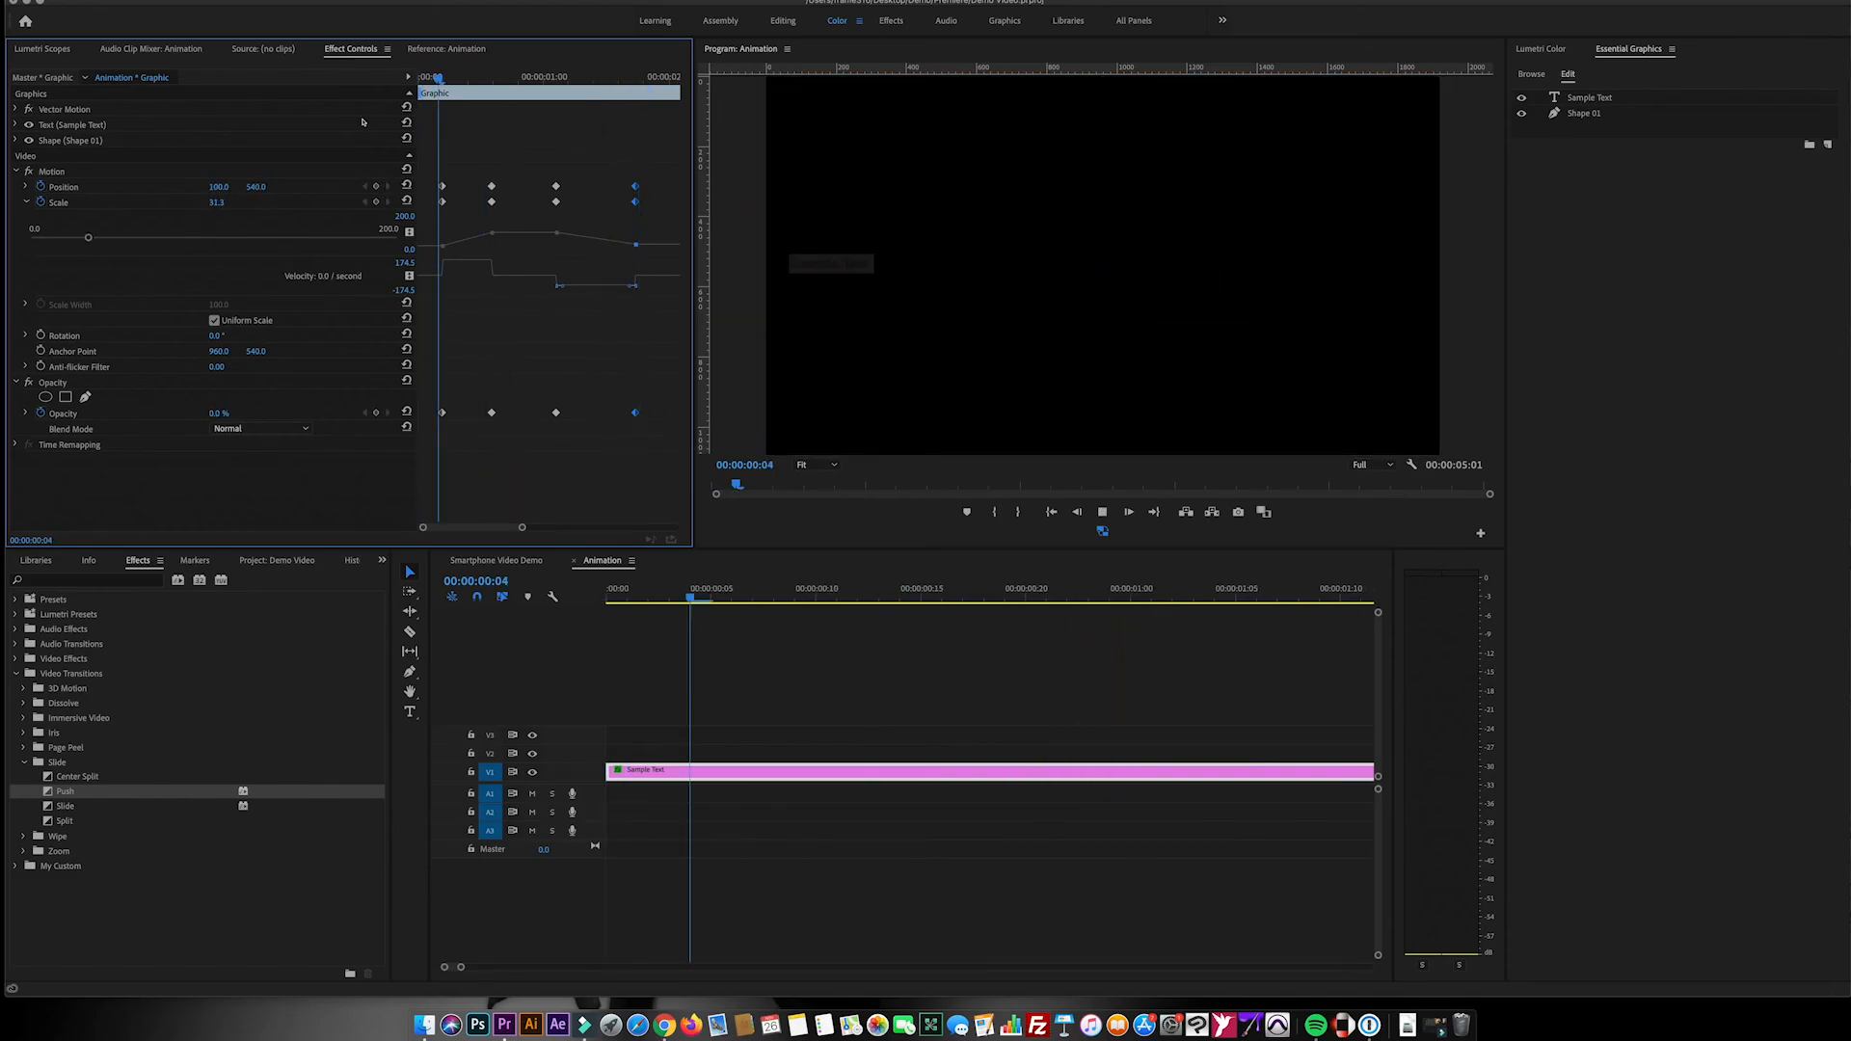
pyautogui.press('space')
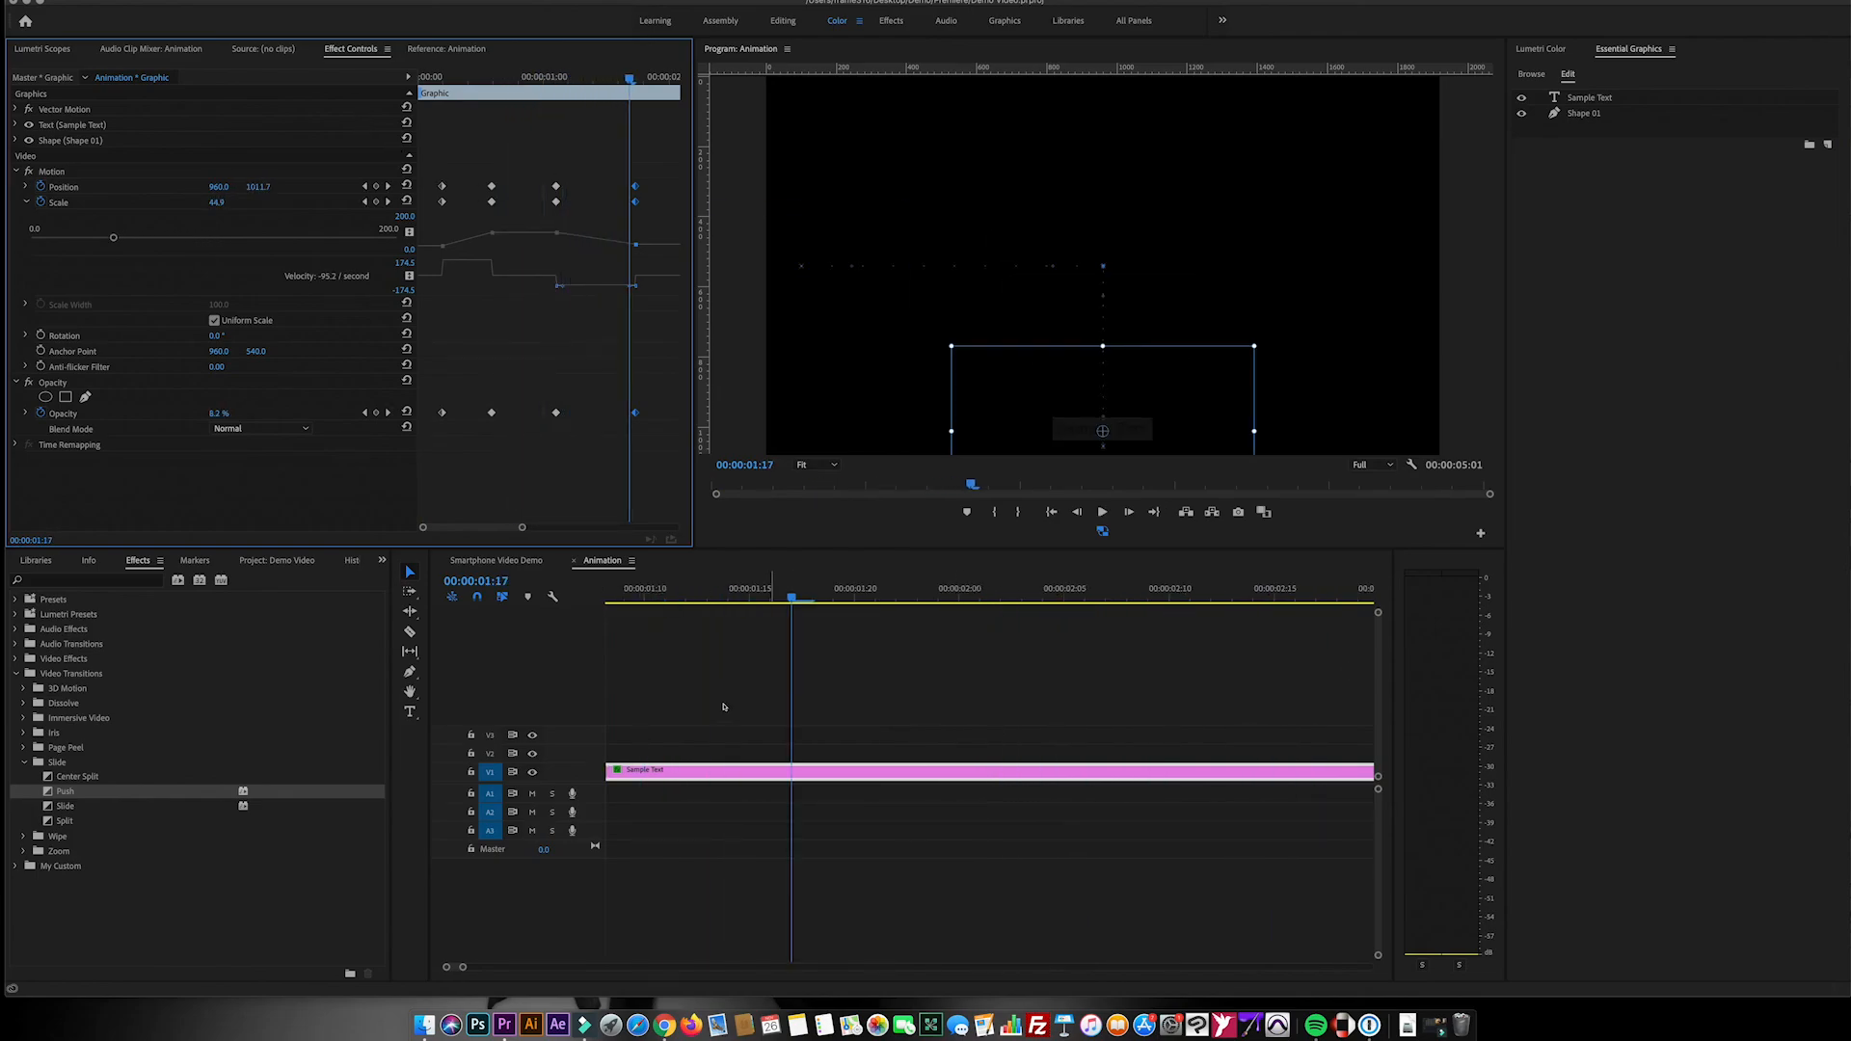
# Move the third and fourth Position, Scale and Opacity keyframes together about 1.5 seconds later and play the animation from the start
pyautogui.press('-')
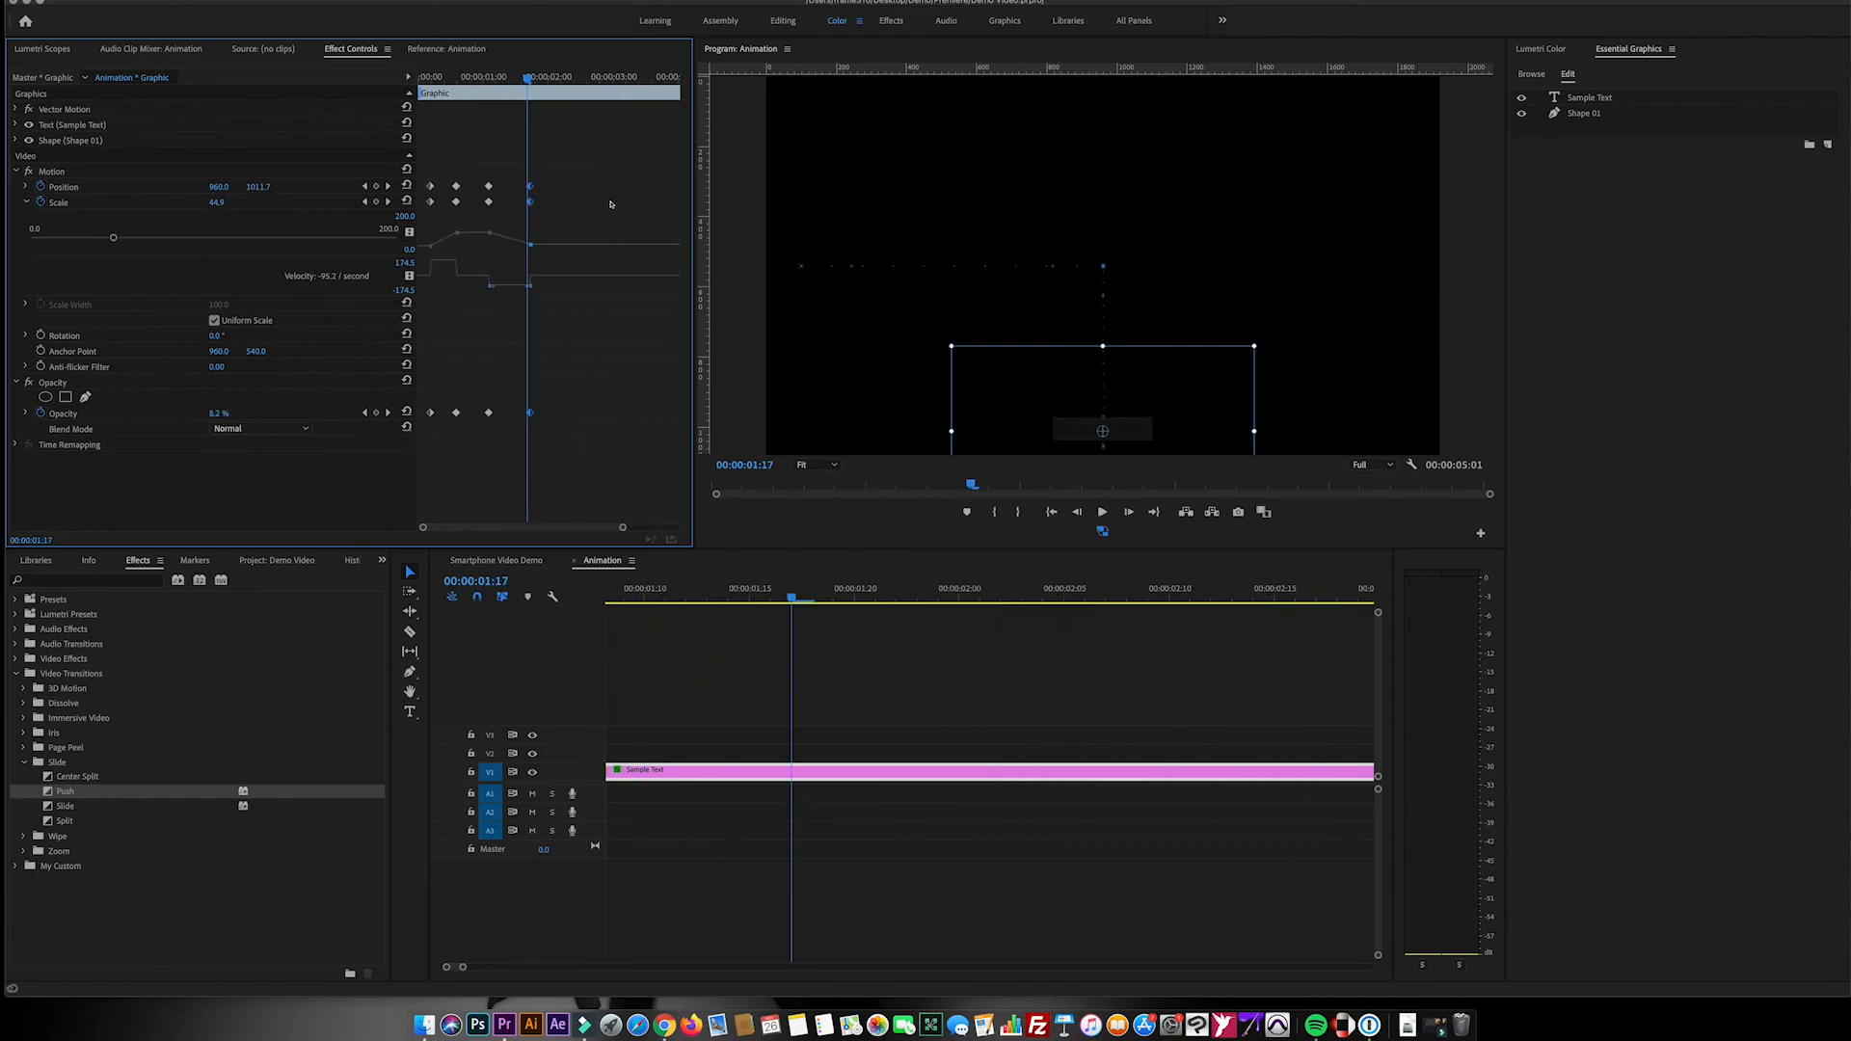
pyautogui.moveTo(475, 160); pyautogui.dragTo(625, 422)
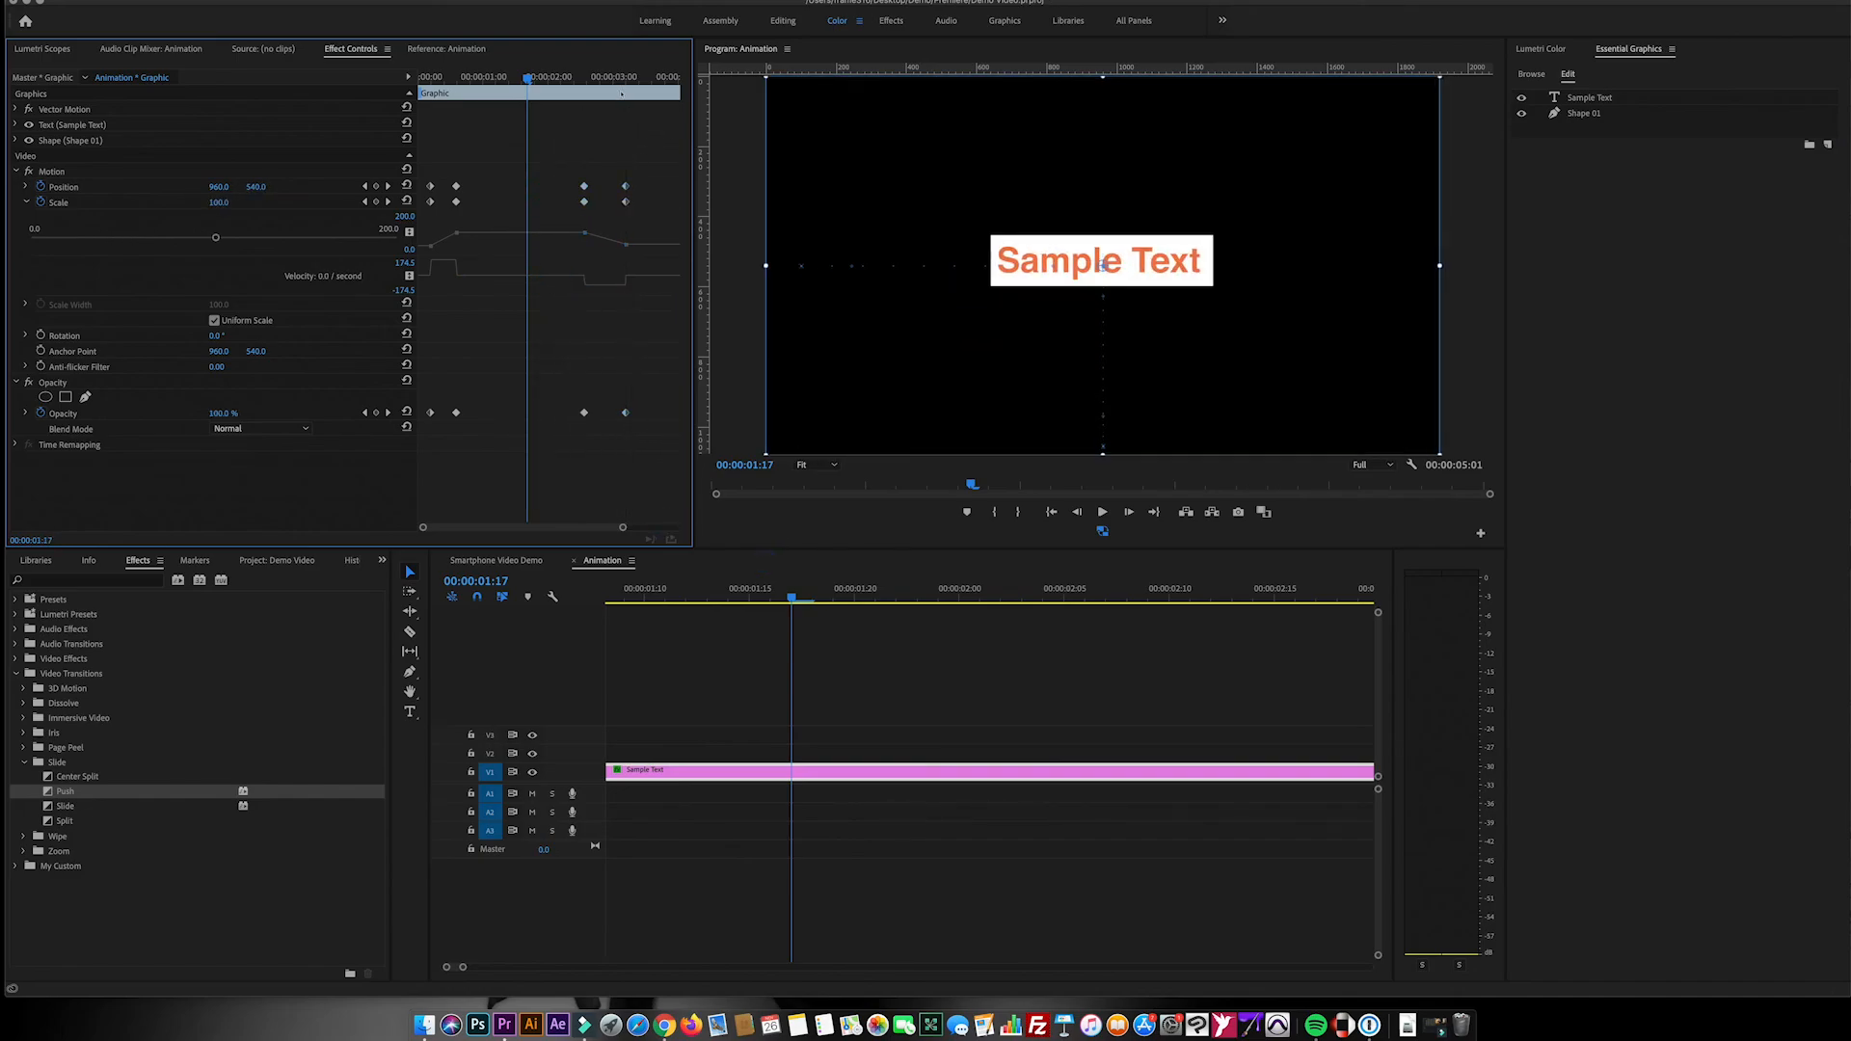
pyautogui.moveTo(528, 78); pyautogui.dragTo(234, 114)
pyautogui.press('space')
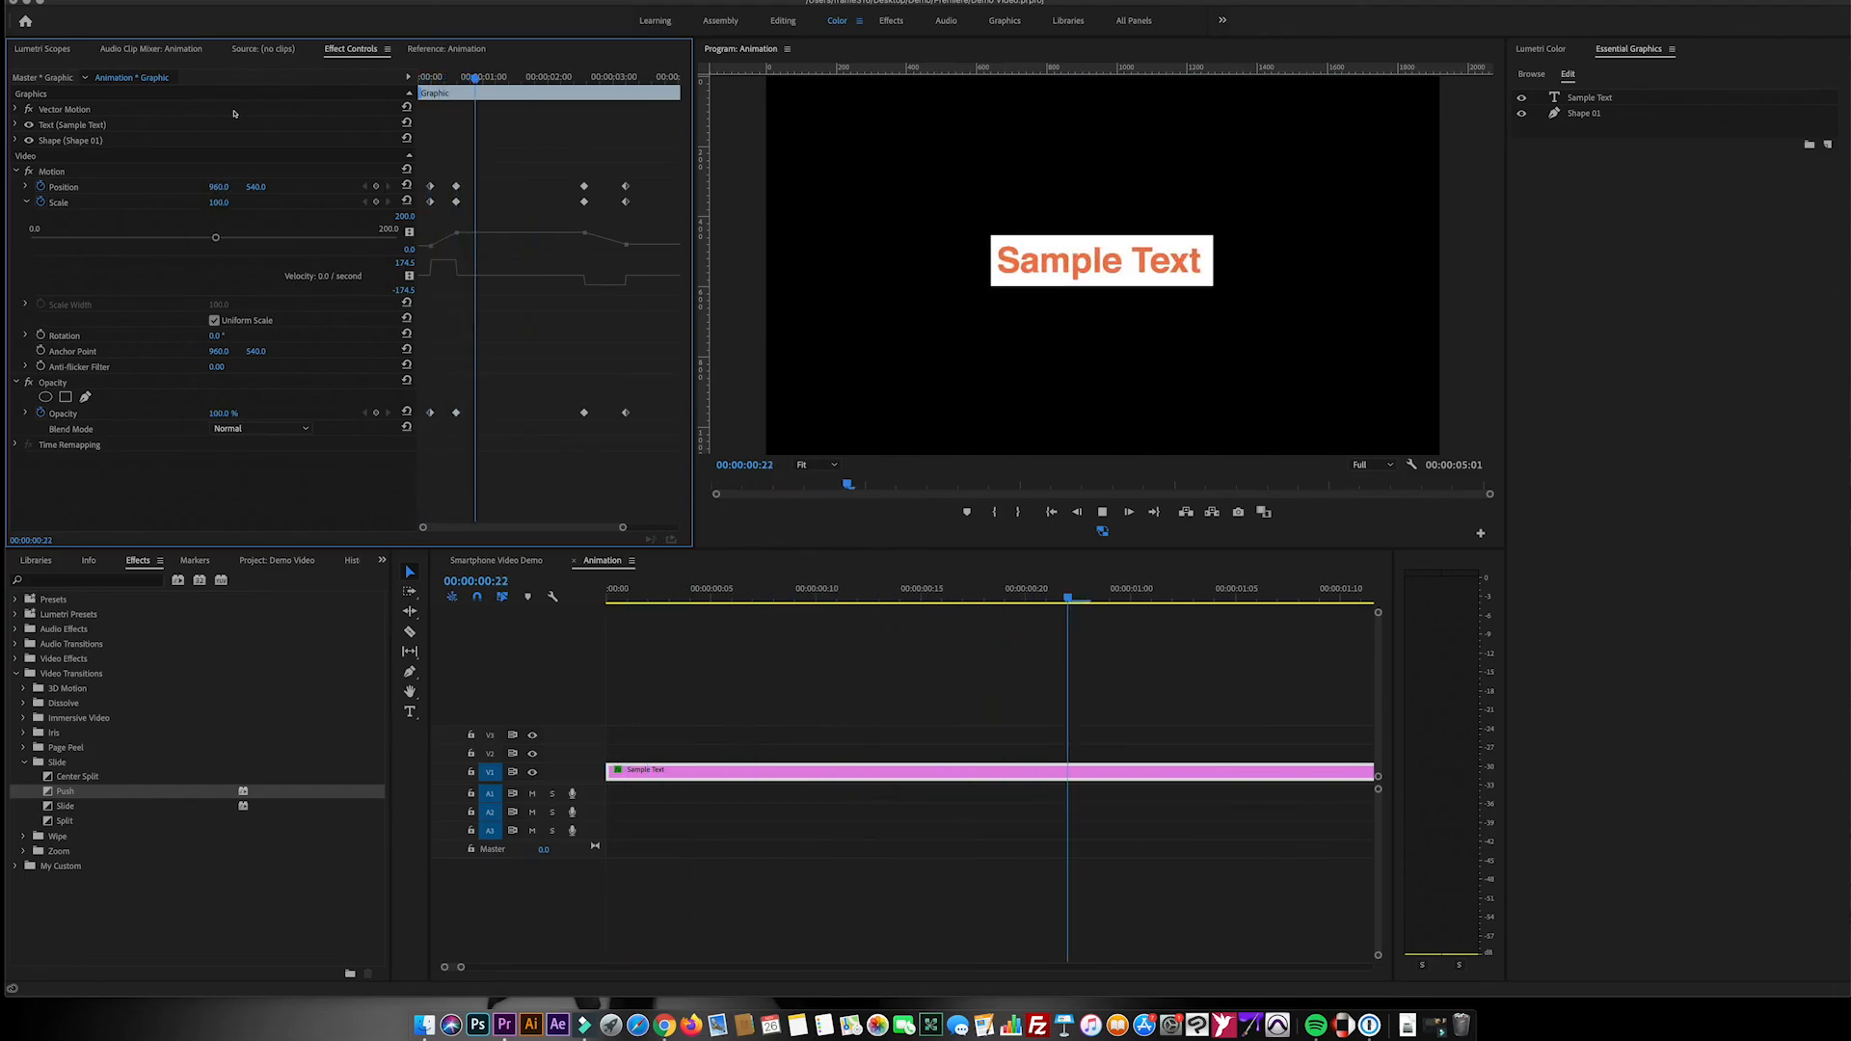